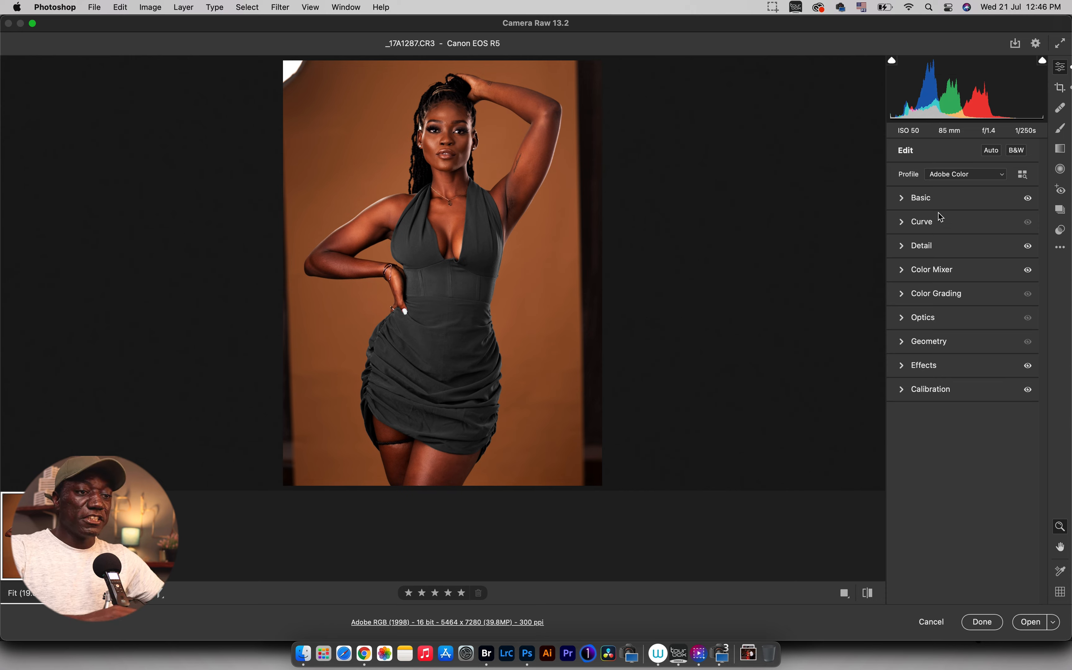
- Review the available colour profiles and the Calibration settings, comparing the photo with calibration off and on
{"action": "left_click", "coordinate": [943, 177]}
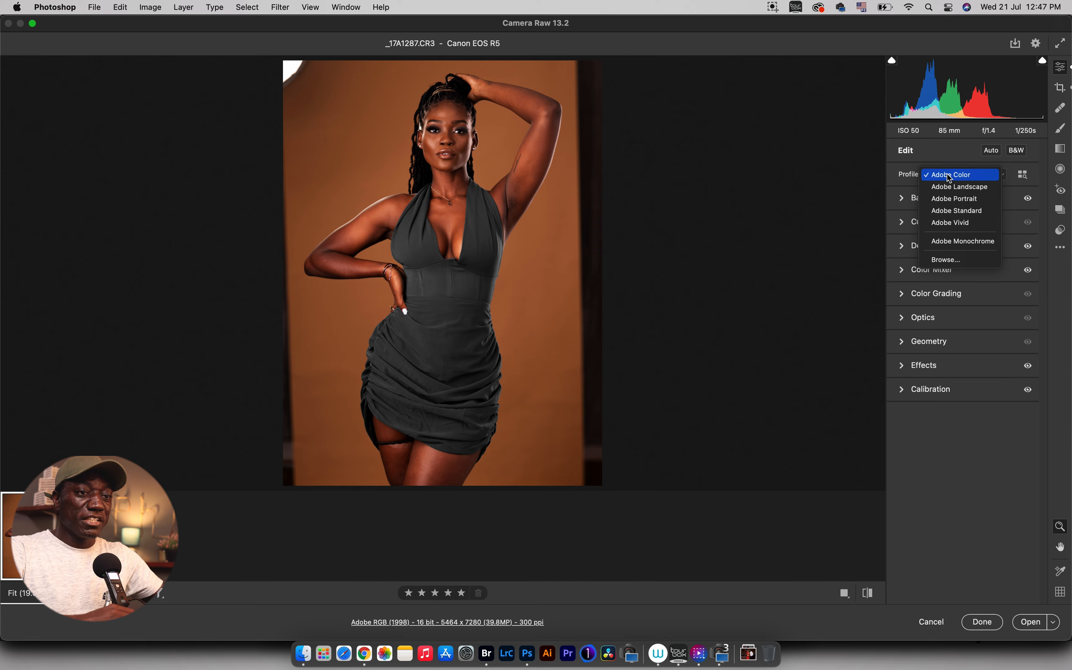
{"action": "left_click", "coordinate": [931, 436]}
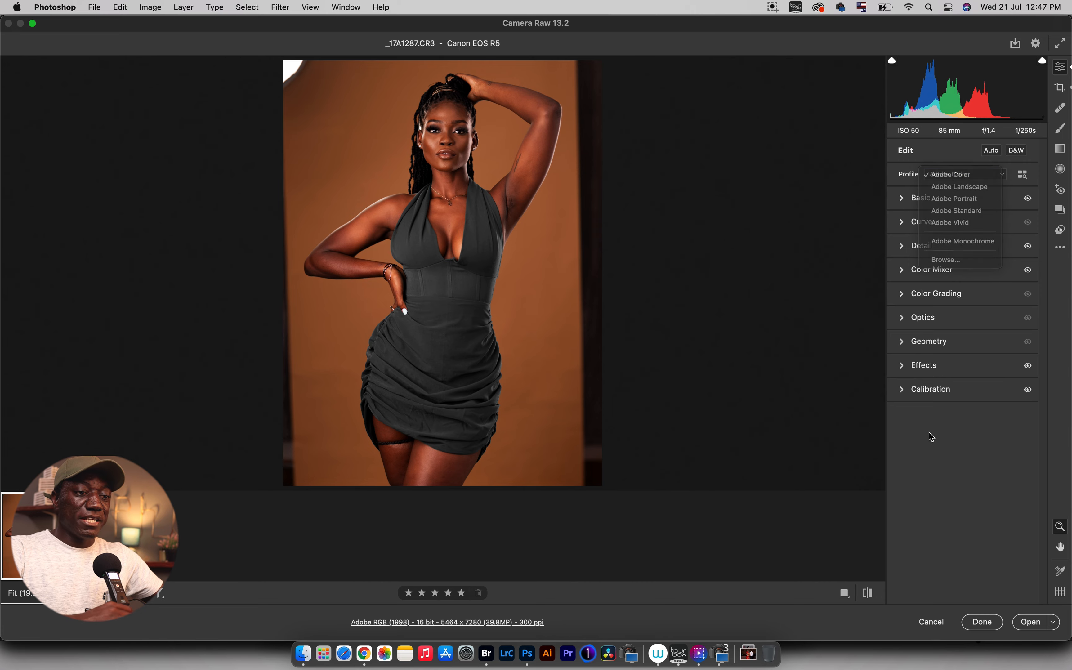
{"action": "left_click", "coordinate": [917, 390]}
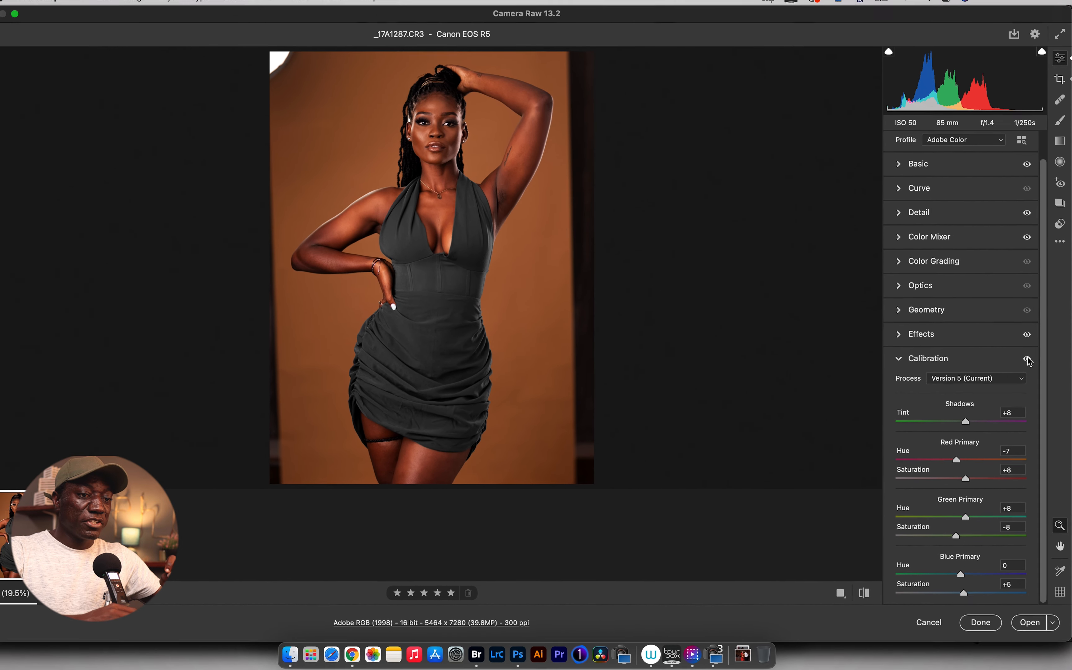
{"action": "left_click", "coordinate": [1005, 244]}
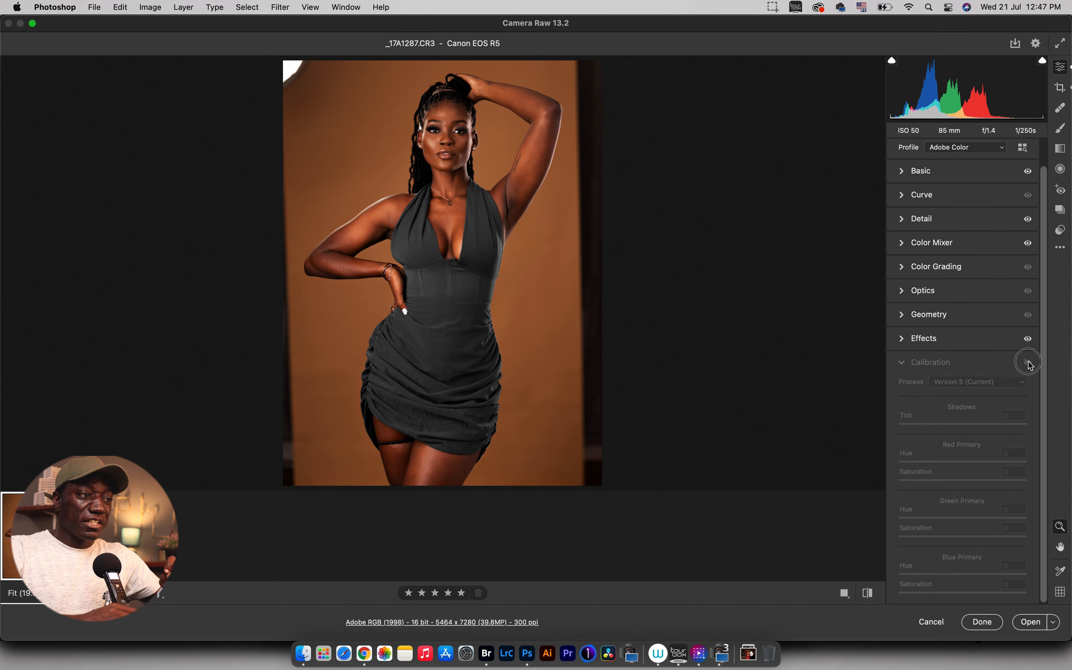
{"action": "left_click", "coordinate": [1028, 363]}
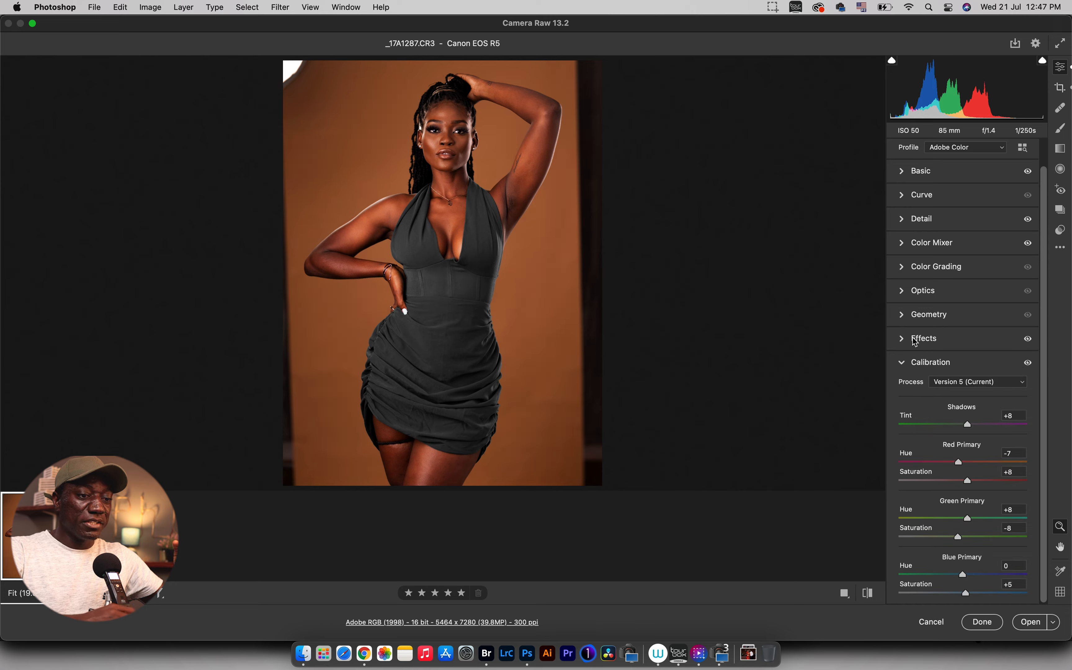
{"action": "left_click", "coordinate": [904, 363]}
- Examine the Basic adjustments and compare the photo with the Color Mixer adjustments off and on
{"action": "left_click", "coordinate": [902, 199]}
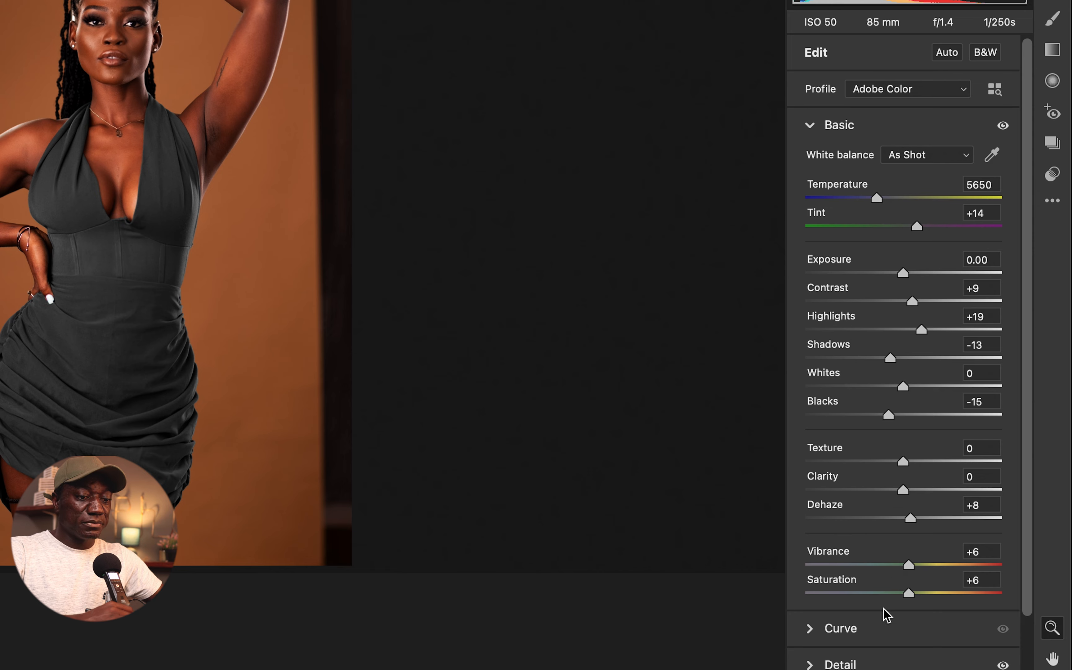
{"action": "left_click", "coordinate": [811, 128]}
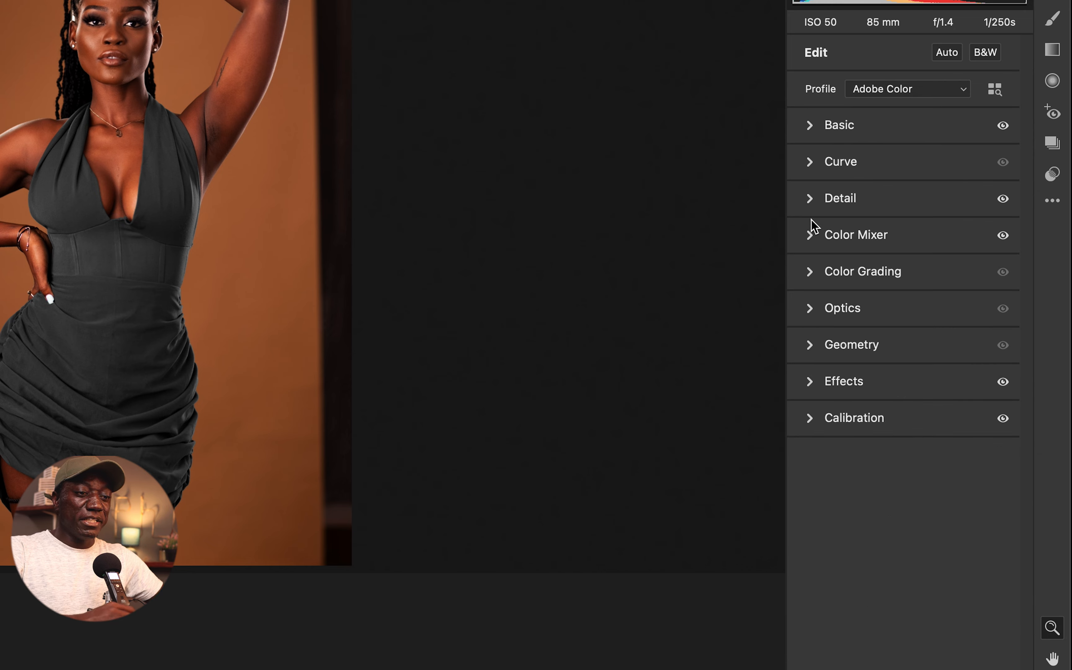
{"action": "left_click", "coordinate": [812, 237]}
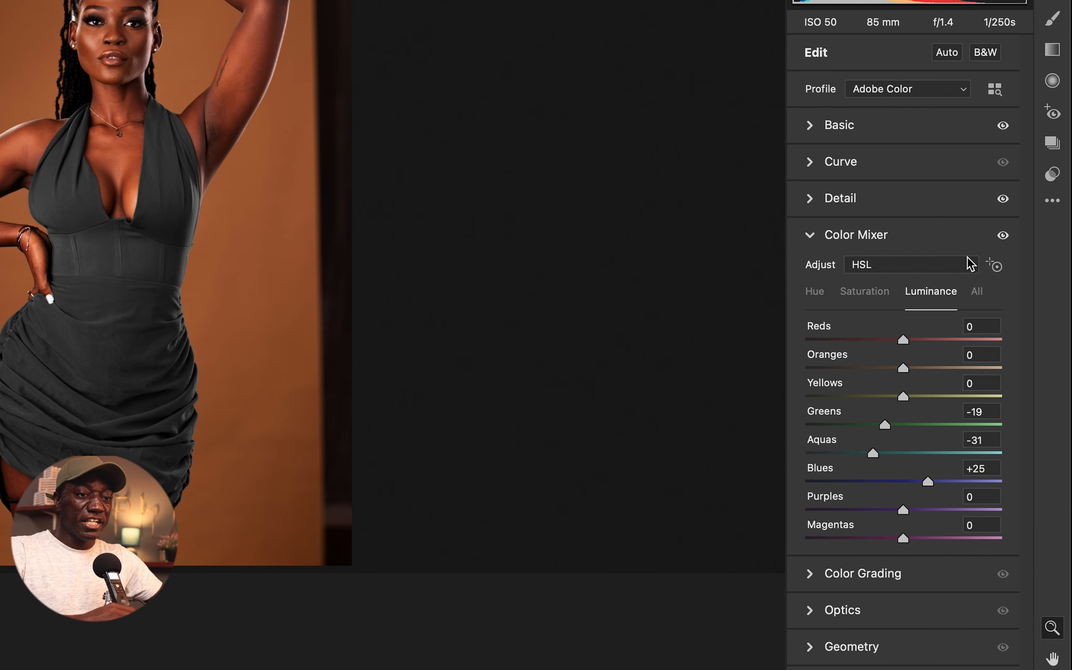
{"action": "left_click", "coordinate": [1003, 237]}
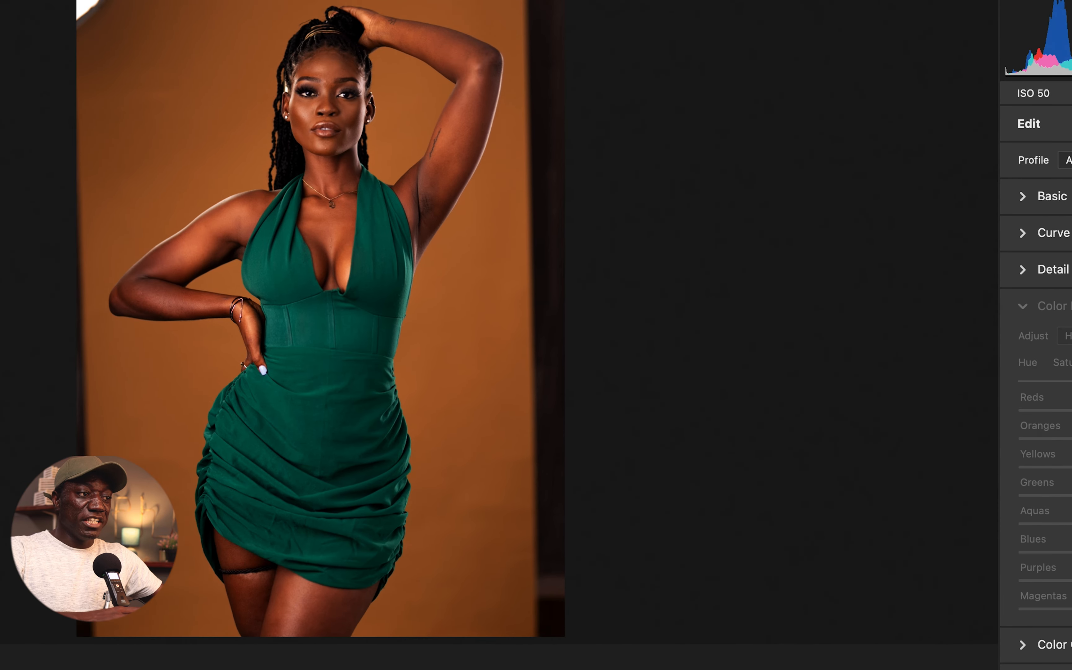
{"action": "left_click", "coordinate": [1071, 306]}
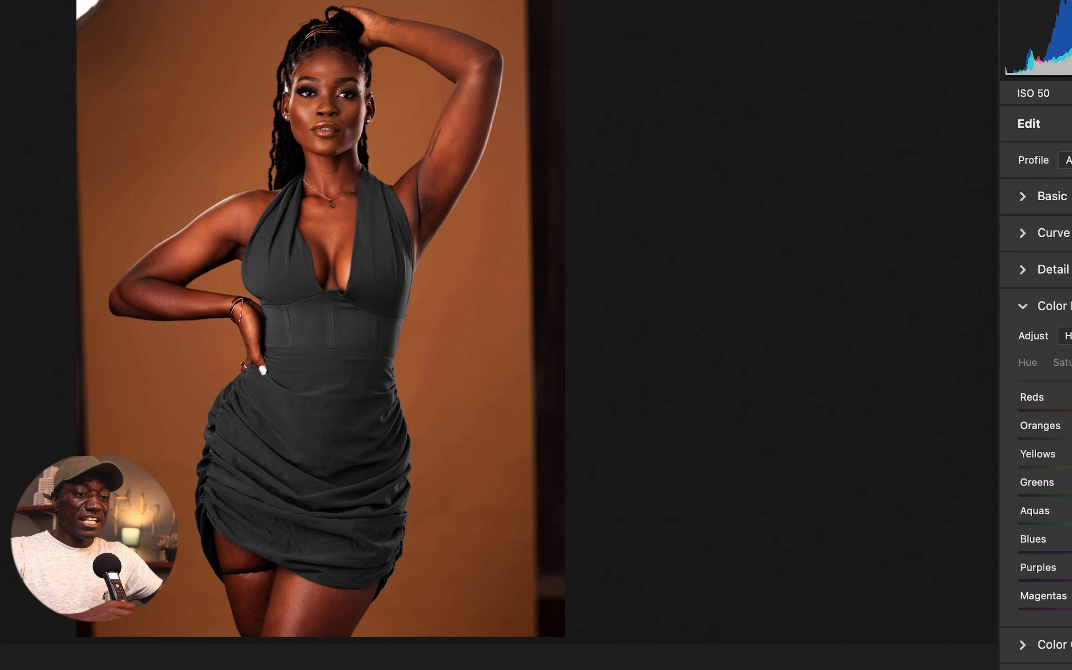
{"action": "left_click", "coordinate": [1028, 271]}
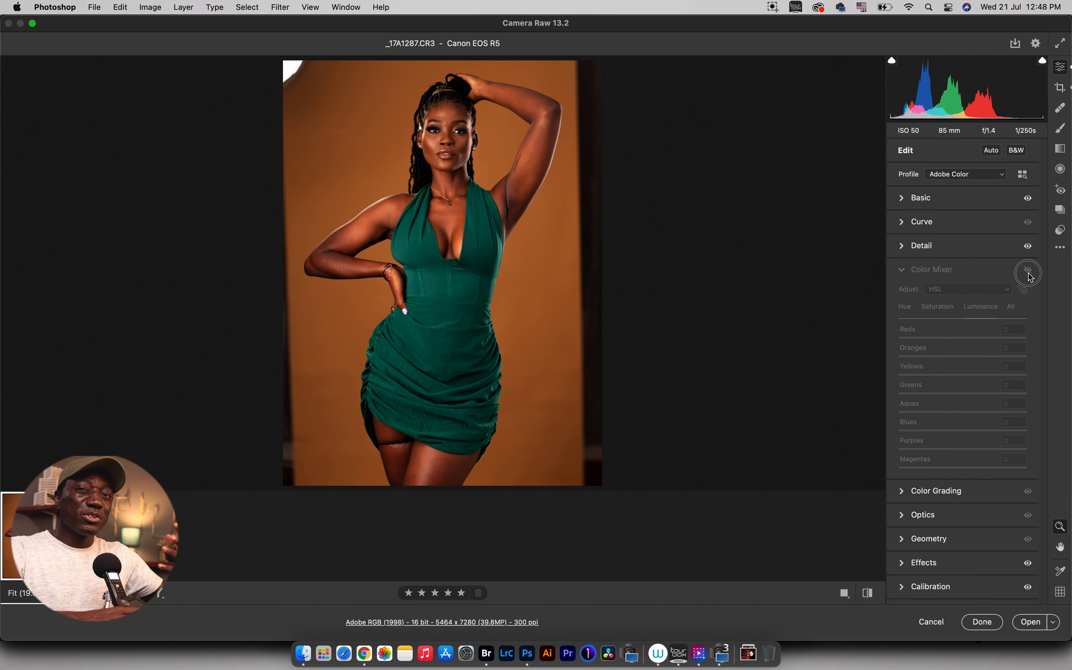
{"action": "left_click", "coordinate": [1029, 273]}
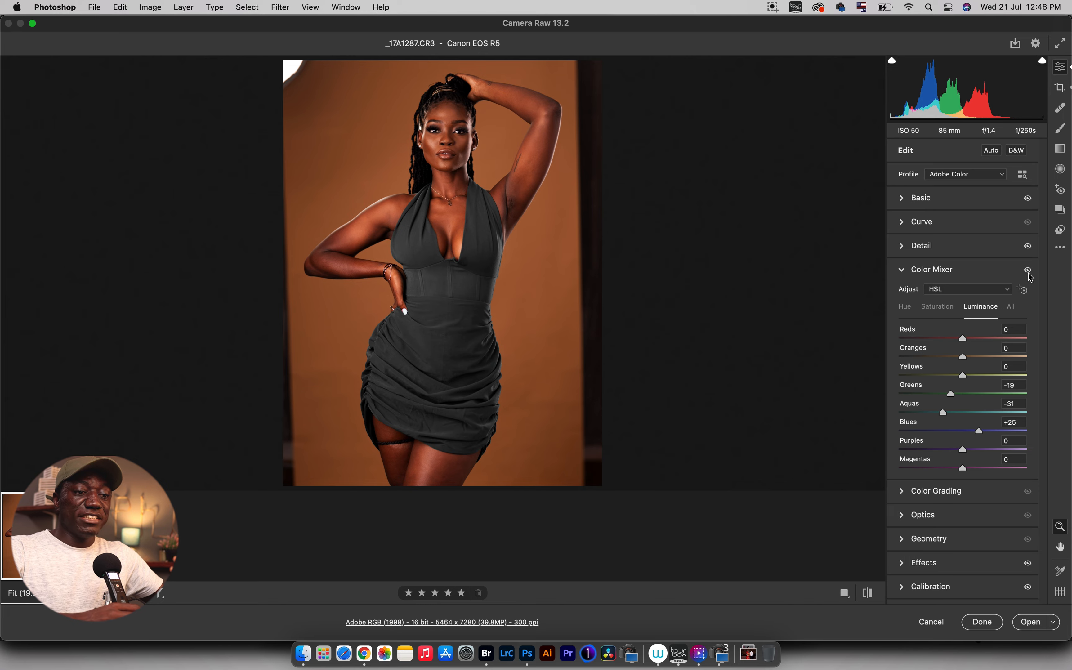
- Test Color Mixer saturation with greens at 0, aquas at -80 and blues at +100, returning each to -100
{"action": "left_click", "coordinate": [946, 310]}
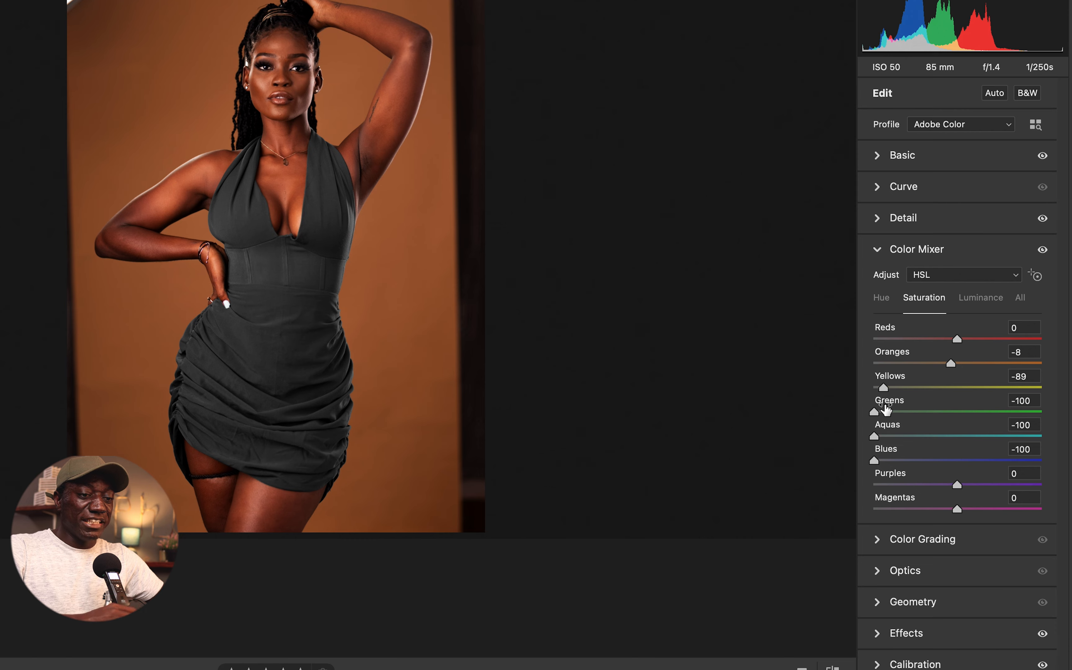
{"action": "left_click_drag", "start_coordinate": [876, 412], "coordinate": [958, 414]}
{"action": "mouse_move", "coordinate": [874, 436]}
{"action": "left_mouse_down"}
{"action": "mouse_move", "coordinate": [960, 433]}
{"action": "mouse_move", "coordinate": [891, 437]}
{"action": "left_mouse_up"}
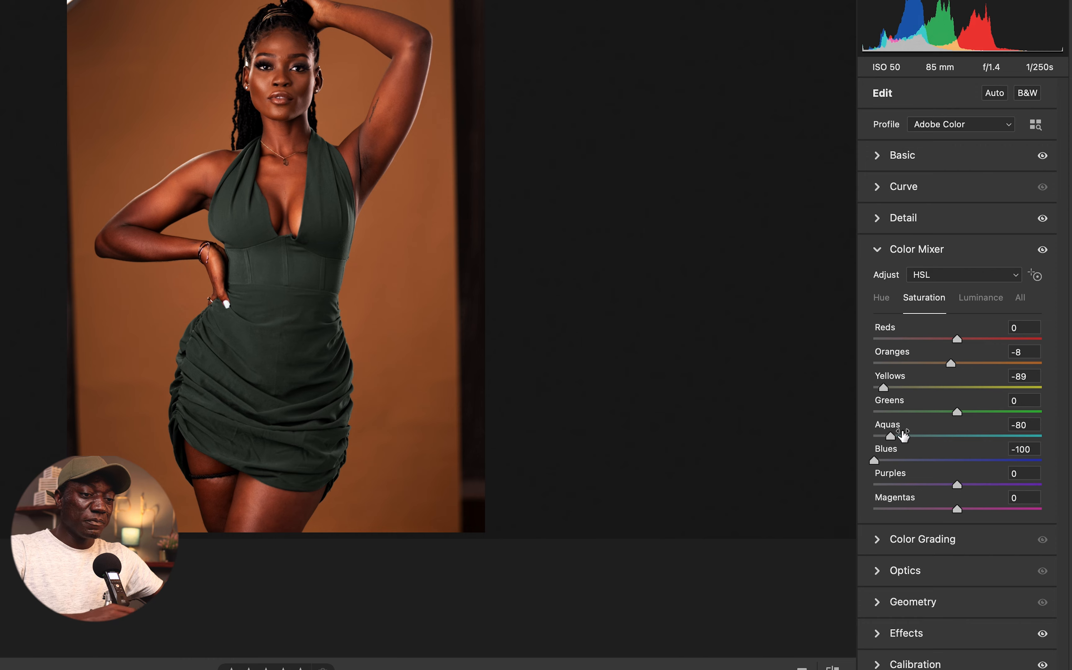
{"action": "left_click_drag", "start_coordinate": [890, 440], "coordinate": [872, 437]}
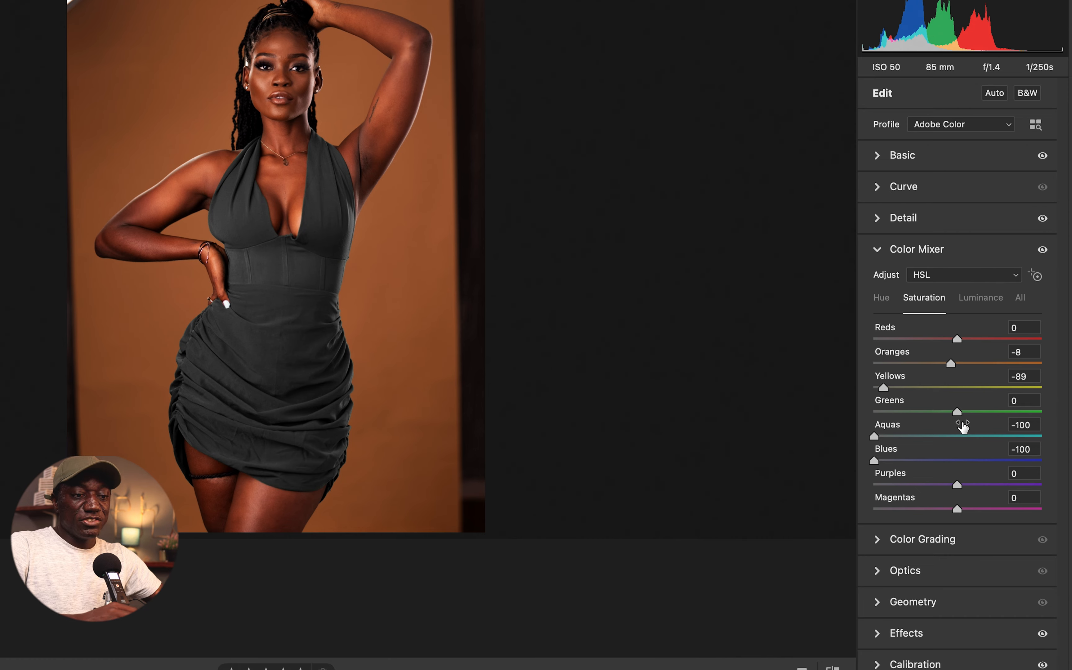
{"action": "left_click", "coordinate": [958, 413]}
{"action": "left_click_drag", "start_coordinate": [958, 417], "coordinate": [840, 419]}
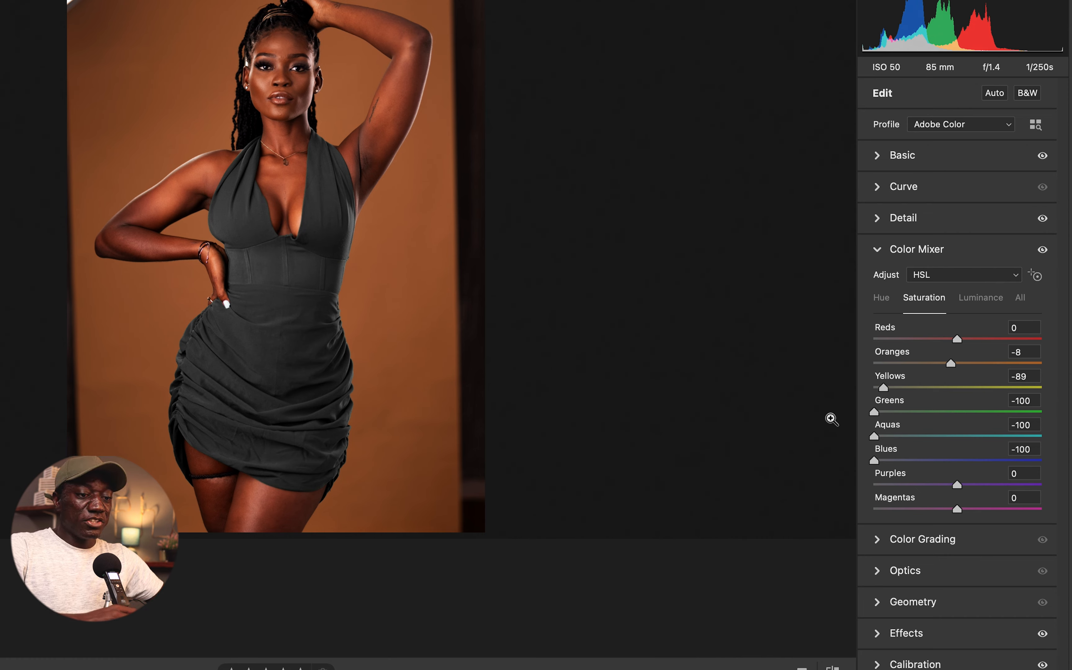
{"action": "left_click_drag", "start_coordinate": [874, 461], "coordinate": [1063, 473]}
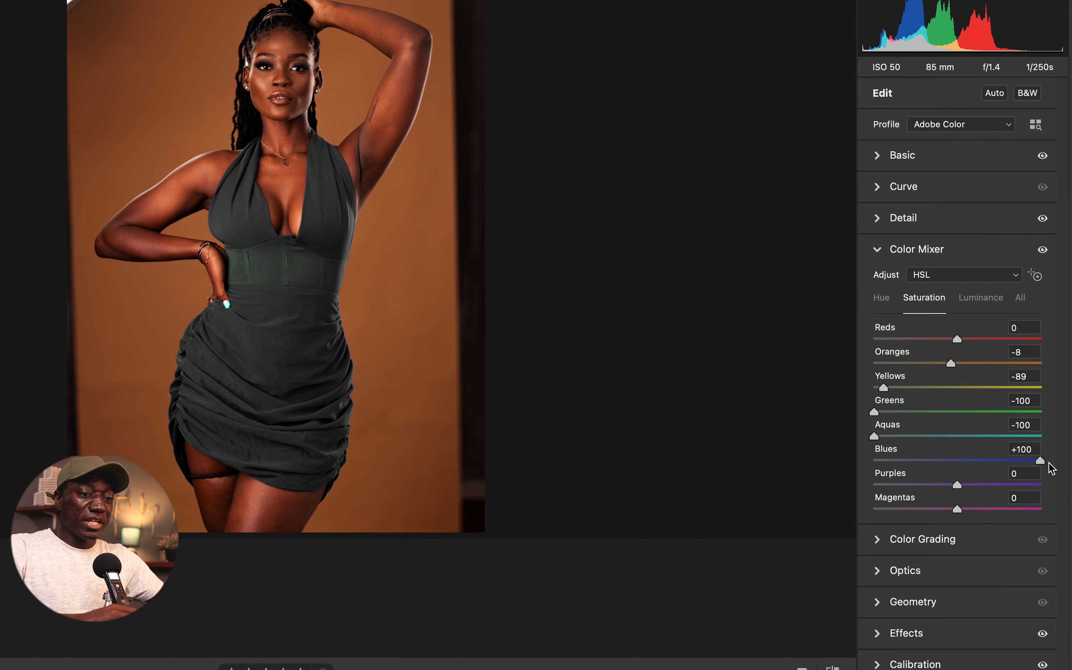
{"action": "left_click_drag", "start_coordinate": [1042, 465], "coordinate": [693, 467]}
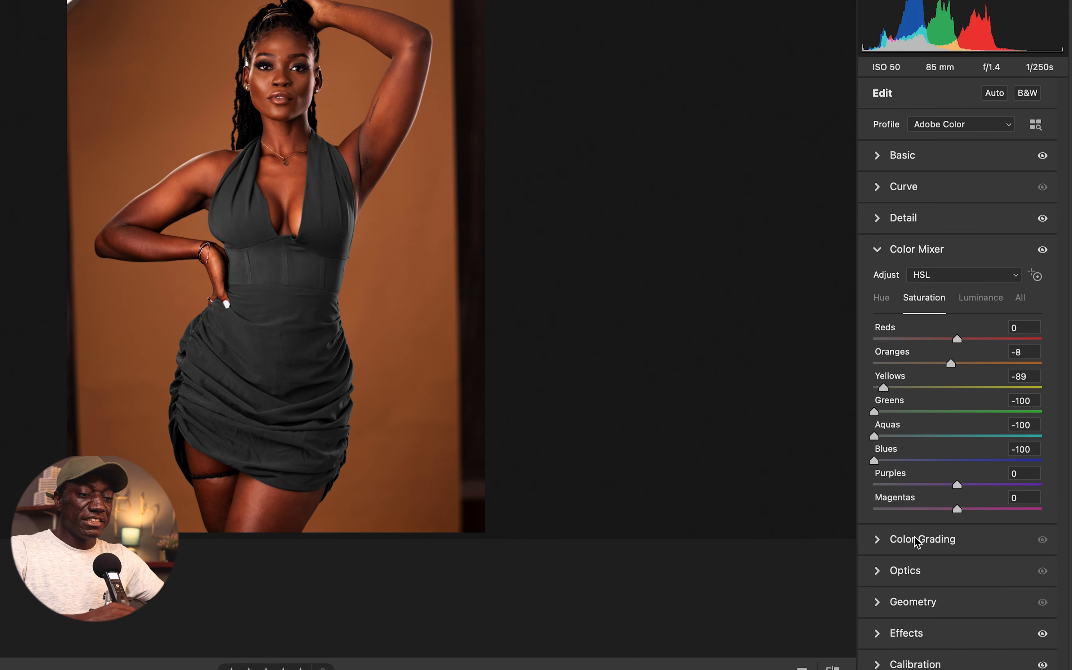
- Examine the Color Mixer's hue, saturation and luminance settings for each colour
{"action": "left_click", "coordinate": [881, 299]}
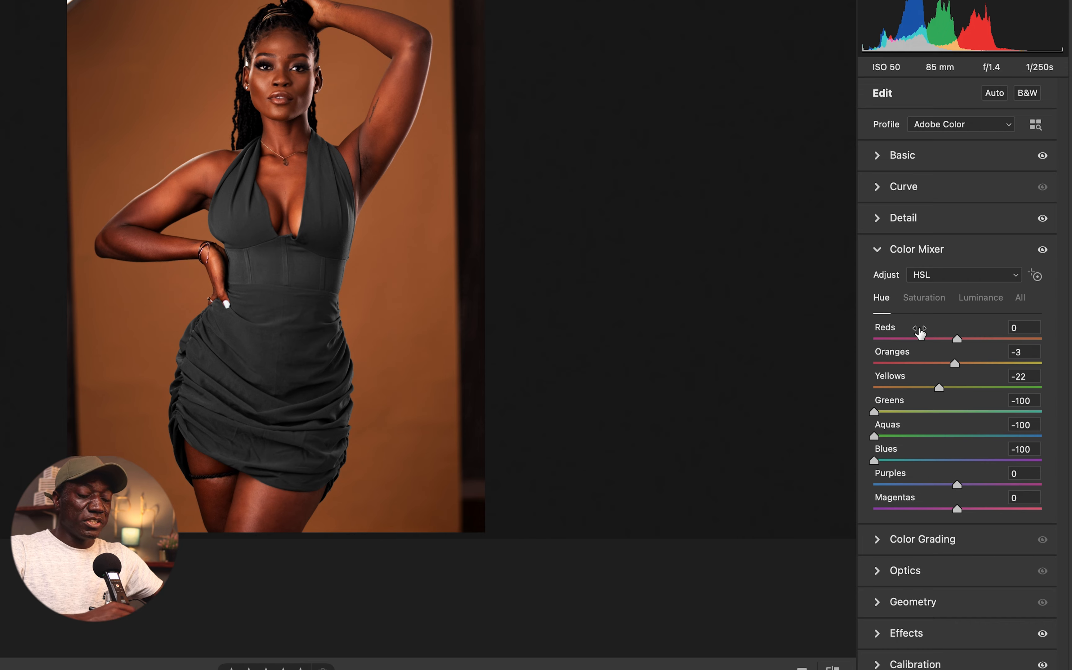
{"action": "left_click", "coordinate": [935, 302]}
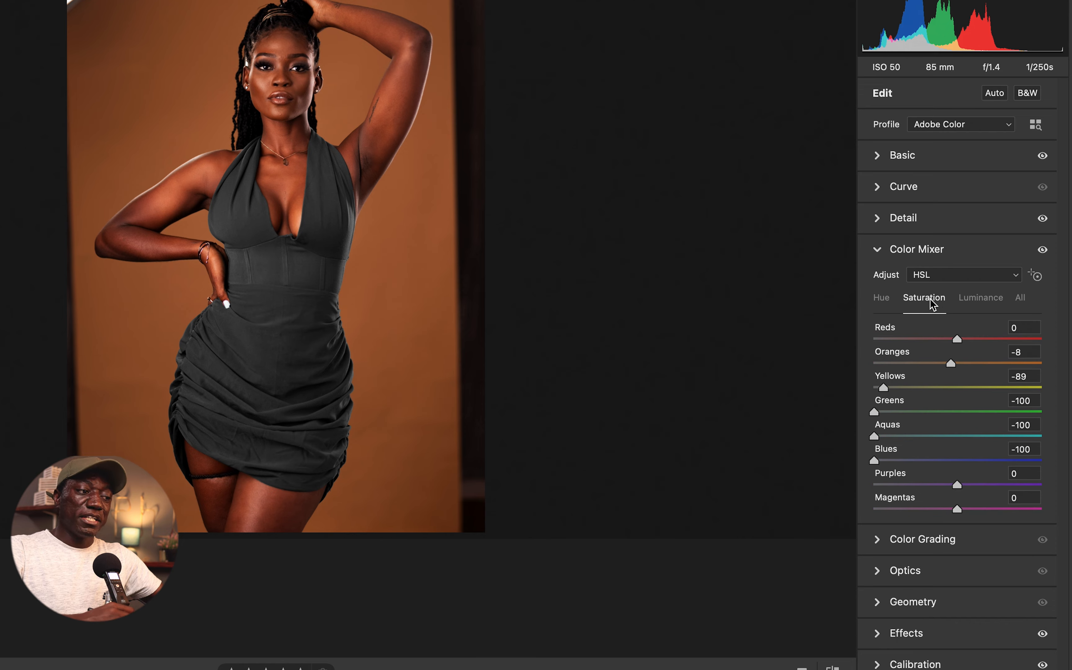
{"action": "left_click", "coordinate": [982, 299]}
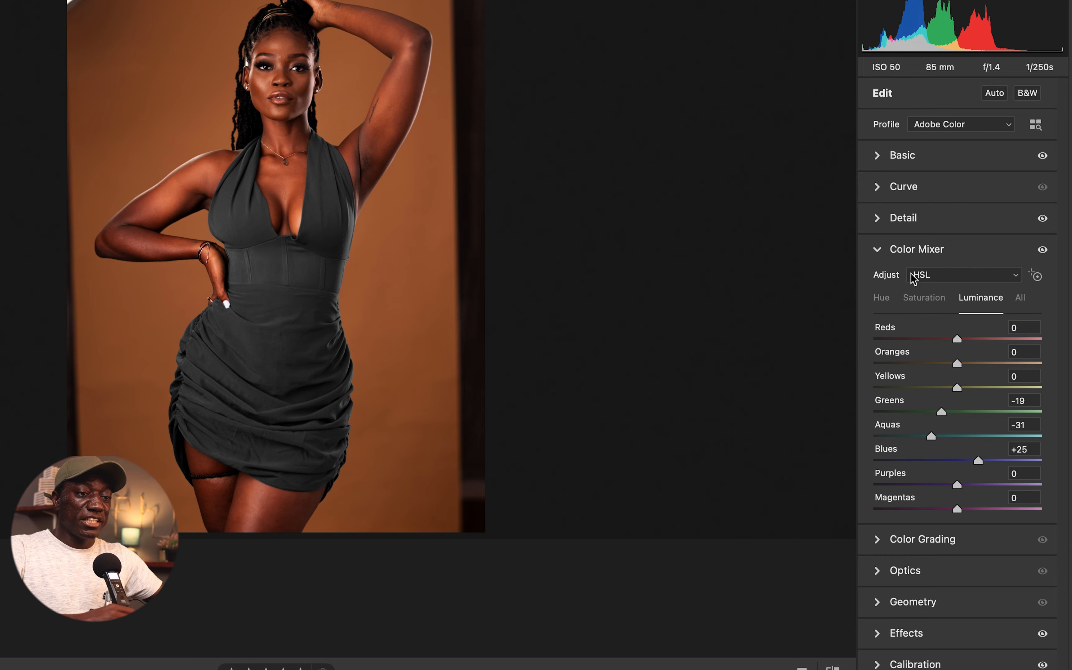
{"action": "left_click", "coordinate": [876, 249]}
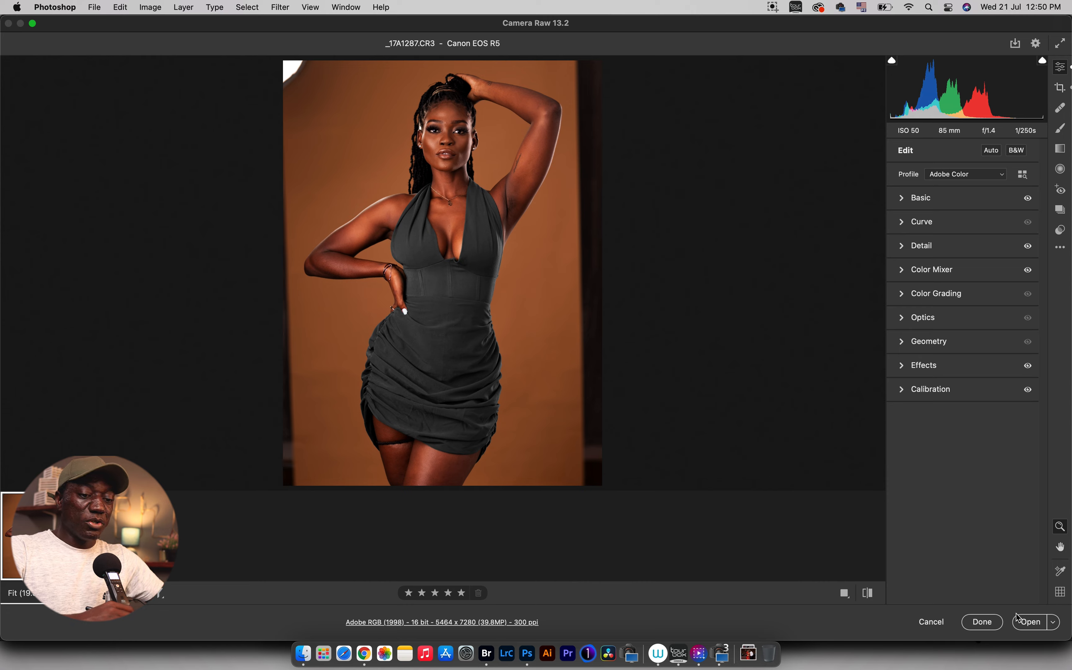
- Open the adjusted raw photo in Photoshop and set the crop ratio to 4 : 5 (8 : 10)
{"action": "left_click", "coordinate": [1030, 624]}
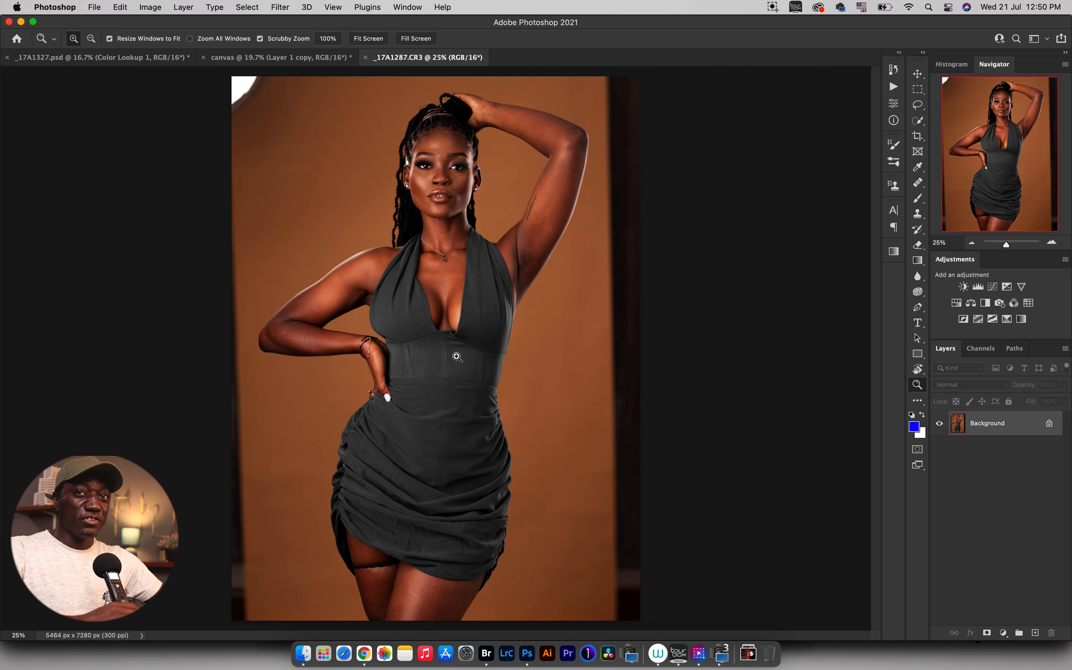
{"action": "key", "text": "c"}
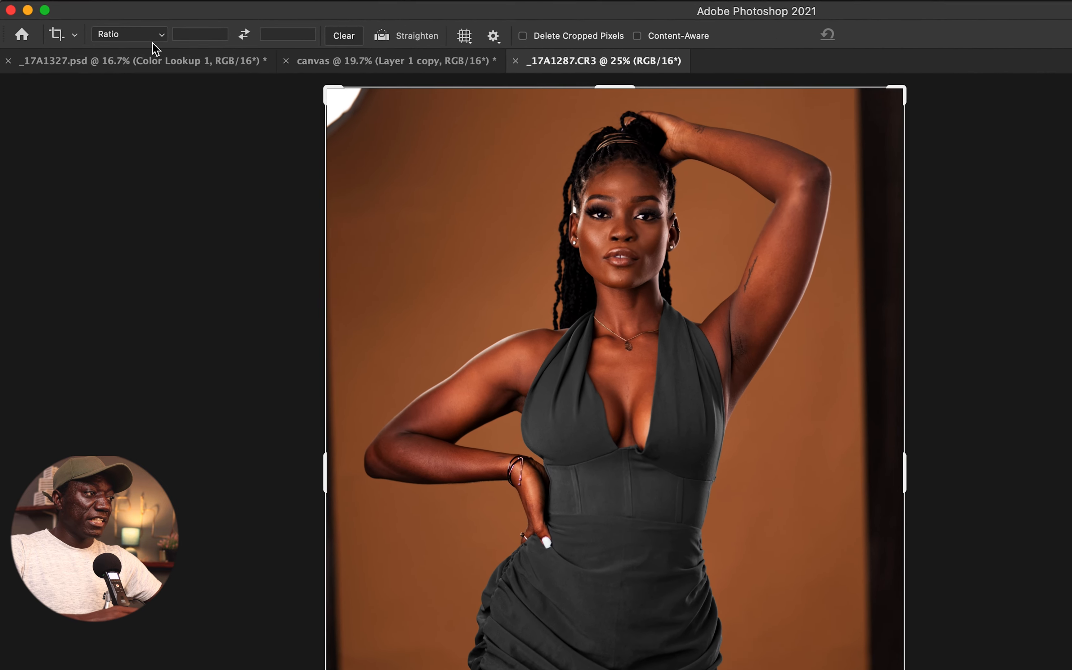
{"action": "left_click", "coordinate": [153, 42]}
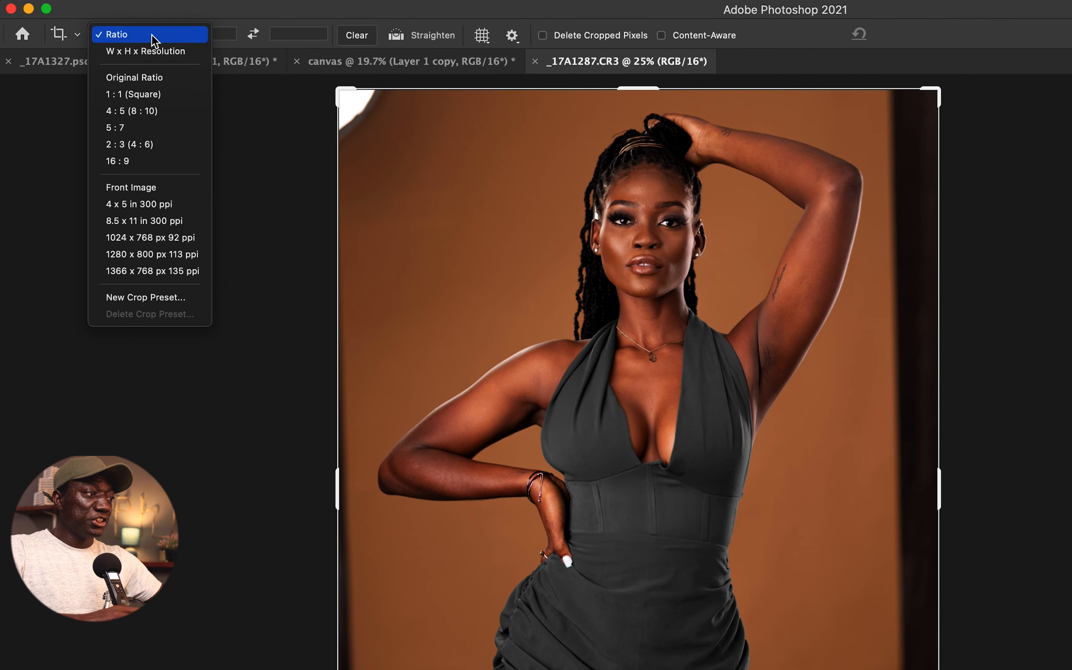
{"action": "left_click", "coordinate": [137, 106]}
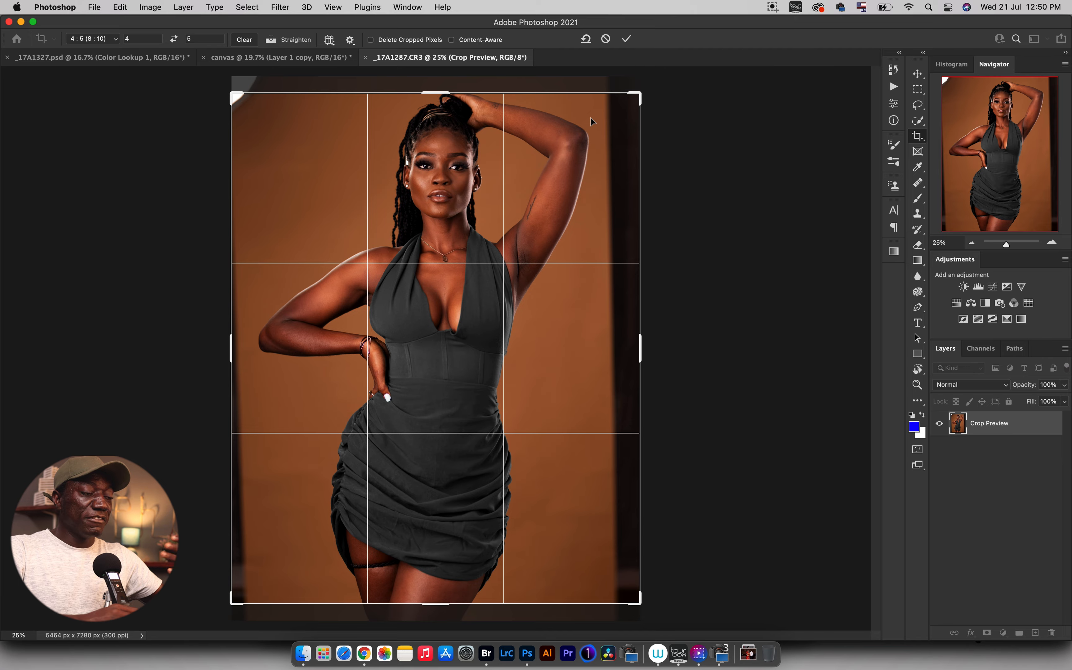
- Straighten the photo with a slight rotation, extend the crop frame past its side edges, reposition the subject and apply the crop
{"action": "left_click_drag", "start_coordinate": [685, 140], "coordinate": [690, 144]}
{"action": "left_click_drag", "start_coordinate": [445, 97], "coordinate": [445, 91]}
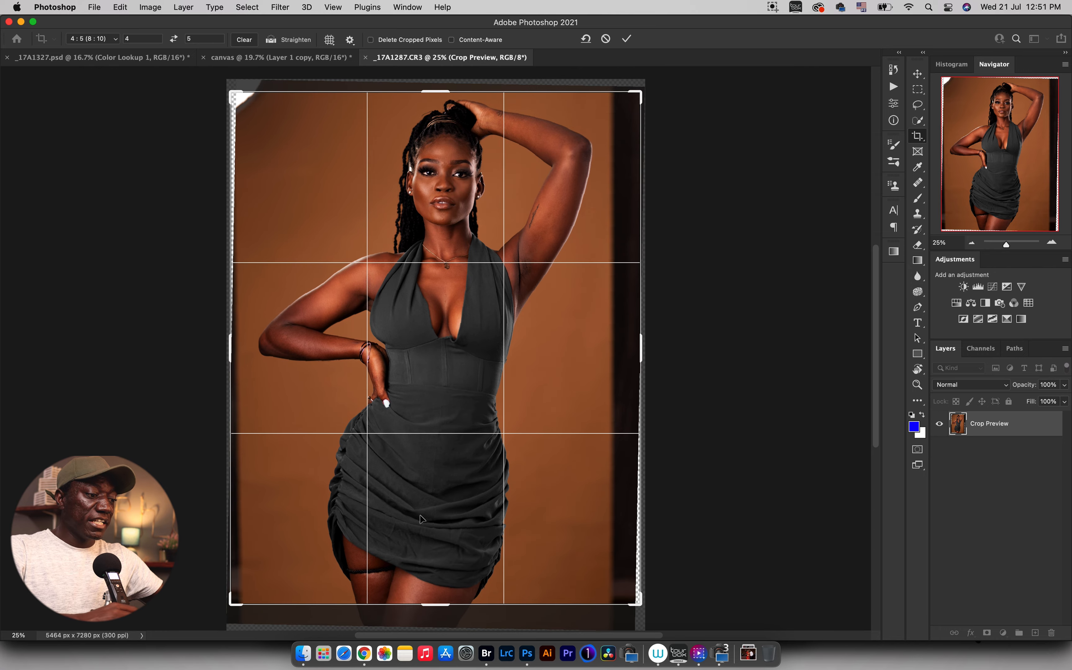
{"action": "left_click_drag", "start_coordinate": [425, 608], "coordinate": [425, 616]}
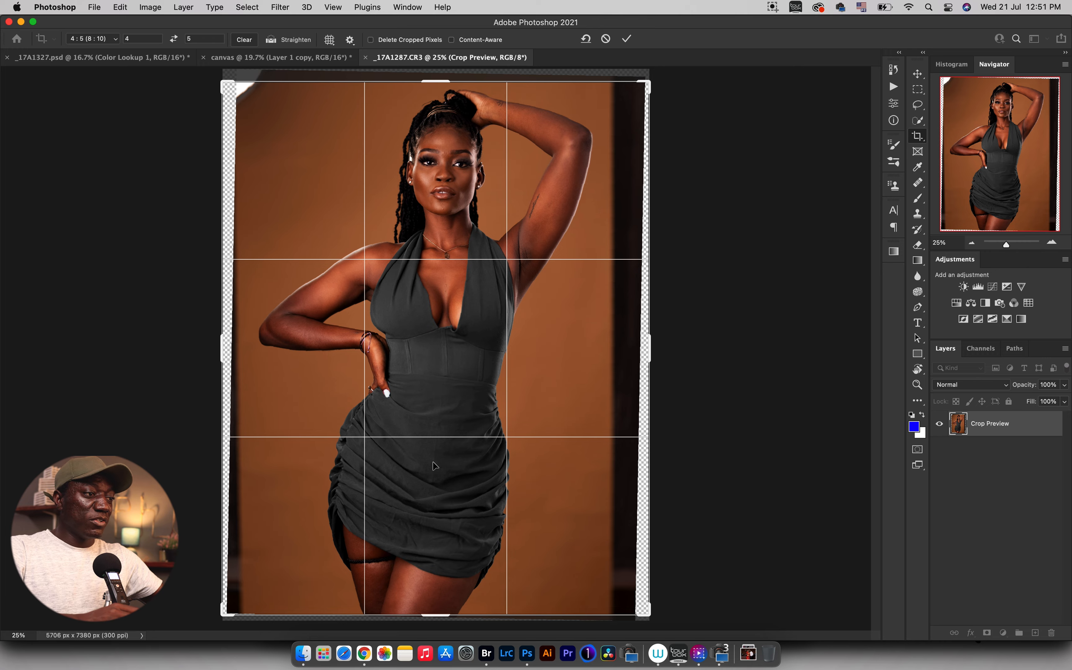
{"action": "left_click_drag", "start_coordinate": [443, 398], "coordinate": [450, 404]}
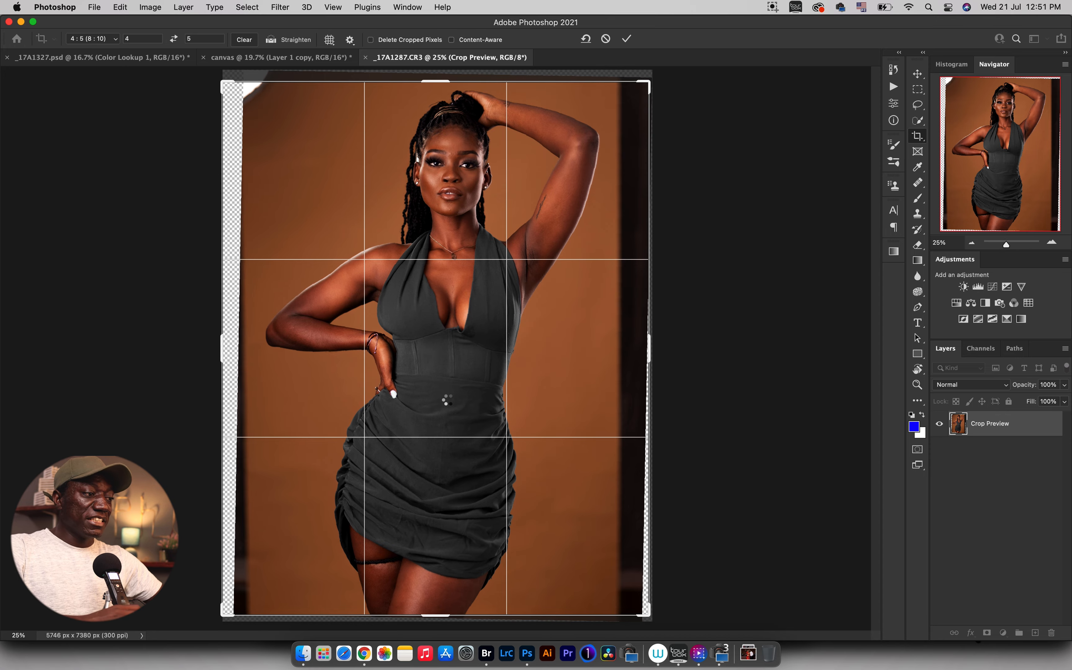
{"action": "key", "text": "Return"}
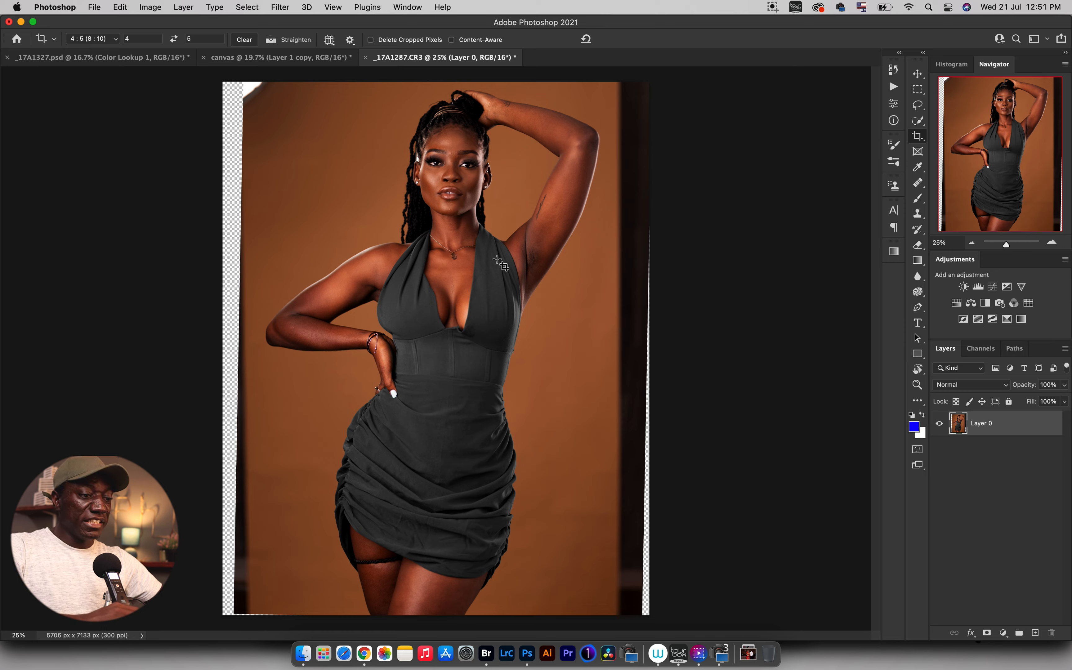
- Content-Aware Fill the dark strip along the photo's right edge onto a new layer and compare the photo with and without it
{"action": "key", "text": "m"}
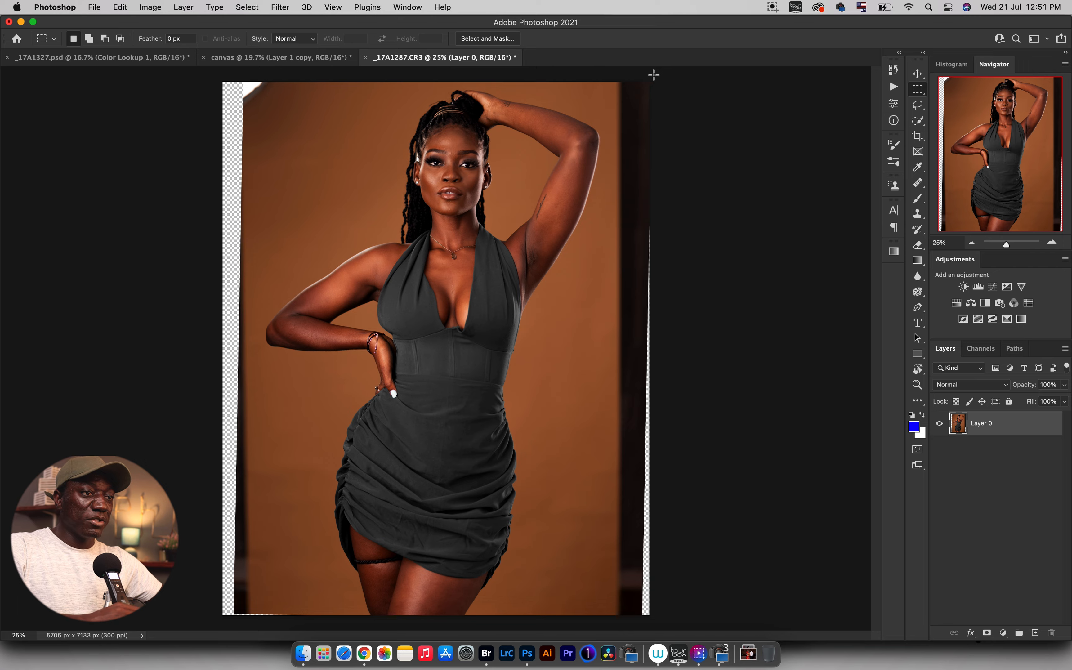
{"action": "right_click", "coordinate": [917, 89]}
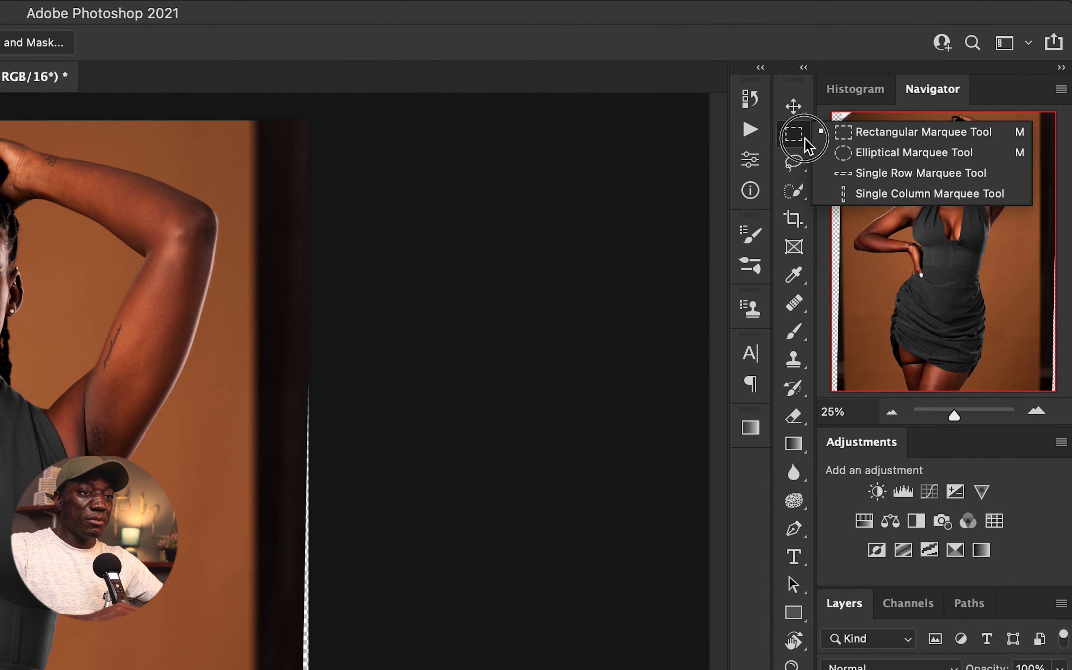
{"action": "left_click", "coordinate": [850, 133]}
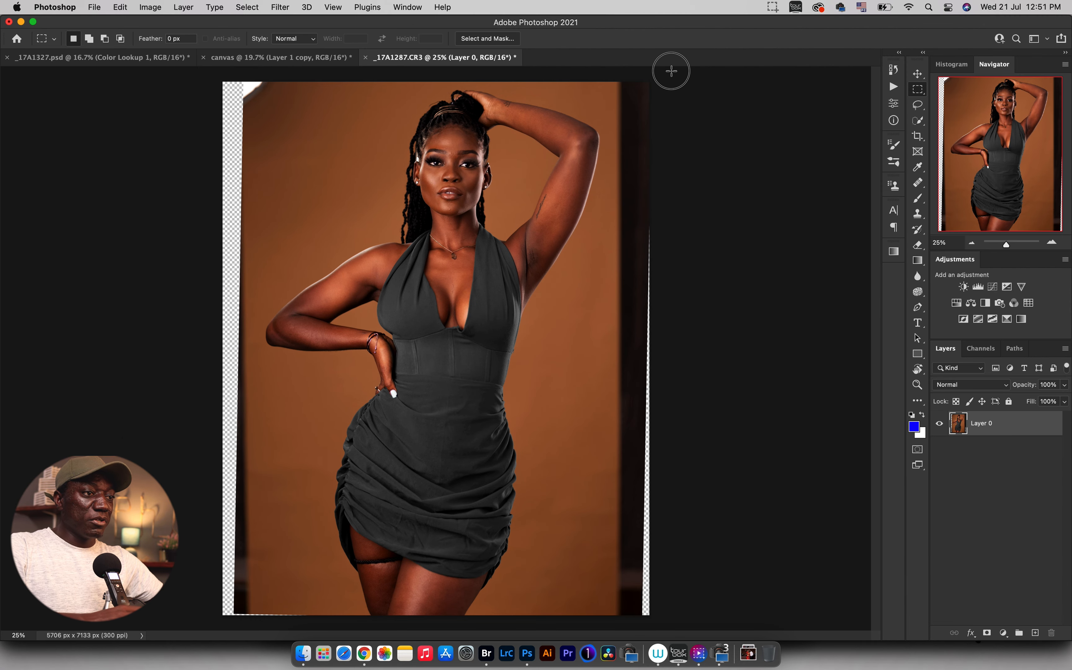
{"action": "left_click_drag", "start_coordinate": [304, 122], "coordinate": [264, 132]}
{"action": "left_click_drag", "start_coordinate": [629, 88], "coordinate": [608, 616]}
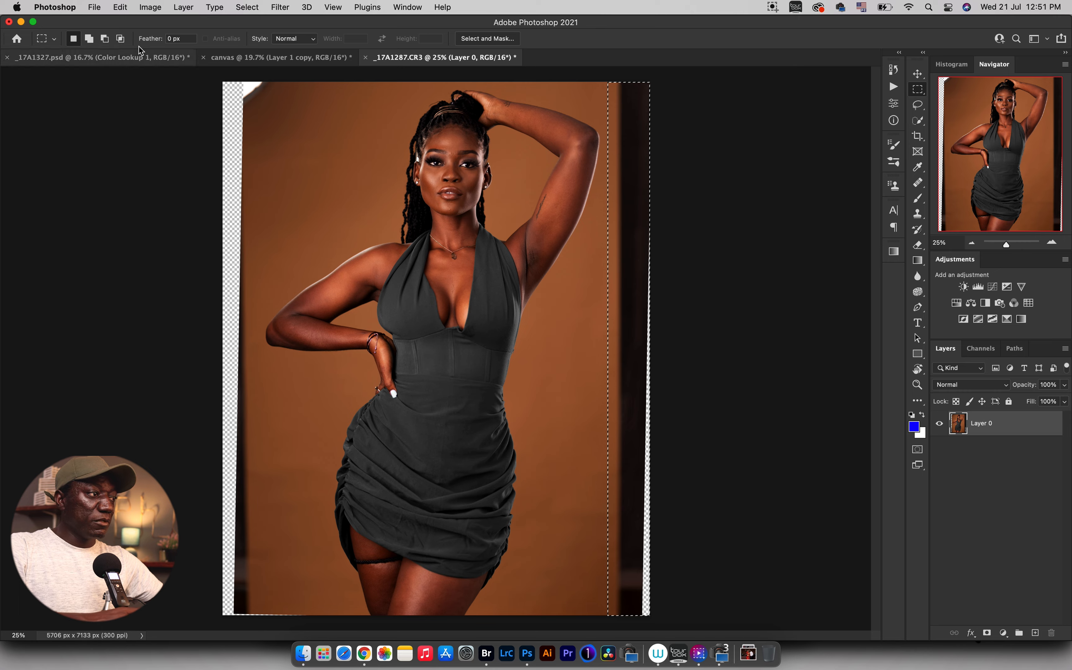
{"action": "left_click", "coordinate": [123, 8]}
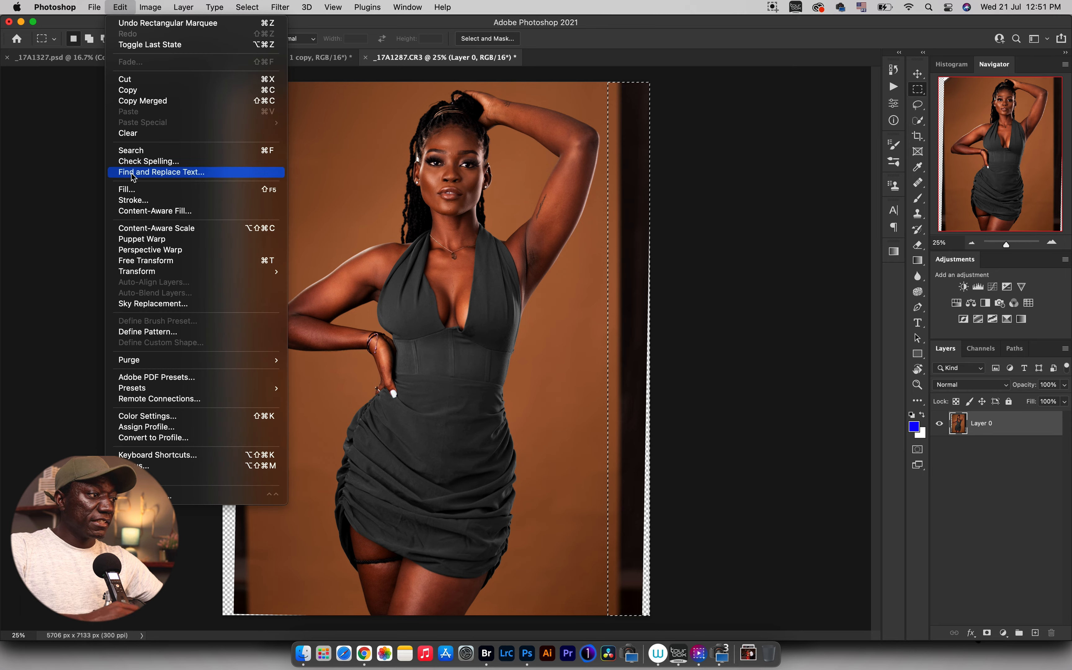
{"action": "left_click", "coordinate": [134, 211]}
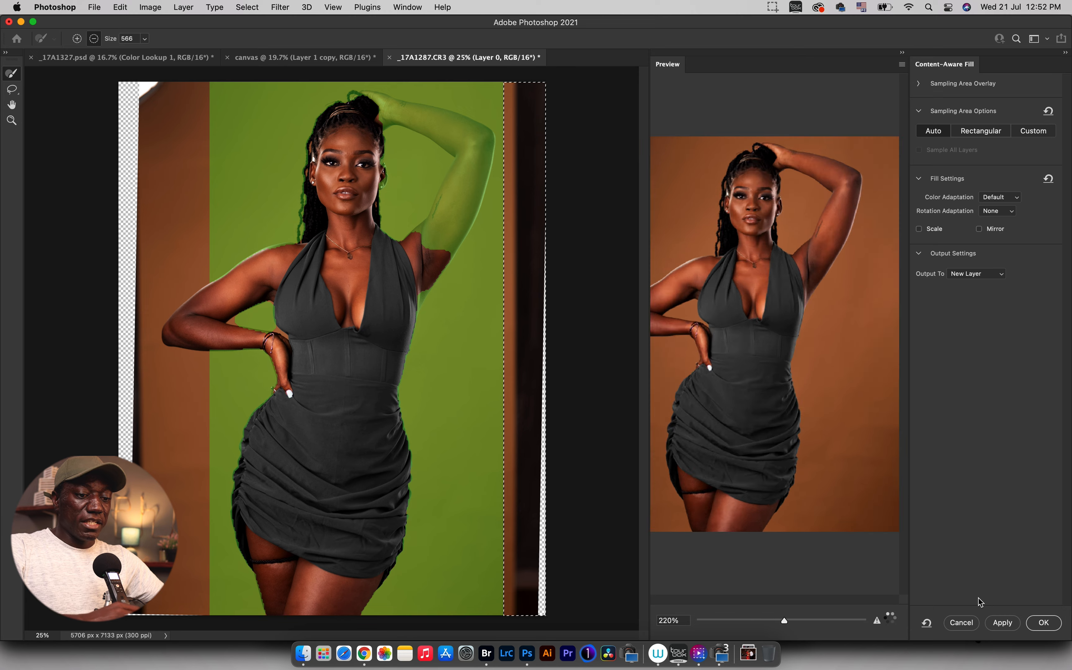
{"action": "left_click", "coordinate": [1039, 624]}
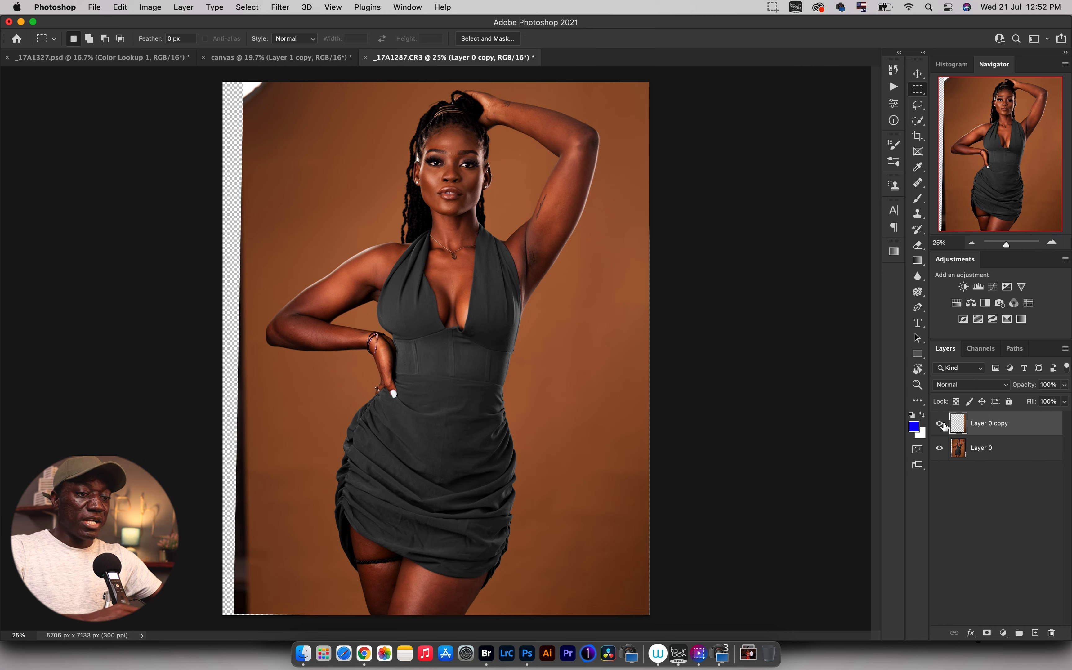
{"action": "left_click", "coordinate": [939, 424]}
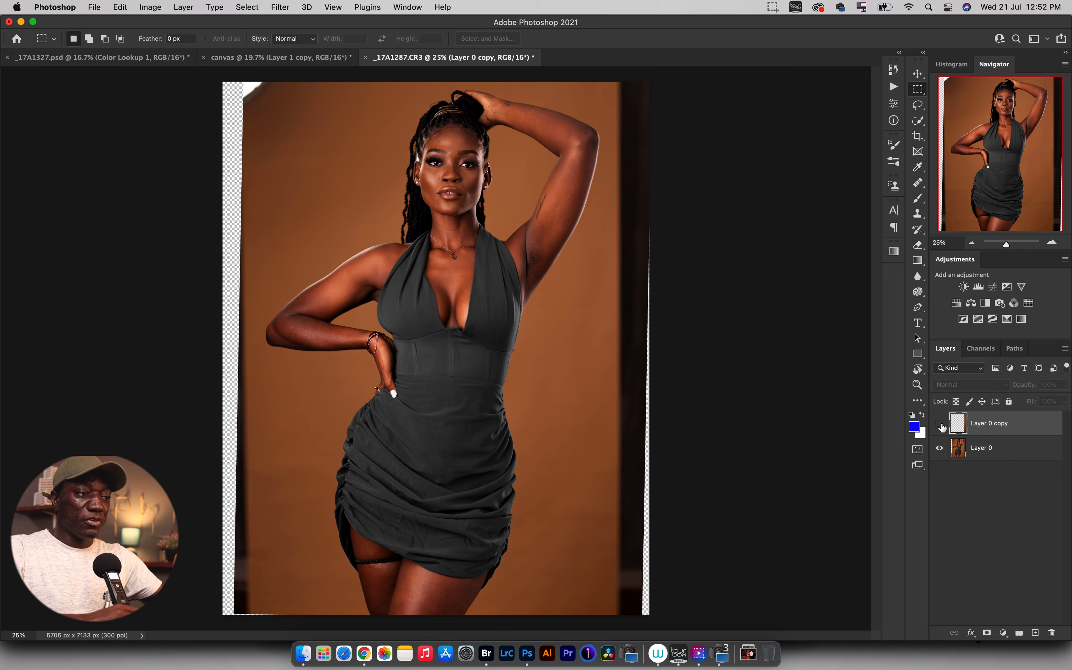
{"action": "left_click", "coordinate": [940, 424]}
- Paint over the white patch in the upper-left corner of Layer 0 with sampled backdrop brown, using a 492 px brush at 46% flow
{"action": "left_click", "coordinate": [960, 449]}
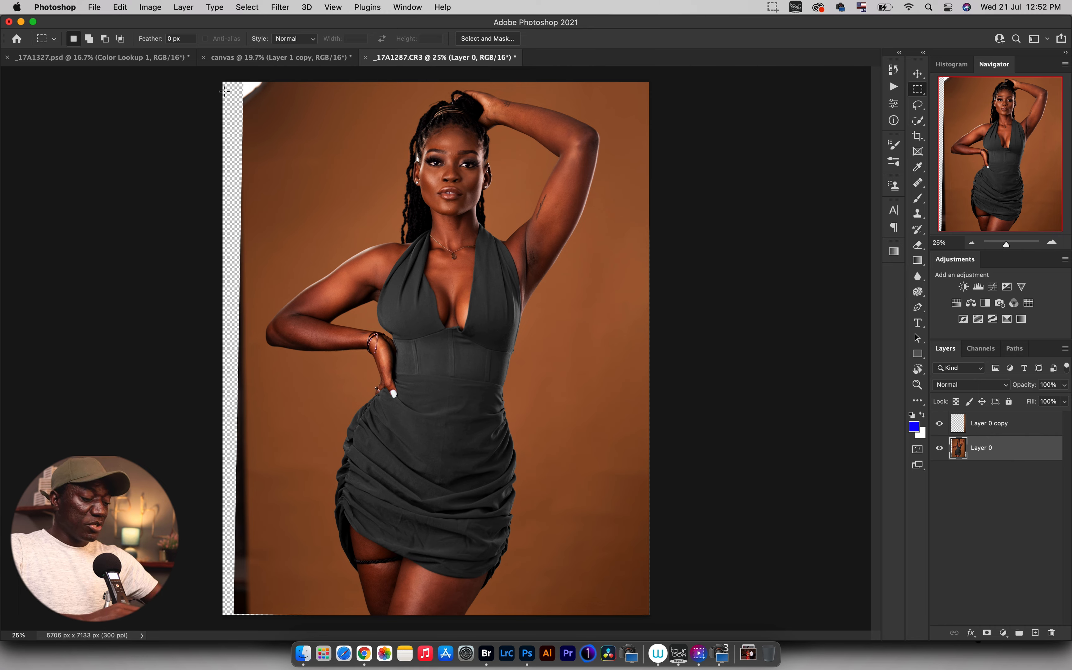
{"action": "key", "text": "b"}
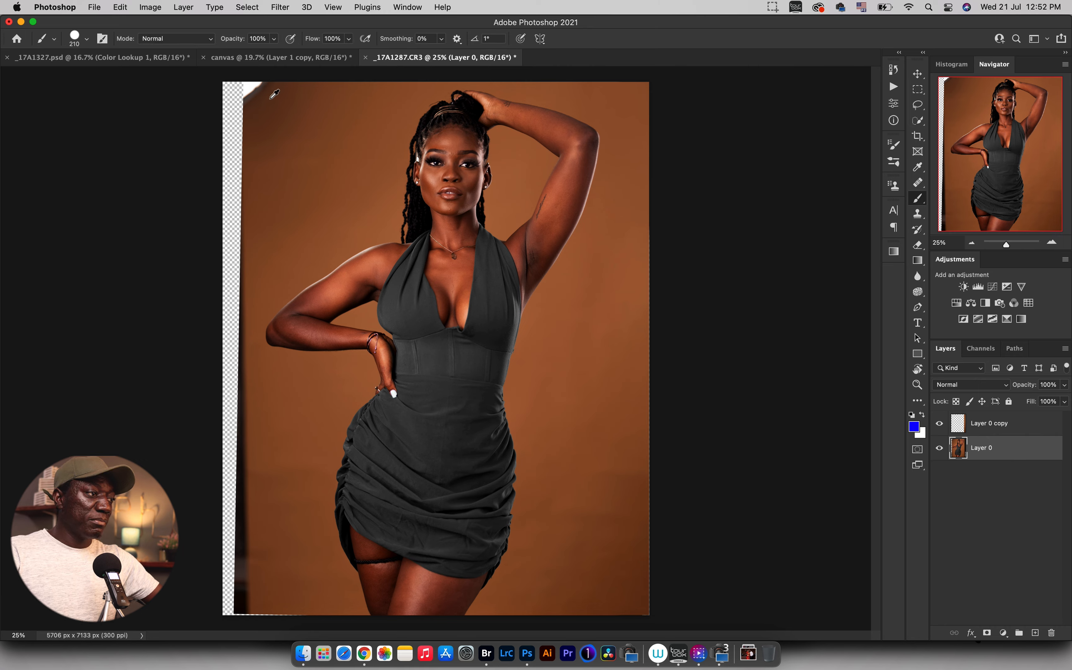
{"action": "left_click", "coordinate": [276, 95], "text": "alt"}
{"action": "left_click_drag", "start_coordinate": [266, 89], "coordinate": [250, 107]}
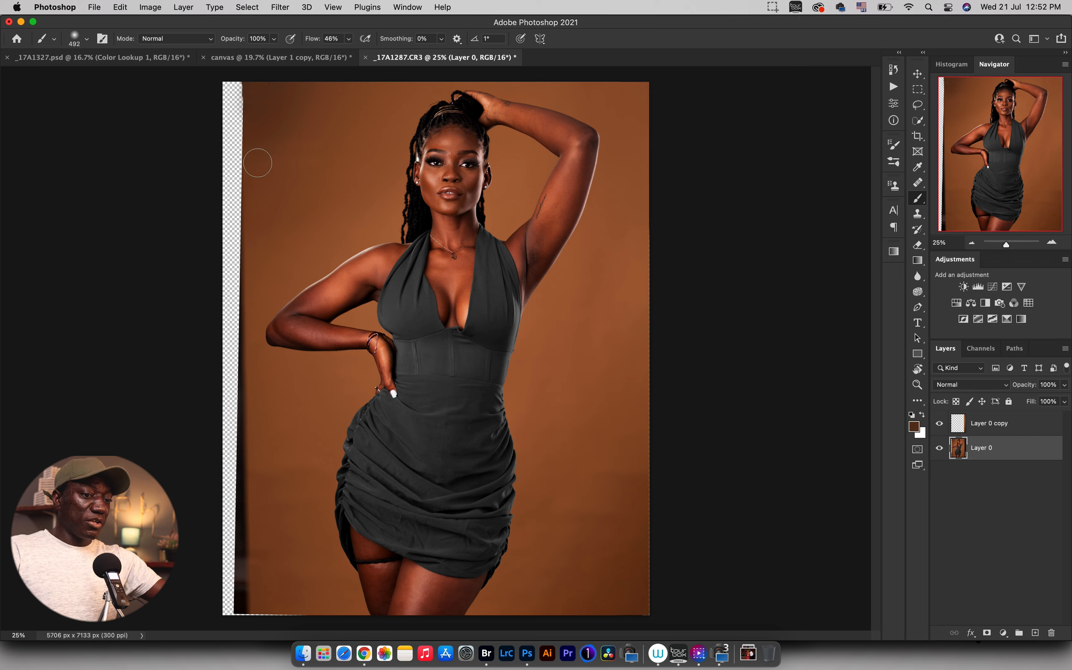
- Content-Aware Fill the transparent and dark strip along the photo's left edge onto a new layer, and paint over the white gap at the bottom edge
{"action": "key", "text": "m"}
{"action": "left_click_drag", "start_coordinate": [221, 80], "coordinate": [257, 620]}
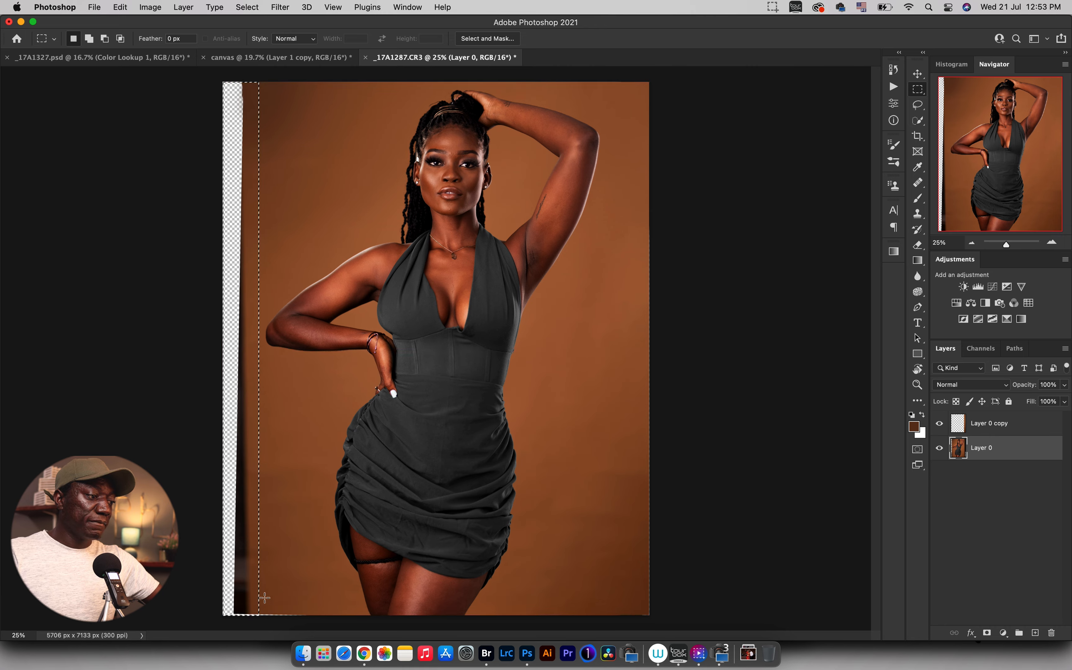
{"action": "left_click", "coordinate": [120, 7]}
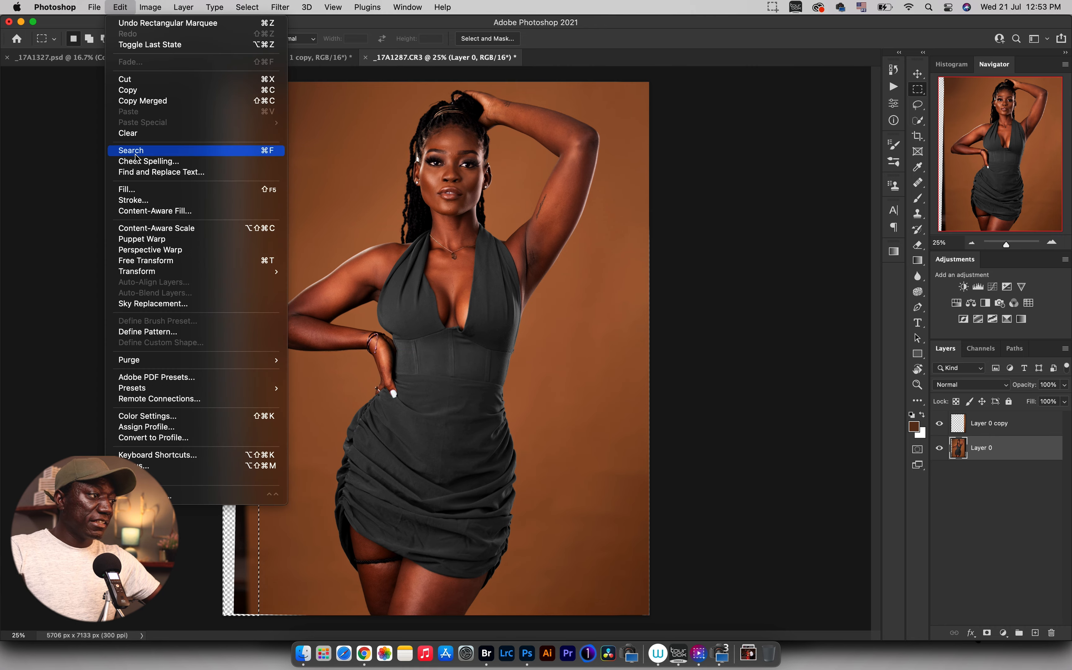
{"action": "left_click", "coordinate": [136, 212]}
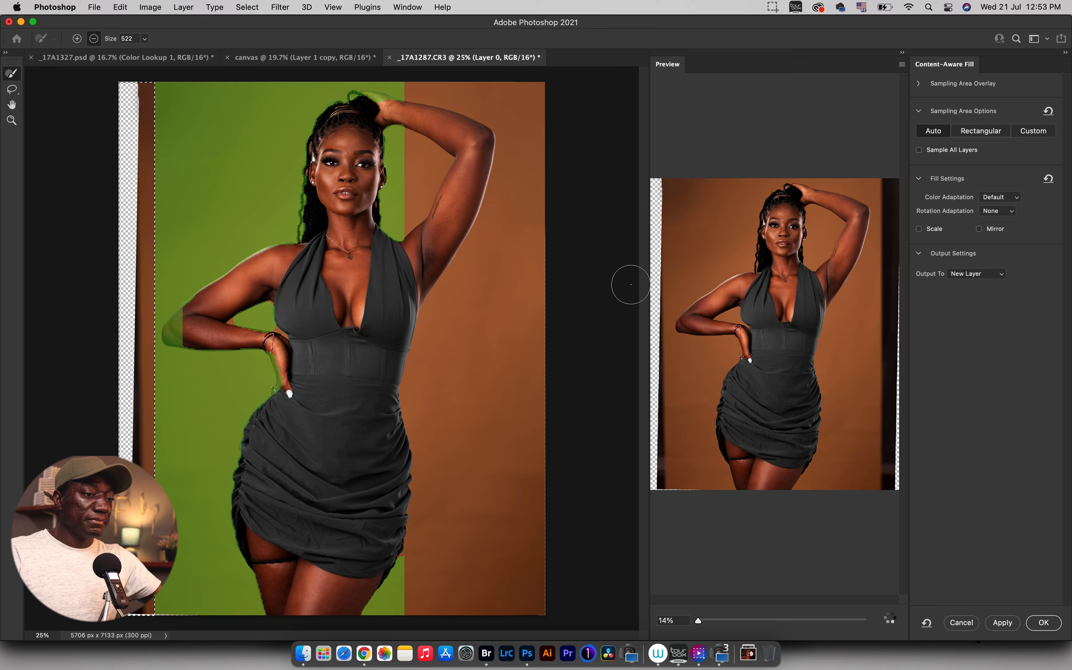
{"action": "key", "text": "Return"}
{"action": "key", "text": "super+d"}
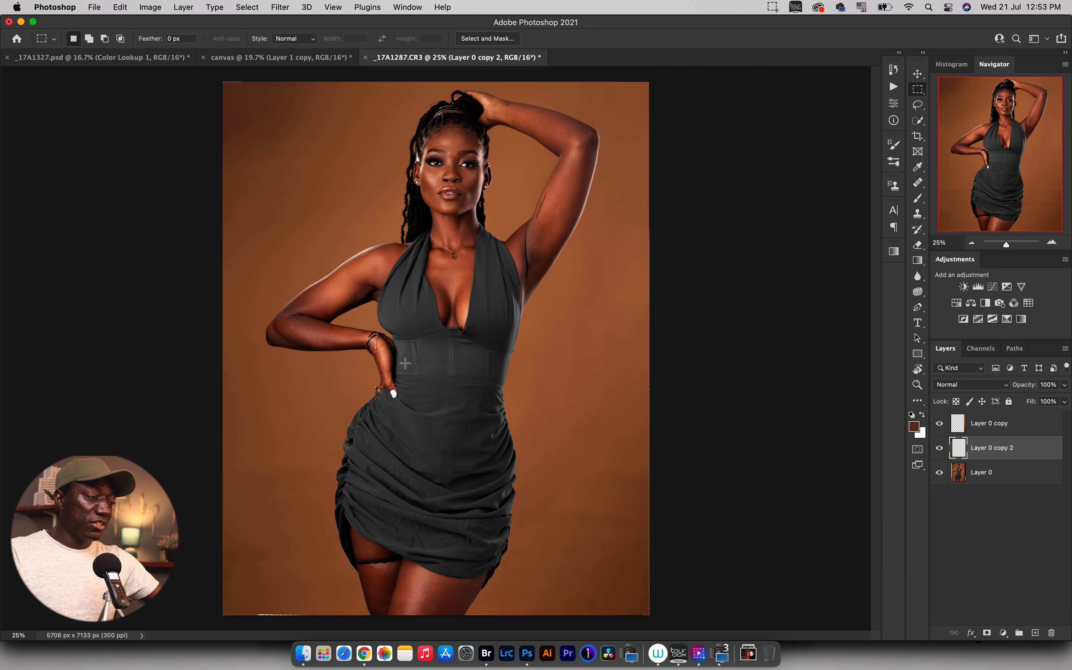
{"action": "key", "text": "b"}
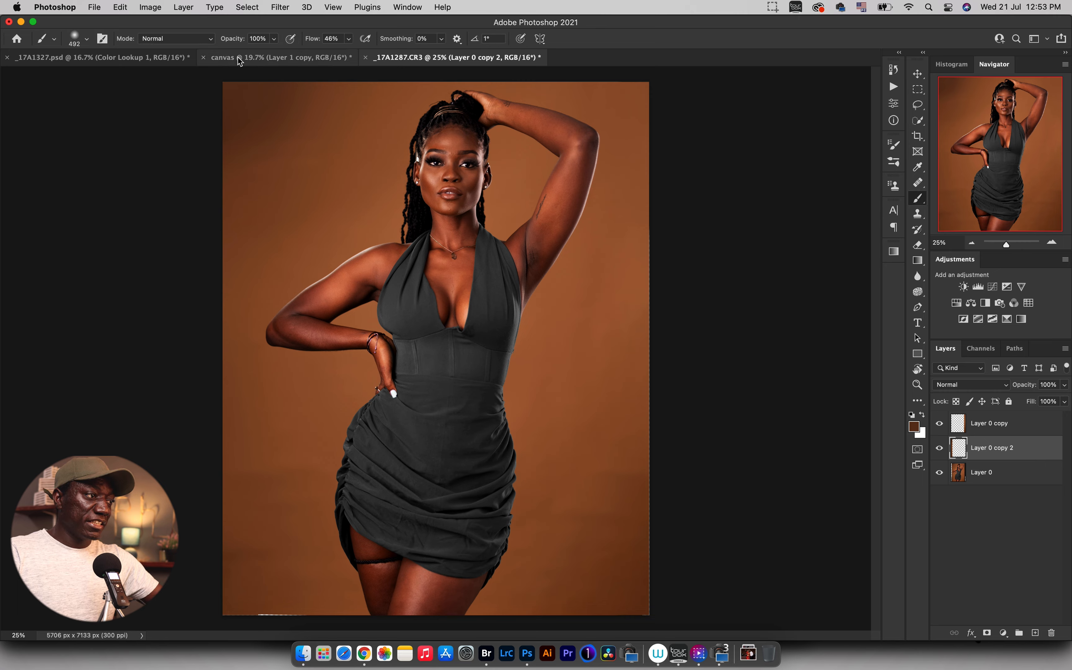
{"action": "left_click_drag", "start_coordinate": [305, 612], "coordinate": [236, 615]}
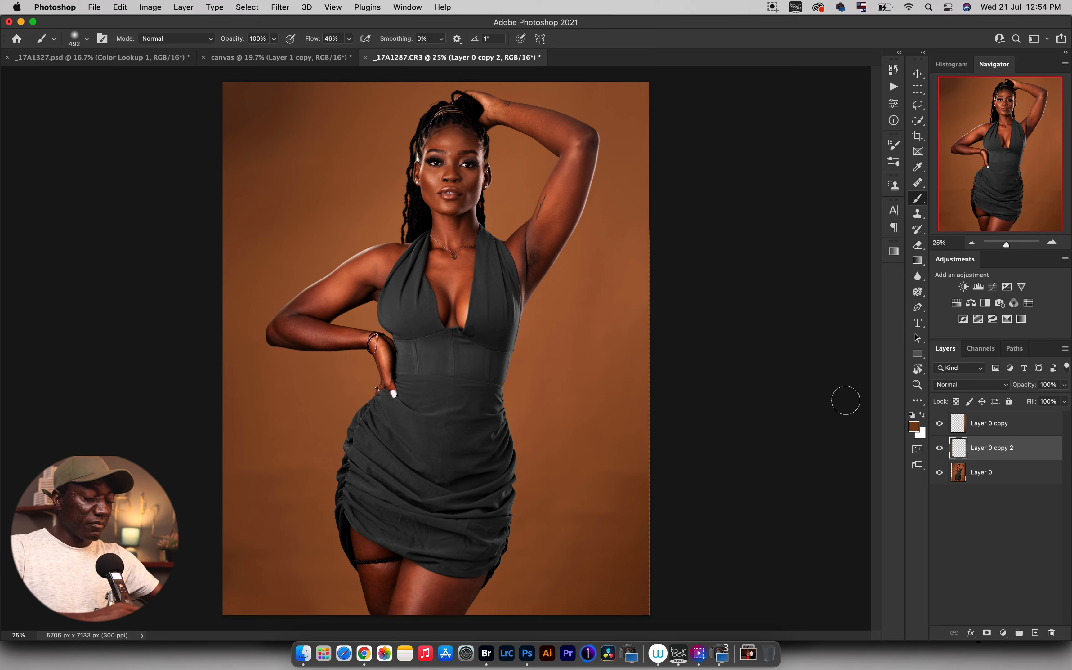
- Group the two edge-filling layers and name the group "Edge fill"
{"action": "left_click", "coordinate": [1004, 432], "text": "shift"}
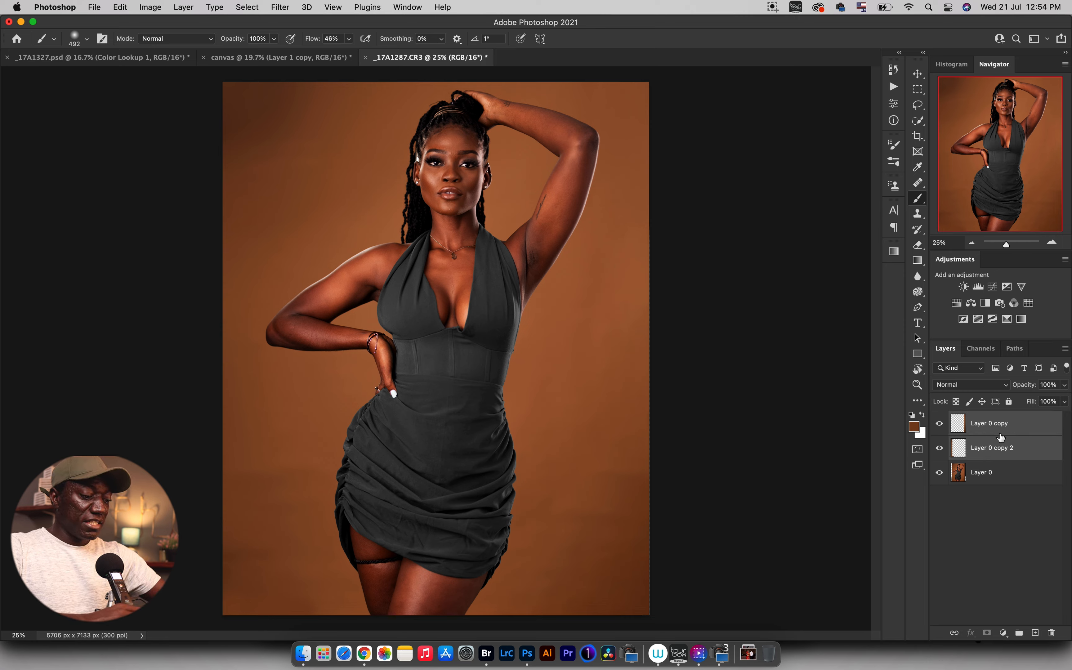
{"action": "key", "text": "super+g"}
{"action": "double_click", "coordinate": [984, 419]}
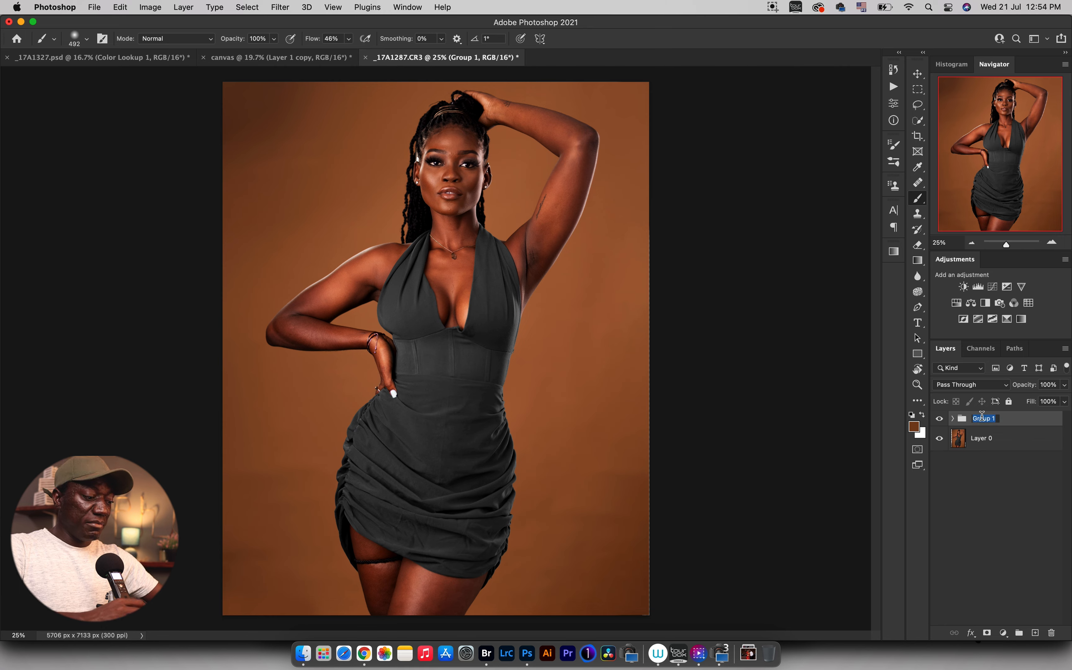
{"action": "type", "text": "Edge"}
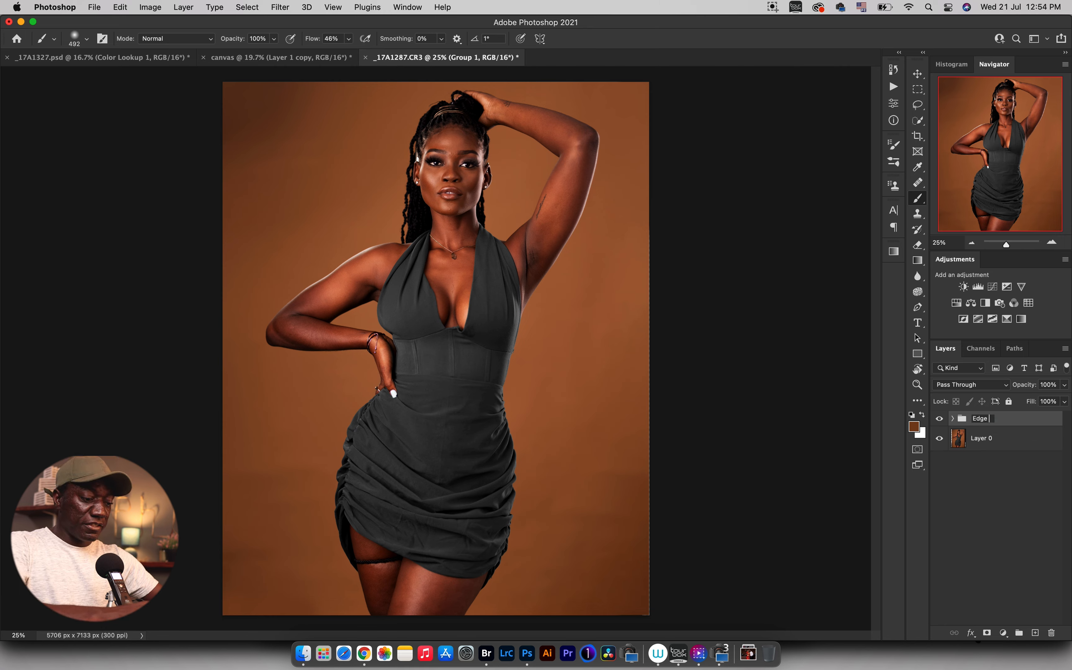
{"action": "type", "text": " fill"}
{"action": "key", "text": "Return"}
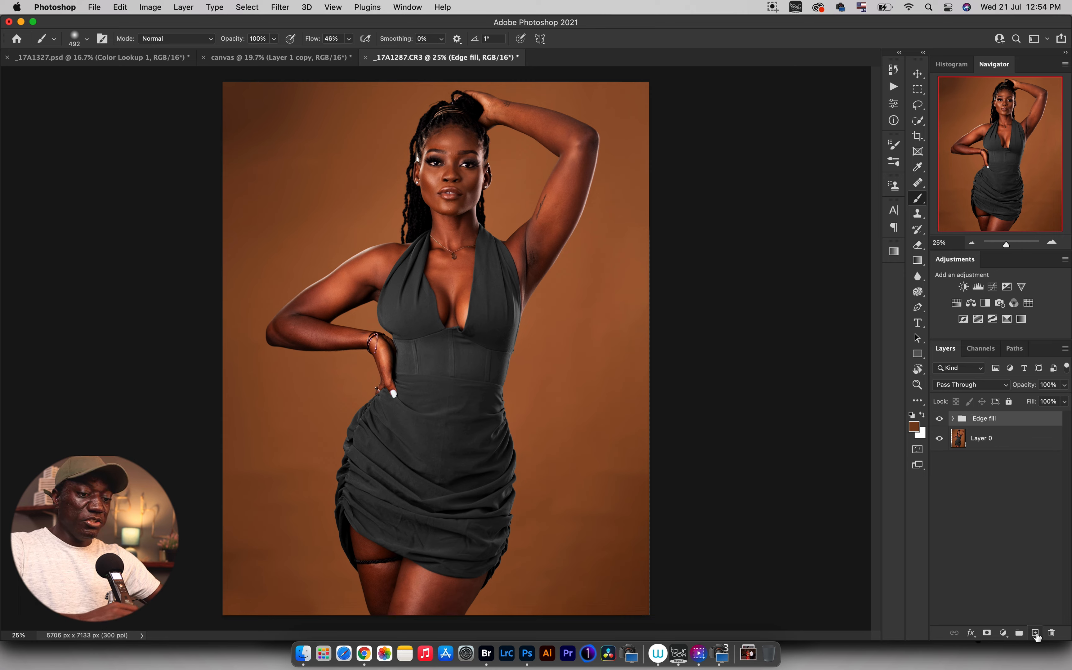
- Add an empty layer above the Edge fill group and heal the blemishes between the eyebrows with the Healing Brush
{"action": "left_click", "coordinate": [1036, 633]}
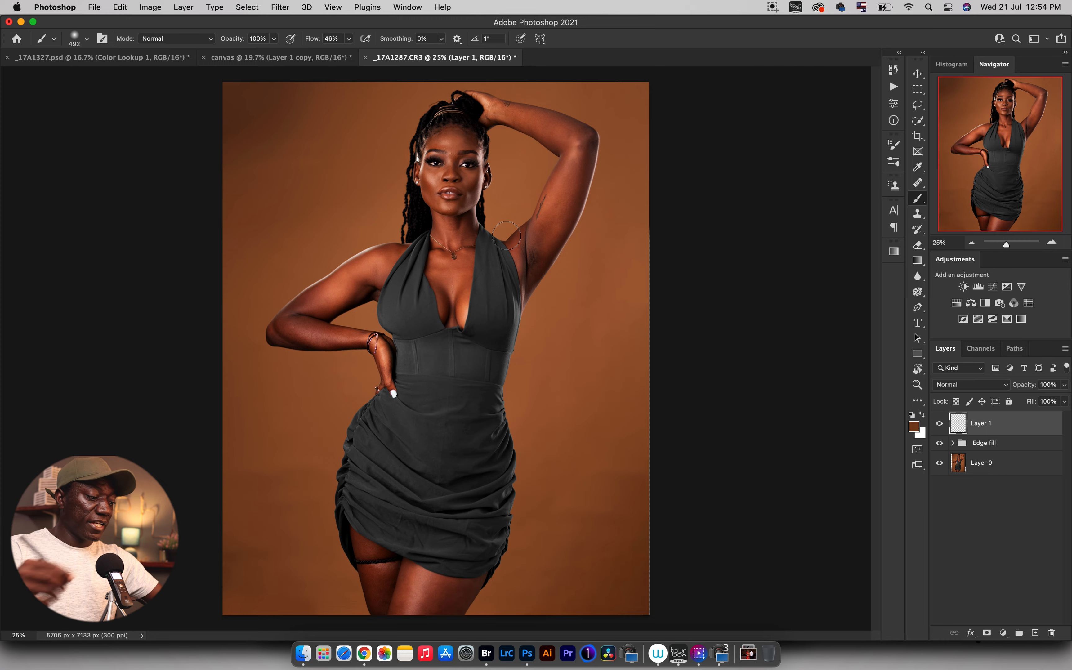
{"action": "key", "text": "z"}
{"action": "left_click_drag", "start_coordinate": [450, 141], "coordinate": [532, 136]}
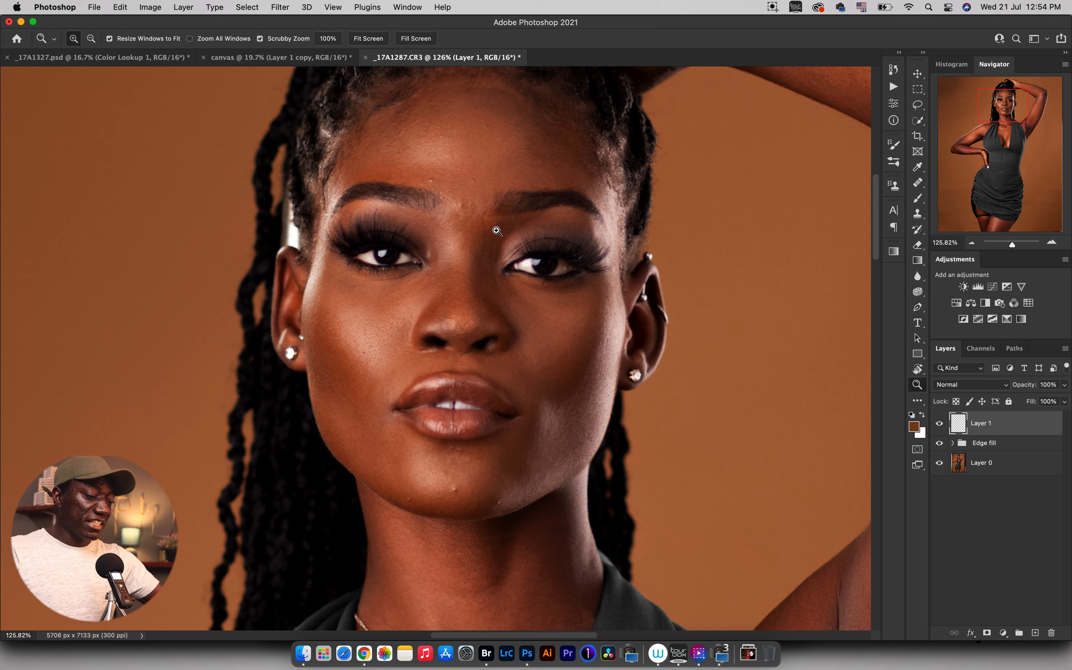
{"action": "key", "text": "j"}
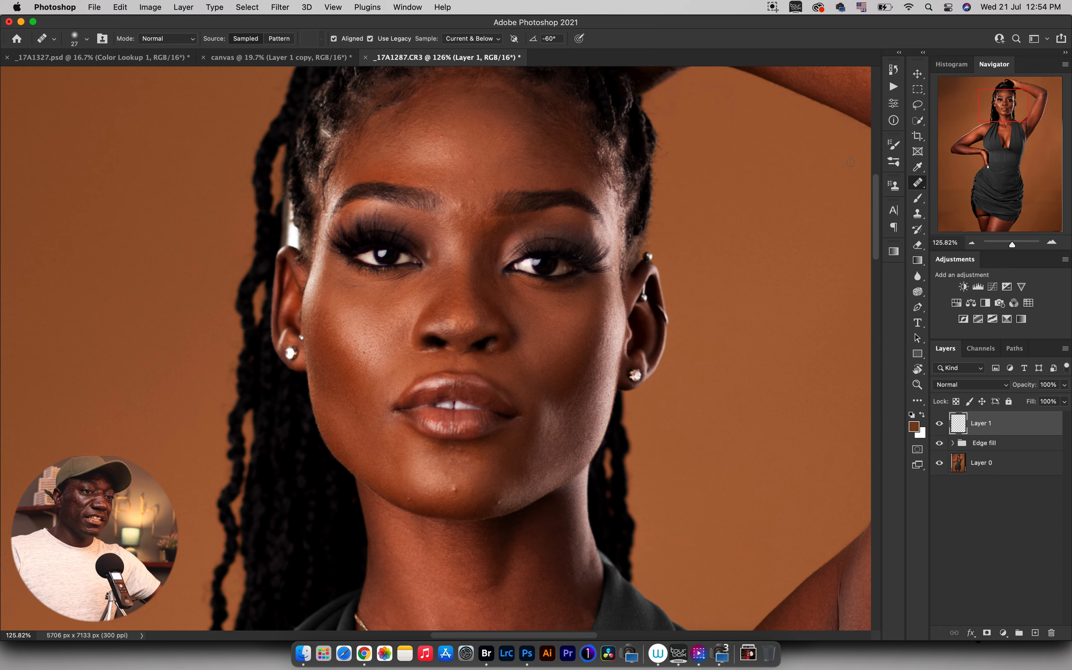
{"action": "left_click", "coordinate": [918, 183]}
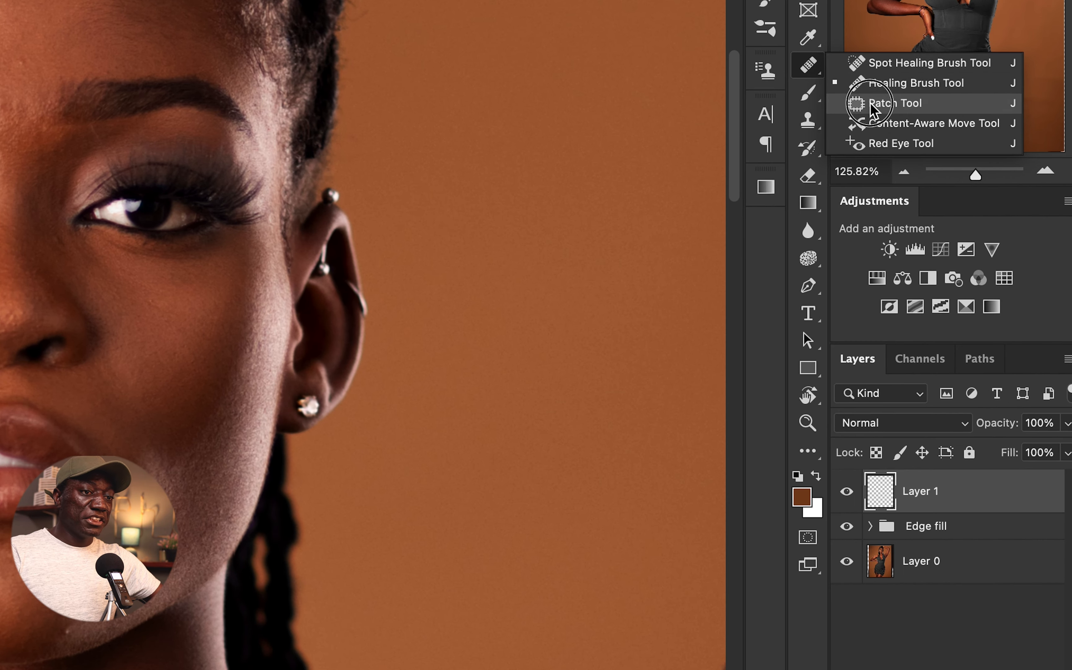
{"action": "left_click", "coordinate": [871, 87]}
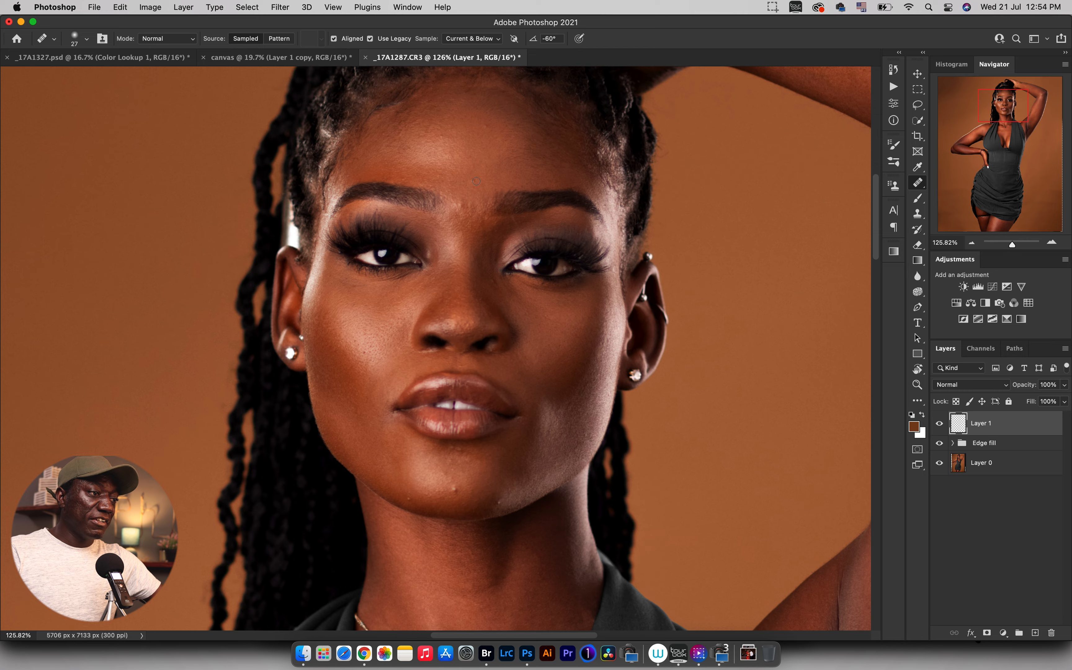
{"action": "left_click", "coordinate": [469, 192], "text": "alt"}
{"action": "left_click_drag", "start_coordinate": [461, 202], "coordinate": [461, 205]}
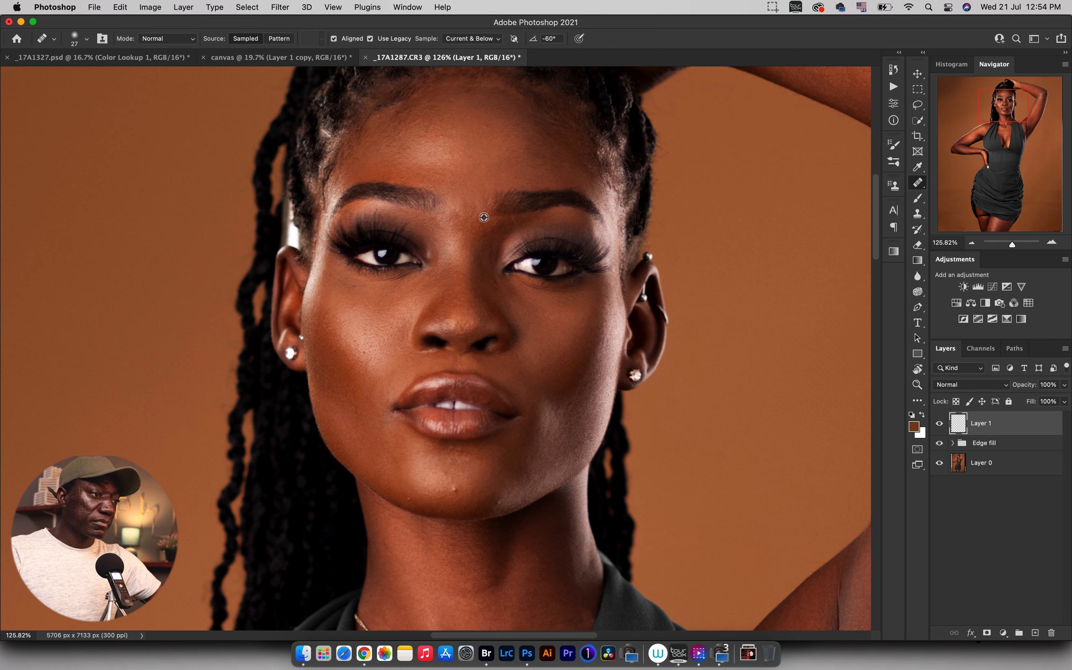
{"action": "left_click", "coordinate": [516, 224]}
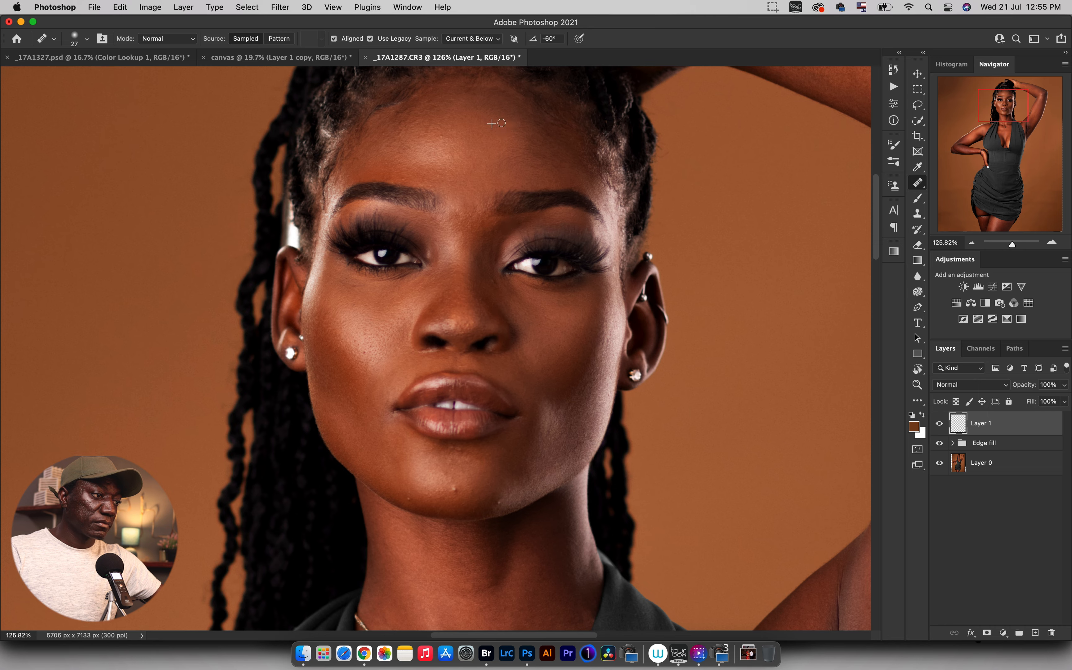
- Heal the small blemishes on the forehead, chin and the area below the lips
{"action": "left_click_drag", "start_coordinate": [468, 93], "coordinate": [497, 95]}
{"action": "left_click", "coordinate": [409, 149]}
{"action": "left_click", "coordinate": [431, 135]}
{"action": "left_click", "coordinate": [454, 489]}
{"action": "left_click", "coordinate": [408, 498]}
{"action": "left_click", "coordinate": [499, 501]}
{"action": "left_click", "coordinate": [468, 452]}
{"action": "left_click", "coordinate": [453, 446]}
- Clone clean backdrop over the stray hairs at the top of the head with the Clone Stamp
{"action": "key", "text": "z"}
{"action": "left_click_drag", "start_coordinate": [500, 284], "coordinate": [464, 278]}
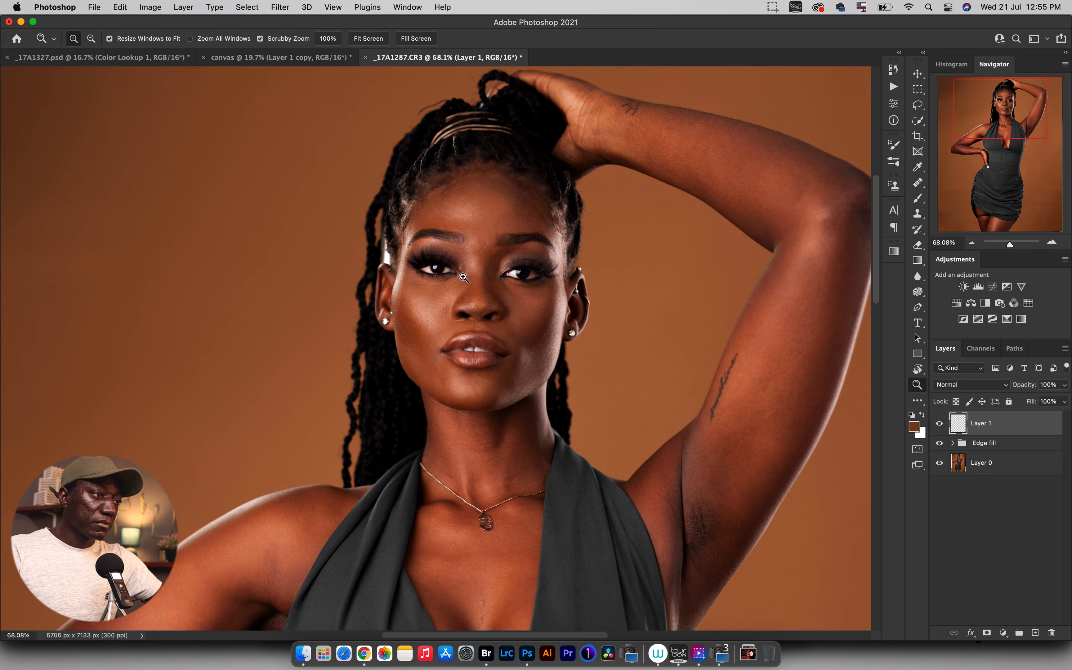
{"action": "key", "text": "s"}
{"action": "left_click", "coordinate": [472, 78], "text": "alt"}
{"action": "left_click", "coordinate": [473, 94]}
- Heal the skin marks on the forearm of the bent arm with the Healing Brush at size 39
{"action": "key", "text": "z"}
{"action": "mouse_move", "coordinate": [467, 258]}
{"action": "left_mouse_down"}
{"action": "mouse_move", "coordinate": [426, 364]}
{"action": "mouse_move", "coordinate": [465, 136]}
{"action": "left_mouse_up"}
{"action": "mouse_move", "coordinate": [449, 497]}
{"action": "left_mouse_down"}
{"action": "mouse_move", "coordinate": [486, 397]}
{"action": "mouse_move", "coordinate": [467, 266]}
{"action": "left_mouse_up"}
{"action": "key", "text": "j"}
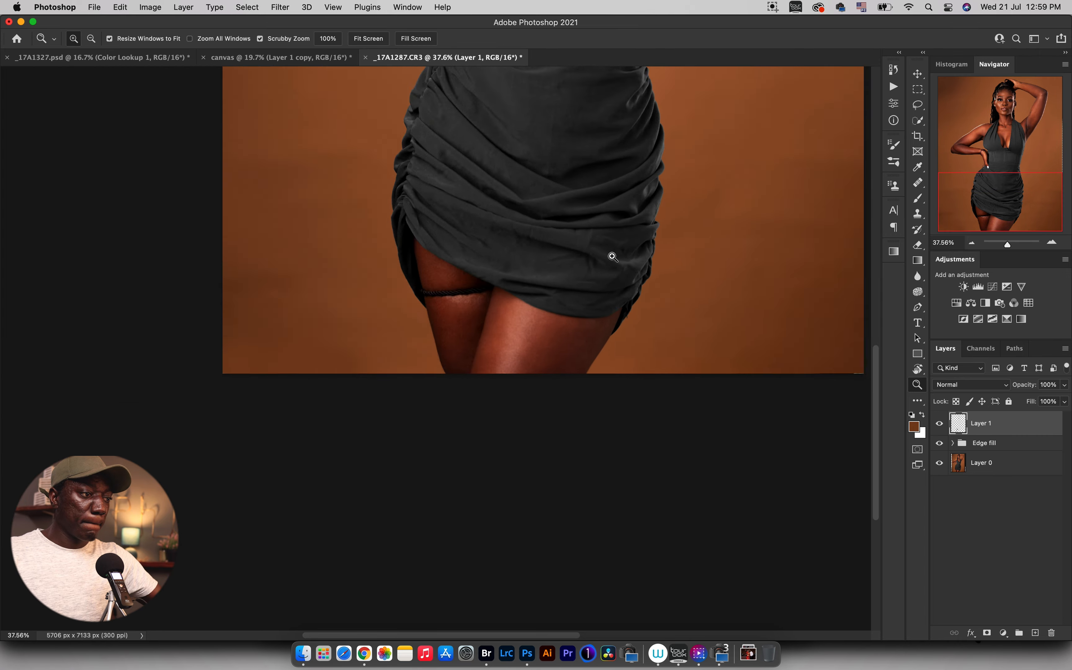
{"action": "key", "text": "bracketright"}
{"action": "key", "text": "bracketright"}
{"action": "key", "text": "bracketright"}
{"action": "key", "text": "bracketright"}
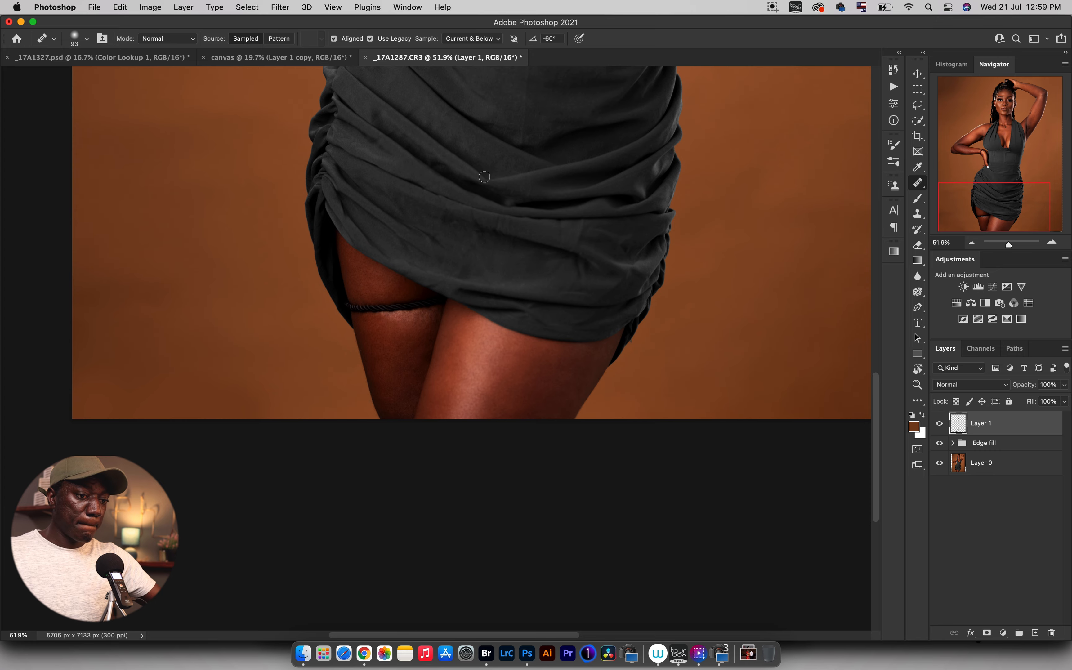
{"action": "scroll", "coordinate": [477, 369], "scroll_direction": "up", "scroll_amount": 10}
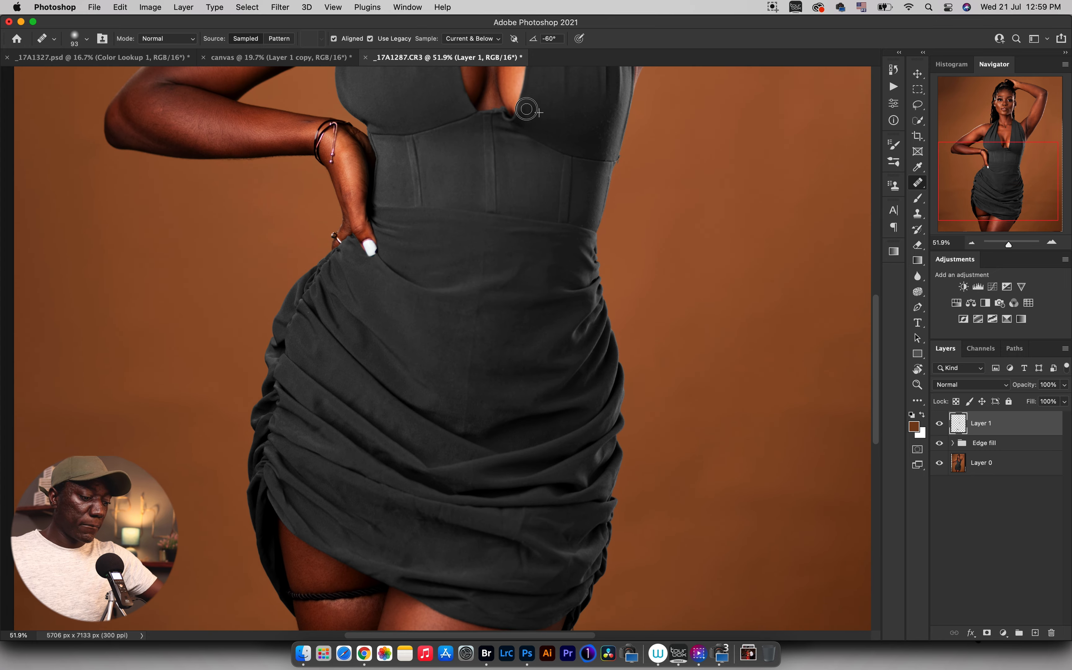
{"action": "scroll", "coordinate": [481, 172], "scroll_direction": "up", "scroll_amount": 7}
{"action": "left_click_drag", "start_coordinate": [305, 279], "coordinate": [293, 279]}
{"action": "left_click", "coordinate": [303, 281], "text": "alt"}
{"action": "left_click_drag", "start_coordinate": [320, 278], "coordinate": [327, 277]}
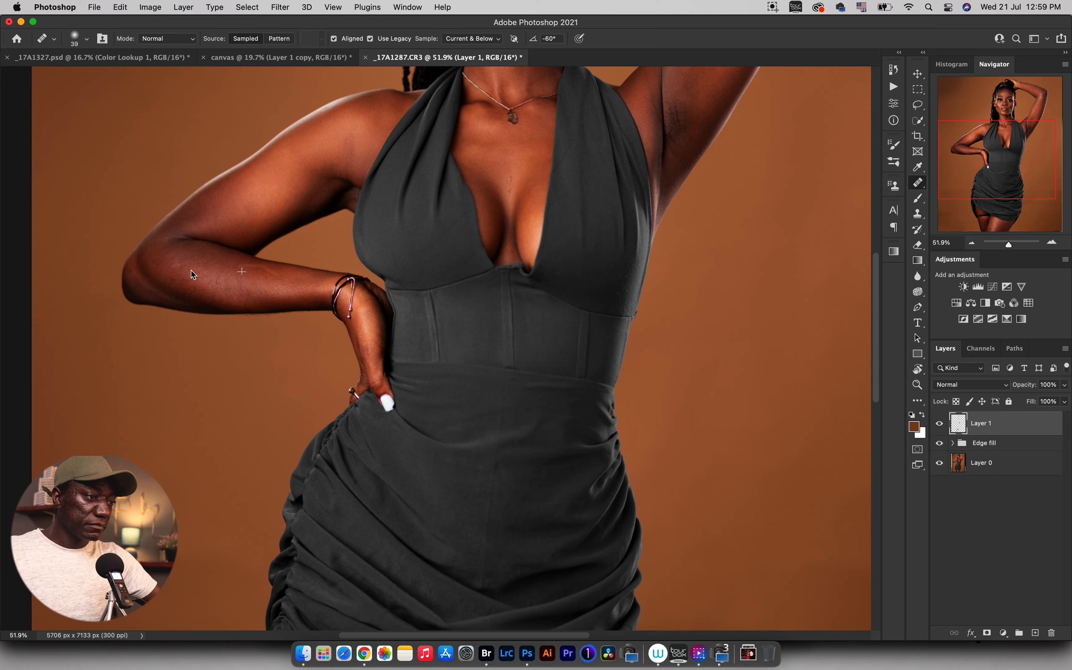
- Heal the skin marks near the armpit of the raised arm
{"action": "scroll", "coordinate": [492, 268], "scroll_direction": "up", "scroll_amount": 5}
{"action": "scroll", "coordinate": [533, 330], "scroll_direction": "right", "scroll_amount": 4}
{"action": "scroll", "coordinate": [533, 329], "scroll_direction": "up", "scroll_amount": 2}
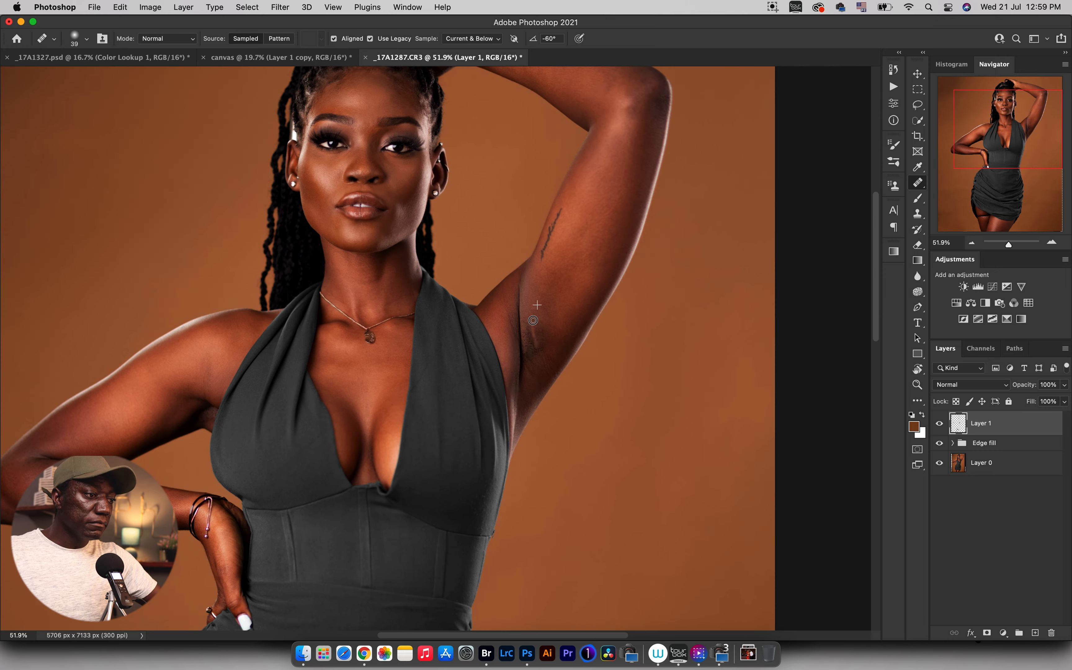
{"action": "mouse_move", "coordinate": [531, 357]}
{"action": "left_mouse_down"}
{"action": "mouse_move", "coordinate": [541, 329]}
{"action": "mouse_move", "coordinate": [386, 306]}
{"action": "mouse_move", "coordinate": [397, 305]}
{"action": "left_mouse_up"}
{"action": "key", "text": "z"}
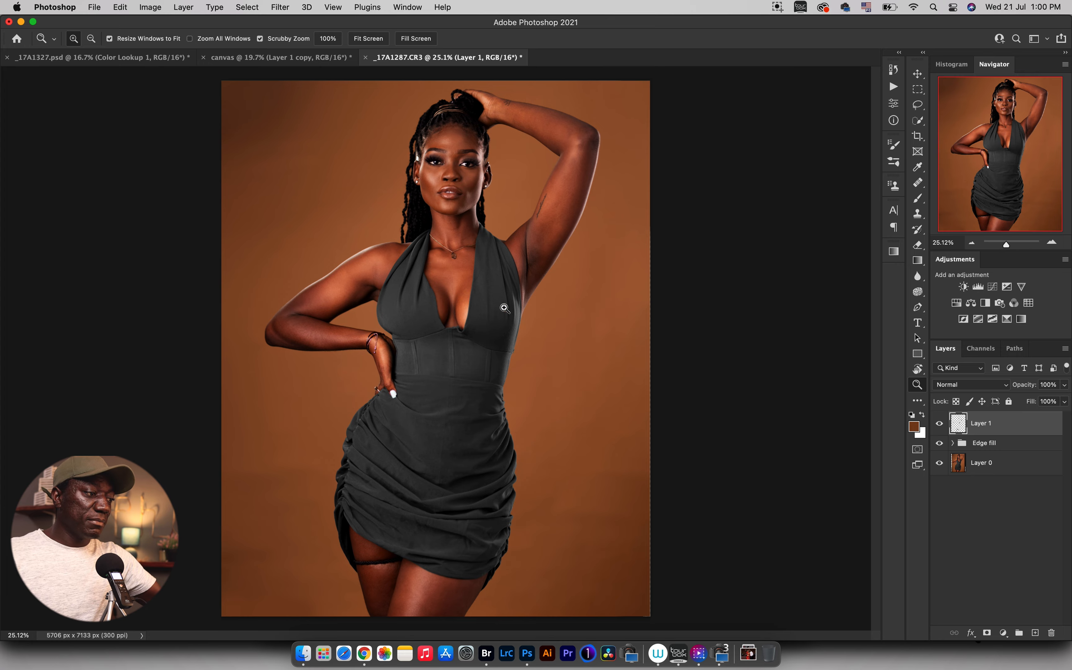
- Toggle the visibility of Layer 1 to compare the healing before and after on the full figure, face and dress
{"action": "mouse_move", "coordinate": [361, 330]}
{"action": "left_mouse_down"}
{"action": "mouse_move", "coordinate": [452, 334]}
{"action": "mouse_move", "coordinate": [357, 342]}
{"action": "left_mouse_up"}
{"action": "left_click", "coordinate": [940, 424]}
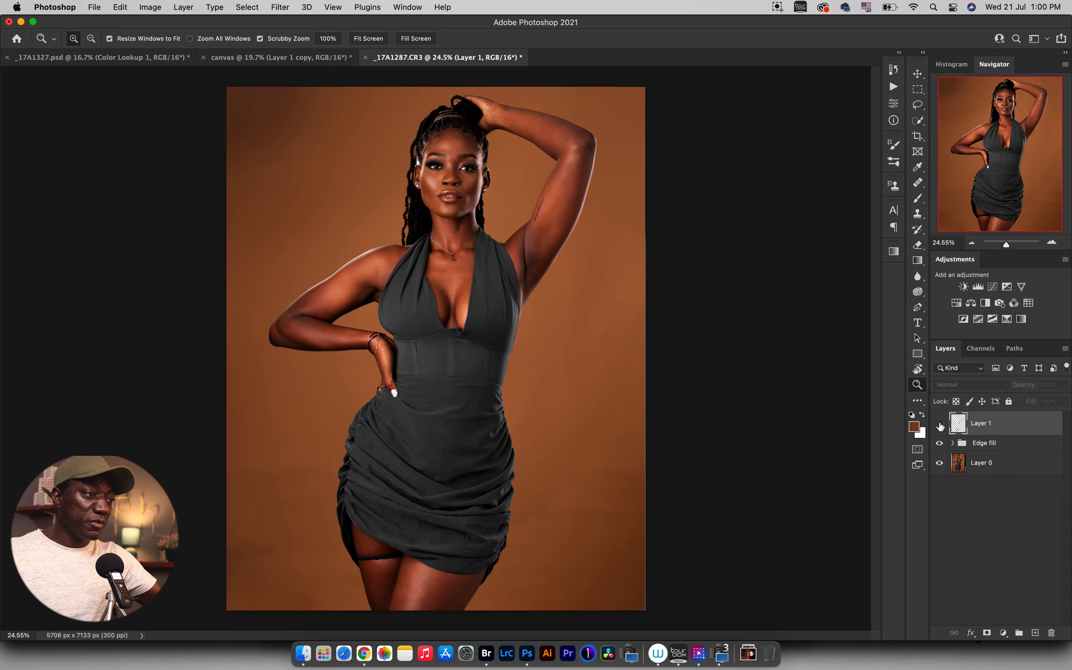
{"action": "left_click", "coordinate": [940, 425]}
{"action": "left_click_drag", "start_coordinate": [454, 157], "coordinate": [530, 152]}
{"action": "left_click", "coordinate": [940, 424]}
{"action": "left_click", "coordinate": [940, 424]}
{"action": "left_click_drag", "start_coordinate": [569, 326], "coordinate": [494, 332]}
{"action": "left_click_drag", "start_coordinate": [449, 495], "coordinate": [507, 484]}
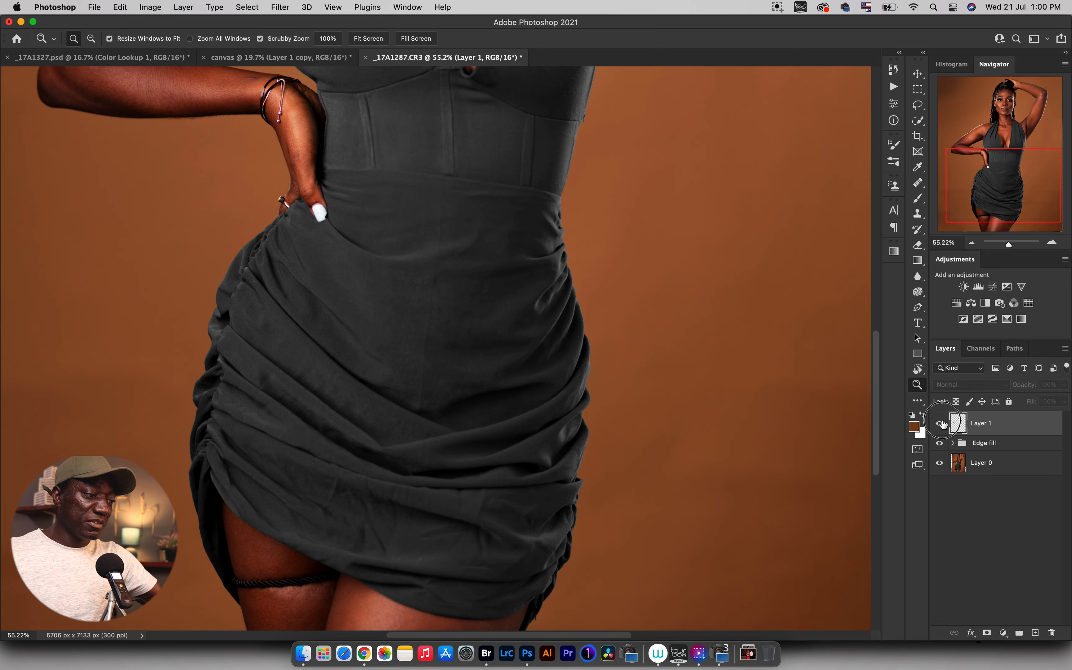
{"action": "left_click_drag", "start_coordinate": [435, 534], "coordinate": [419, 548]}
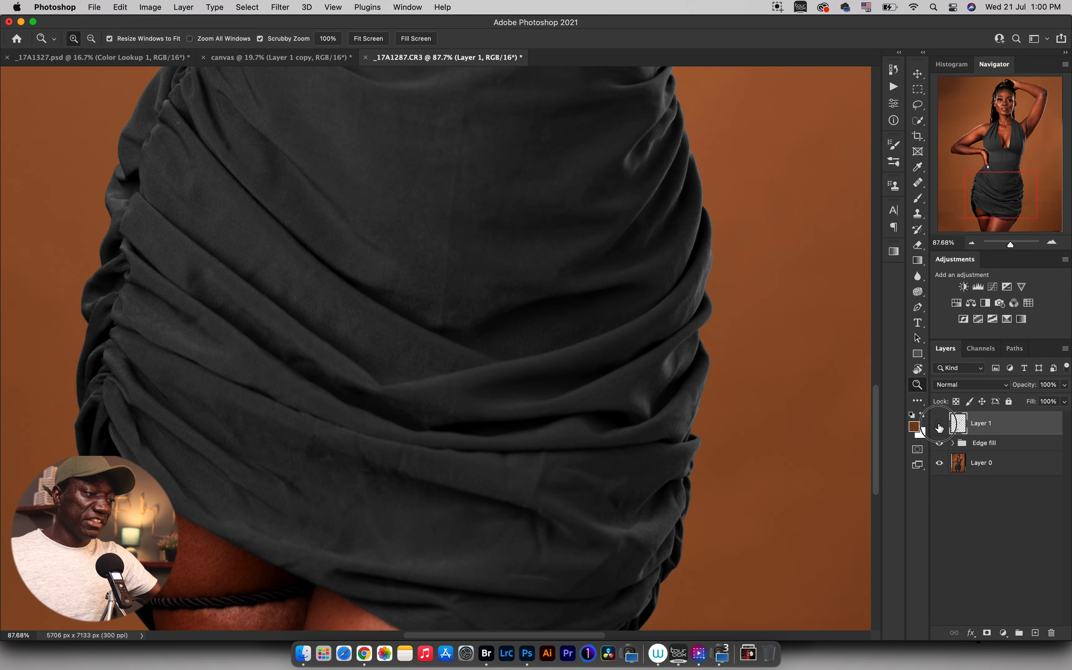
{"action": "left_click_drag", "start_coordinate": [551, 350], "coordinate": [495, 361]}
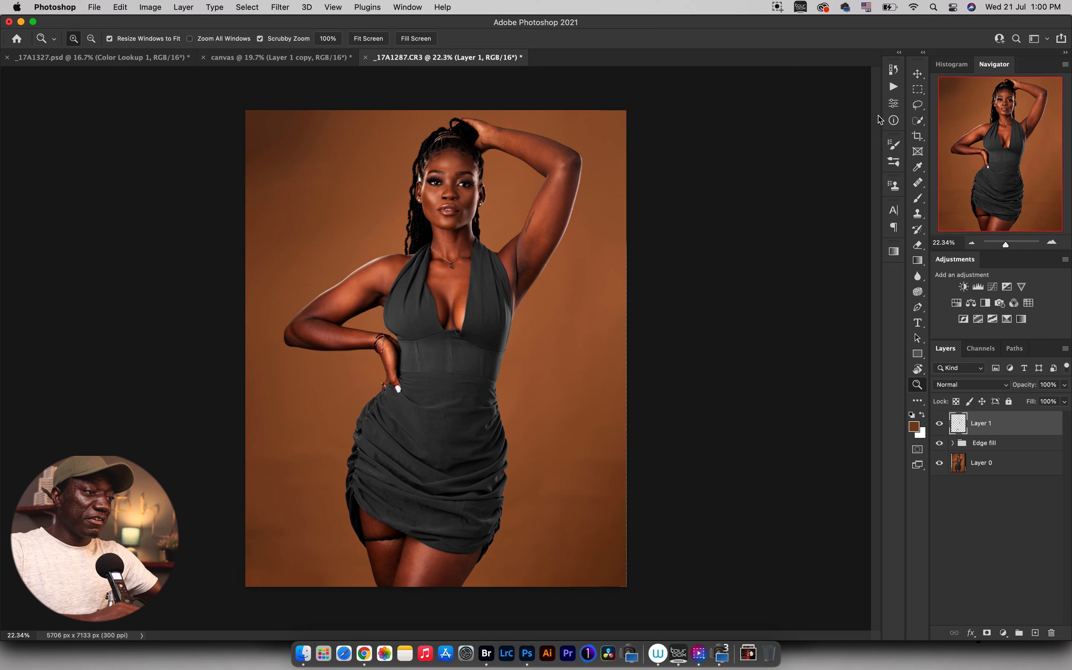
- Run the 16 Bit FS action and accept its Gaussian Blur at a radius of 5.6 pixels after checking the face and arm
{"action": "left_click", "coordinate": [894, 87]}
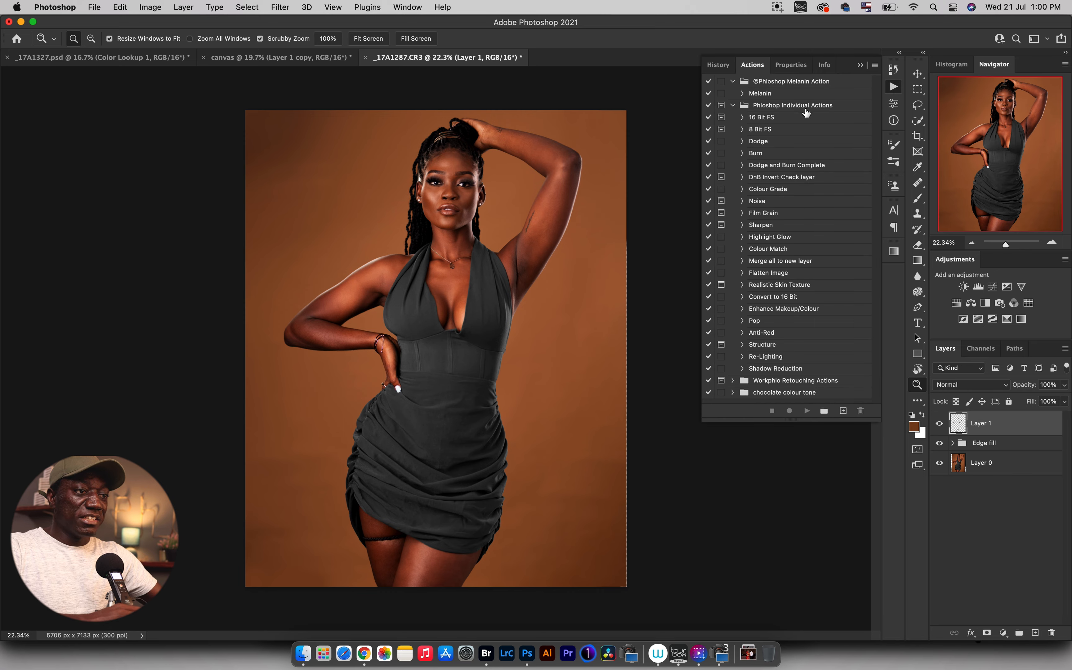
{"action": "left_click", "coordinate": [761, 121]}
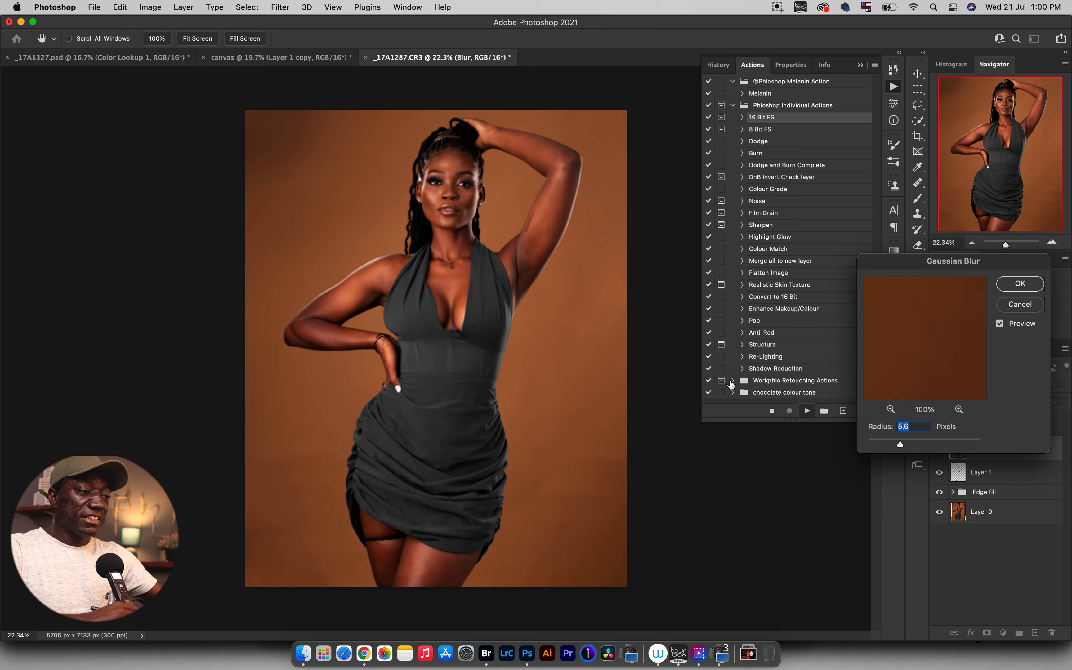
{"action": "left_click", "coordinate": [452, 166]}
{"action": "left_click", "coordinate": [542, 232]}
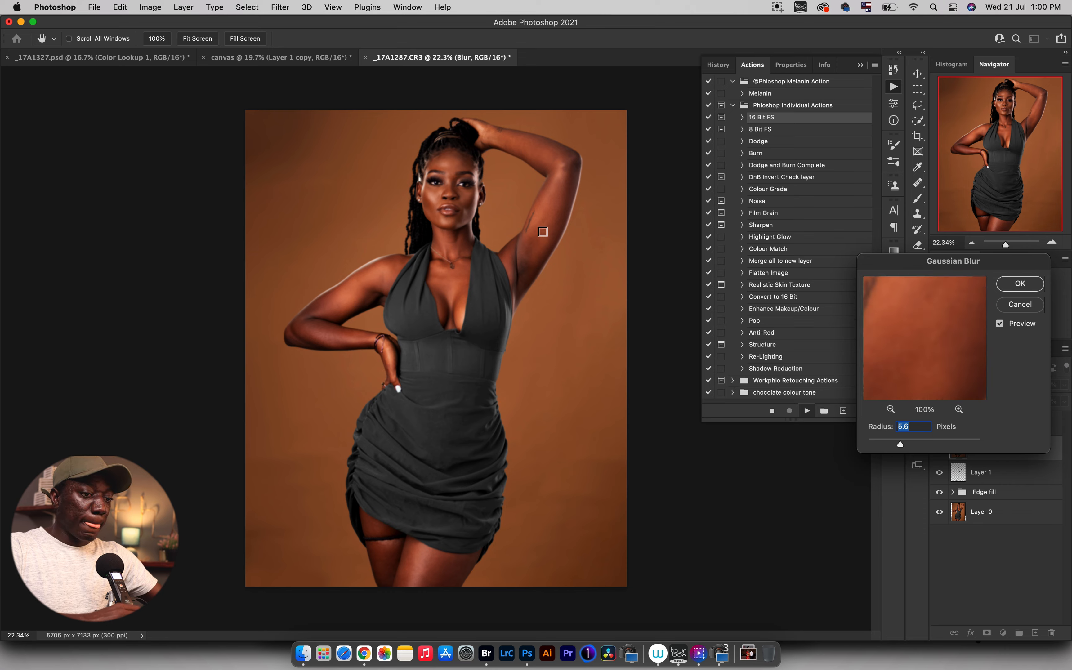
{"action": "left_click", "coordinate": [462, 200]}
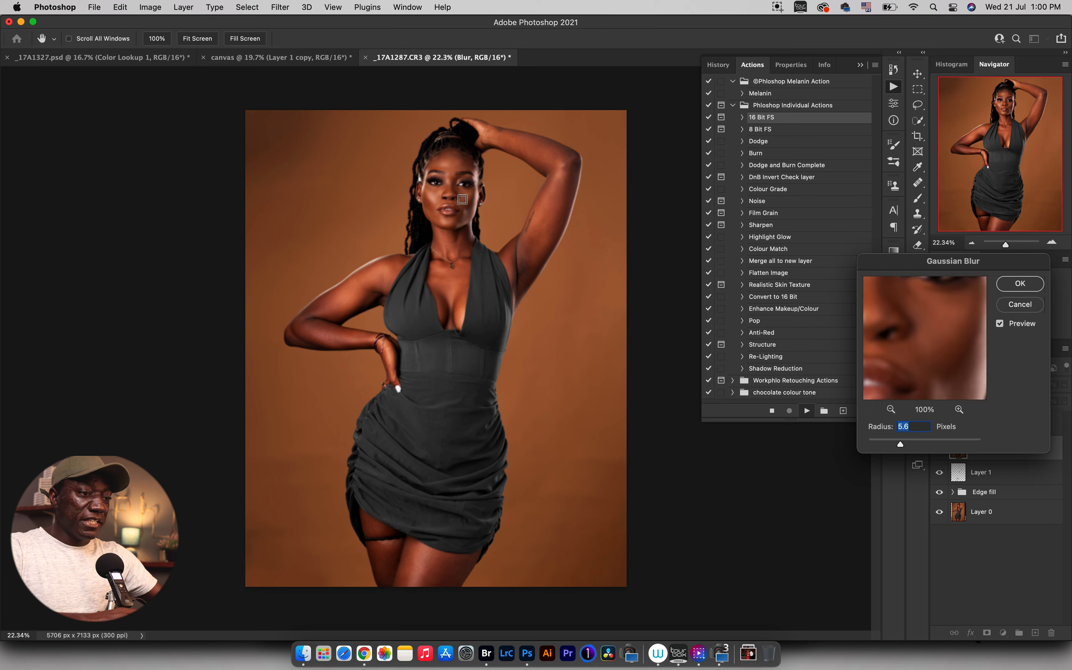
{"action": "left_click_drag", "start_coordinate": [920, 323], "coordinate": [904, 300]}
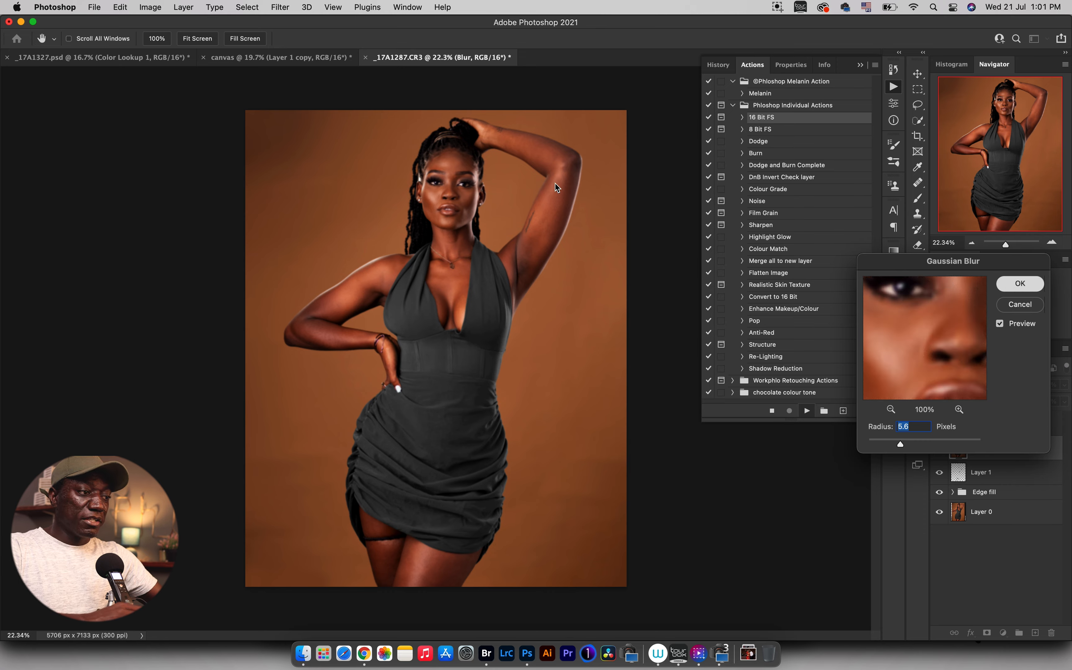
{"action": "key", "text": "Return"}
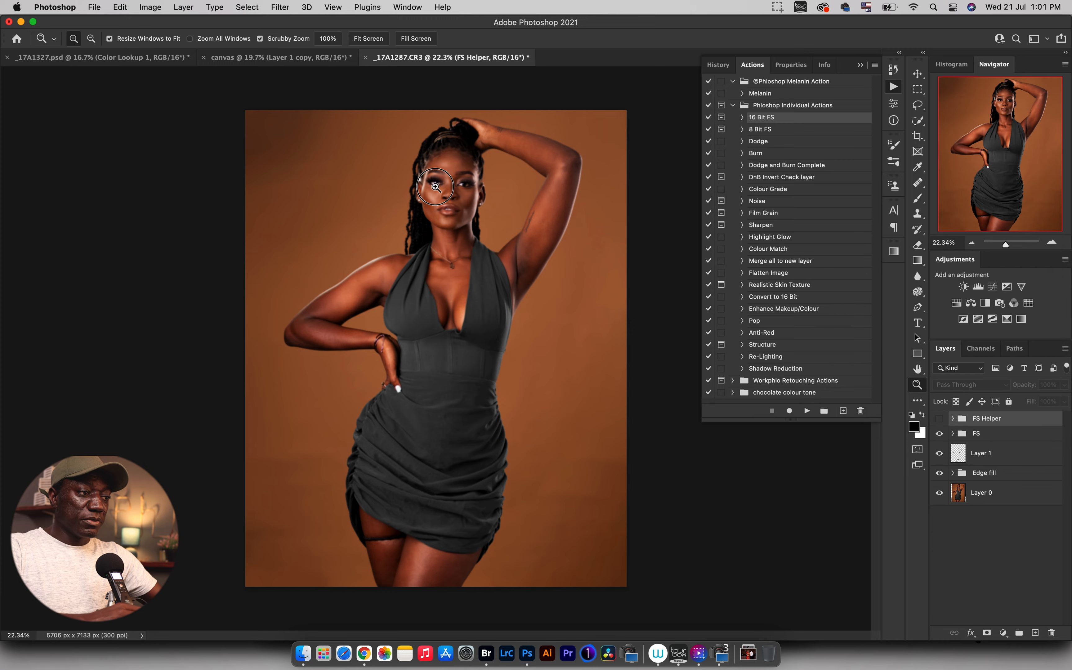
- Show the FS Helper group to view the portrait's face and arms in black and white
{"action": "left_click_drag", "start_coordinate": [435, 186], "coordinate": [437, 242]}
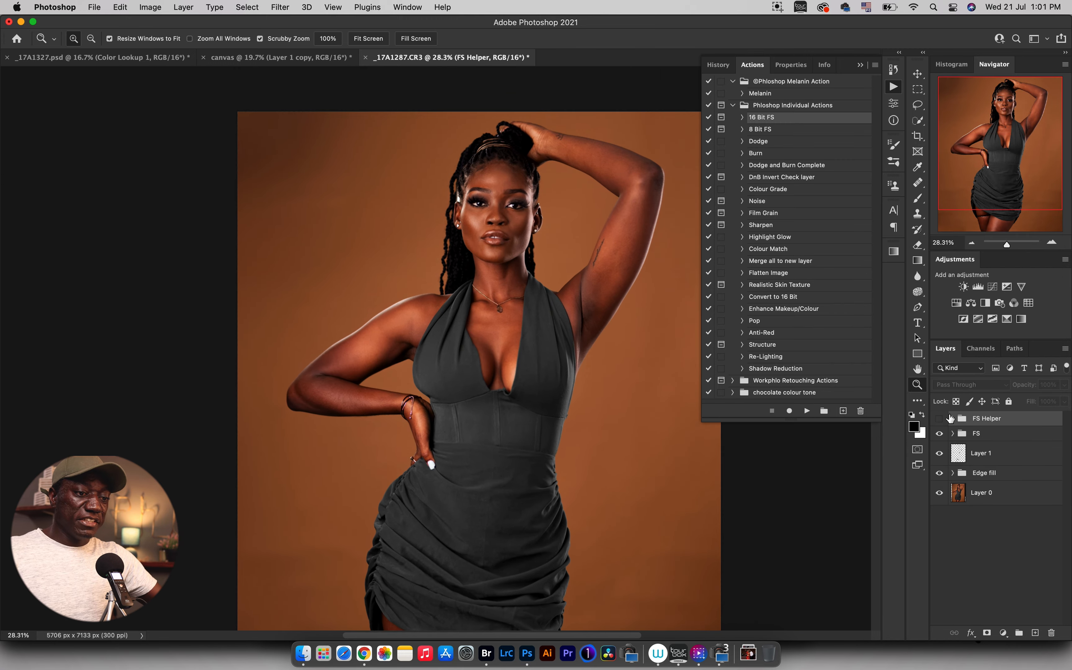
{"action": "left_click", "coordinate": [940, 418]}
{"action": "left_click_drag", "start_coordinate": [501, 181], "coordinate": [454, 245]}
{"action": "left_click_drag", "start_coordinate": [515, 203], "coordinate": [514, 252]}
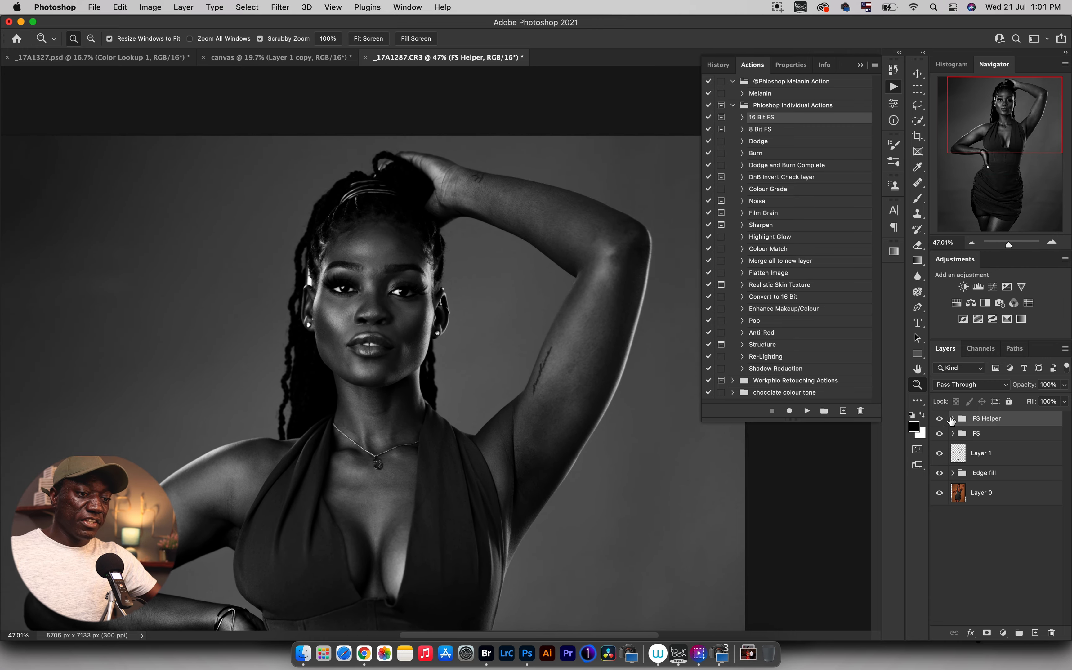
- Select the Blur copy layer inside the FS group and activate the Mixer Brush
{"action": "left_click", "coordinate": [953, 434]}
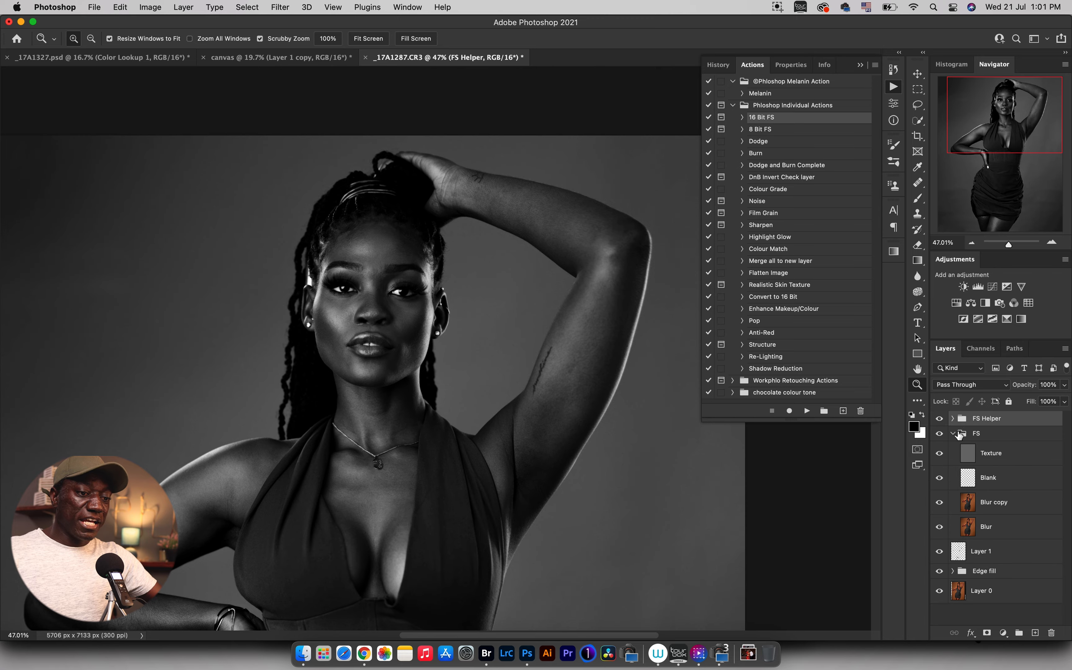
{"action": "left_click", "coordinate": [971, 507]}
{"action": "key", "text": "b"}
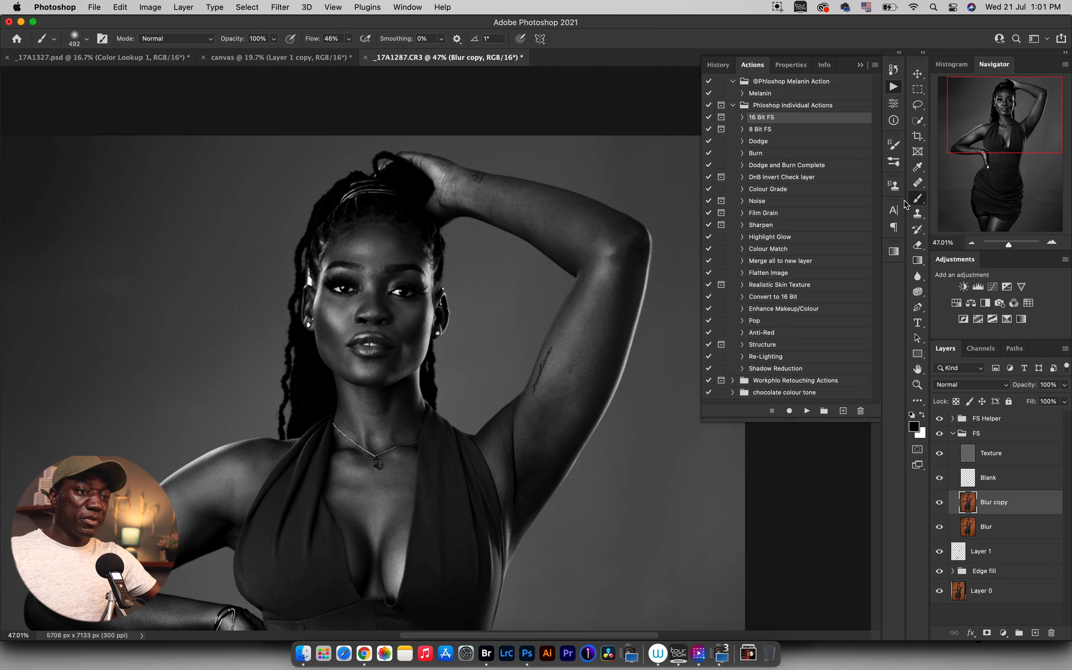
{"action": "right_click", "coordinate": [918, 200]}
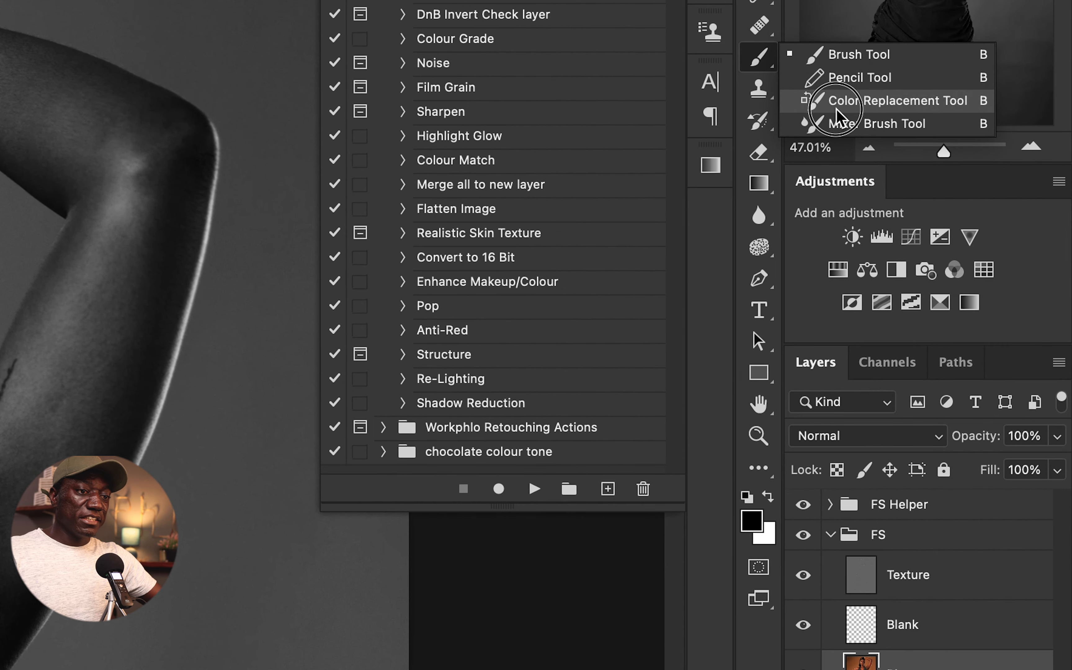
{"action": "left_click", "coordinate": [839, 124]}
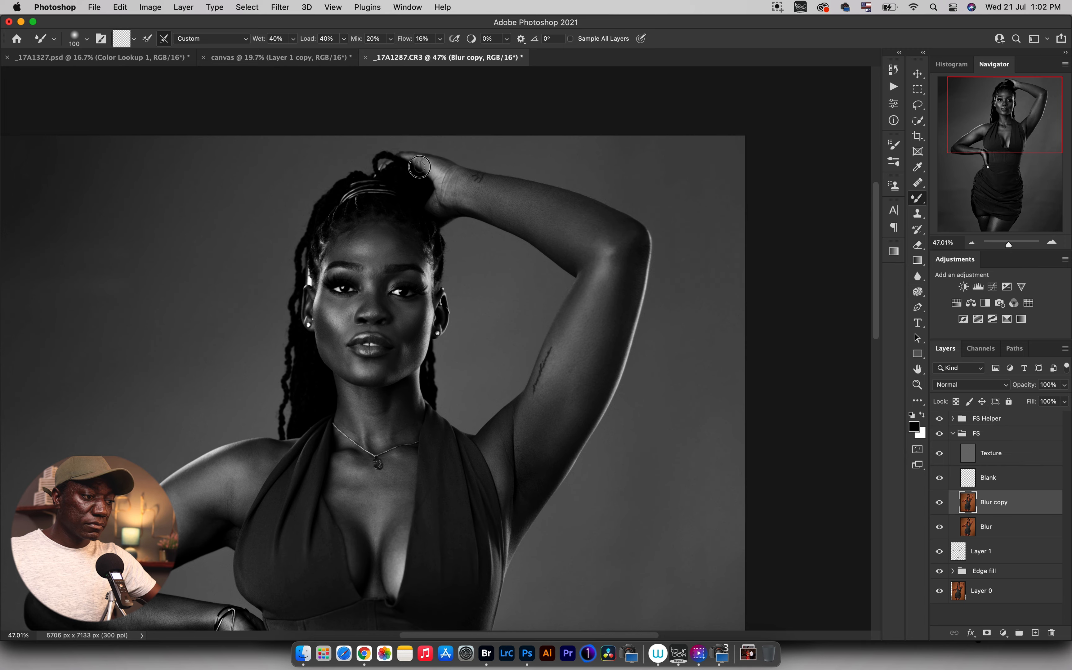
- Blend the skin tones on the face with the Mixer Brush at about size 90 to 100
{"action": "scroll", "coordinate": [400, 400], "scroll_direction": "down", "scroll_amount": 3}
{"action": "scroll", "coordinate": [400, 400], "scroll_direction": "left", "scroll_amount": 2}
{"action": "key", "text": "bracketleft"}
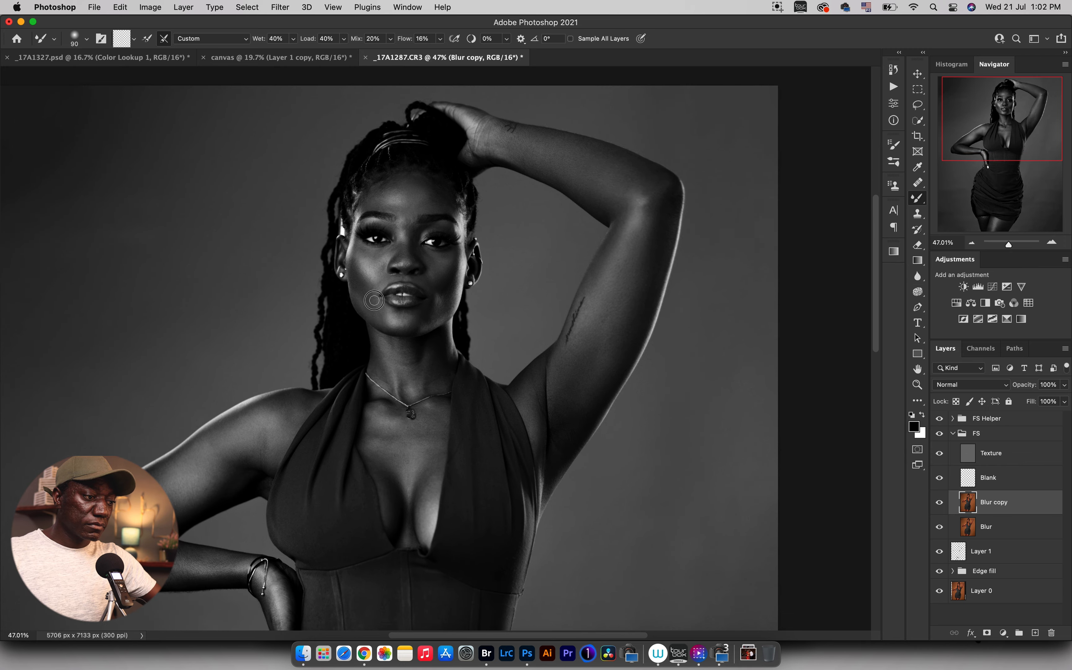
{"action": "key", "text": "bracketleft"}
{"action": "key", "text": "bracketleft"}
{"action": "key", "text": "bracketleft"}
{"action": "key", "text": "bracketright"}
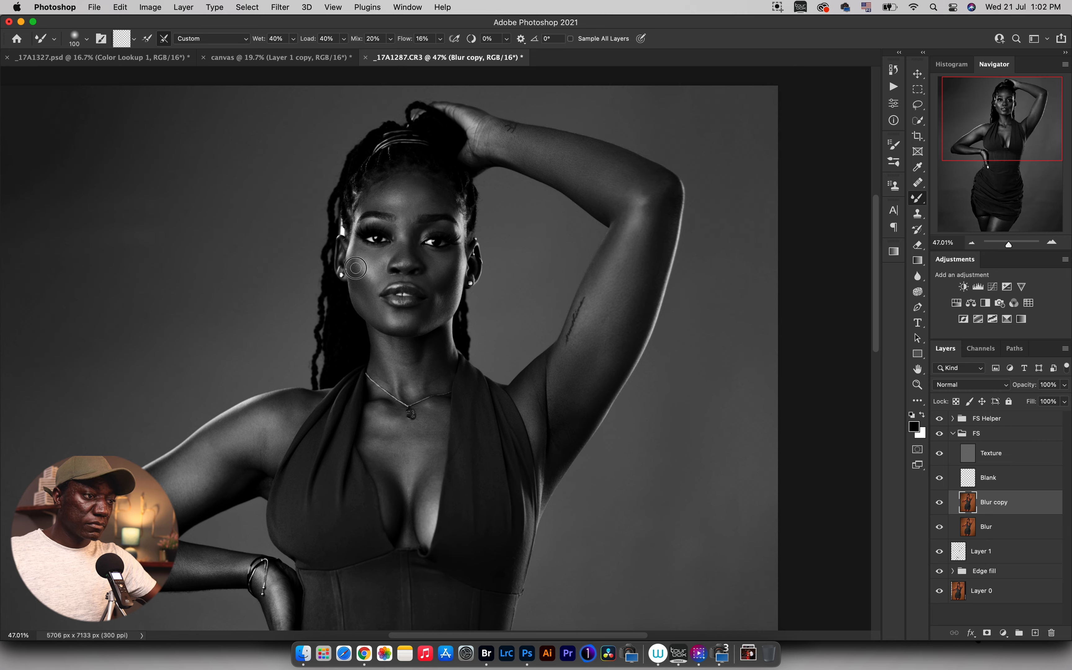
- Blend the skin tones along the bent arm with the Mixer Brush at size 175
{"action": "scroll", "coordinate": [402, 218], "scroll_direction": "down", "scroll_amount": 4}
{"action": "scroll", "coordinate": [420, 221], "scroll_direction": "left", "scroll_amount": 2}
{"action": "key", "text": "bracketleft"}
{"action": "key", "text": "bracketleft"}
{"action": "key", "text": "bracketleft"}
{"action": "scroll", "coordinate": [490, 299], "scroll_direction": "down", "scroll_amount": 5}
{"action": "scroll", "coordinate": [491, 299], "scroll_direction": "left", "scroll_amount": 2}
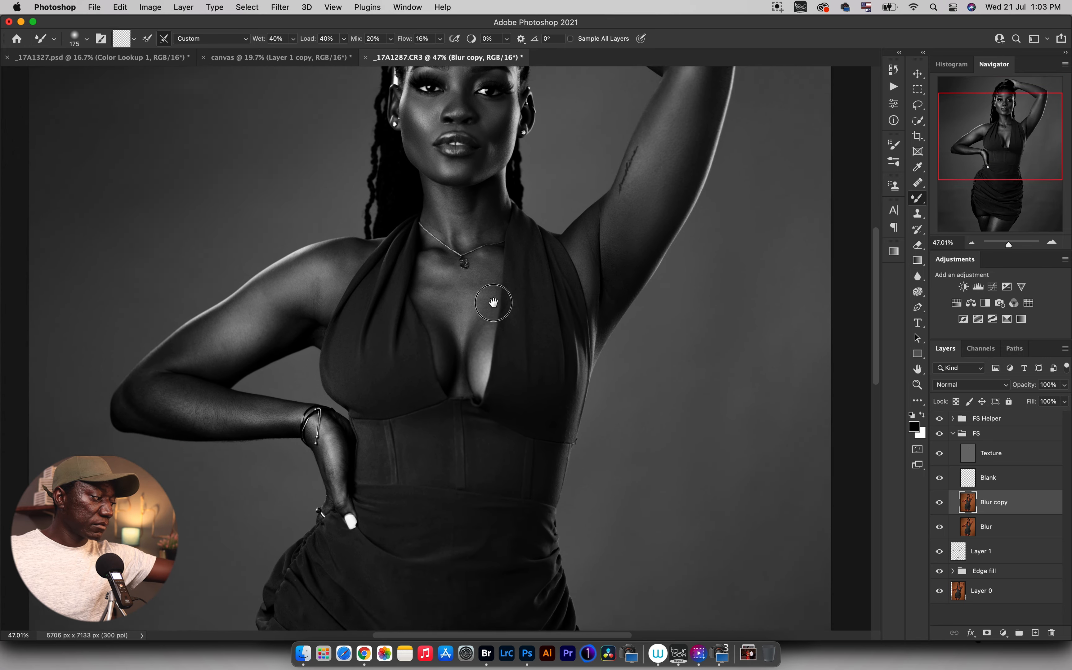
{"action": "key", "text": "bracketright"}
{"action": "key", "text": "bracketright"}
{"action": "key", "text": "bracketleft"}
{"action": "key", "text": "bracketleft"}
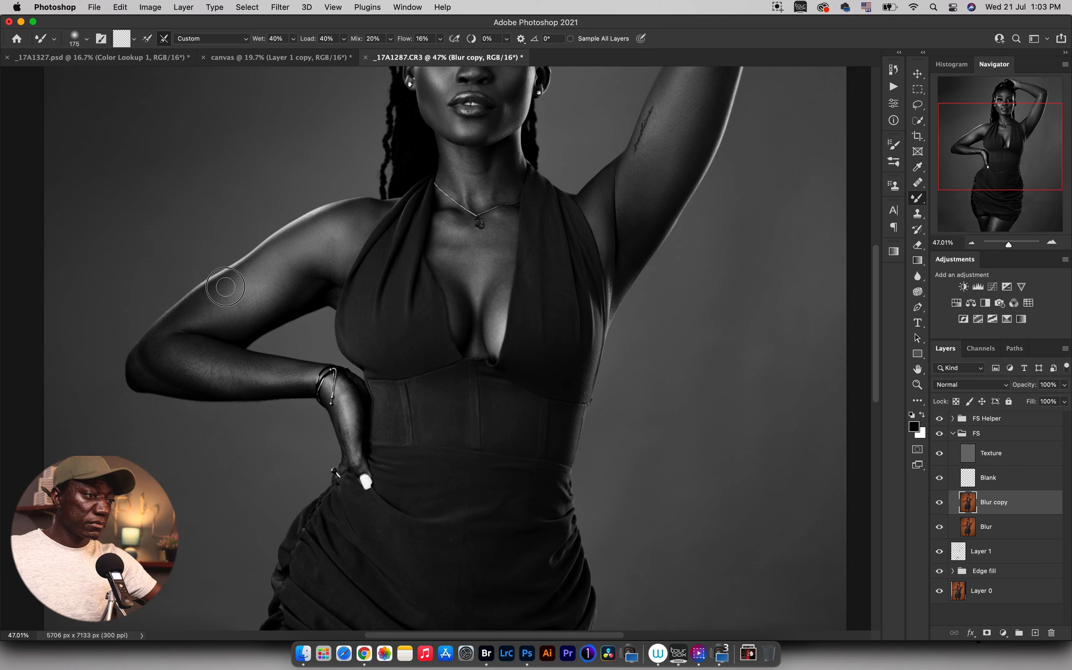
- Blend the skin tones on the chest with the Mixer Brush at size 125 and on the chin at size 90
{"action": "key", "text": "bracketleft"}
{"action": "key", "text": "bracketleft"}
{"action": "key", "text": "bracketleft"}
{"action": "key", "text": "bracketleft"}
{"action": "key", "text": "bracketleft"}
{"action": "key", "text": "bracketright"}
{"action": "key", "text": "bracketright"}
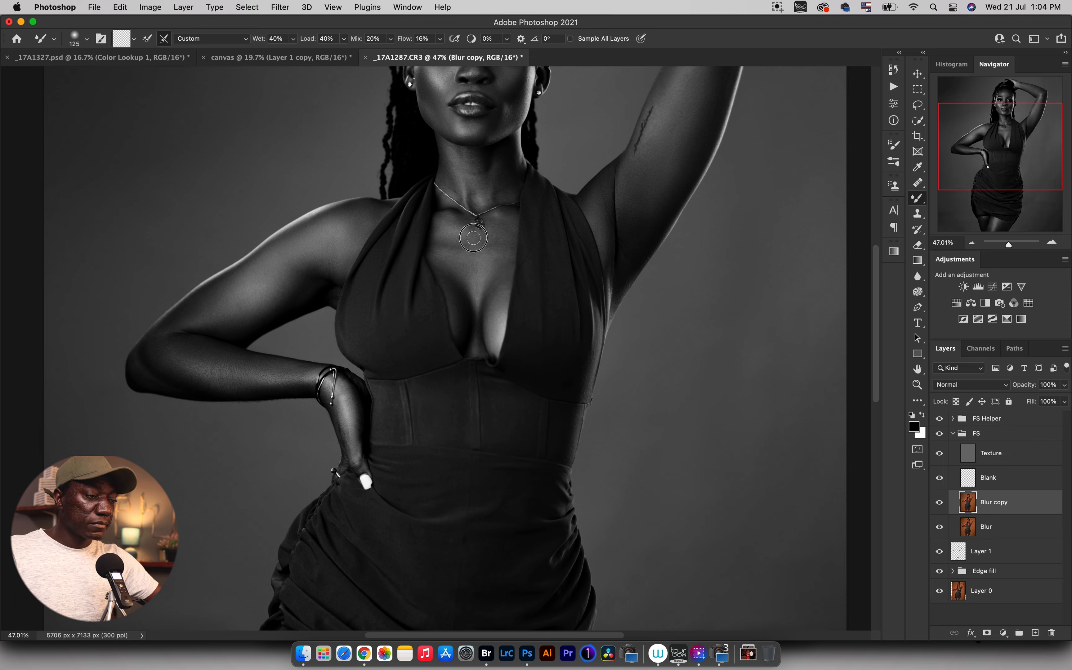
{"action": "key", "text": "bracketleft"}
{"action": "key", "text": "bracketleft"}
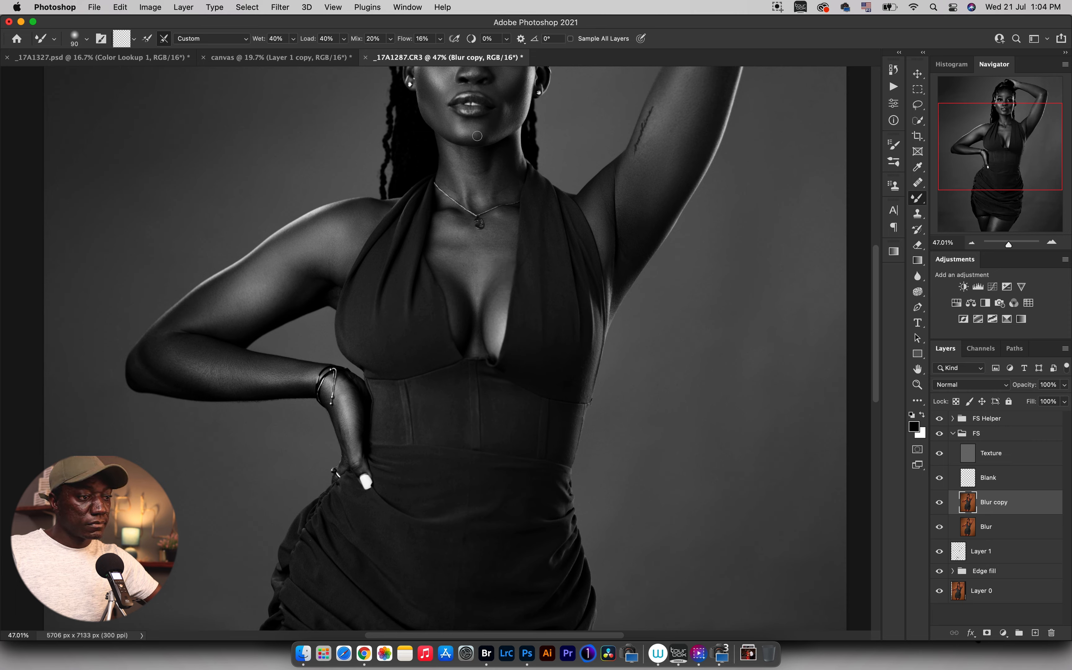
- Smooth the thighs around the garter band with the Mixer Brush at sizes 200 and 150
{"action": "left_click_drag", "start_coordinate": [502, 230], "coordinate": [461, 213]}
{"action": "key", "text": "z"}
{"action": "left_click_drag", "start_coordinate": [427, 377], "coordinate": [476, 376]}
{"action": "key", "text": "b"}
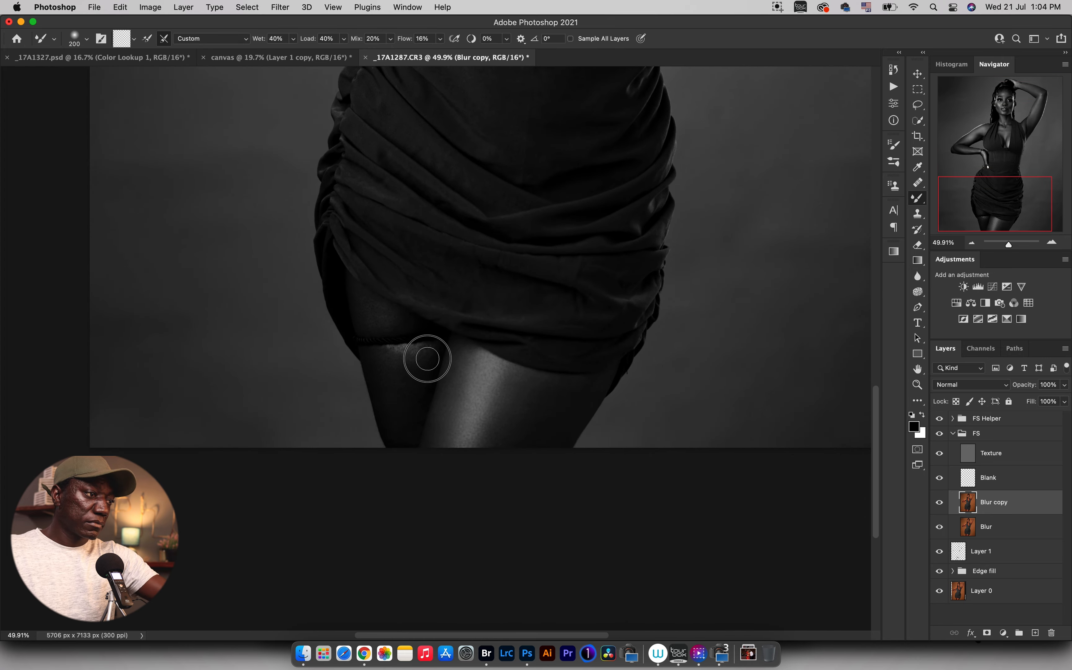
{"action": "key", "text": "bracketleft"}
{"action": "key", "text": "bracketleft"}
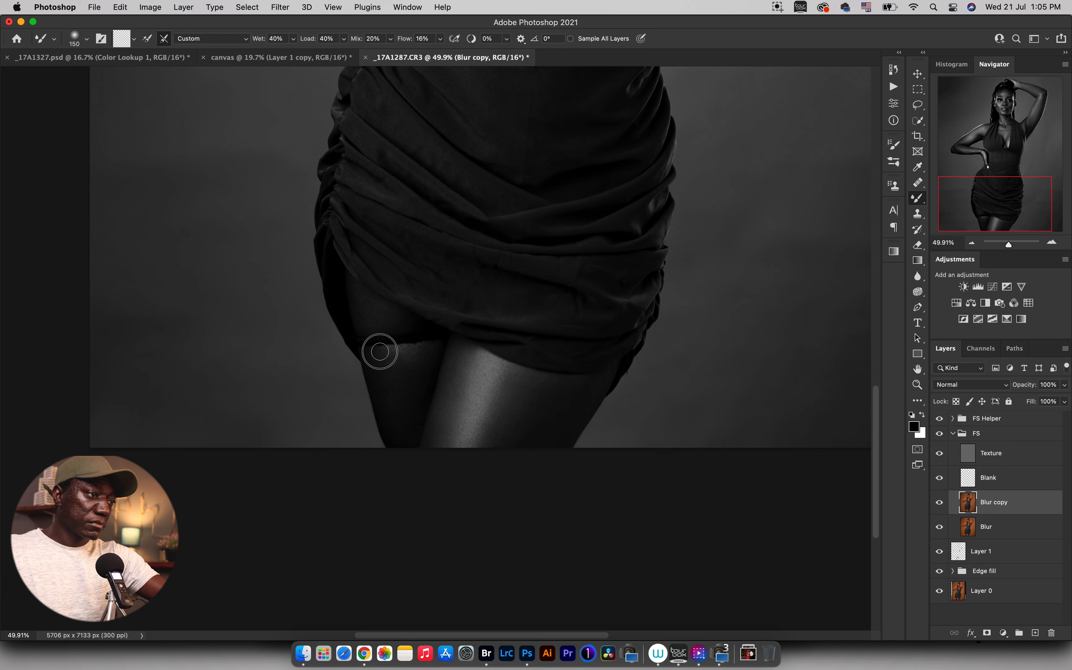
- Smooth the uneven tones across the dress skirt with the Mixer Brush at sizes 200 and 175
{"action": "scroll", "coordinate": [390, 361], "scroll_direction": "up", "scroll_amount": 5}
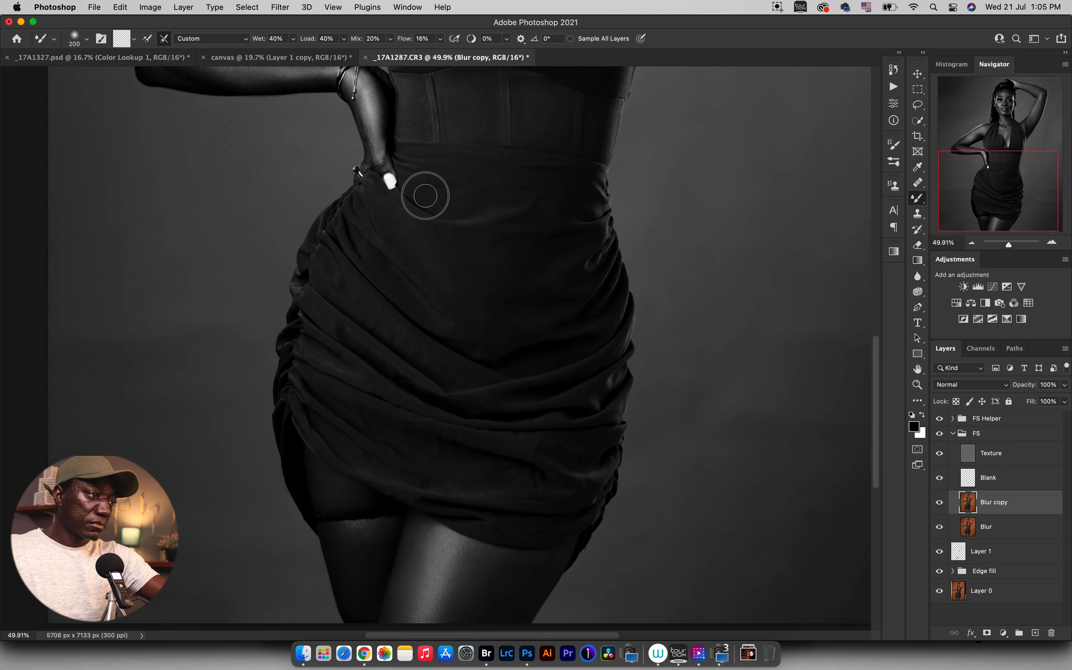
{"action": "key", "text": "bracketright"}
{"action": "key", "text": "bracketright"}
{"action": "key", "text": "bracketright"}
{"action": "key", "text": "bracketleft"}
{"action": "key", "text": "bracketleft"}
{"action": "key", "text": "bracketleft"}
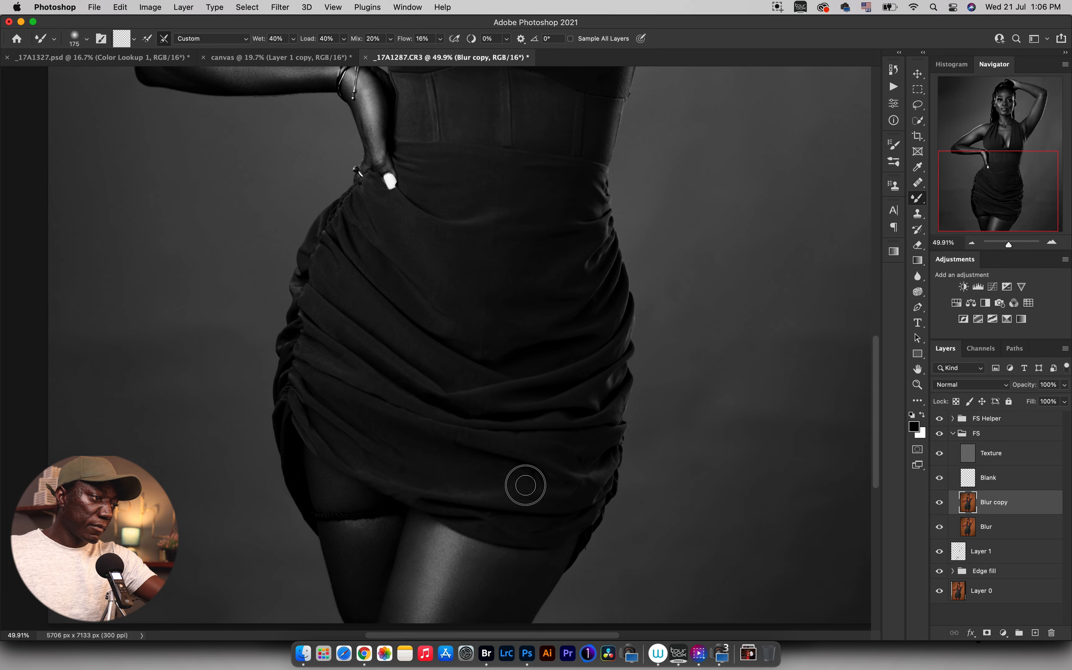
- Fit the whole portrait in view, hide the FS Helper group and collapse the FS group
{"action": "key", "text": "z"}
{"action": "key", "text": "super+0"}
{"action": "left_click", "coordinate": [940, 418]}
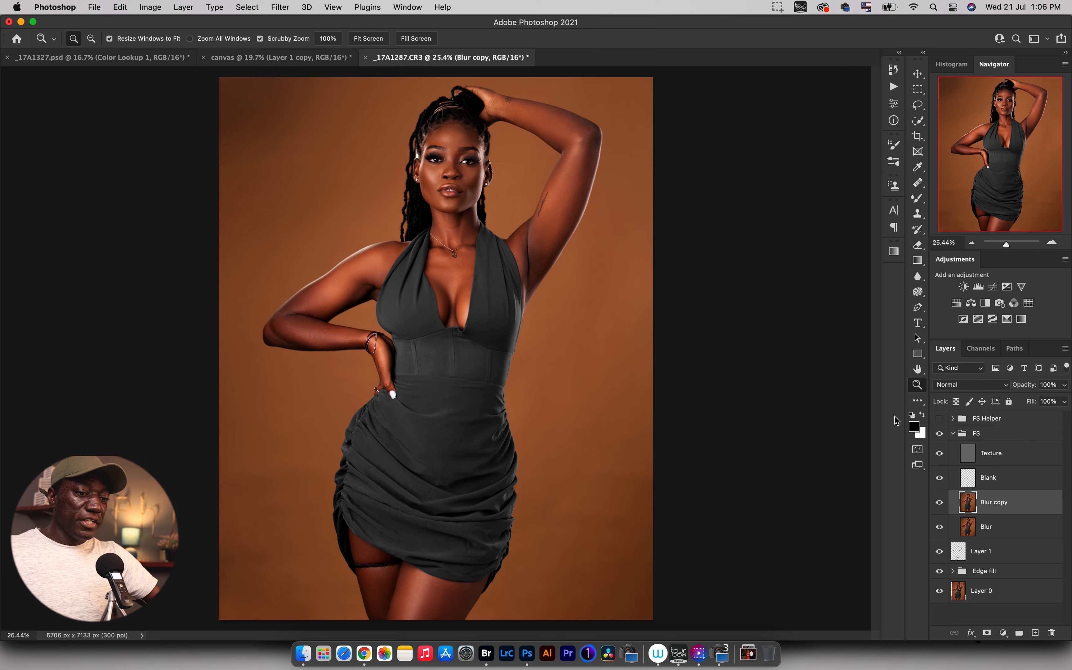
{"action": "left_click", "coordinate": [953, 434]}
- Toggle the visibility of the FS group to compare the smoothing before and after on the face, thighs and dress
{"action": "left_click", "coordinate": [940, 433]}
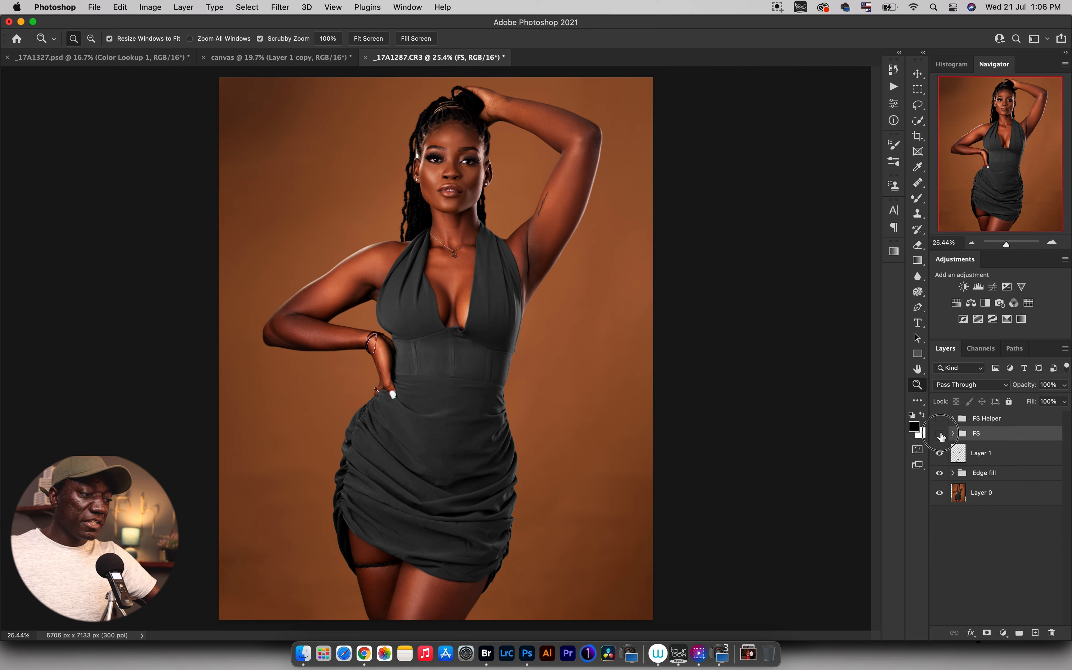
{"action": "left_click", "coordinate": [940, 434]}
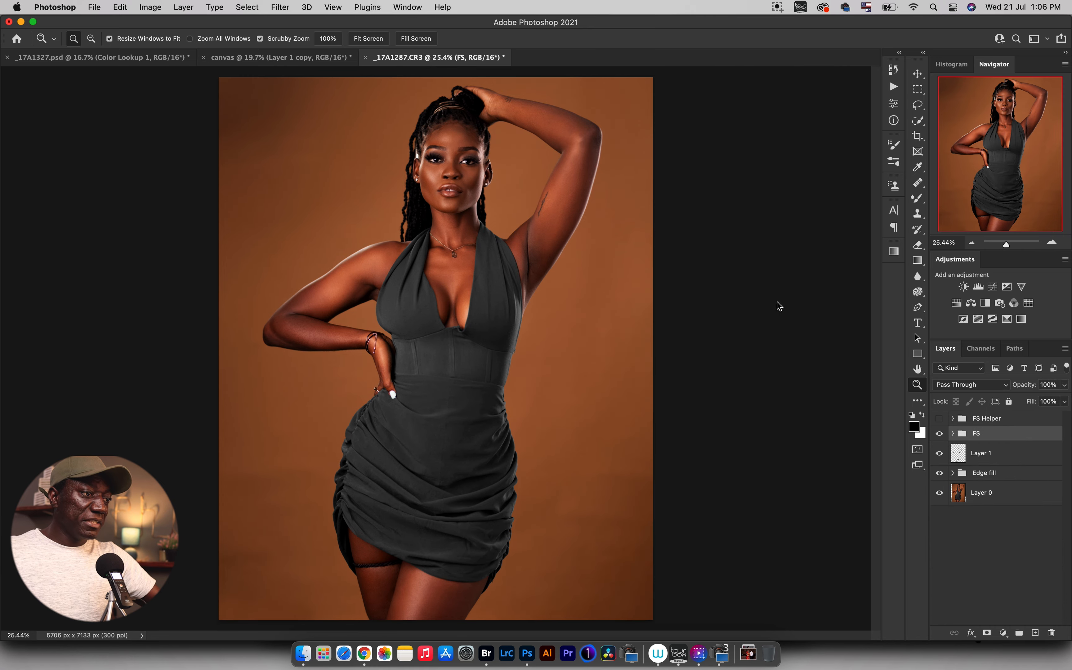
{"action": "left_click_drag", "start_coordinate": [477, 202], "coordinate": [505, 198]}
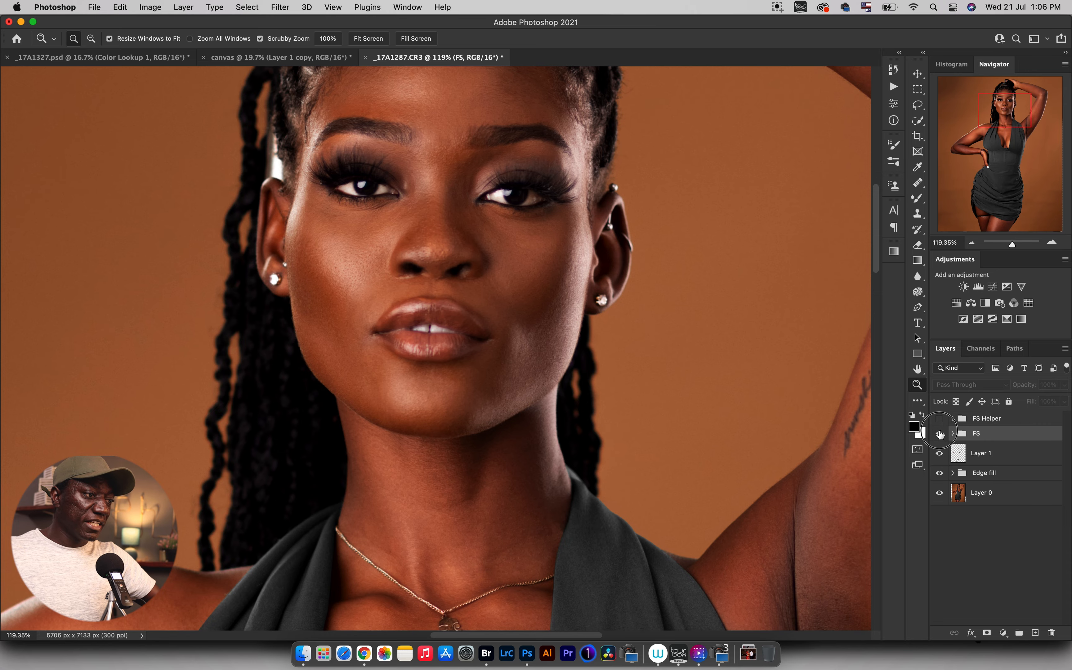
{"action": "left_click_drag", "start_coordinate": [490, 329], "coordinate": [463, 332]}
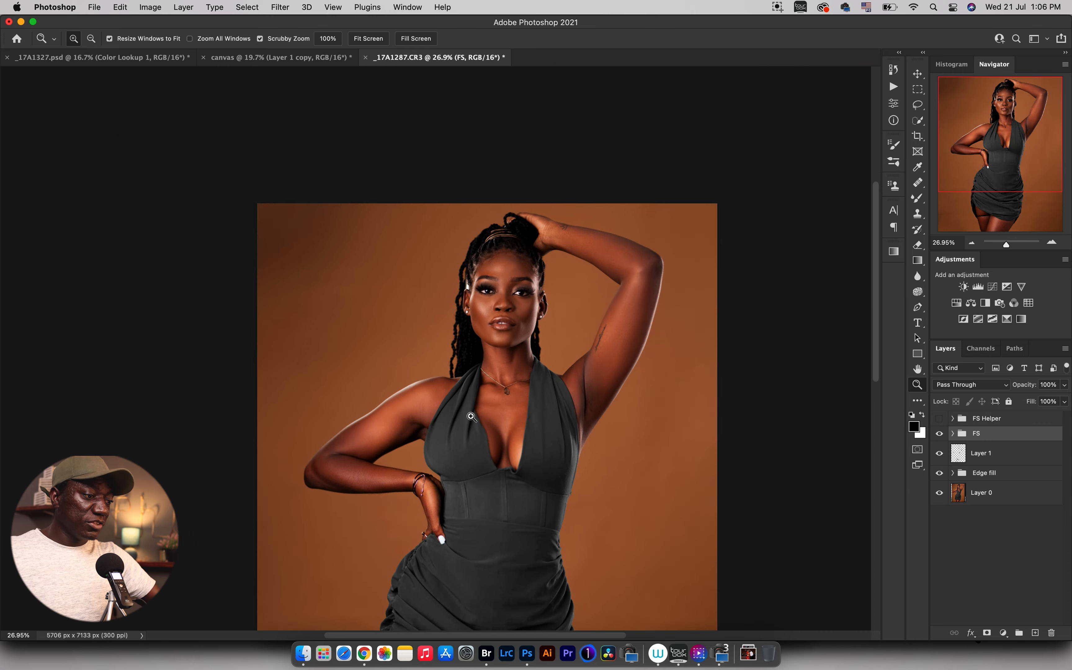
{"action": "left_click_drag", "start_coordinate": [478, 437], "coordinate": [471, 323]}
{"action": "left_click_drag", "start_coordinate": [478, 410], "coordinate": [522, 402]}
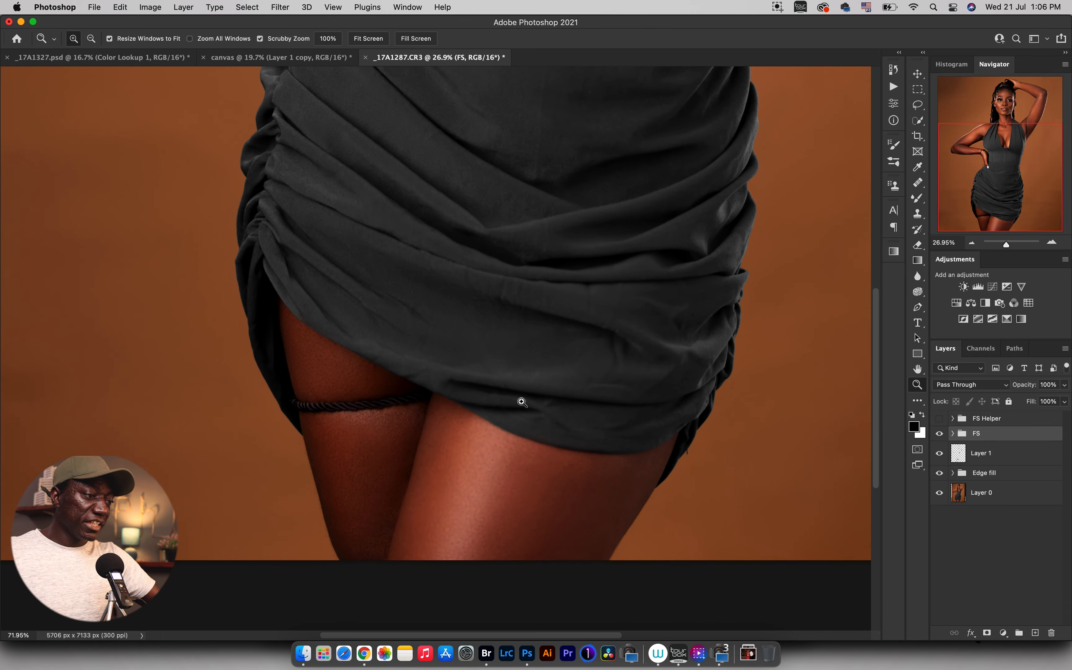
{"action": "left_click", "coordinate": [942, 434]}
{"action": "left_click", "coordinate": [940, 435]}
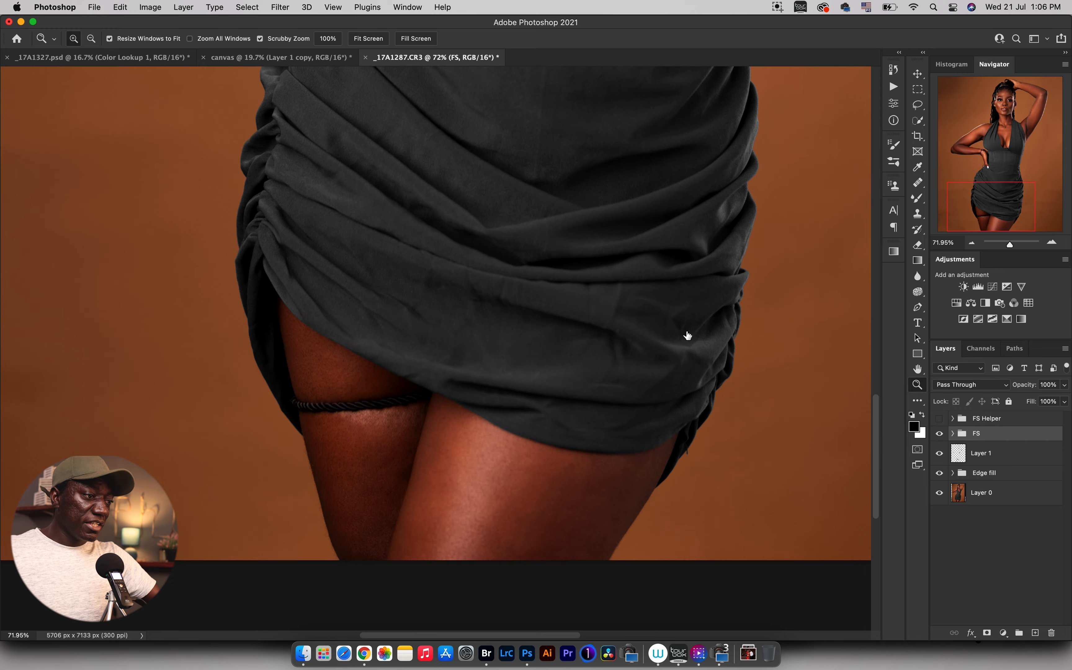
{"action": "left_click_drag", "start_coordinate": [540, 240], "coordinate": [534, 320]}
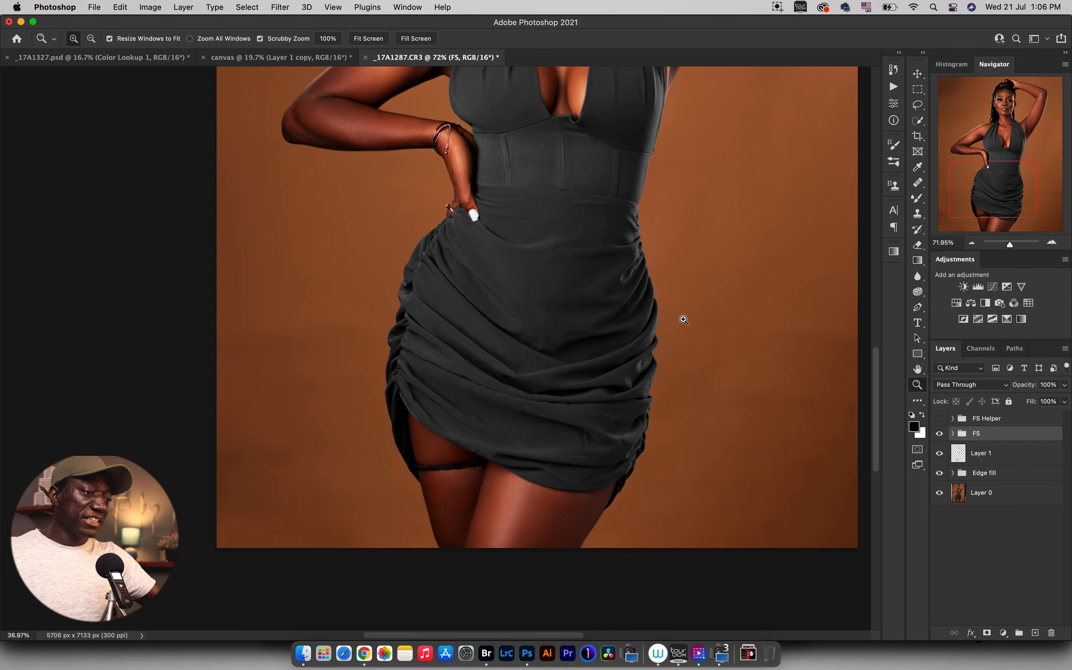
{"action": "left_click", "coordinate": [940, 435]}
{"action": "left_click", "coordinate": [940, 434]}
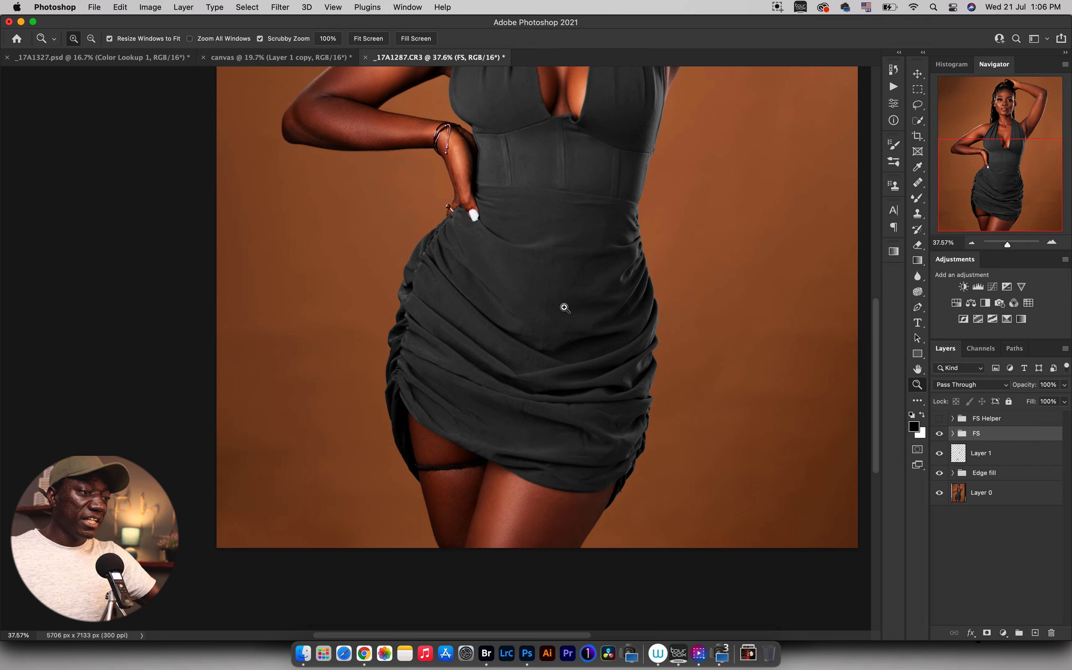
- Compare the full-length portrait with the FS group's smoothing switched off and on
{"action": "left_click_drag", "start_coordinate": [565, 307], "coordinate": [523, 310]}
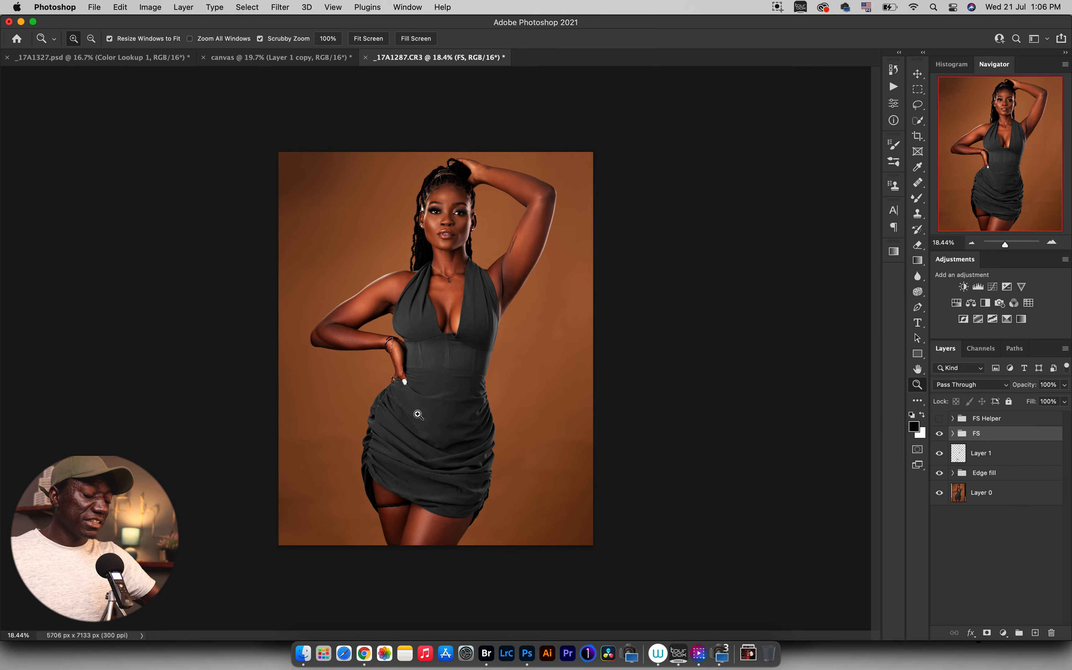
{"action": "left_click_drag", "start_coordinate": [433, 406], "coordinate": [425, 407]}
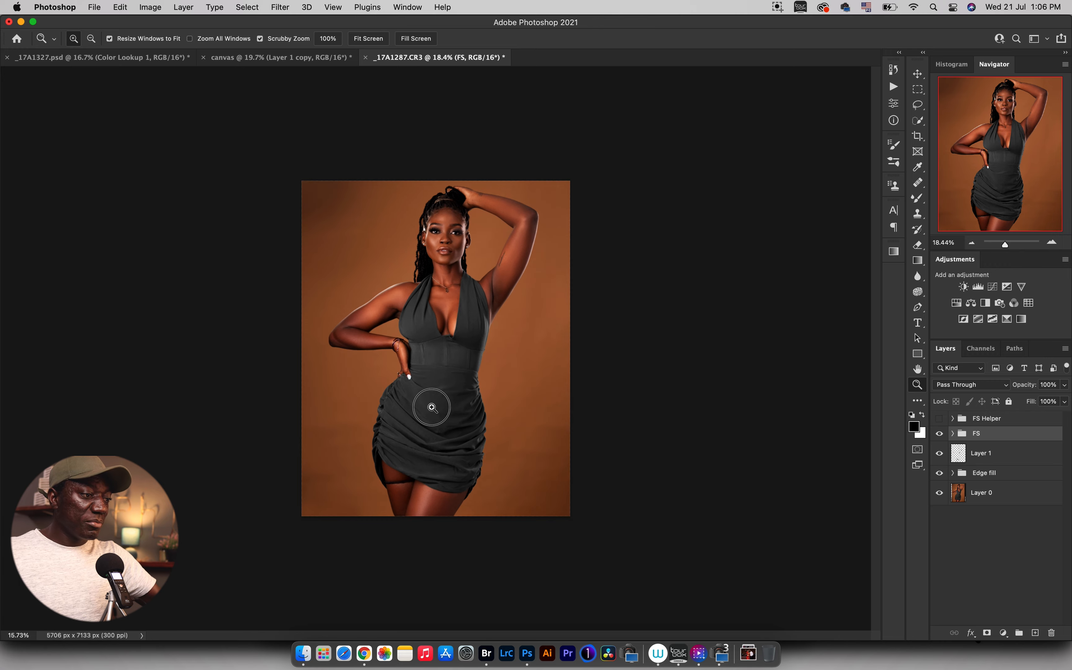
{"action": "left_click_drag", "start_coordinate": [421, 330], "coordinate": [437, 318]}
{"action": "left_click_drag", "start_coordinate": [263, 321], "coordinate": [290, 317]}
{"action": "left_click", "coordinate": [939, 433]}
{"action": "left_click", "coordinate": [940, 434]}
{"action": "left_click_drag", "start_coordinate": [500, 335], "coordinate": [480, 335]}
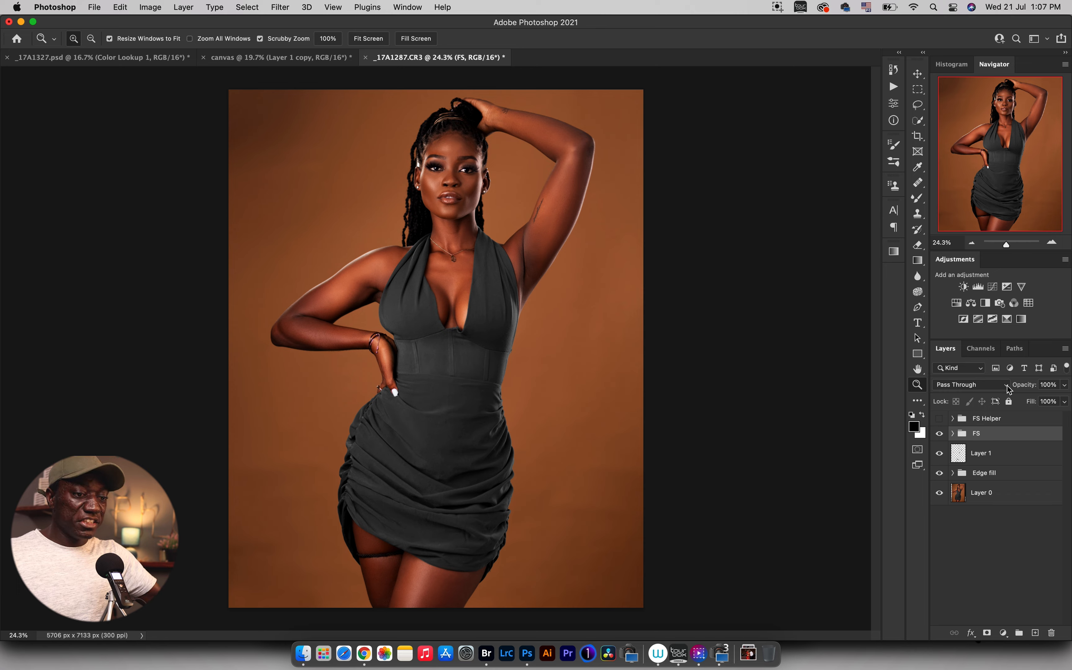
- Reduce the FS group's opacity to 74% and delete the FS Helper group
{"action": "left_click_drag", "start_coordinate": [1022, 388], "coordinate": [1008, 389]}
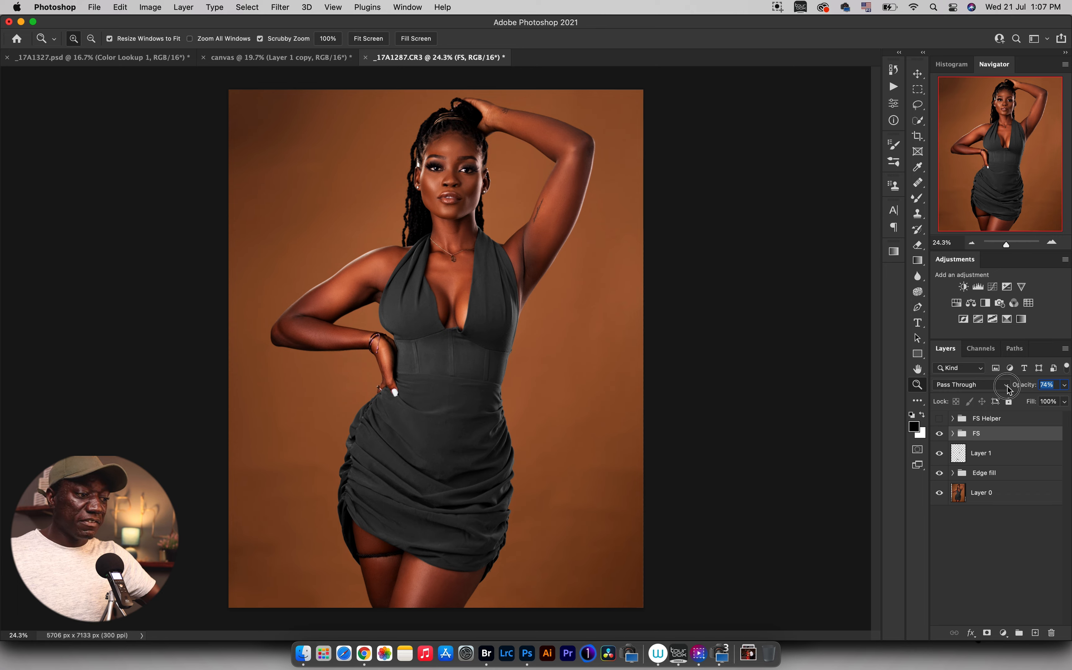
{"action": "left_click", "coordinate": [977, 419]}
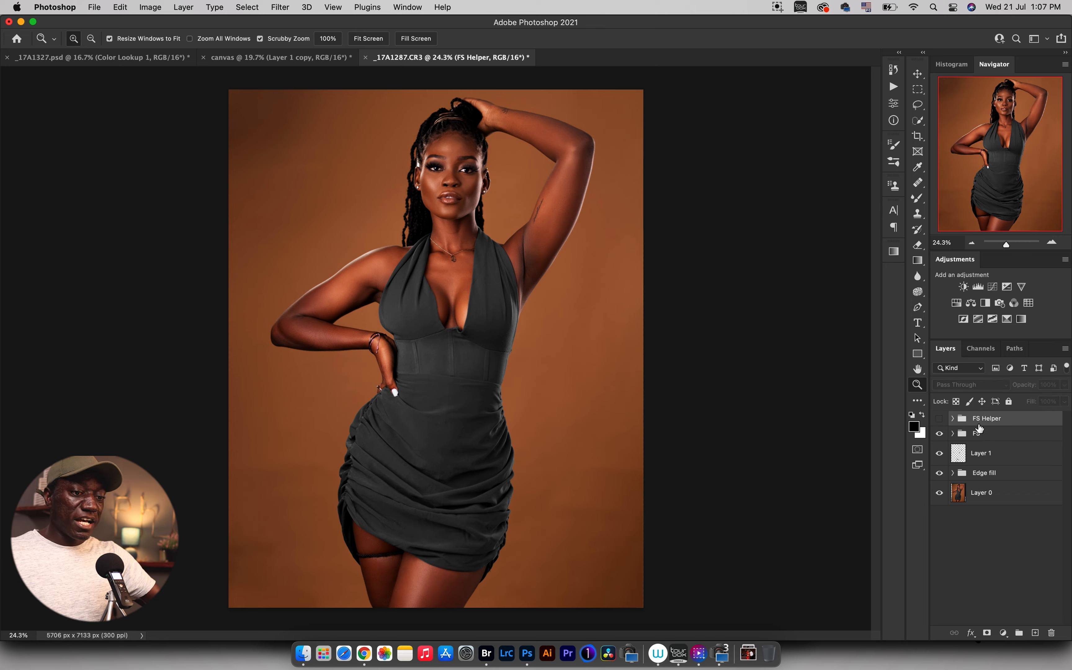
{"action": "key", "text": "Delete"}
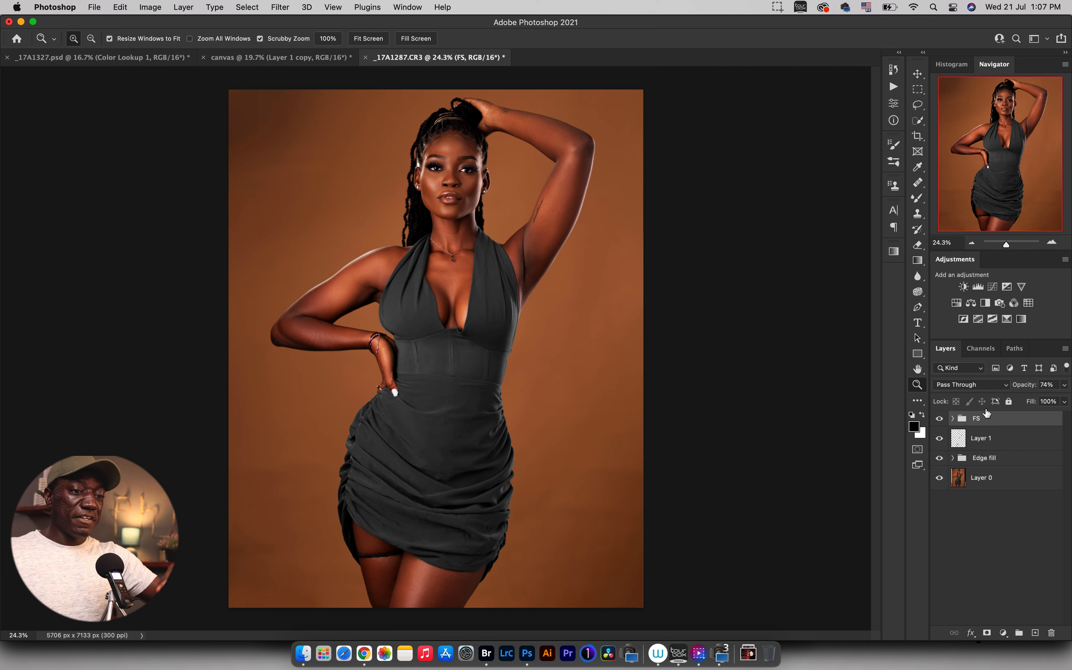
- Run the Dodge and Burn Complete action and expand the layer group it adds
{"action": "left_click", "coordinate": [894, 89]}
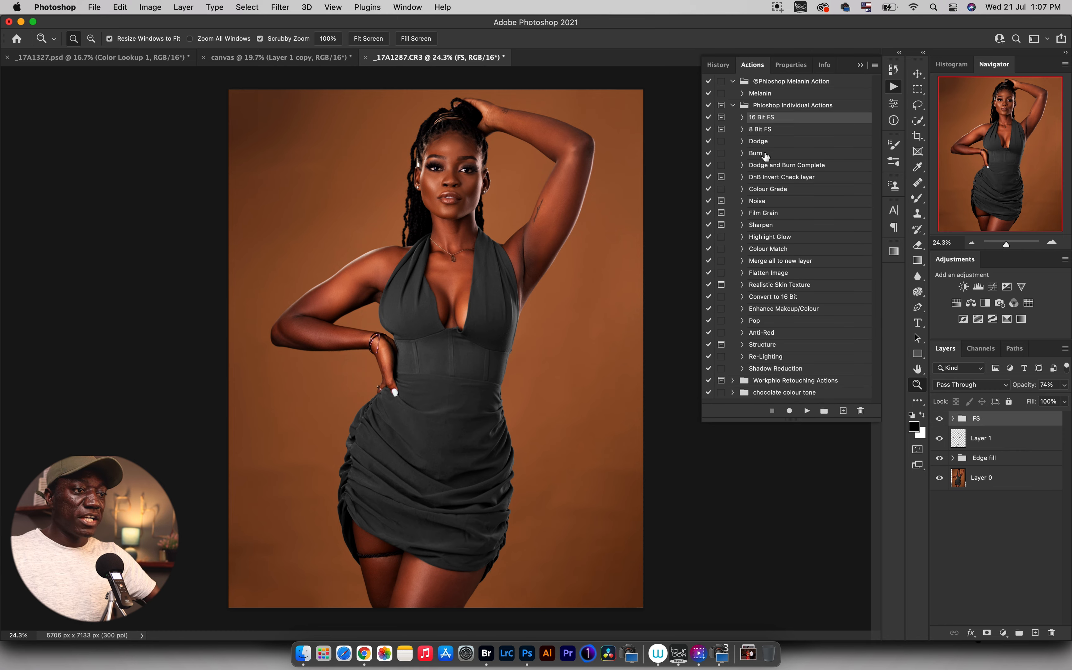
{"action": "left_click", "coordinate": [773, 169]}
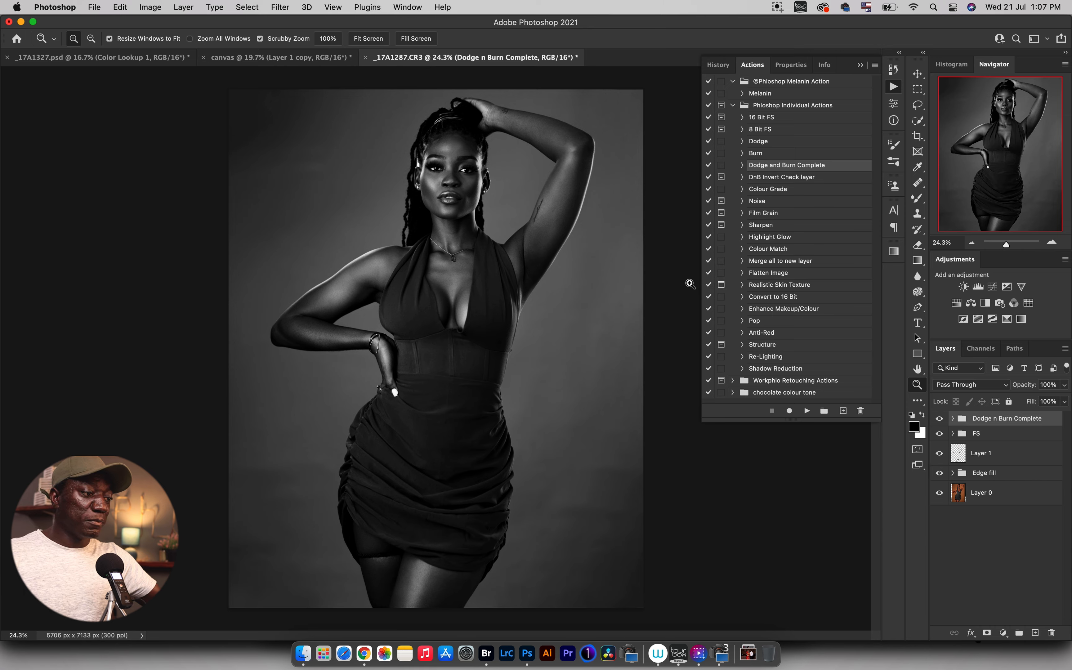
{"action": "left_click", "coordinate": [953, 419]}
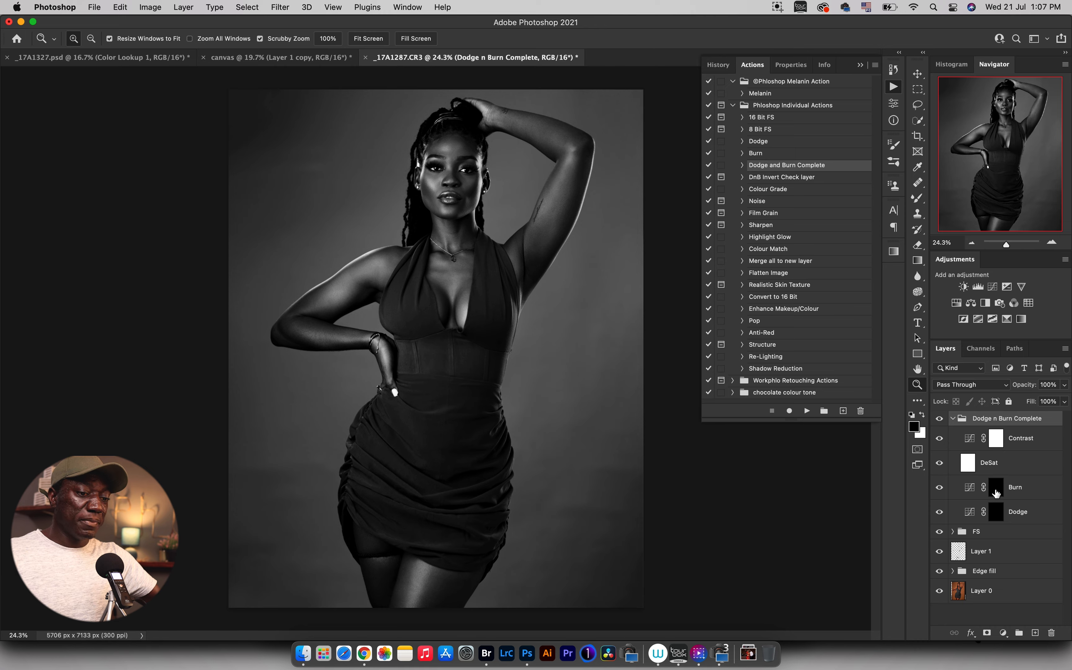
- Switch from the Mixer Brush to the regular Brush tool and set its flow to 3%
{"action": "left_click_drag", "start_coordinate": [471, 168], "coordinate": [475, 234]}
{"action": "key", "text": "space"}
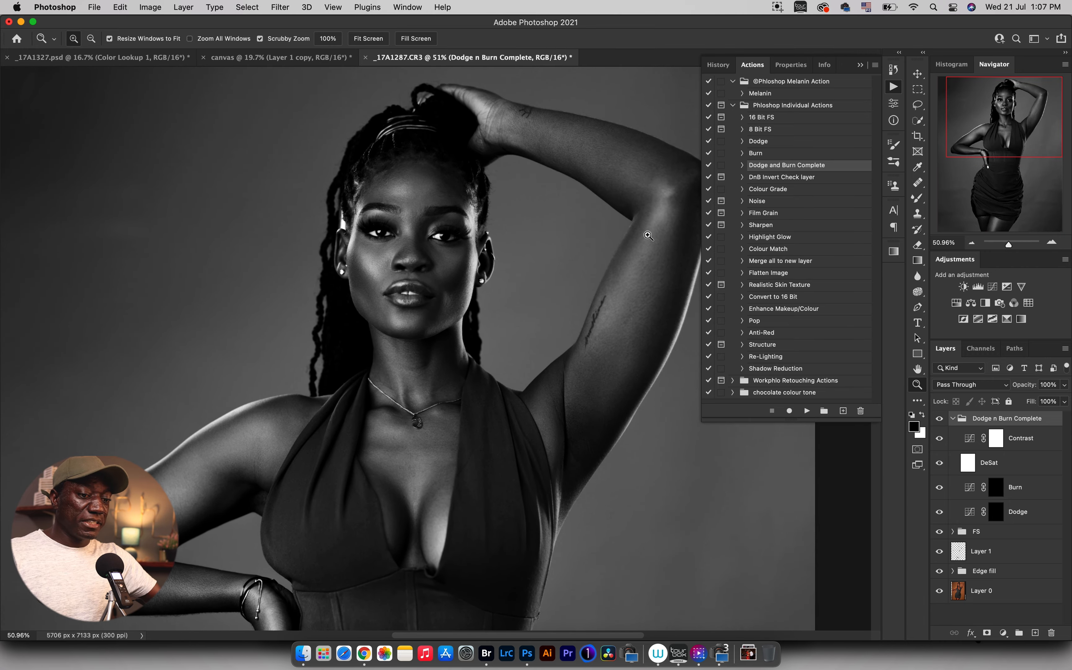
{"action": "key", "text": "b"}
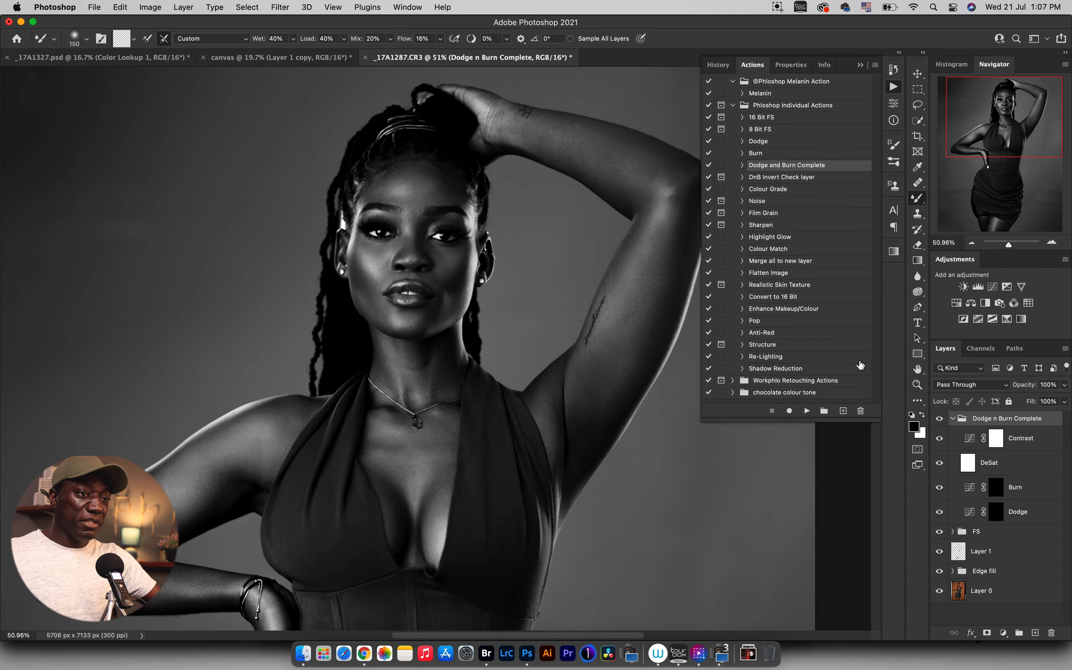
{"action": "right_click", "coordinate": [918, 199]}
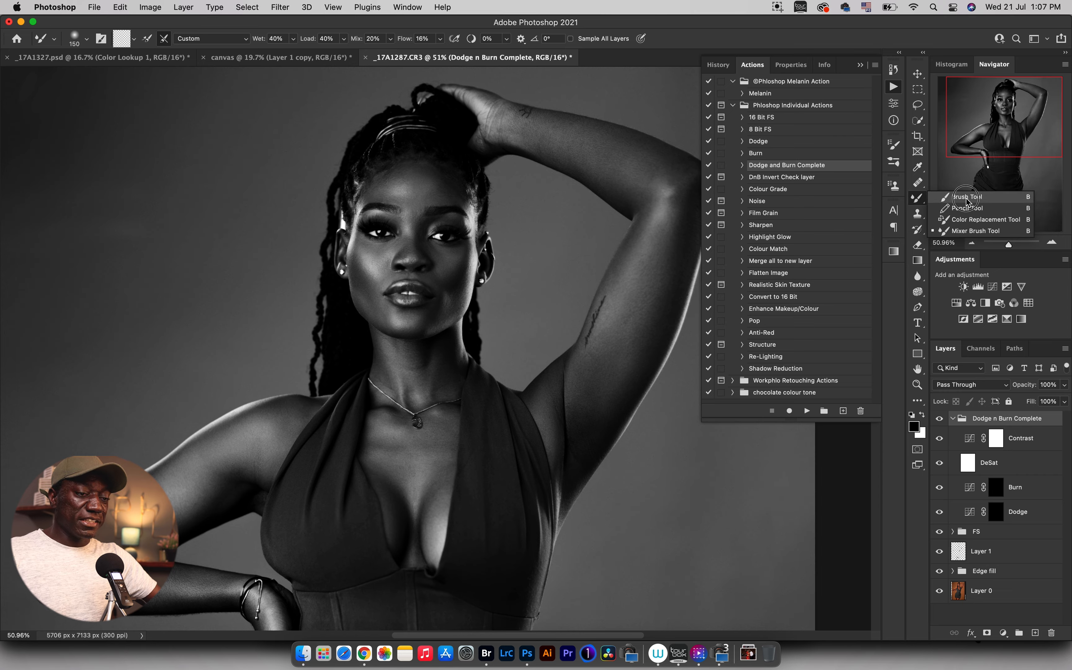
{"action": "left_click", "coordinate": [967, 197]}
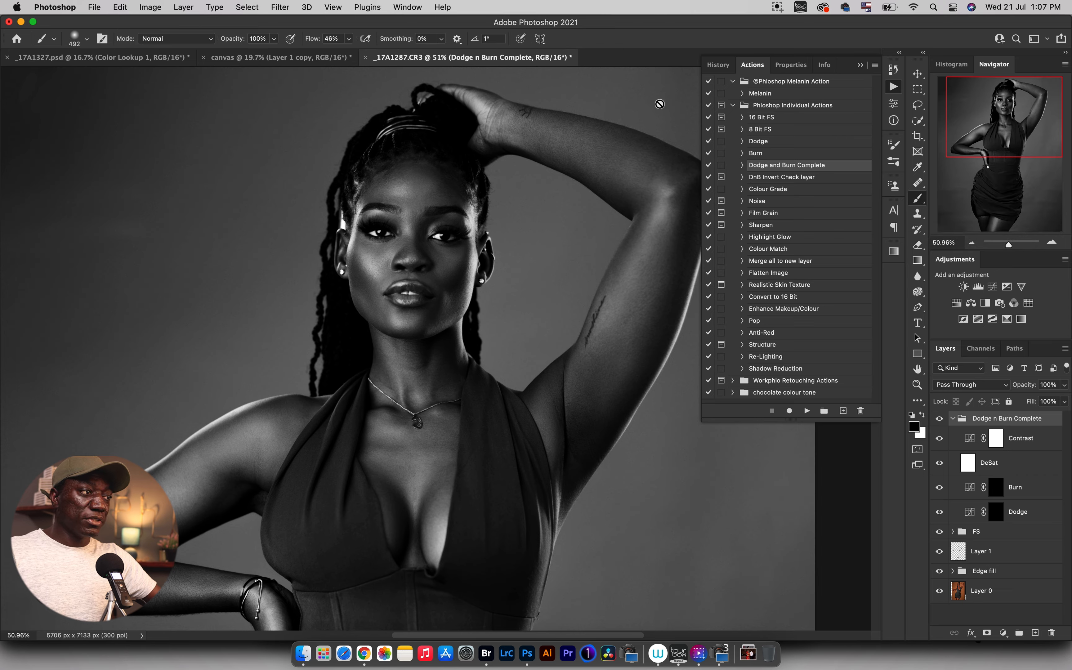
{"action": "left_click_drag", "start_coordinate": [316, 40], "coordinate": [291, 42]}
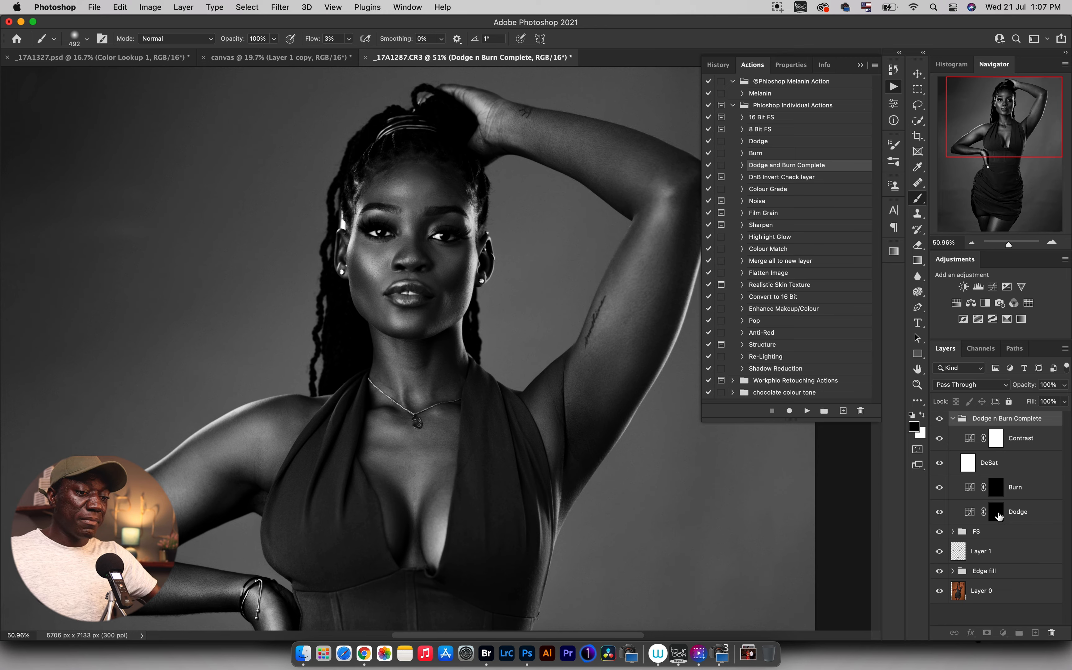
- Select the Dodge layer's mask, make white the foreground colour and hide the list of actions
{"action": "left_click", "coordinate": [998, 518]}
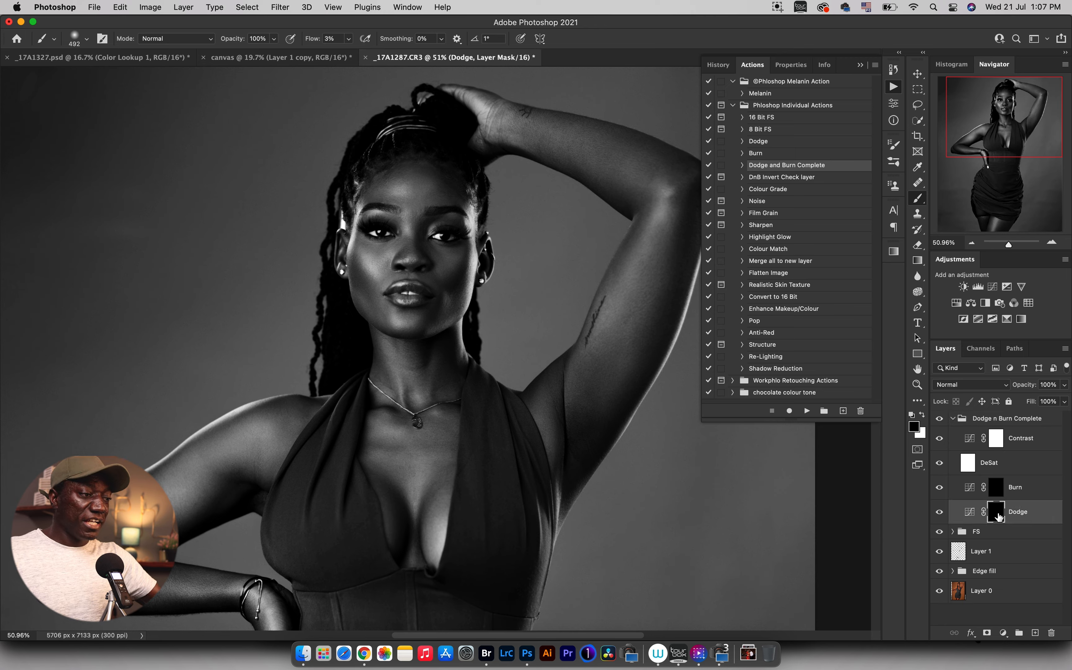
{"action": "scroll", "coordinate": [433, 245], "scroll_direction": "up", "scroll_amount": 5}
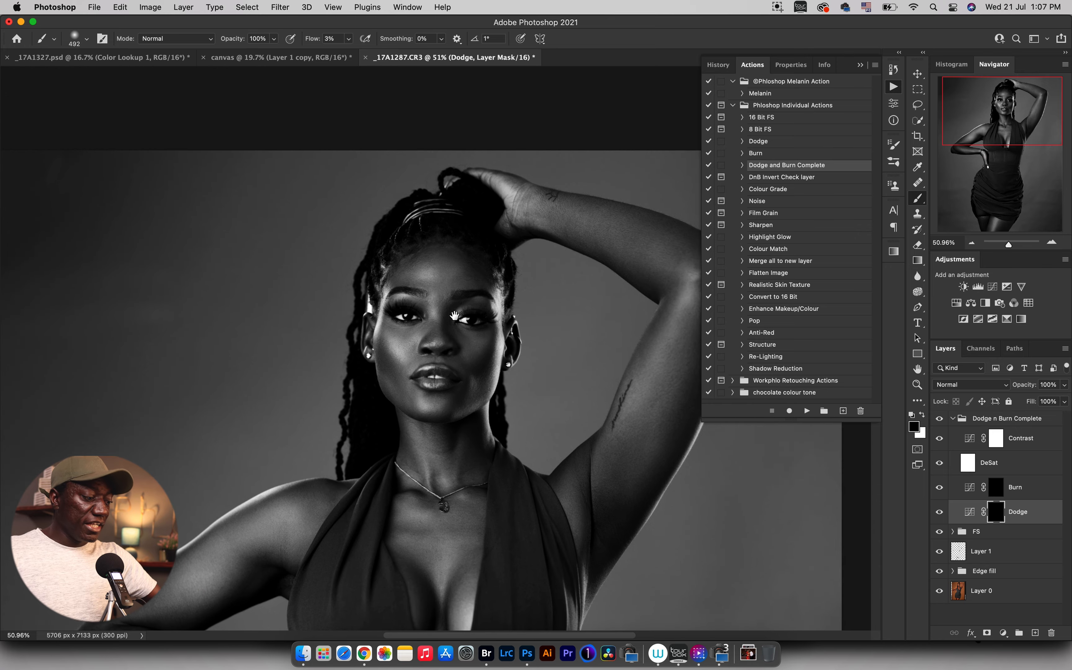
{"action": "key", "text": "z"}
{"action": "mouse_move", "coordinate": [456, 294]}
{"action": "left_mouse_down"}
{"action": "mouse_move", "coordinate": [478, 293]}
{"action": "mouse_move", "coordinate": [444, 267]}
{"action": "mouse_move", "coordinate": [437, 219]}
{"action": "left_mouse_up"}
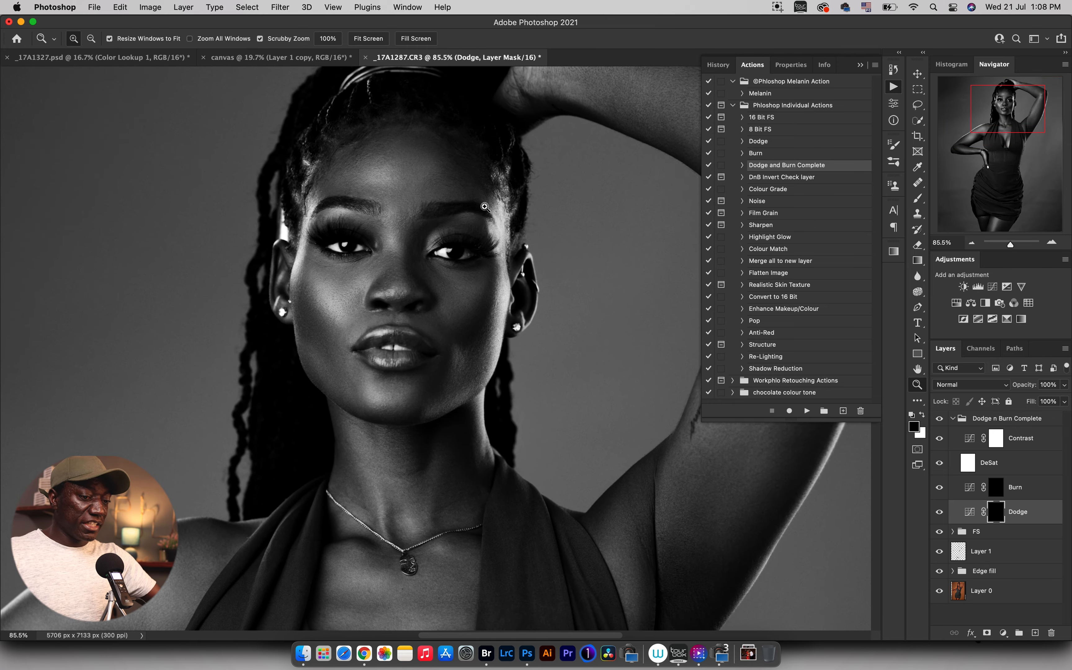
{"action": "key", "text": "x"}
{"action": "key", "text": "b"}
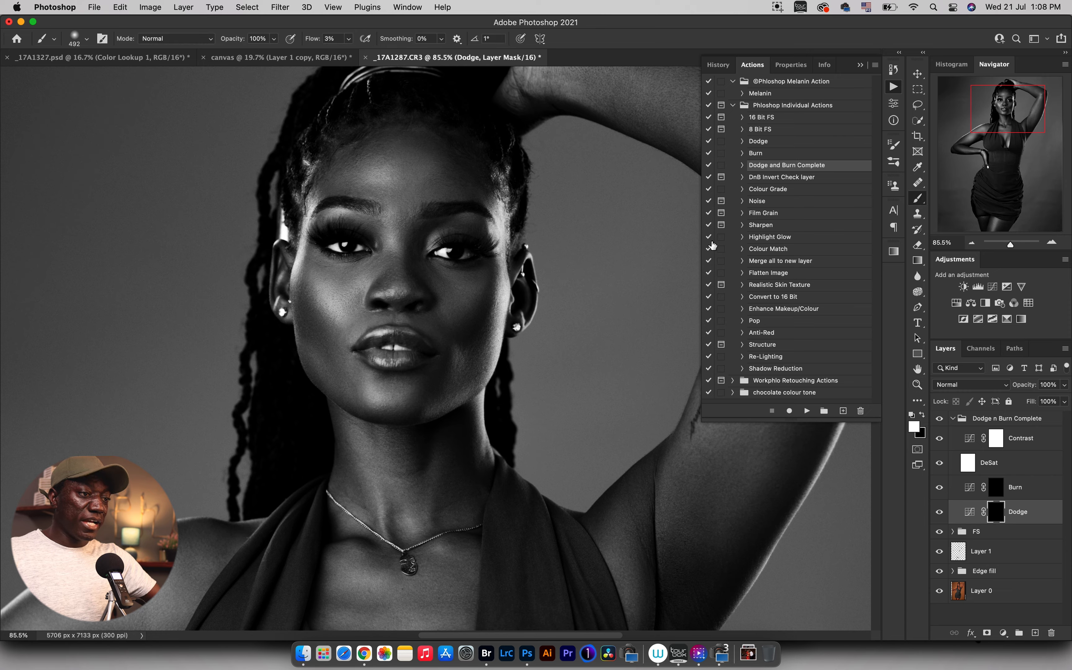
{"action": "left_click", "coordinate": [862, 64]}
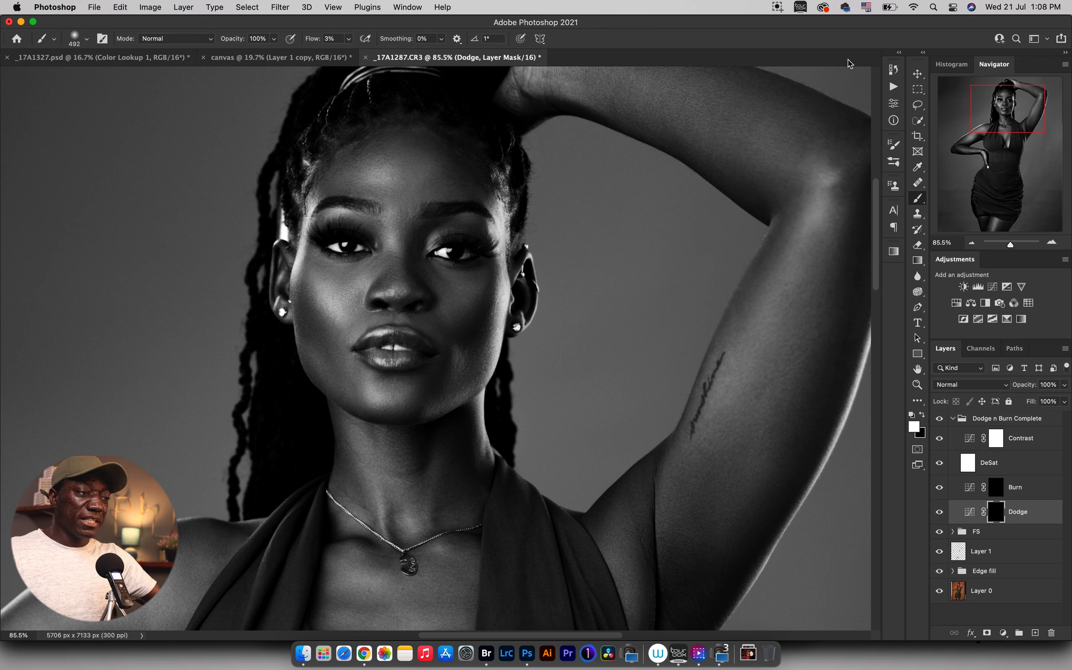
- Brighten dark patches under the eyes, beside the nose and on the forehead on the Dodge mask with brush sizes 34, 14, 31 and 77
{"action": "scroll", "coordinate": [461, 248], "scroll_direction": "left", "scroll_amount": 5}
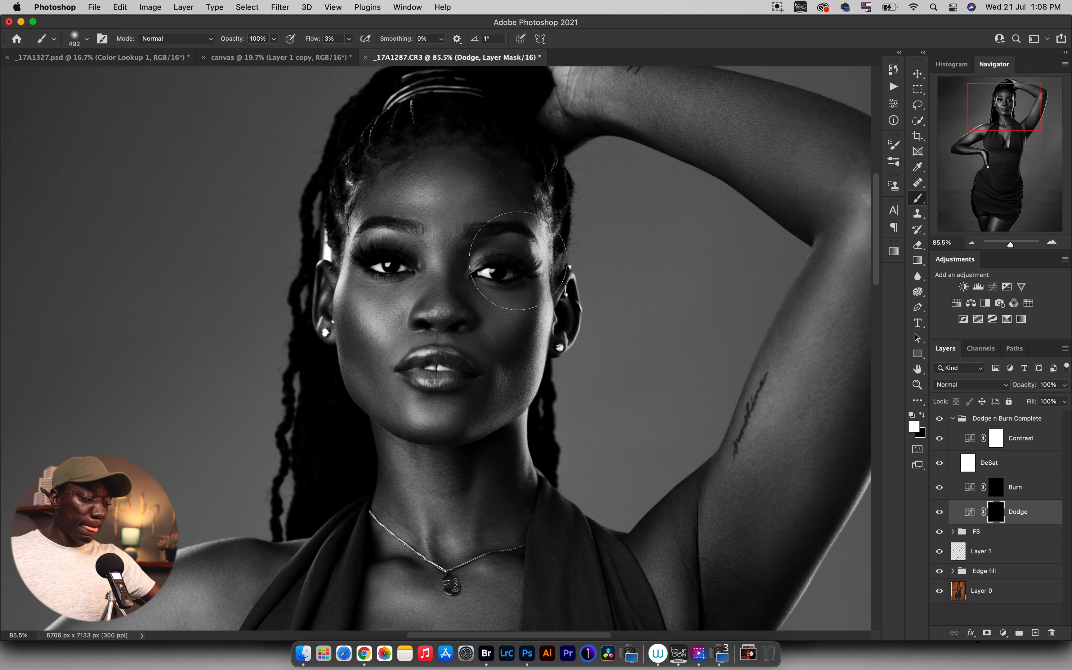
{"action": "mouse_move", "coordinate": [443, 205]}
{"action": "left_mouse_down"}
{"action": "mouse_move", "coordinate": [411, 210]}
{"action": "mouse_move", "coordinate": [423, 200]}
{"action": "mouse_move", "coordinate": [429, 210]}
{"action": "left_mouse_up"}
{"action": "left_click_drag", "start_coordinate": [473, 285], "coordinate": [483, 295]}
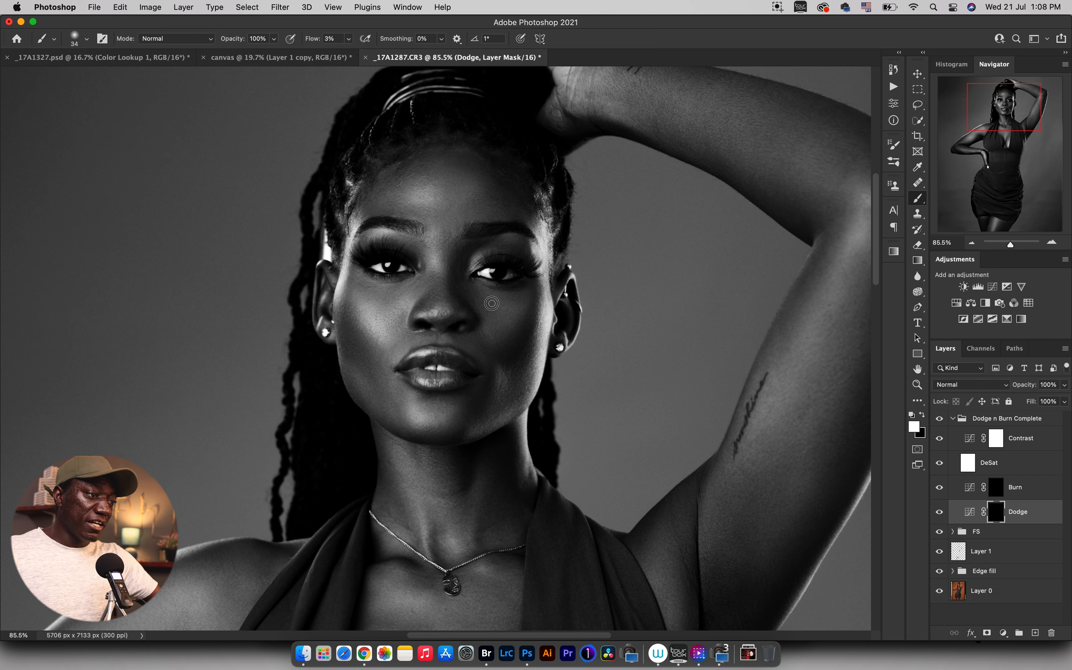
{"action": "left_click_drag", "start_coordinate": [428, 279], "coordinate": [422, 275]}
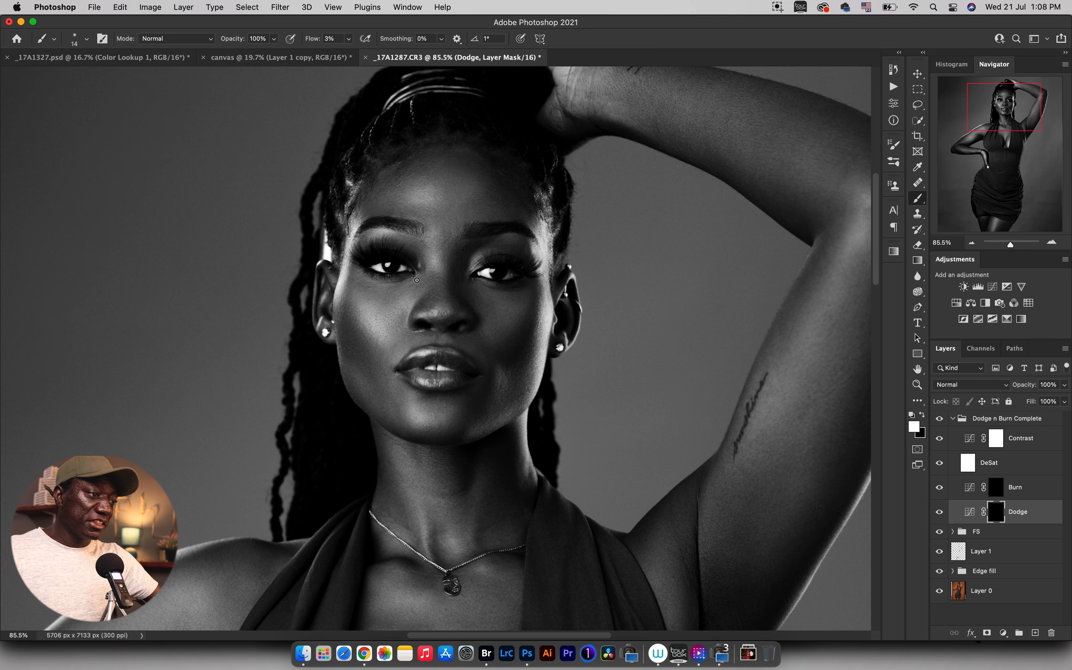
{"action": "left_click_drag", "start_coordinate": [432, 275], "coordinate": [432, 278]}
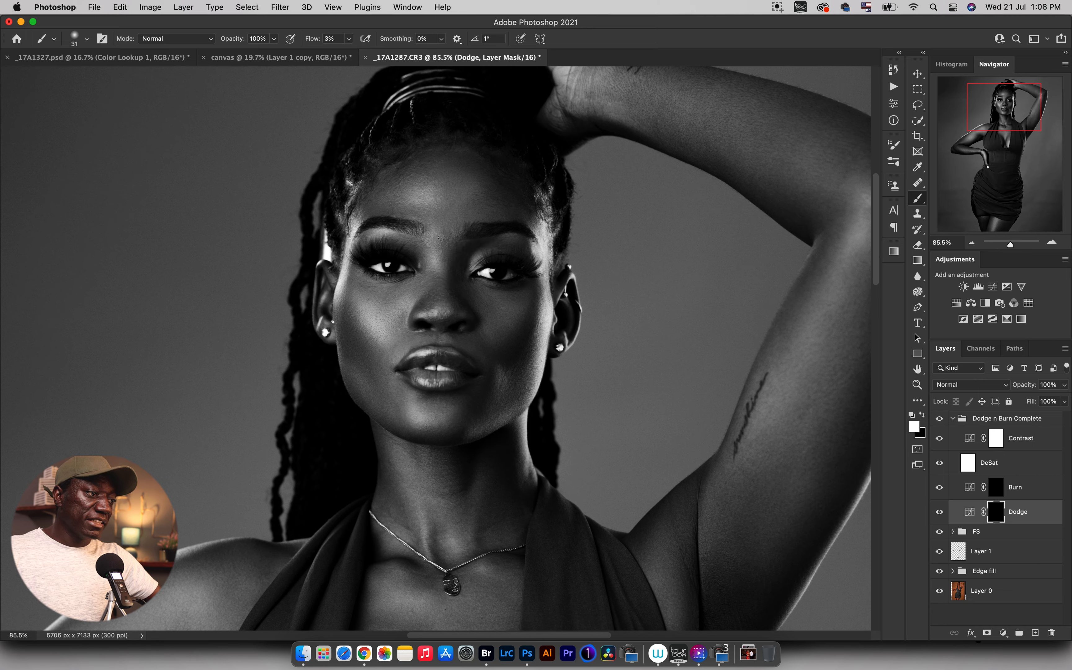
{"action": "left_click_drag", "start_coordinate": [439, 213], "coordinate": [449, 213]}
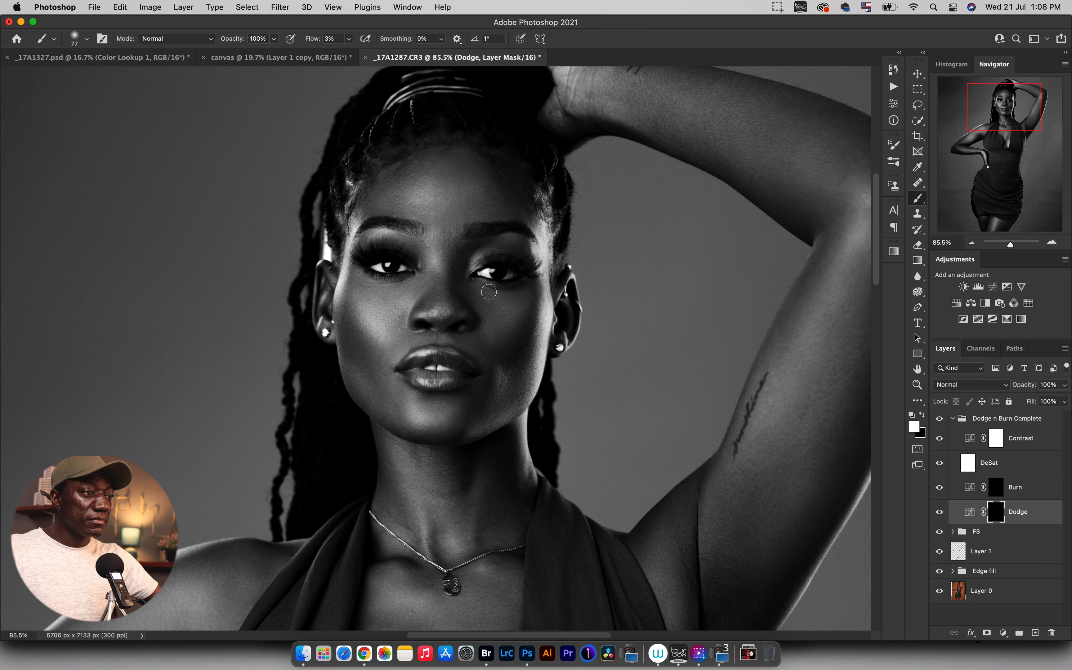
- Continue evening out shadows on the face, neck and forehead on the Dodge mask with the brush at size 44
{"action": "key", "text": "bracketleft"}
{"action": "key", "text": "bracketleft"}
{"action": "key", "text": "bracketleft"}
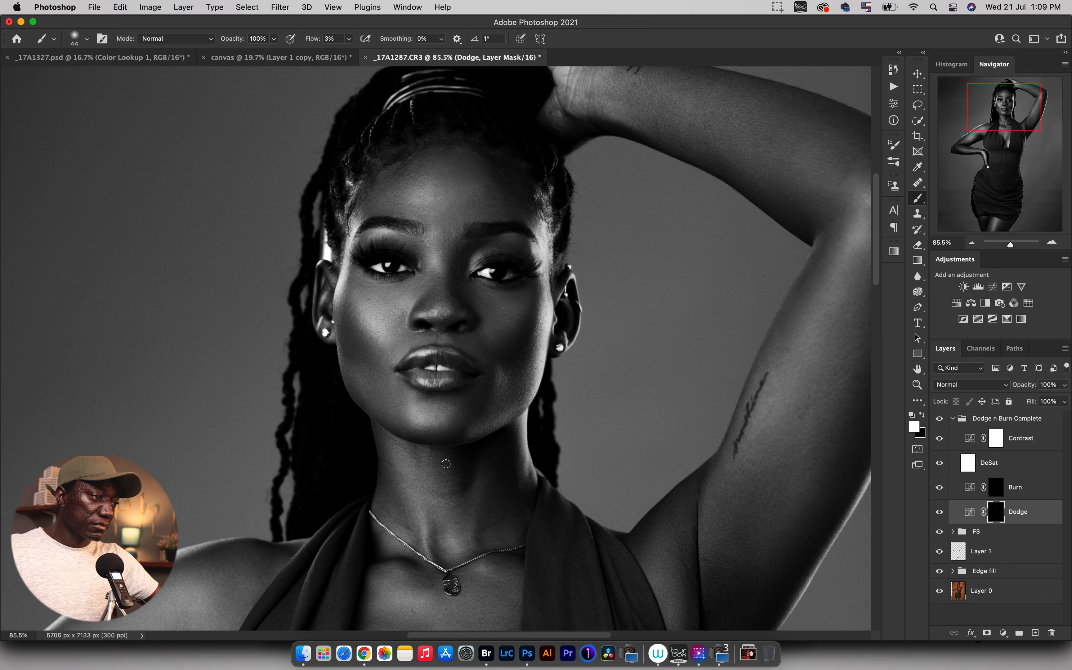
{"action": "scroll", "coordinate": [456, 493], "scroll_direction": "up", "scroll_amount": 5}
{"action": "scroll", "coordinate": [456, 492], "scroll_direction": "right", "scroll_amount": 2}
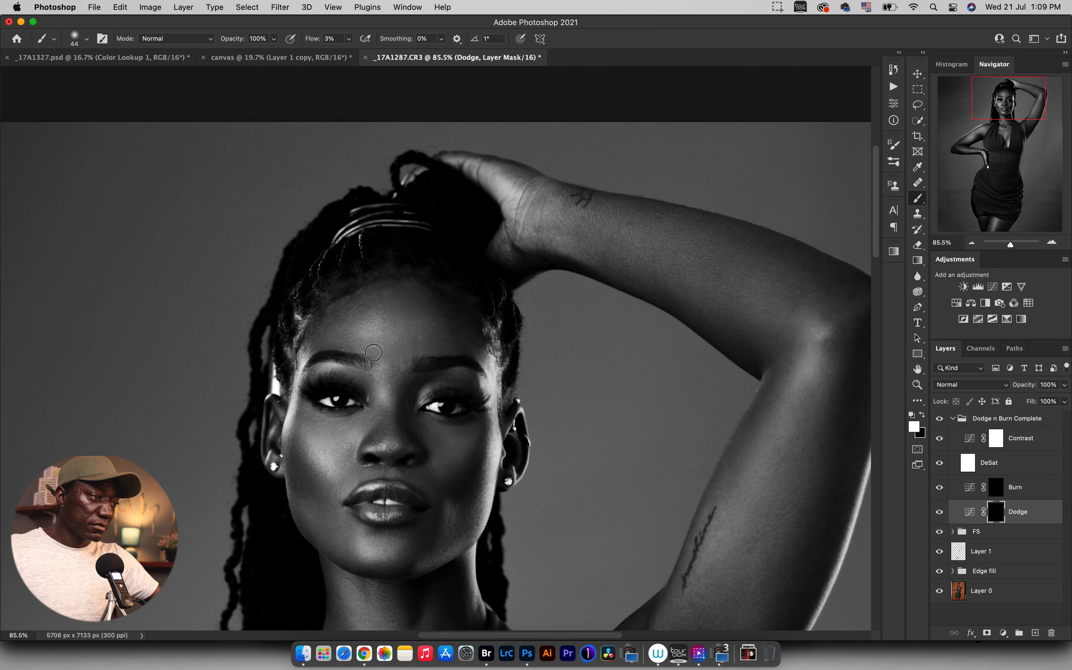
{"action": "scroll", "coordinate": [844, 374], "scroll_direction": "down", "scroll_amount": 5}
{"action": "scroll", "coordinate": [844, 374], "scroll_direction": "left", "scroll_amount": 1}
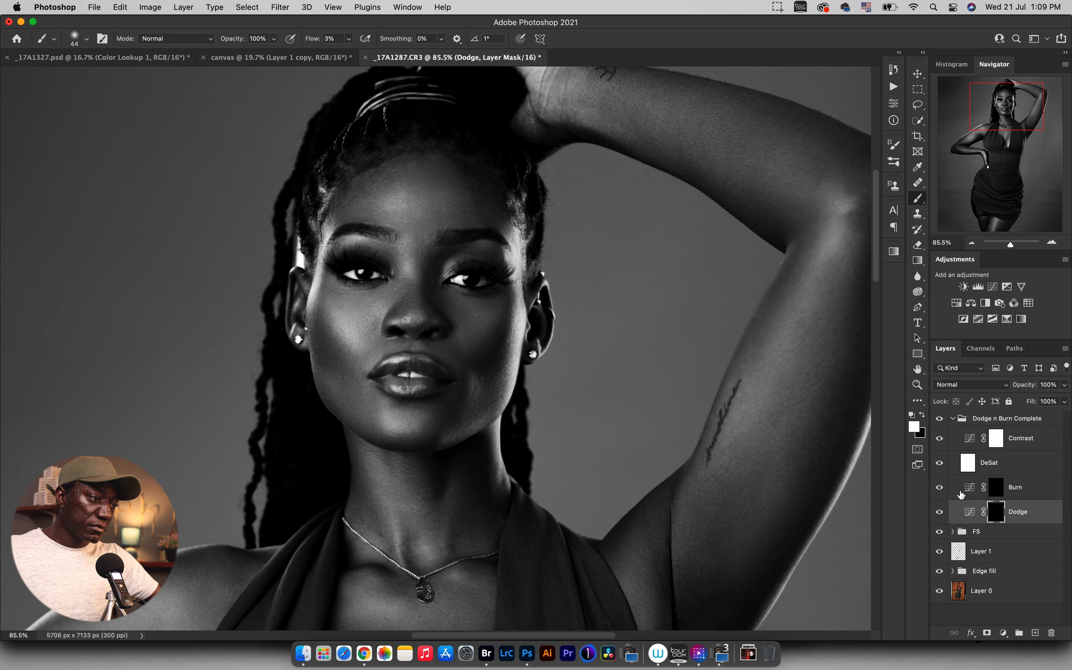
- Darken uneven bright patches on the face by painting white on the Burn mask with the brush at size 60
{"action": "left_click", "coordinate": [997, 488]}
{"action": "key", "text": "bracketleft"}
{"action": "key", "text": "bracketleft"}
{"action": "key", "text": "bracketleft"}
{"action": "key", "text": "bracketleft"}
{"action": "key", "text": "bracketright"}
{"action": "key", "text": "bracketright"}
{"action": "key", "text": "bracketright"}
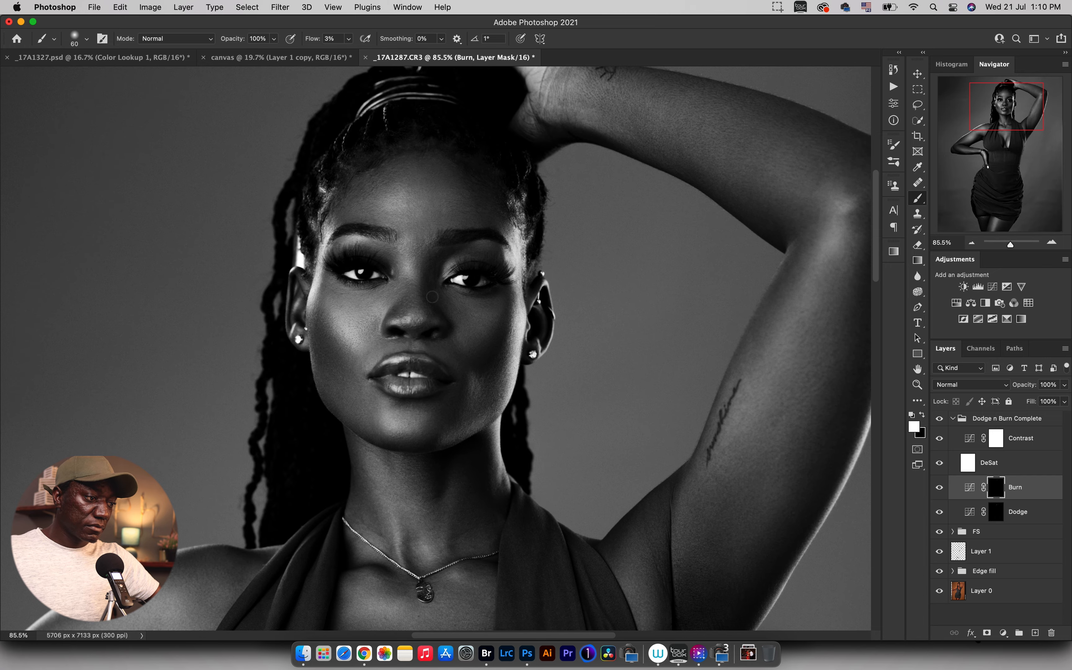
{"action": "key", "text": "bracketright"}
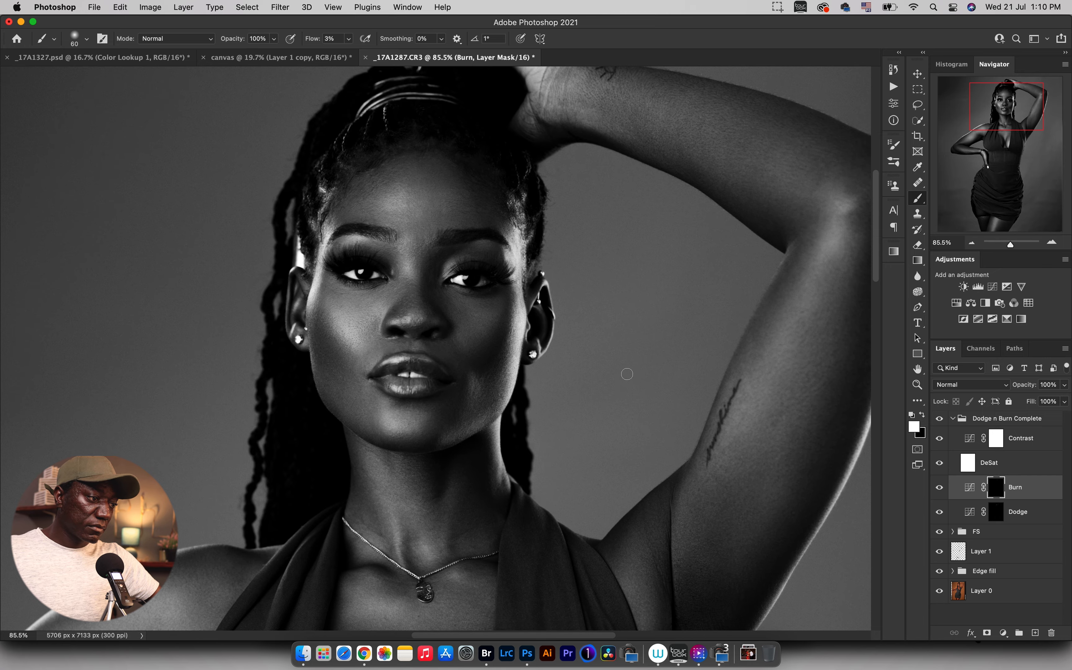
- Brighten dark patches on the raised arm, chest and lower body on the Dodge mask with larger brushes, including sizes 175 and 150
{"action": "left_click_drag", "start_coordinate": [483, 371], "coordinate": [381, 372]}
{"action": "left_click_drag", "start_coordinate": [676, 416], "coordinate": [694, 318]}
{"action": "key", "text": "alt+bracketleft"}
{"action": "key", "text": "bracketright"}
{"action": "key", "text": "bracketright"}
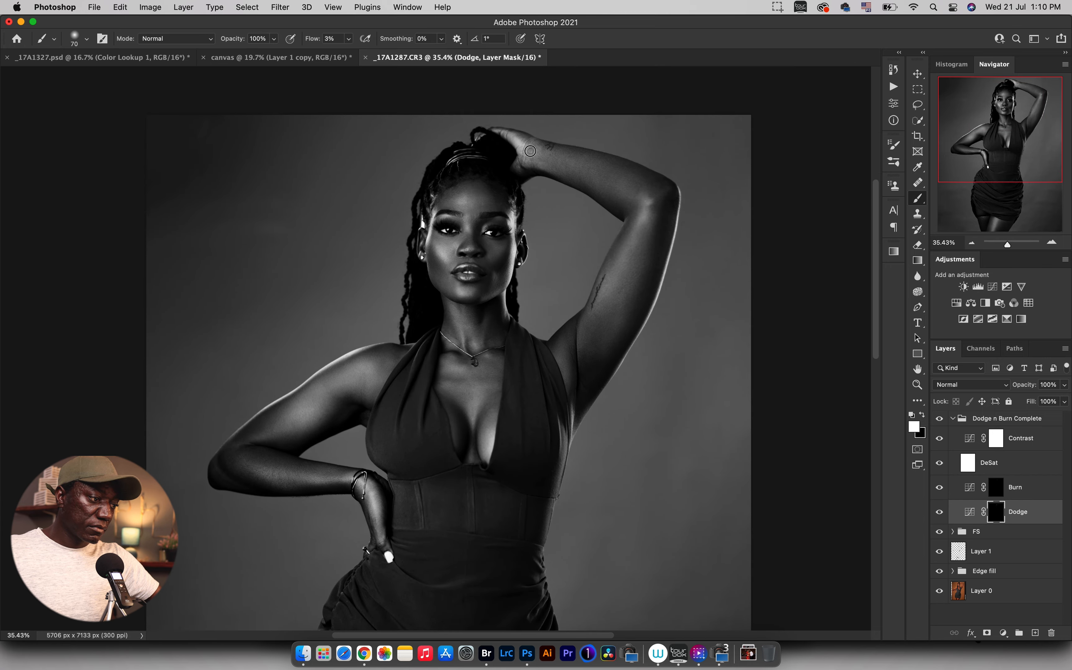
{"action": "key", "text": "bracketright"}
{"action": "key", "text": "bracketright"}
{"action": "key", "text": "bracketright"}
{"action": "key", "text": "bracketright"}
{"action": "key", "text": "bracketright"}
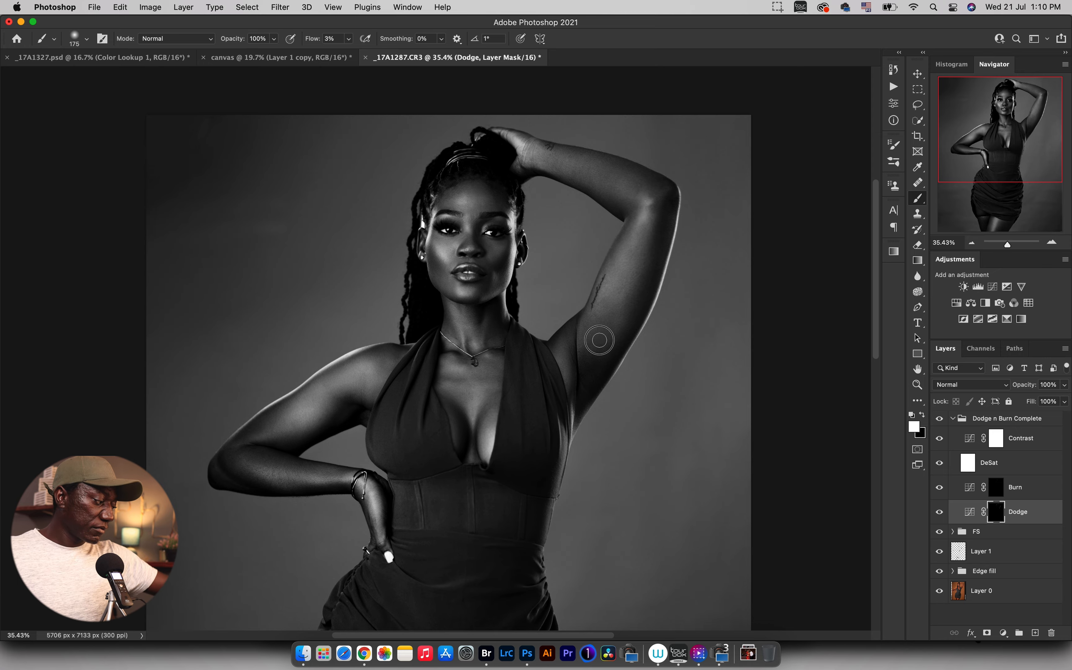
{"action": "key", "text": "bracketleft"}
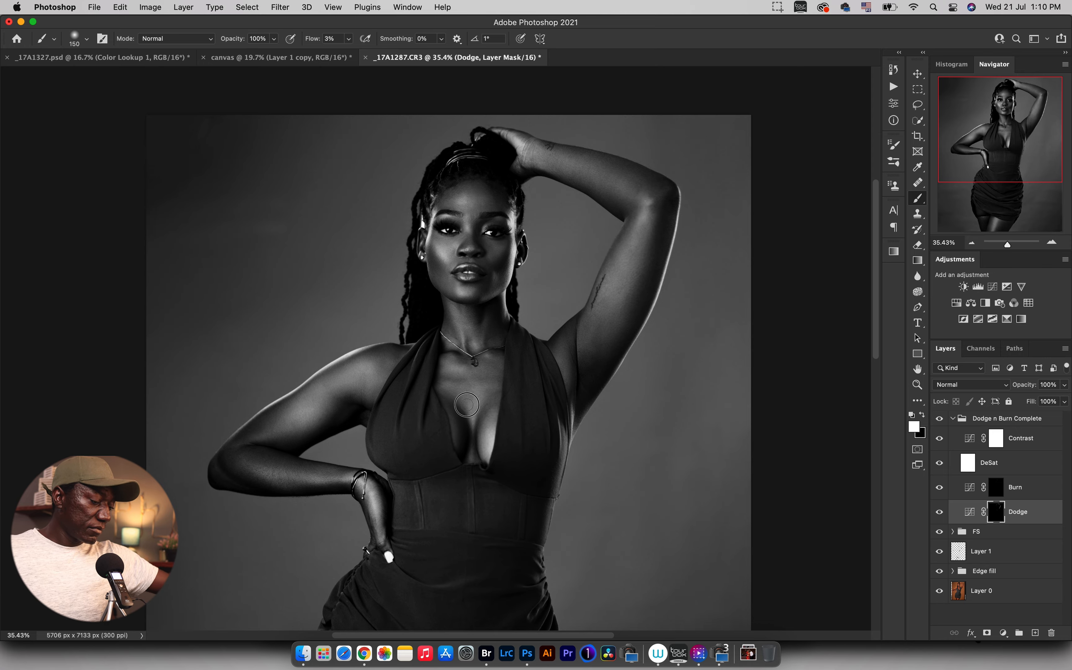
{"action": "scroll", "coordinate": [443, 399], "scroll_direction": "down", "scroll_amount": 10}
{"action": "key", "text": "bracketright"}
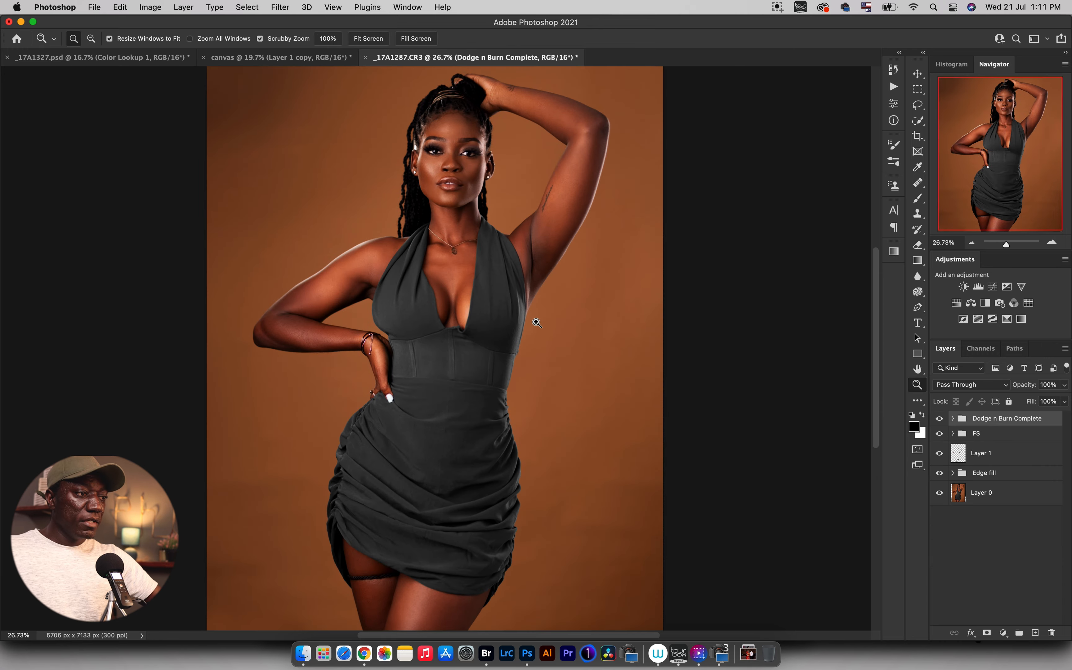
- Darken uneven bright patches around the bent elbow on the Burn mask in white, with the canvas rotated 54° and brush sizes 45 and 30
{"action": "left_click_drag", "start_coordinate": [459, 211], "coordinate": [456, 242]}
{"action": "left_click_drag", "start_coordinate": [324, 325], "coordinate": [324, 325]}
{"action": "key", "text": "r"}
{"action": "left_click_drag", "start_coordinate": [202, 256], "coordinate": [361, 169]}
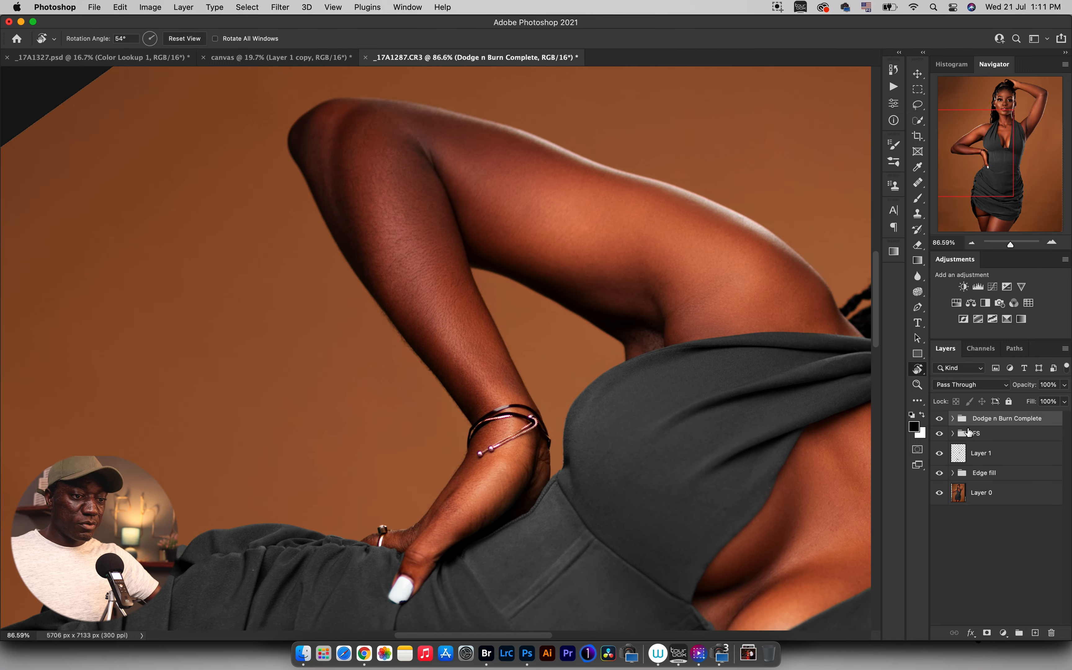
{"action": "left_click", "coordinate": [952, 419]}
{"action": "left_click", "coordinate": [997, 488]}
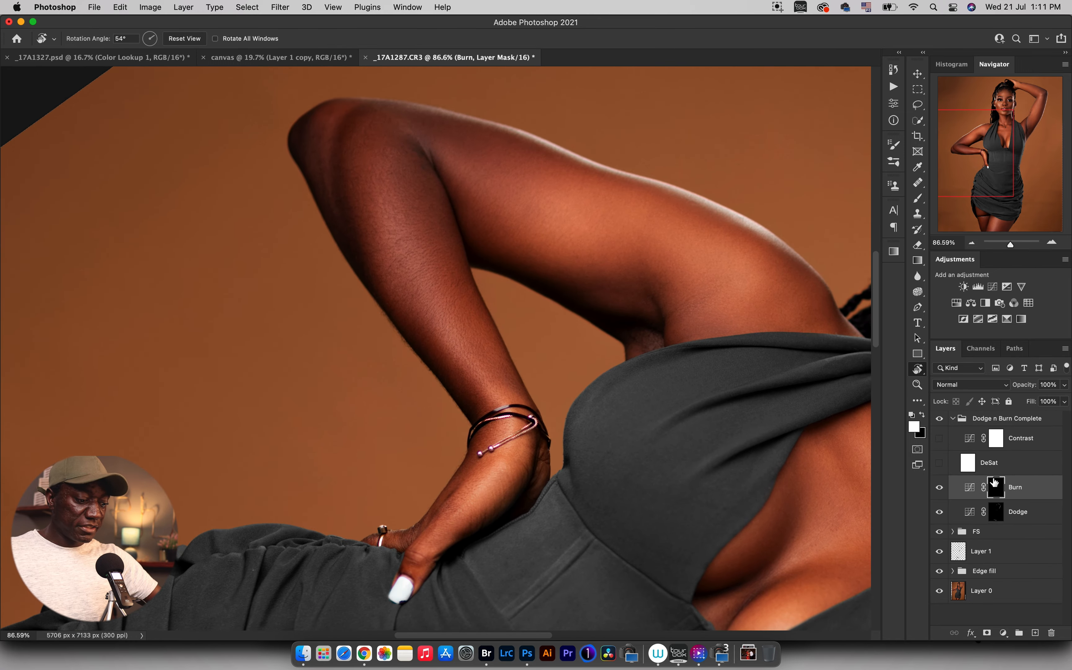
{"action": "key", "text": "b"}
{"action": "key", "text": "x"}
{"action": "key", "text": "bracketleft"}
{"action": "key", "text": "bracketleft"}
{"action": "key", "text": "bracketleft"}
{"action": "key", "text": "bracketleft"}
{"action": "key", "text": "bracketleft"}
{"action": "key", "text": "bracketleft"}
{"action": "key", "text": "bracketleft"}
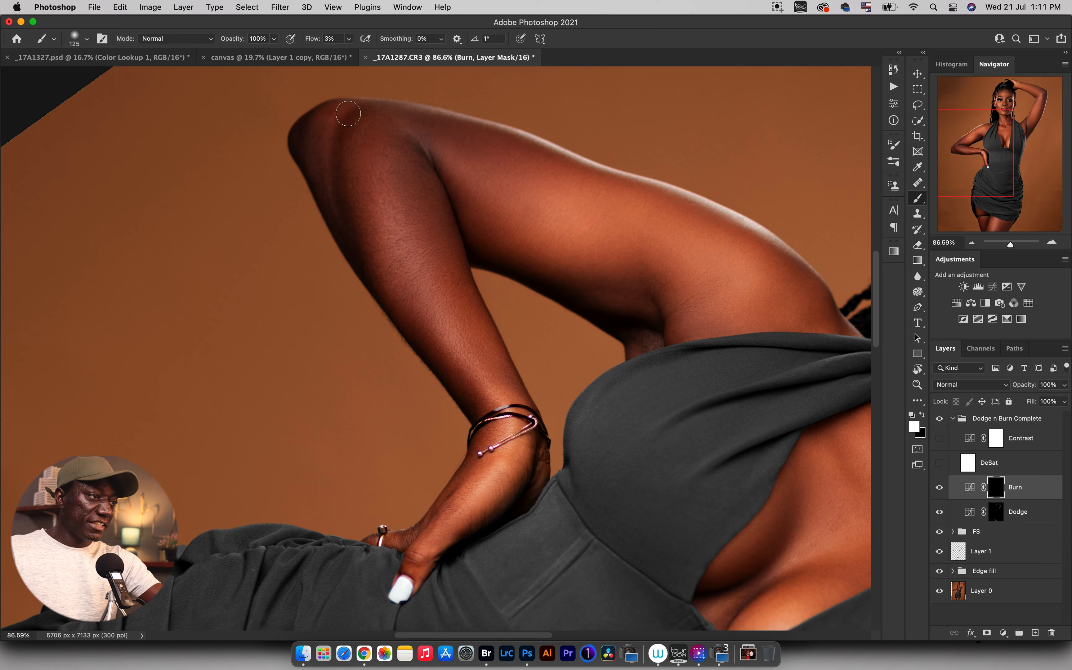
{"action": "key", "text": "bracketleft"}
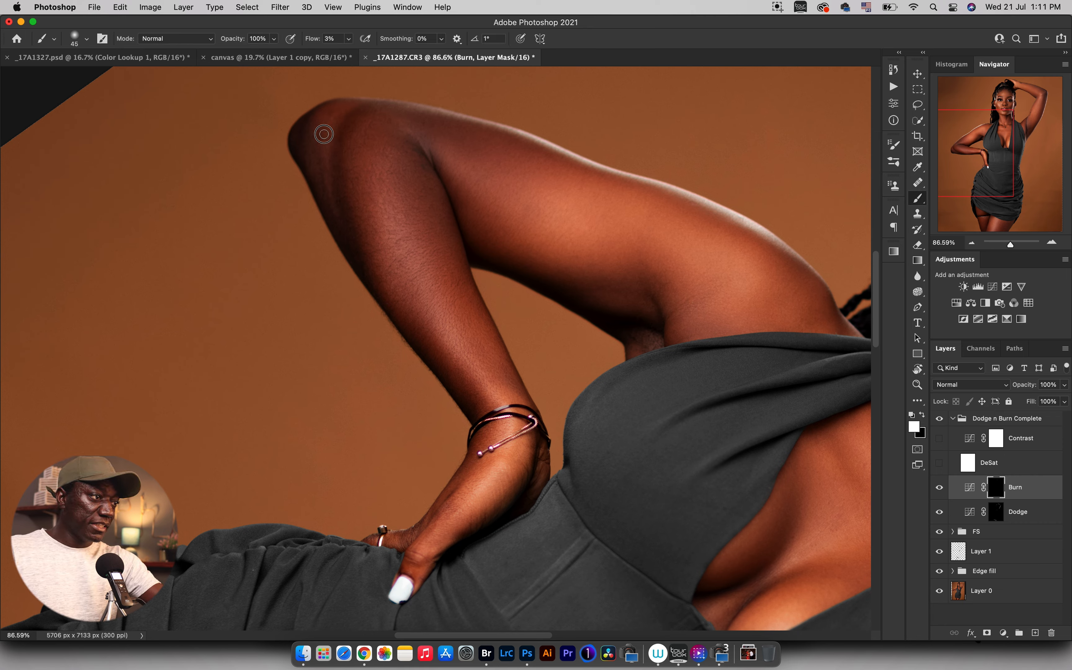
{"action": "key", "text": "bracketleft"}
{"action": "key", "text": "bracketleft"}
{"action": "key", "text": "bracketleft"}
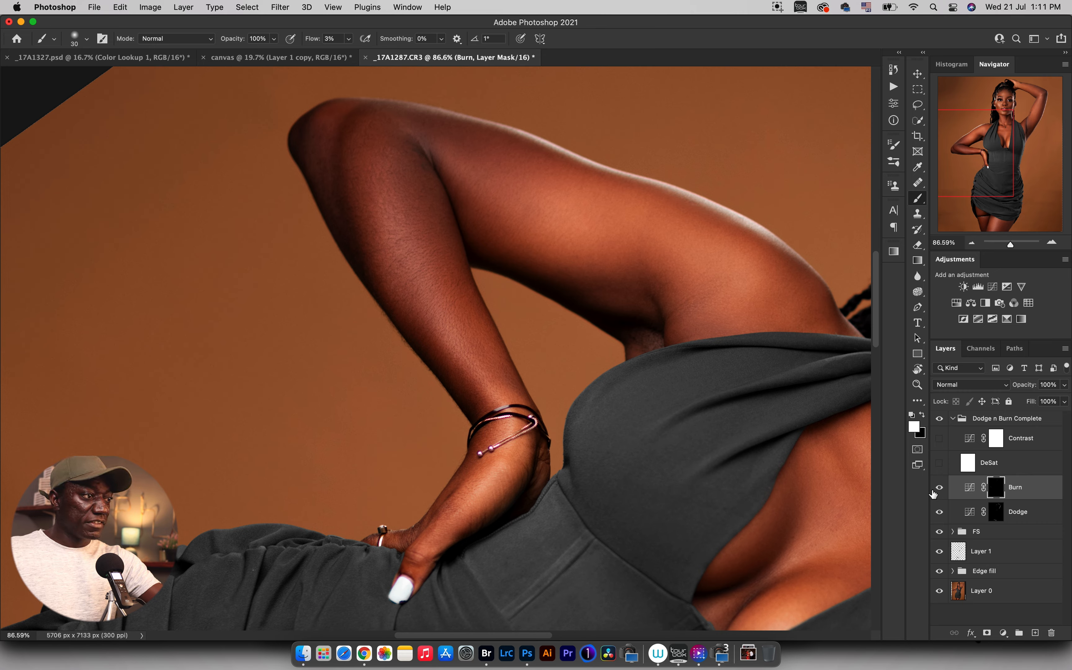
- Reset the canvas rotation and compare the full portrait with the Dodge n Burn Complete group hidden and shown
{"action": "key", "text": "r"}
{"action": "key", "text": "Escape"}
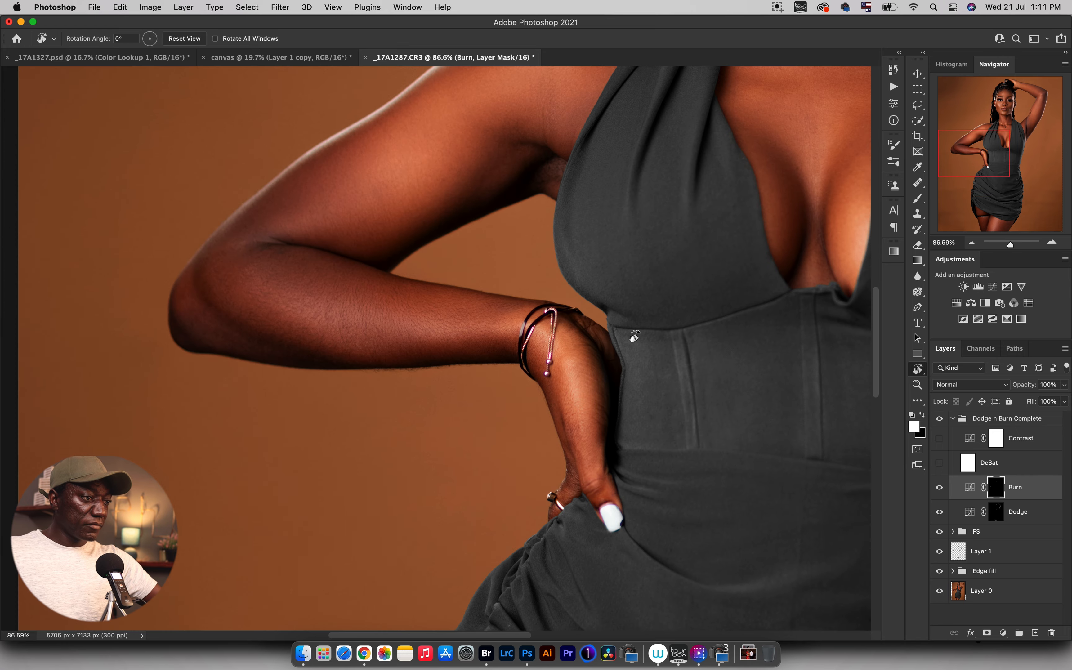
{"action": "key", "text": "z"}
{"action": "key", "text": "super+0"}
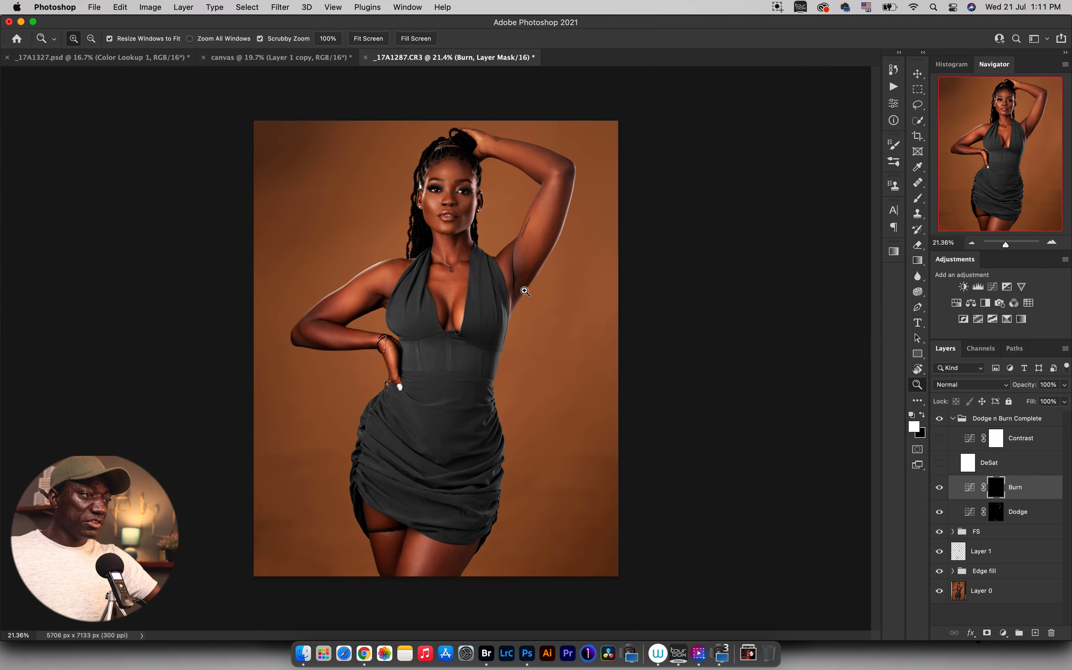
{"action": "left_click_drag", "start_coordinate": [478, 307], "coordinate": [491, 308]}
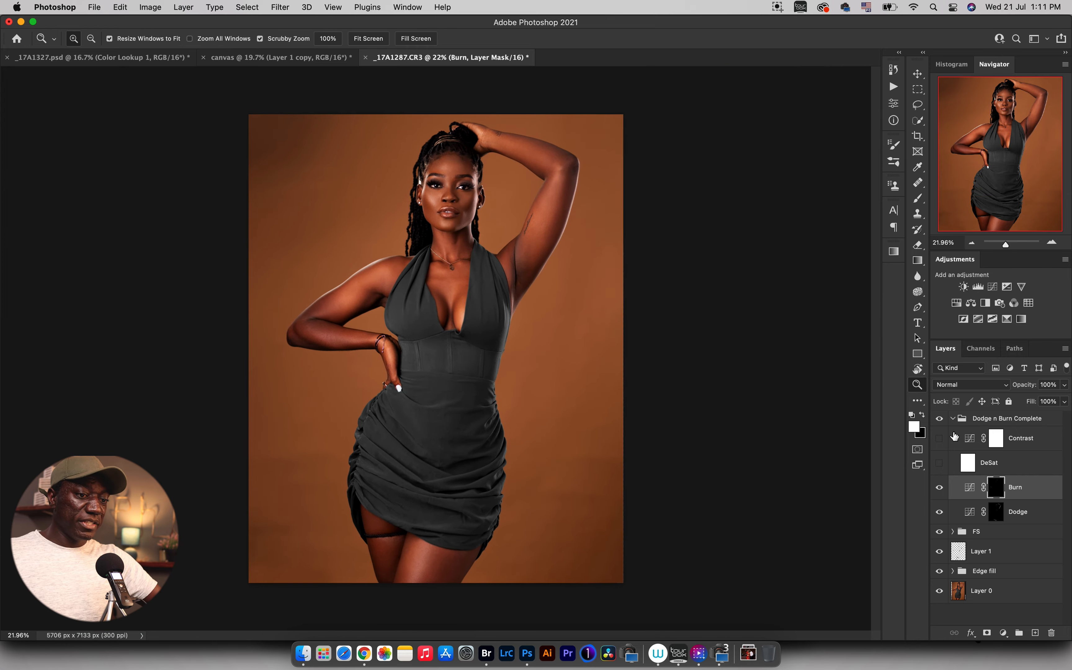
{"action": "left_click", "coordinate": [953, 419]}
{"action": "left_click", "coordinate": [940, 419]}
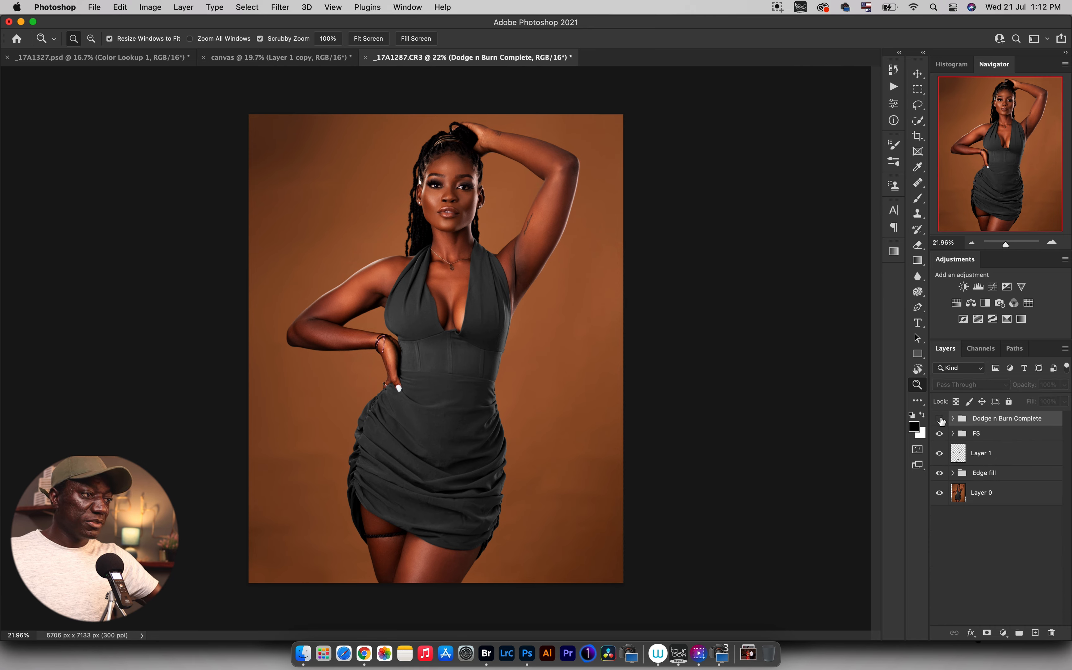
{"action": "left_click", "coordinate": [940, 420]}
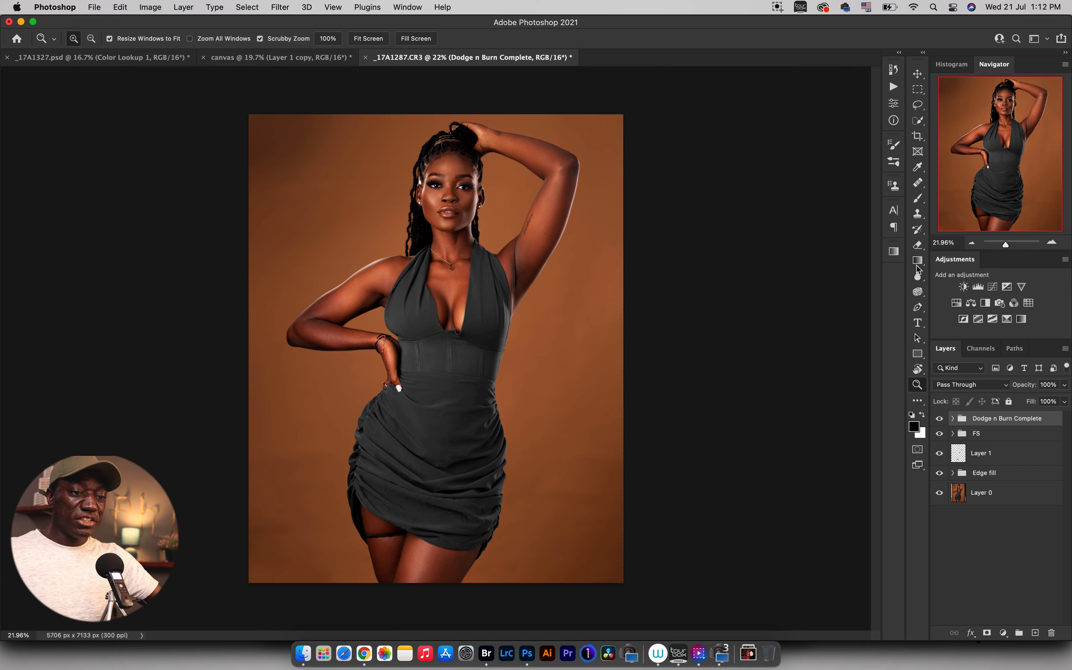
- Run the Dodge and Burn actions together to add a fresh pair of masked layers above the Dodge n Burn Complete group
{"action": "left_click", "coordinate": [893, 87]}
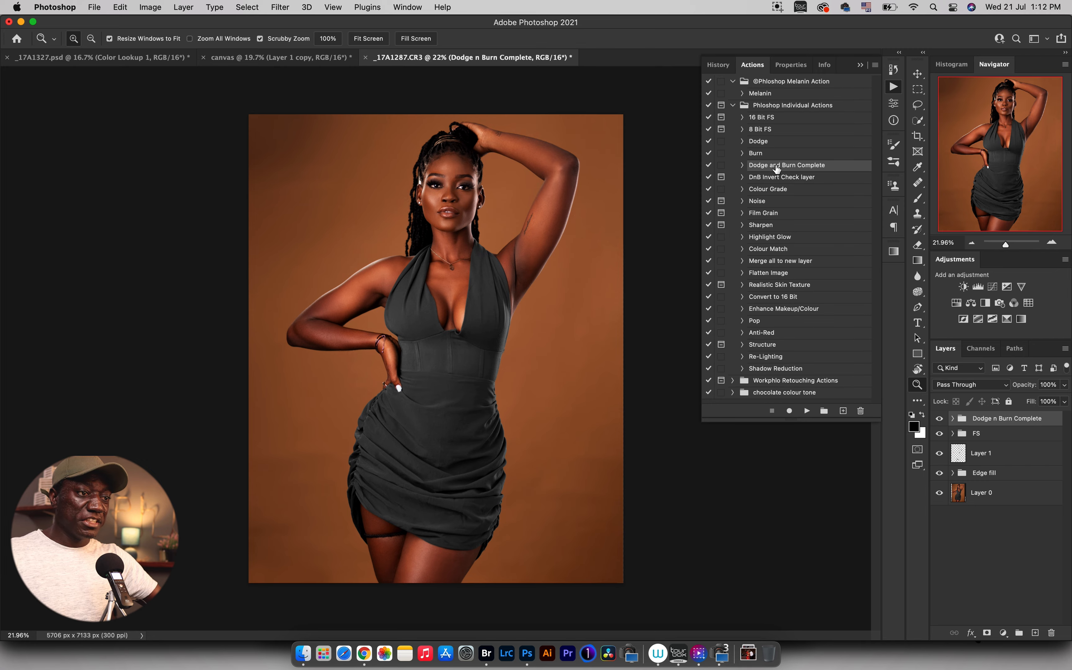
{"action": "left_click", "coordinate": [762, 154]}
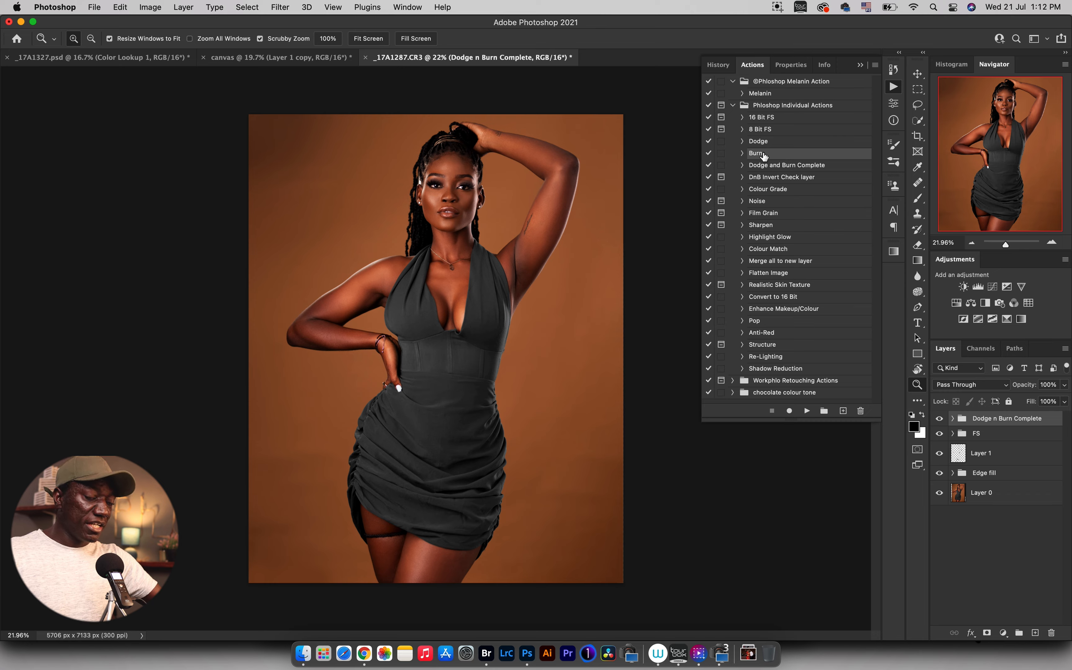
{"action": "left_click", "coordinate": [763, 147], "text": "shift"}
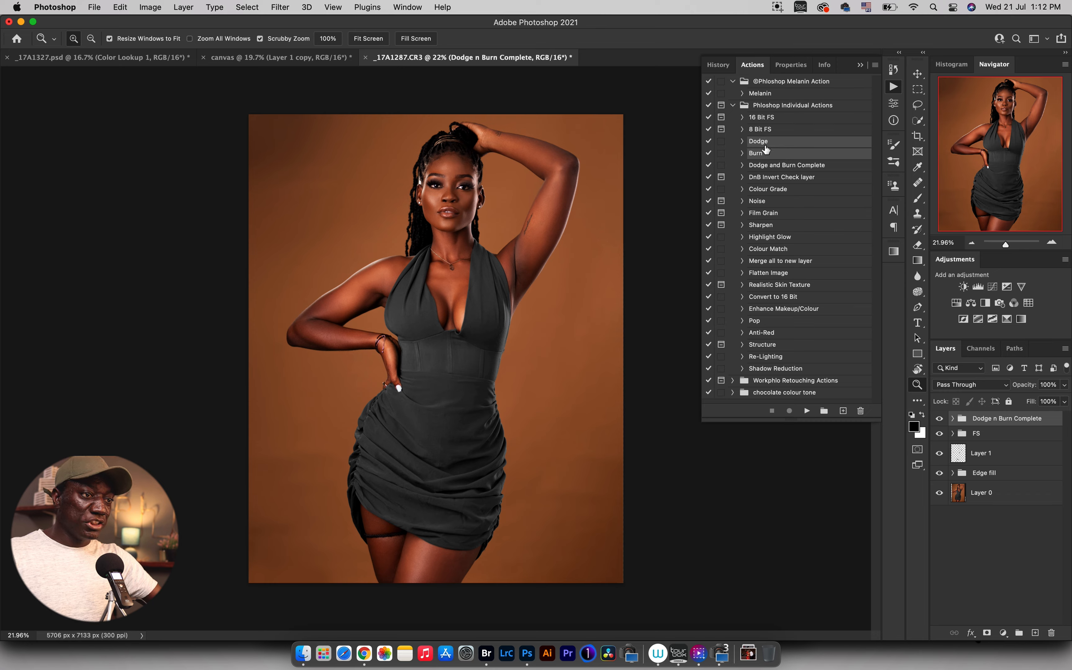
{"action": "left_click", "coordinate": [807, 411]}
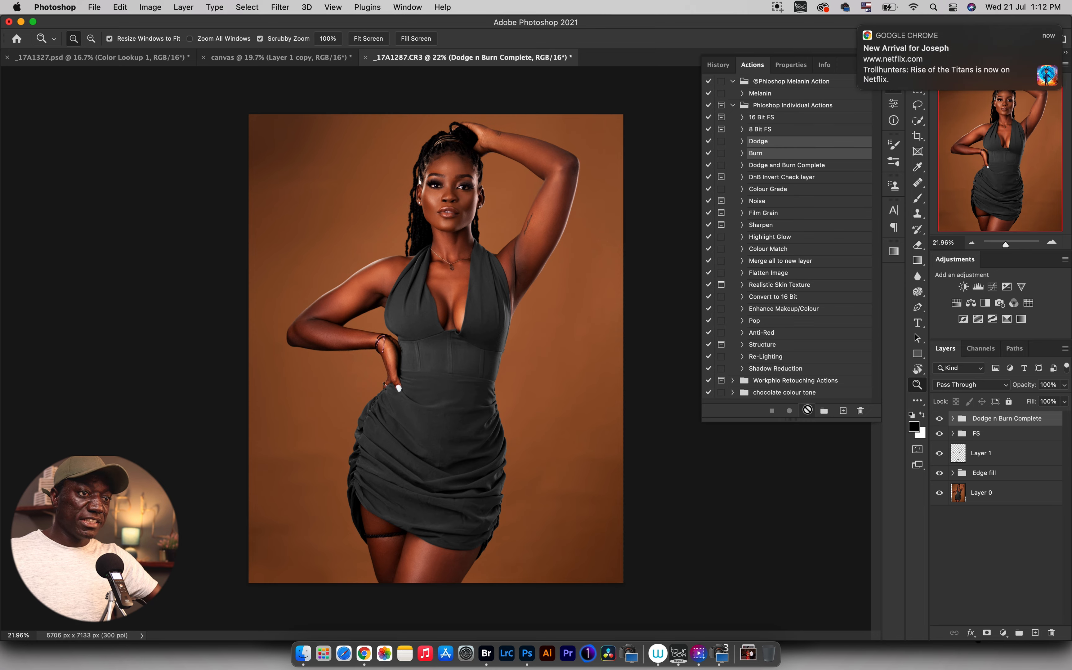
{"action": "left_click", "coordinate": [861, 30]}
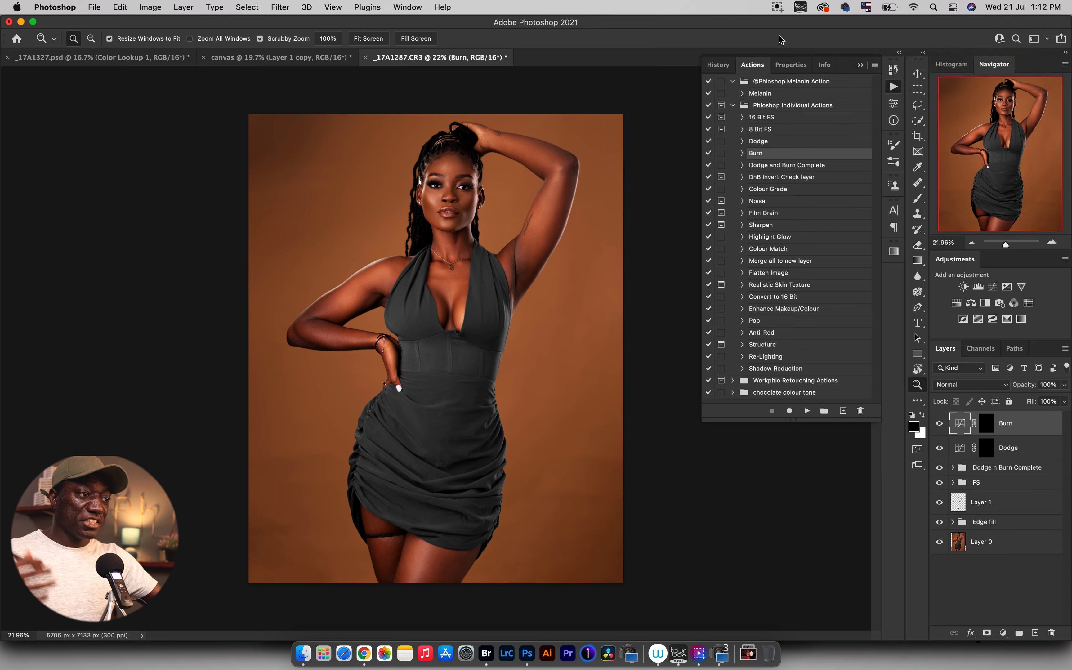
- Brighten the forehead, chest, thighs and bent upper arm on the new Dodge mask in white with brush size 282, and compare before and after
{"action": "left_click", "coordinate": [987, 448]}
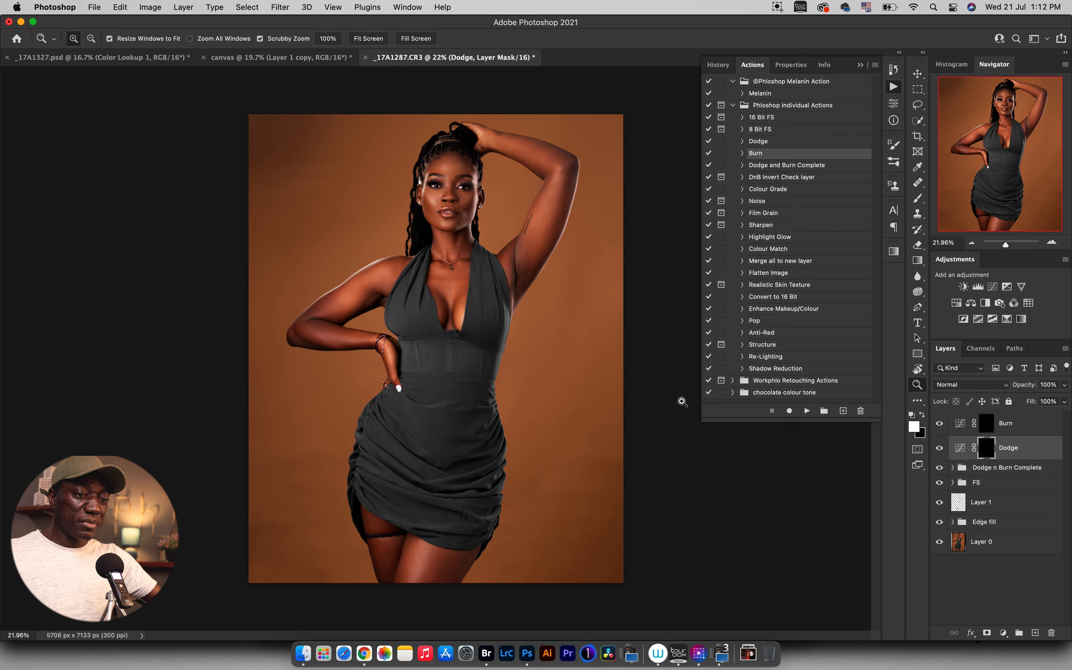
{"action": "key", "text": "b"}
{"action": "key", "text": "x"}
{"action": "left_click_drag", "start_coordinate": [428, 165], "coordinate": [458, 164]}
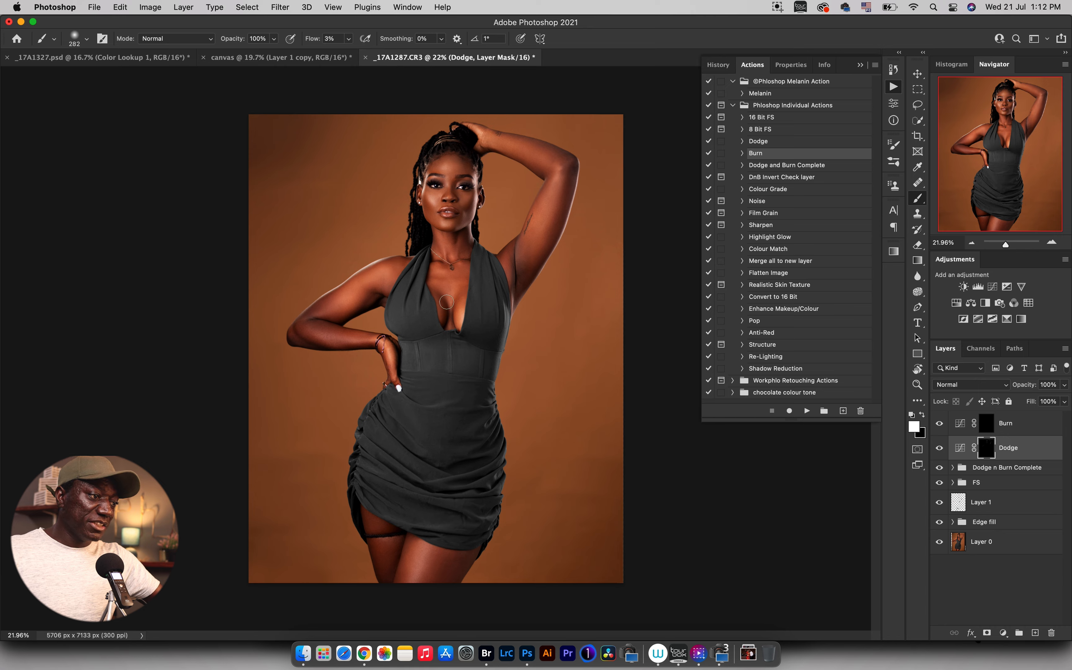
{"action": "mouse_move", "coordinate": [434, 305]}
{"action": "left_mouse_down"}
{"action": "mouse_move", "coordinate": [429, 316]}
{"action": "mouse_move", "coordinate": [421, 306]}
{"action": "mouse_move", "coordinate": [436, 318]}
{"action": "mouse_move", "coordinate": [420, 296]}
{"action": "mouse_move", "coordinate": [432, 316]}
{"action": "mouse_move", "coordinate": [429, 304]}
{"action": "left_mouse_up"}
{"action": "mouse_move", "coordinate": [425, 555]}
{"action": "left_mouse_down"}
{"action": "mouse_move", "coordinate": [415, 595]}
{"action": "mouse_move", "coordinate": [426, 562]}
{"action": "mouse_move", "coordinate": [419, 545]}
{"action": "mouse_move", "coordinate": [419, 589]}
{"action": "mouse_move", "coordinate": [438, 581]}
{"action": "mouse_move", "coordinate": [435, 595]}
{"action": "mouse_move", "coordinate": [457, 554]}
{"action": "left_mouse_up"}
{"action": "mouse_move", "coordinate": [386, 562]}
{"action": "left_mouse_down"}
{"action": "mouse_move", "coordinate": [396, 552]}
{"action": "mouse_move", "coordinate": [391, 577]}
{"action": "mouse_move", "coordinate": [371, 507]}
{"action": "mouse_move", "coordinate": [383, 517]}
{"action": "mouse_move", "coordinate": [385, 574]}
{"action": "left_mouse_up"}
{"action": "left_click_drag", "start_coordinate": [386, 522], "coordinate": [381, 521]}
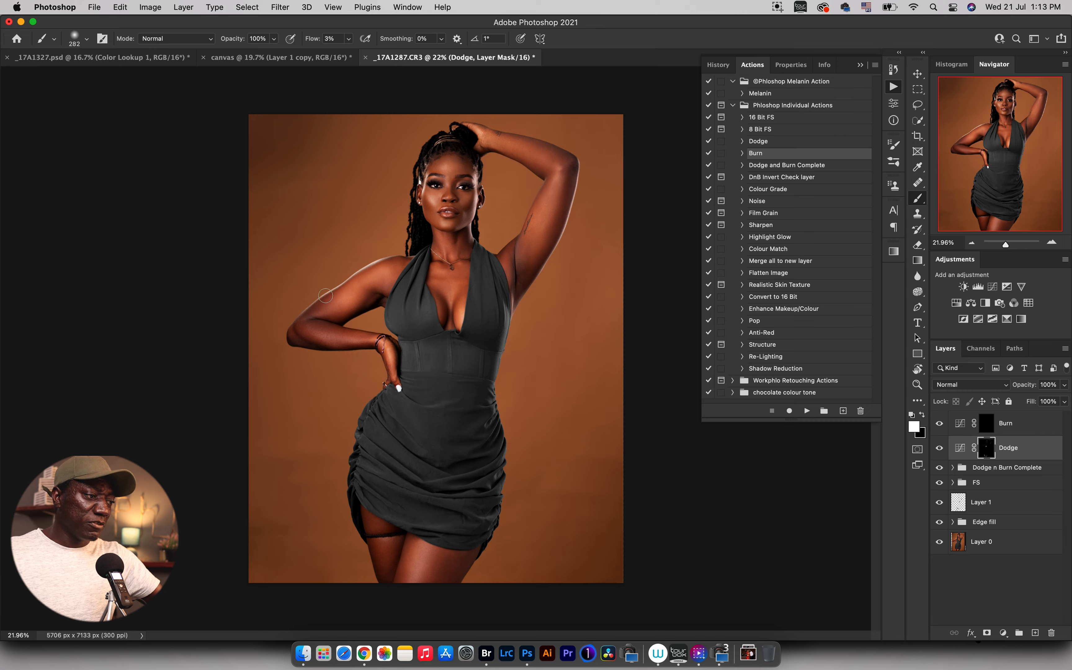
{"action": "left_click_drag", "start_coordinate": [342, 294], "coordinate": [376, 278]}
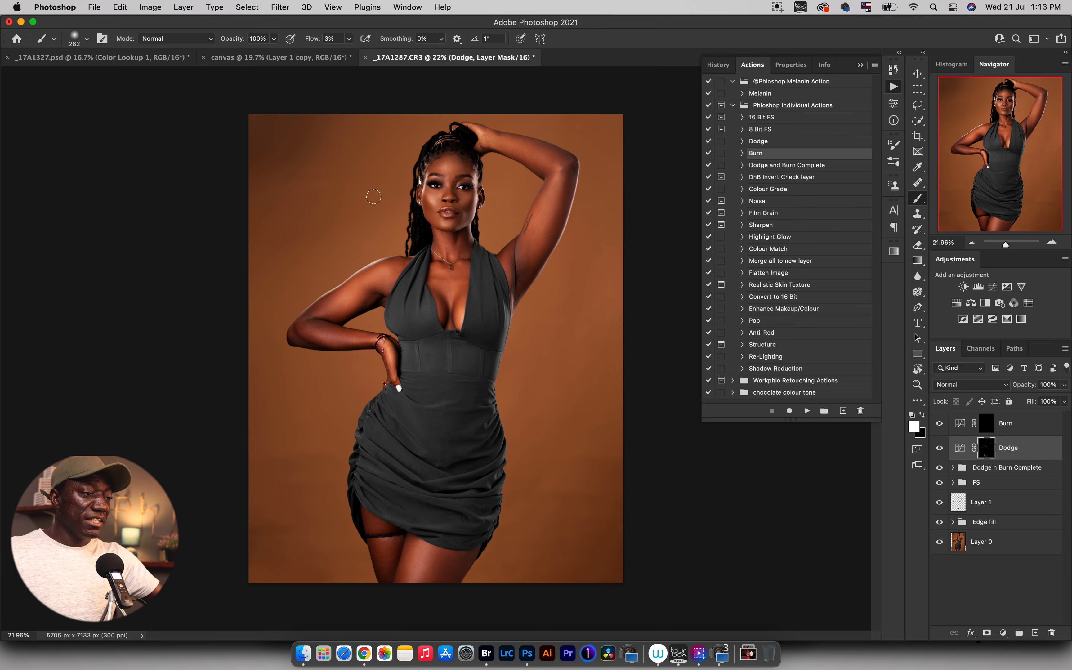
{"action": "mouse_move", "coordinate": [466, 305]}
{"action": "left_mouse_down"}
{"action": "mouse_move", "coordinate": [470, 293]}
{"action": "mouse_move", "coordinate": [429, 300]}
{"action": "mouse_move", "coordinate": [422, 277]}
{"action": "mouse_move", "coordinate": [436, 309]}
{"action": "mouse_move", "coordinate": [420, 310]}
{"action": "left_mouse_up"}
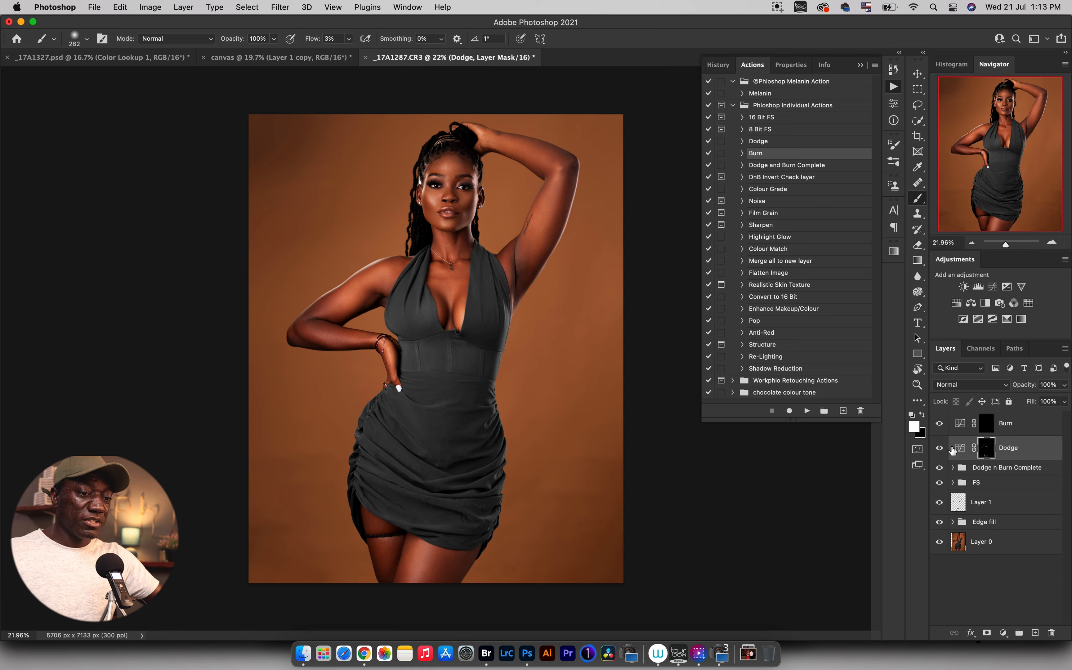
{"action": "left_click", "coordinate": [940, 448]}
{"action": "left_click", "coordinate": [940, 448]}
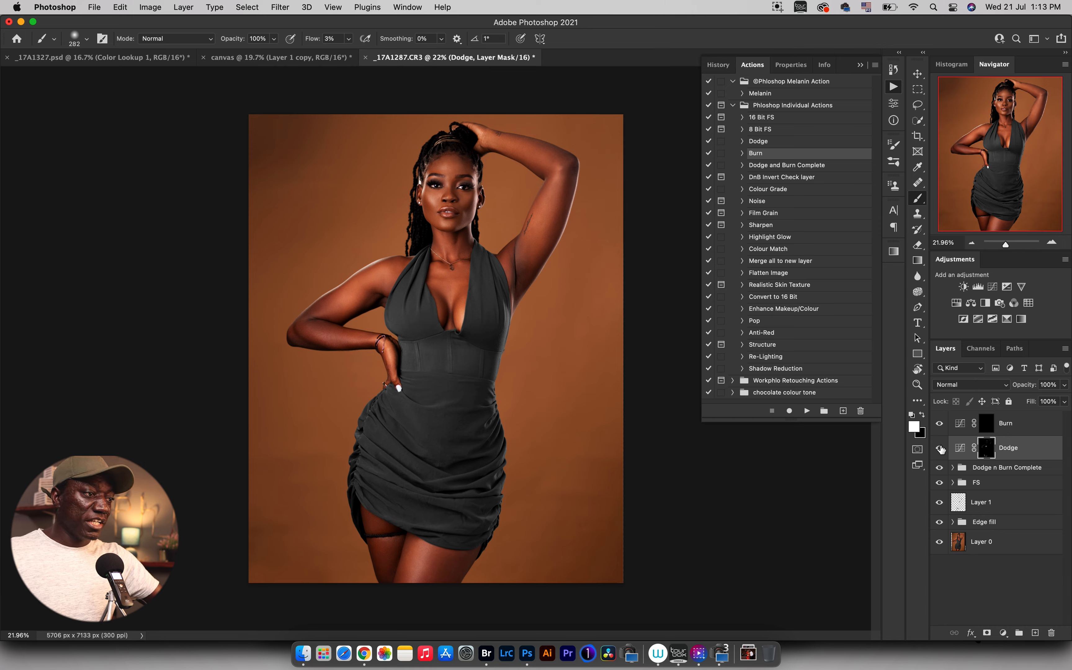
- Deepen the shadows along the body and dress on the new Burn mask in white, enlarging the brush to size 500
{"action": "left_click", "coordinate": [988, 425]}
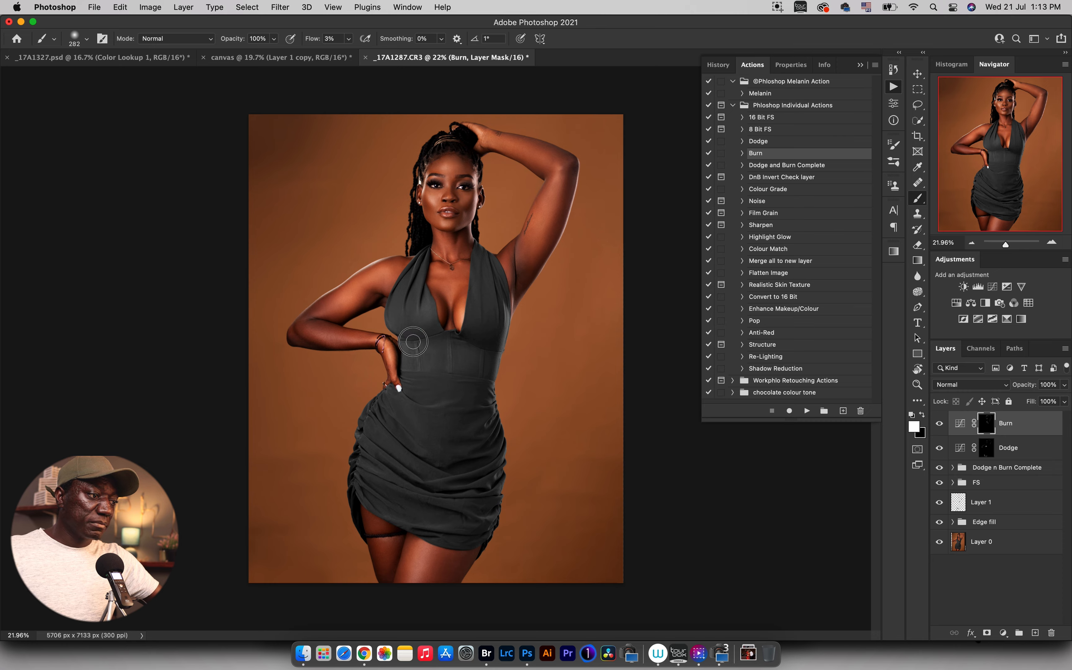
{"action": "key", "text": "bracketleft"}
{"action": "key", "text": "bracketright"}
{"action": "key", "text": "bracketright"}
{"action": "key", "text": "bracketright"}
{"action": "key", "text": "bracketright"}
{"action": "key", "text": "bracketright"}
{"action": "key", "text": "bracketright"}
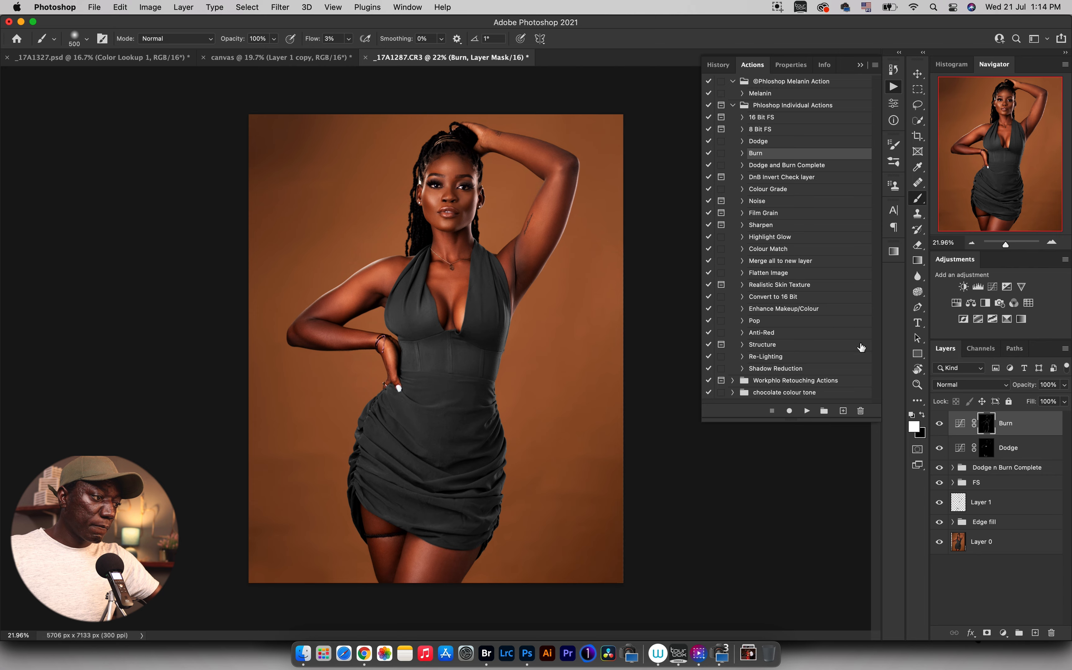
- Group the new Burn and Dodge layers and name the group Global DnB
{"action": "left_click", "coordinate": [1013, 449], "text": "shift"}
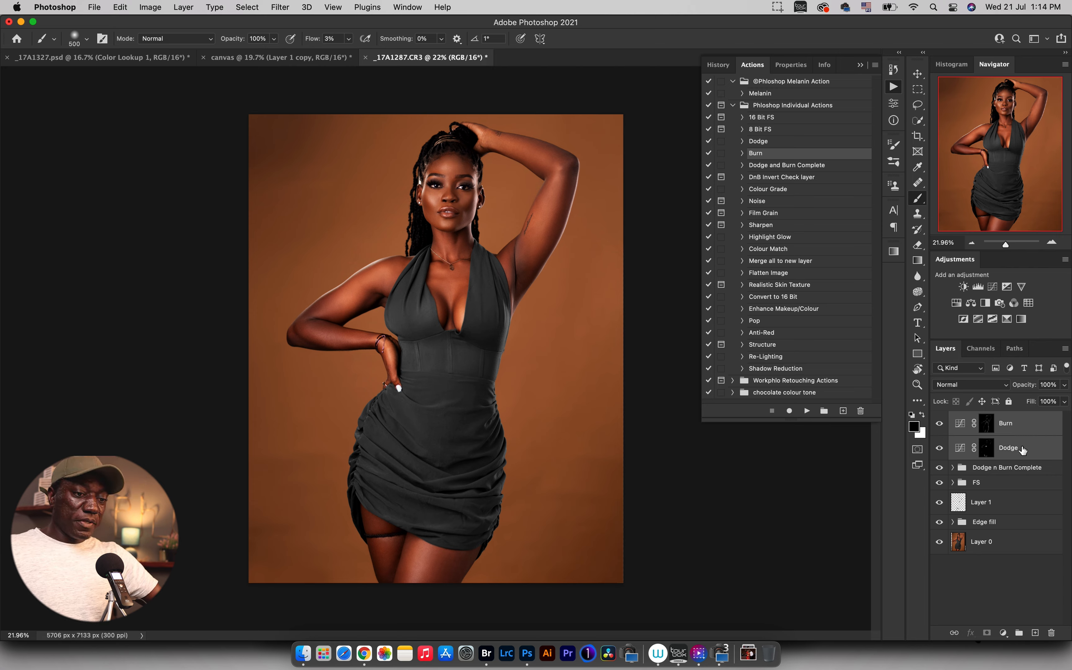
{"action": "key", "text": "super+g"}
{"action": "double_click", "coordinate": [984, 419]}
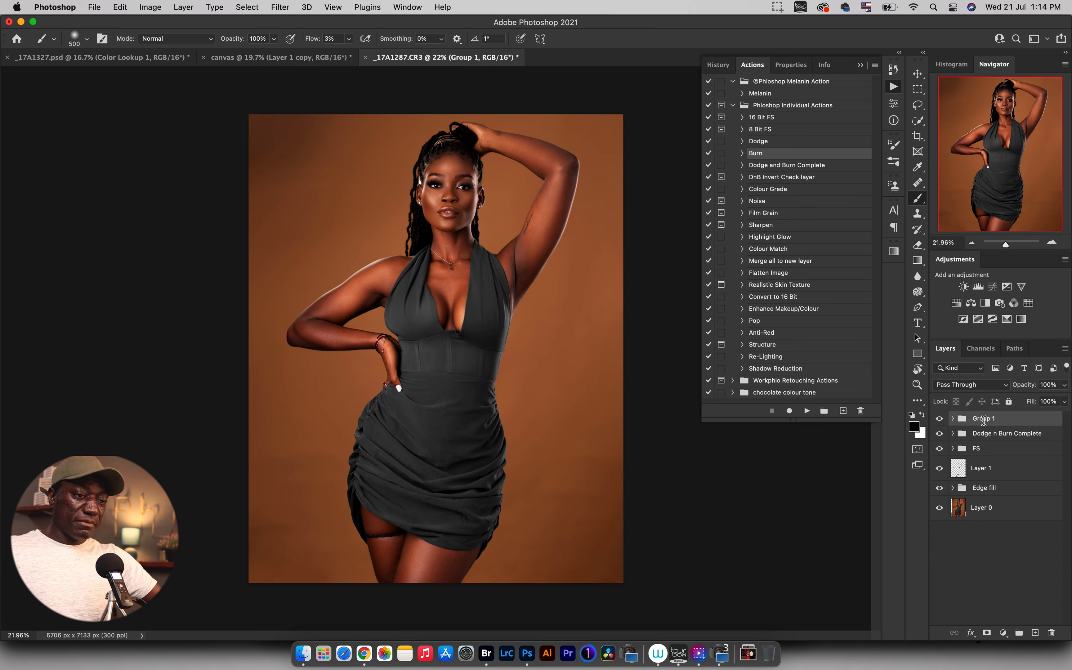
{"action": "type", "text": "Gl"}
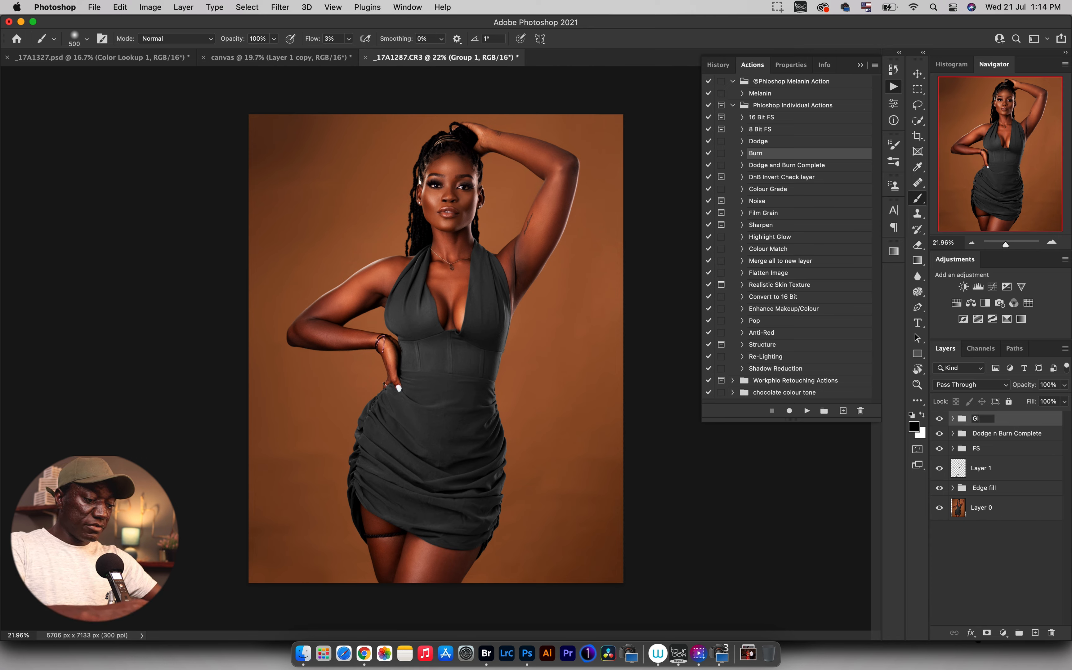
{"action": "type", "text": "obal Dn"}
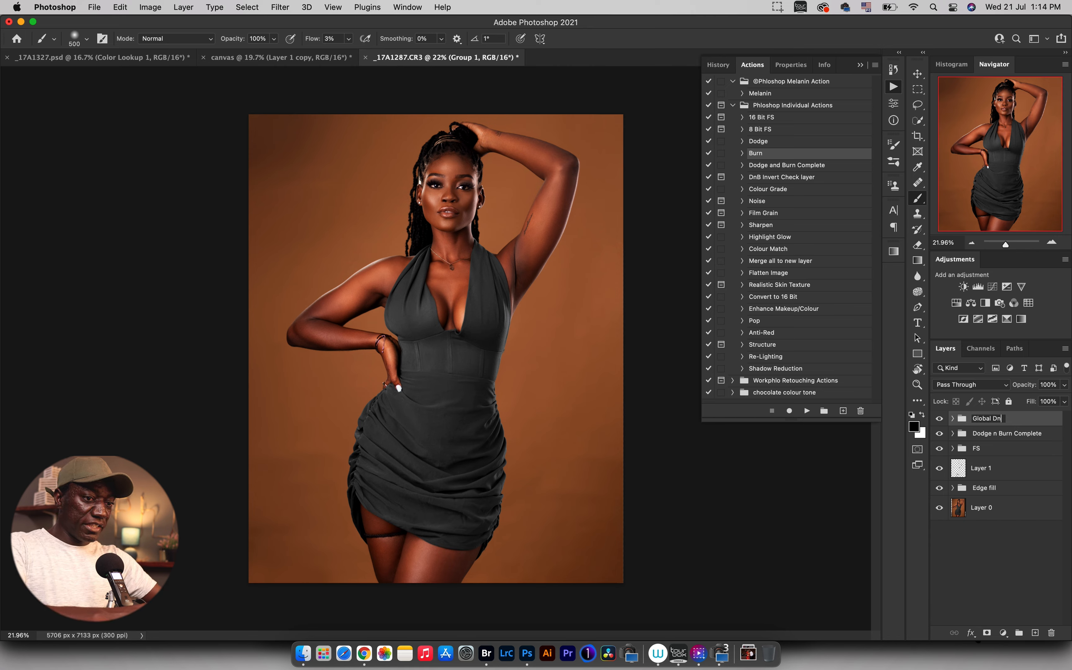
{"action": "type", "text": "B"}
{"action": "key", "text": "Return"}
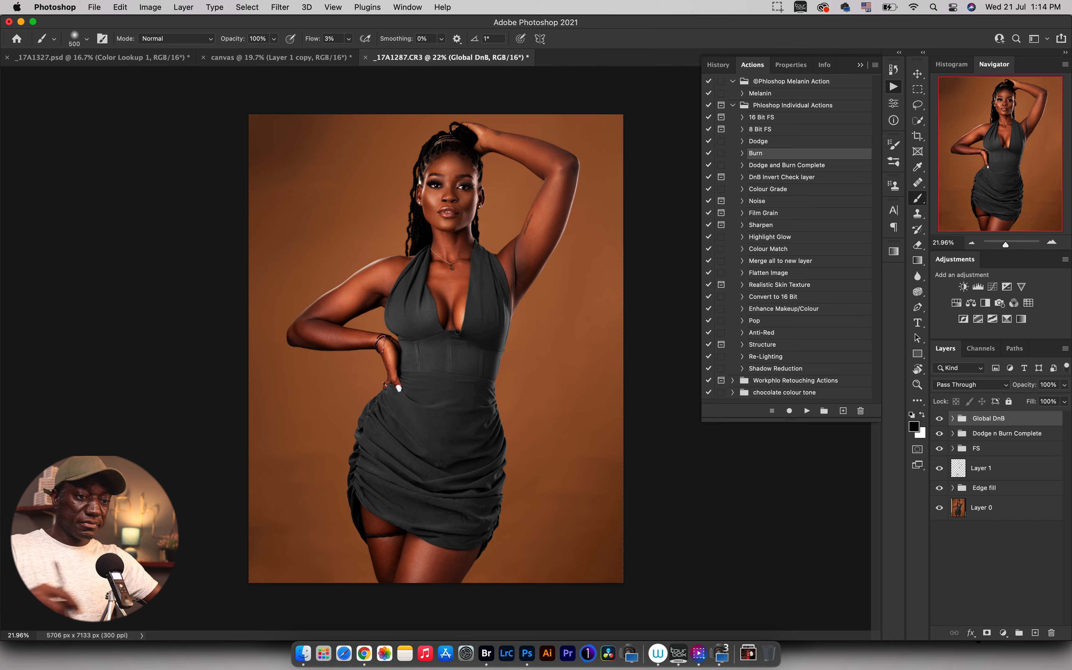
- Compare Global DnB on and off, lower its opacity to about 61%, and set the Dodge n Burn Complete group to 83%
{"action": "left_click", "coordinate": [940, 418]}
{"action": "left_click", "coordinate": [940, 418]}
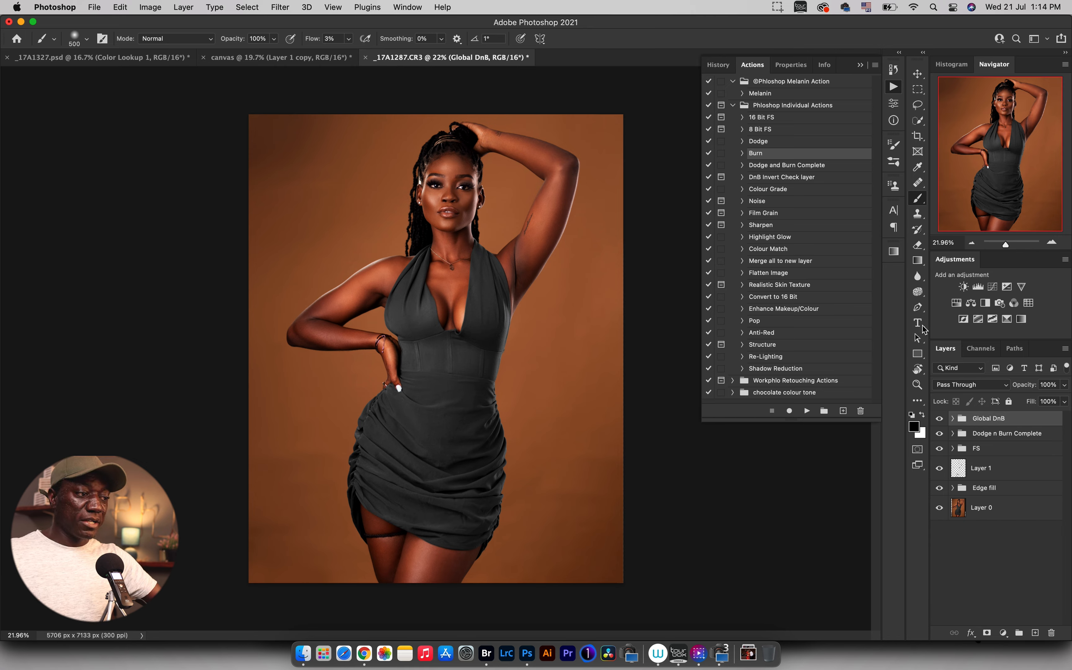
{"action": "left_click_drag", "start_coordinate": [1024, 387], "coordinate": [1004, 386]}
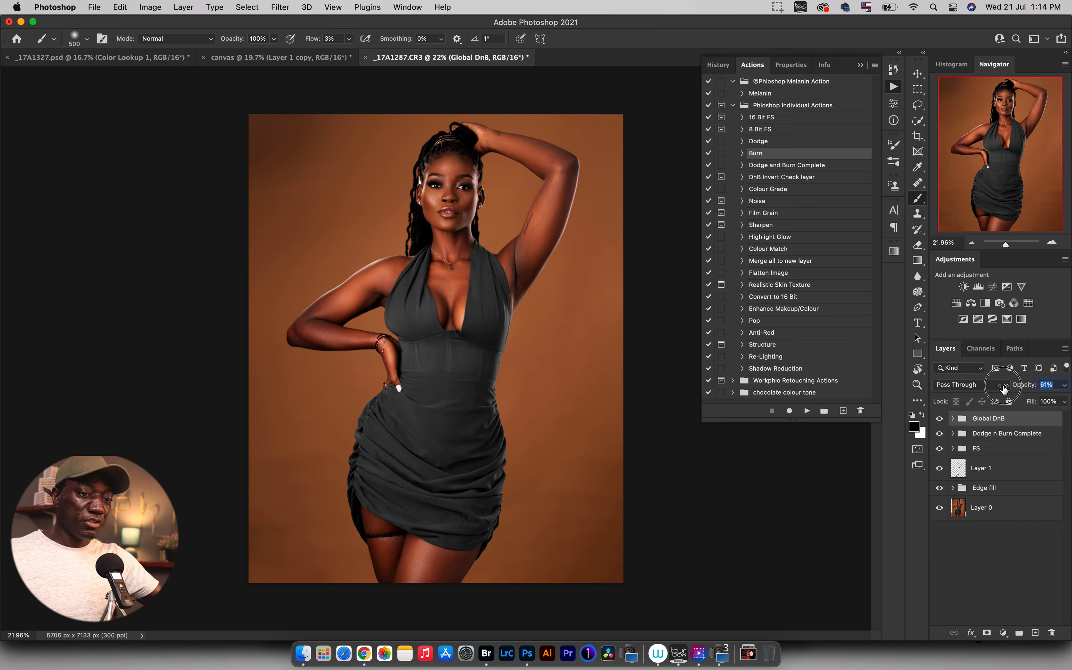
{"action": "left_click", "coordinate": [999, 434]}
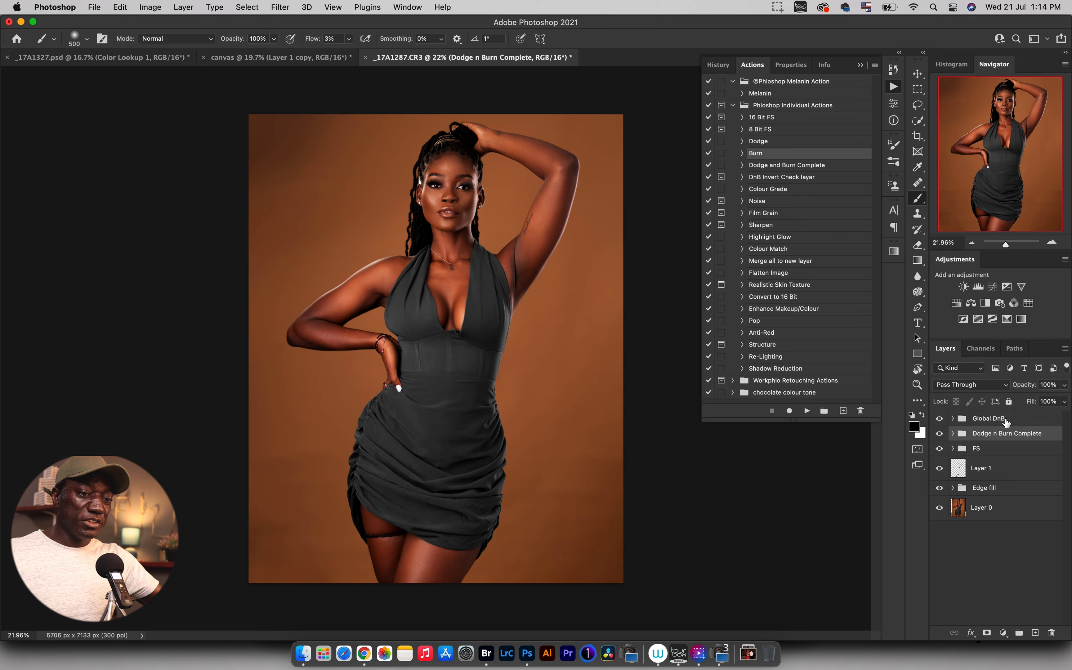
{"action": "left_click_drag", "start_coordinate": [1023, 389], "coordinate": [1013, 387]}
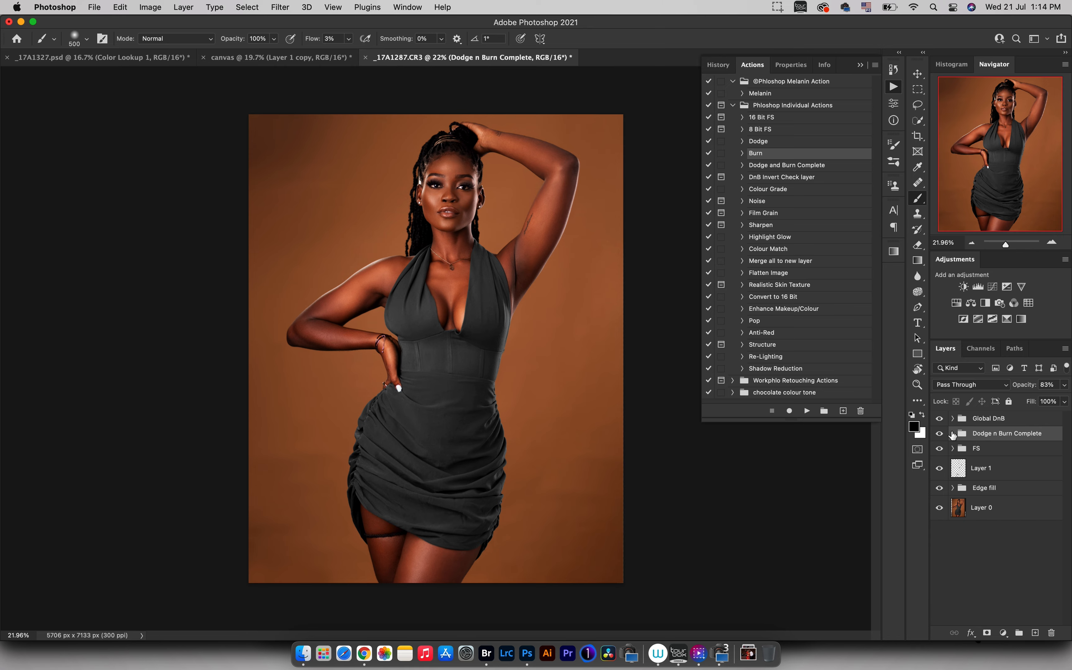
{"action": "left_click", "coordinate": [917, 402]}
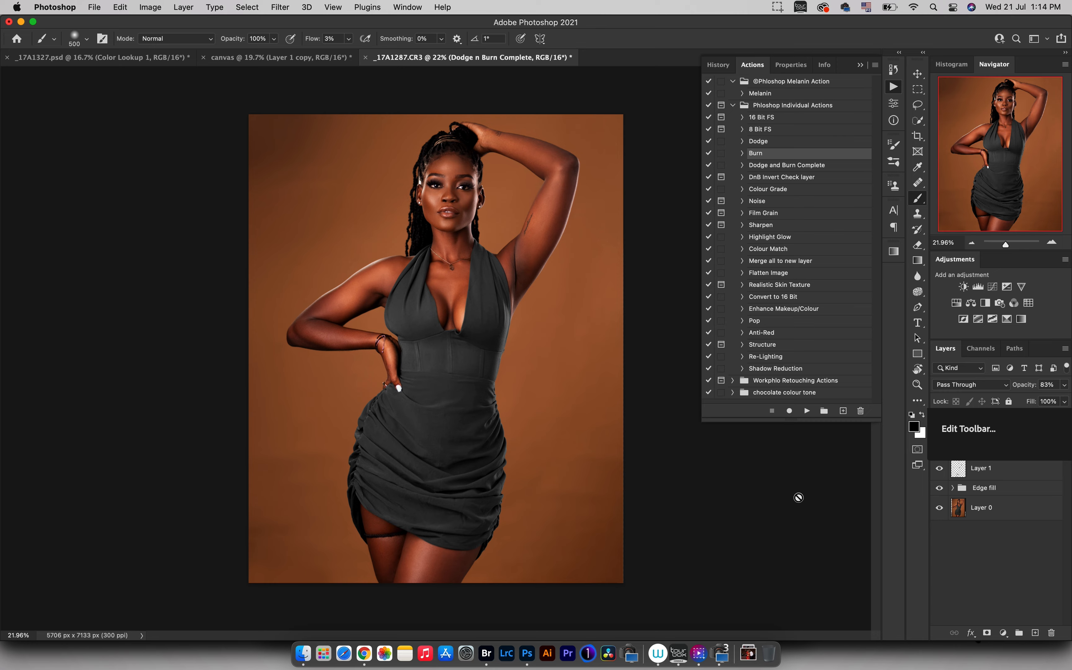
- Hide all retouching layers above Layer 0 and turn them back on one by one, from Edge fill up to Global DnB
{"action": "left_click_drag", "start_coordinate": [940, 419], "coordinate": [942, 491]}
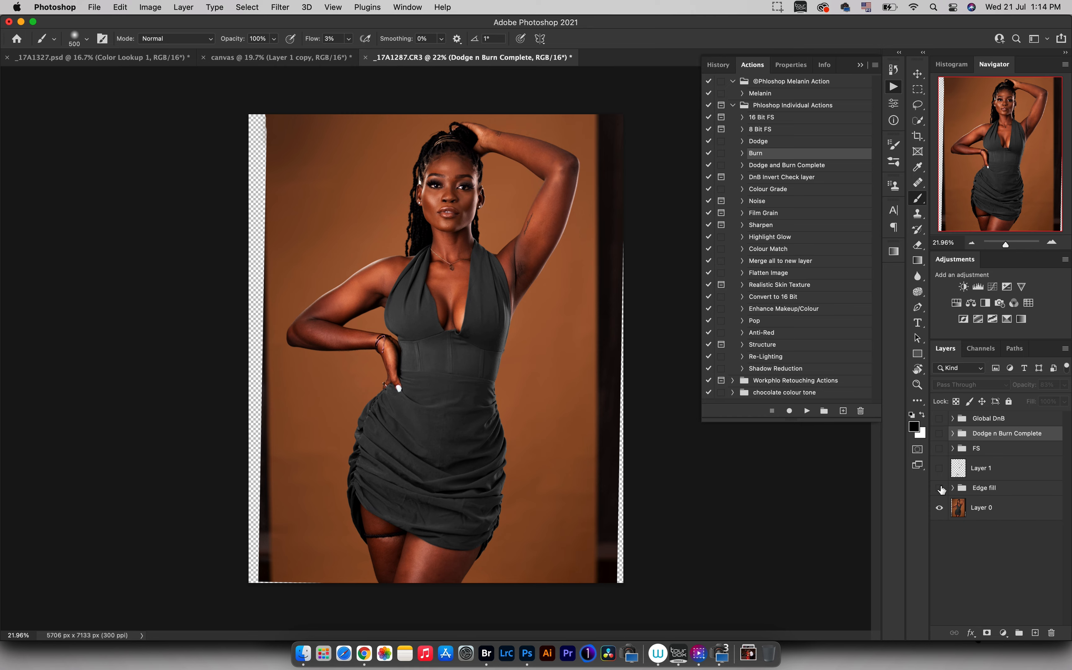
{"action": "left_click", "coordinate": [939, 487]}
{"action": "left_click", "coordinate": [940, 469]}
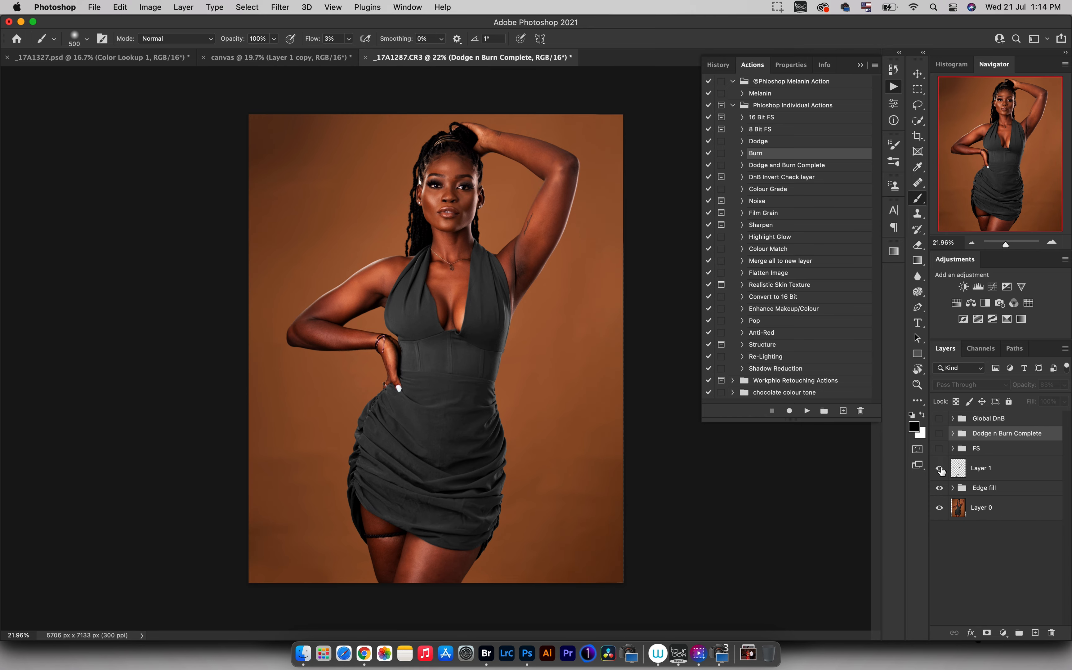
{"action": "left_click", "coordinate": [940, 448]}
{"action": "left_click", "coordinate": [939, 434]}
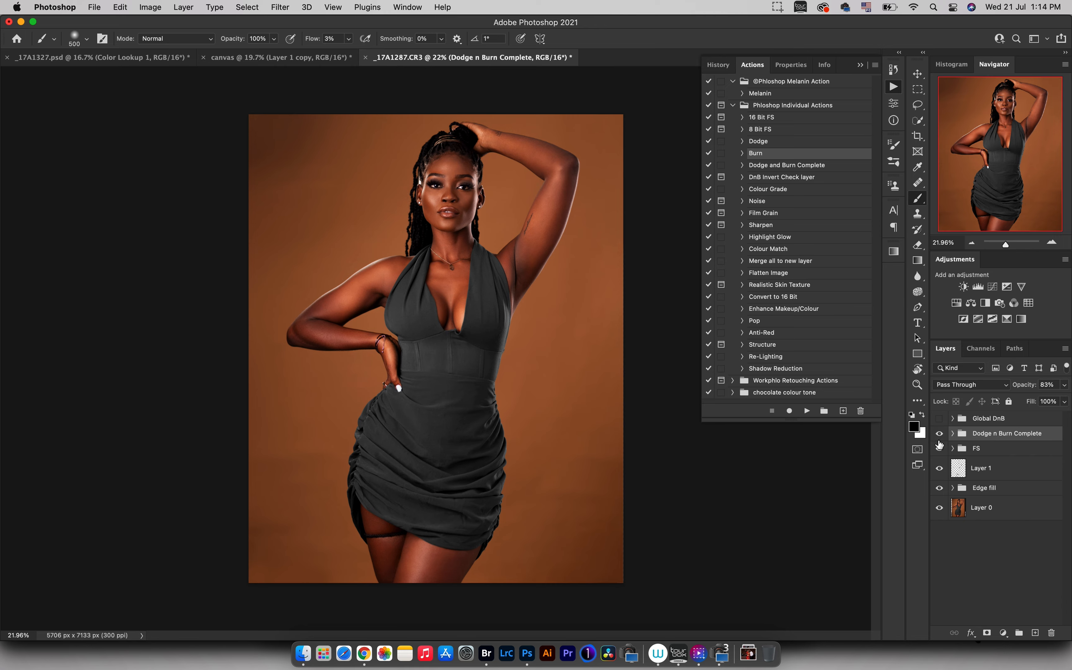
{"action": "left_click", "coordinate": [939, 418]}
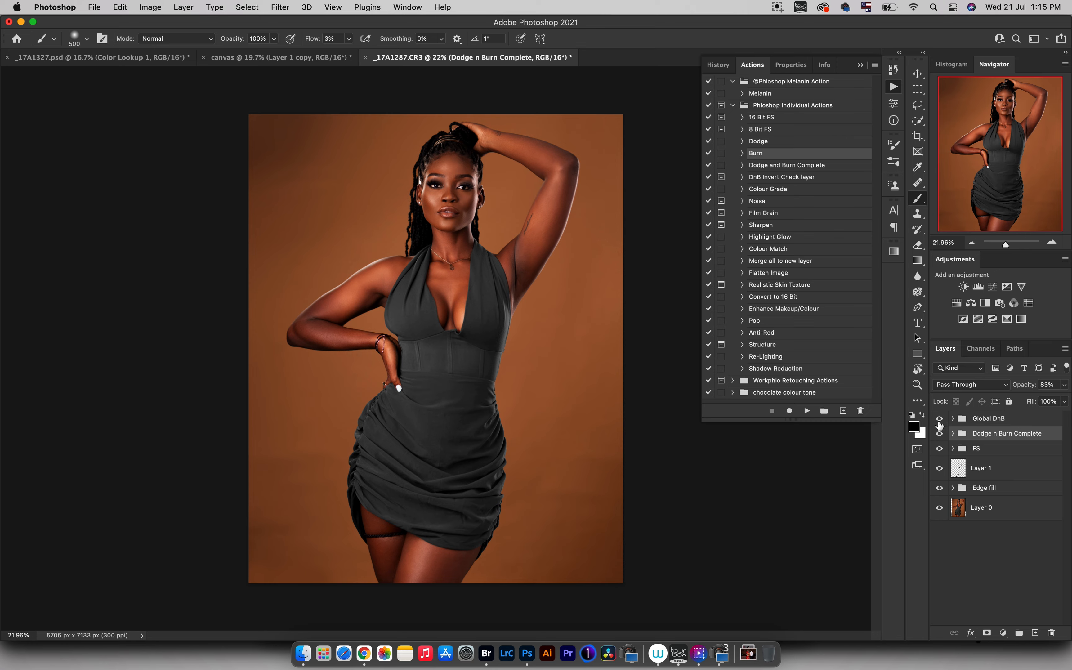
{"action": "left_click", "coordinate": [915, 402]}
- Run the Colour Match action above the Global DnB group
{"action": "left_click", "coordinate": [996, 421]}
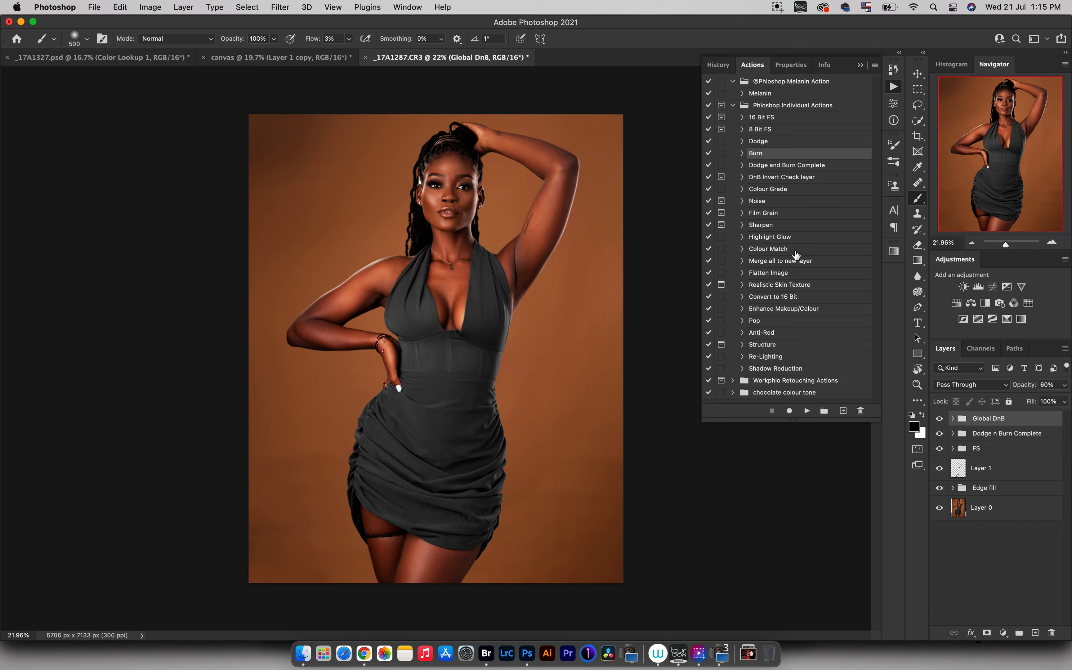
{"action": "left_click", "coordinate": [769, 250]}
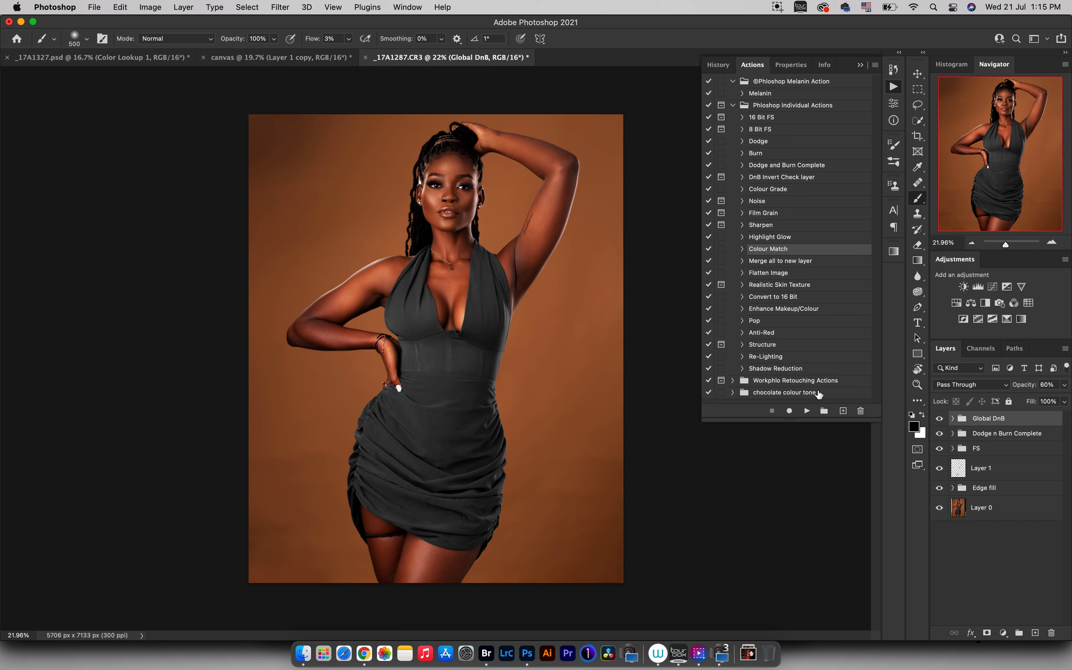
{"action": "left_click", "coordinate": [811, 411]}
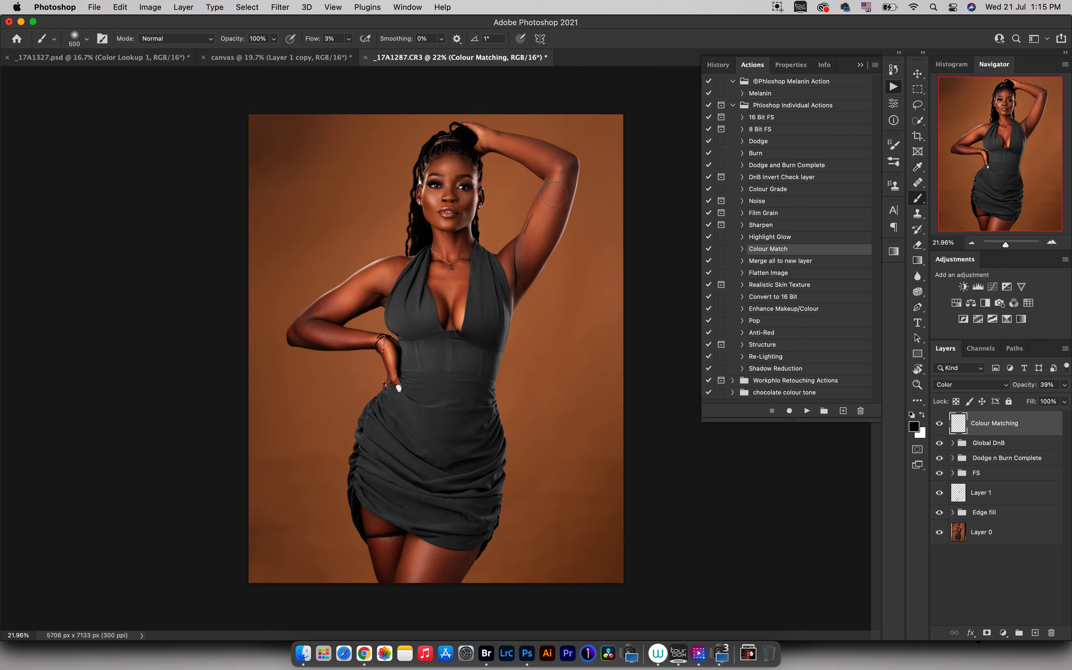
- Sample the chest's skin tone and paint it over the shoulder, neck and raised arm on the Colour Matching layer with 93% flow
{"action": "left_click_drag", "start_coordinate": [529, 222], "coordinate": [513, 226]}
{"action": "left_click", "coordinate": [457, 290], "text": "alt"}
{"action": "left_click_drag", "start_coordinate": [395, 268], "coordinate": [388, 267]}
{"action": "left_click_drag", "start_coordinate": [310, 39], "coordinate": [365, 40]}
{"action": "mouse_move", "coordinate": [376, 289]}
{"action": "left_mouse_down"}
{"action": "mouse_move", "coordinate": [360, 305]}
{"action": "mouse_move", "coordinate": [384, 299]}
{"action": "mouse_move", "coordinate": [340, 294]}
{"action": "mouse_move", "coordinate": [295, 334]}
{"action": "mouse_move", "coordinate": [320, 334]}
{"action": "mouse_move", "coordinate": [332, 318]}
{"action": "mouse_move", "coordinate": [333, 341]}
{"action": "mouse_move", "coordinate": [377, 339]}
{"action": "mouse_move", "coordinate": [391, 369]}
{"action": "mouse_move", "coordinate": [435, 288]}
{"action": "mouse_move", "coordinate": [444, 311]}
{"action": "mouse_move", "coordinate": [446, 272]}
{"action": "mouse_move", "coordinate": [450, 314]}
{"action": "mouse_move", "coordinate": [463, 269]}
{"action": "mouse_move", "coordinate": [438, 248]}
{"action": "mouse_move", "coordinate": [437, 228]}
{"action": "mouse_move", "coordinate": [464, 251]}
{"action": "mouse_move", "coordinate": [466, 241]}
{"action": "mouse_move", "coordinate": [437, 217]}
{"action": "mouse_move", "coordinate": [454, 226]}
{"action": "mouse_move", "coordinate": [469, 207]}
{"action": "mouse_move", "coordinate": [468, 217]}
{"action": "mouse_move", "coordinate": [455, 202]}
{"action": "mouse_move", "coordinate": [466, 202]}
{"action": "mouse_move", "coordinate": [432, 192]}
{"action": "mouse_move", "coordinate": [454, 162]}
{"action": "left_mouse_up"}
{"action": "mouse_move", "coordinate": [522, 256]}
{"action": "left_mouse_down"}
{"action": "mouse_move", "coordinate": [512, 277]}
{"action": "mouse_move", "coordinate": [523, 250]}
{"action": "mouse_move", "coordinate": [513, 307]}
{"action": "mouse_move", "coordinate": [535, 254]}
{"action": "mouse_move", "coordinate": [524, 263]}
{"action": "mouse_move", "coordinate": [521, 245]}
{"action": "mouse_move", "coordinate": [546, 155]}
{"action": "mouse_move", "coordinate": [525, 155]}
{"action": "mouse_move", "coordinate": [544, 167]}
{"action": "mouse_move", "coordinate": [476, 130]}
{"action": "mouse_move", "coordinate": [555, 154]}
{"action": "mouse_move", "coordinate": [484, 120]}
{"action": "left_mouse_up"}
- Undo the last stroke at the raised hand and erase the colour spill on the backdrop beside it
{"action": "key", "text": "x"}
{"action": "mouse_move", "coordinate": [490, 119]}
{"action": "left_mouse_down"}
{"action": "mouse_move", "coordinate": [501, 131]}
{"action": "mouse_move", "coordinate": [495, 121]}
{"action": "left_mouse_up"}
{"action": "key", "text": "super+z"}
{"action": "key", "text": "e"}
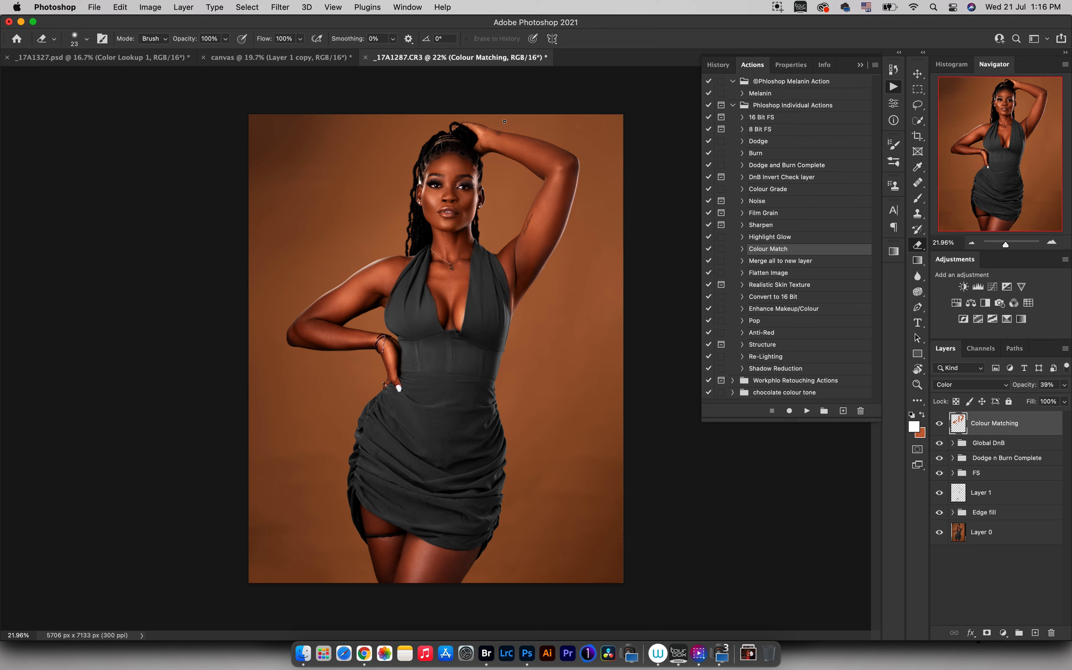
{"action": "left_click_drag", "start_coordinate": [501, 120], "coordinate": [529, 120]}
- Touch up the colour on the raised forearm and elbow with brush size 172, and swap the foreground and background colours
{"action": "key", "text": "z"}
{"action": "mouse_move", "coordinate": [533, 139]}
{"action": "left_mouse_down"}
{"action": "mouse_move", "coordinate": [606, 154]}
{"action": "mouse_move", "coordinate": [582, 158]}
{"action": "left_mouse_up"}
{"action": "left_click_drag", "start_coordinate": [503, 208], "coordinate": [489, 278]}
{"action": "key", "text": "b"}
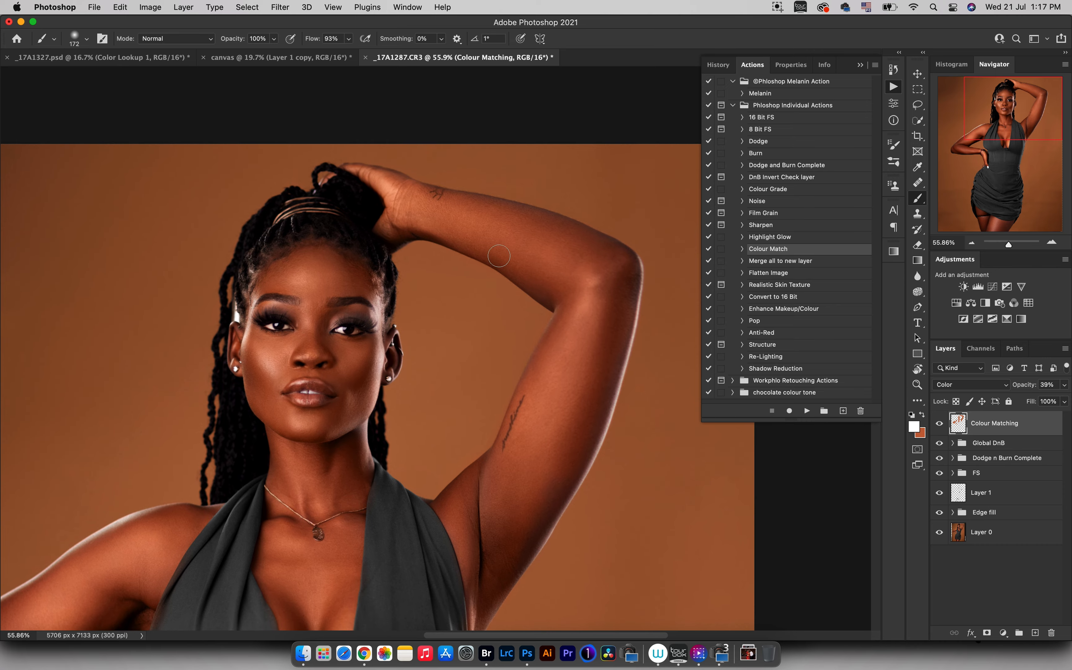
{"action": "left_click_drag", "start_coordinate": [552, 218], "coordinate": [534, 213]}
{"action": "left_click_drag", "start_coordinate": [603, 248], "coordinate": [607, 247]}
{"action": "key", "text": "x"}
- Paint the sampled orange skin tone over both thighs on the Colour Matching layer with brush size 345
{"action": "key", "text": "z"}
{"action": "left_click_drag", "start_coordinate": [474, 390], "coordinate": [426, 407]}
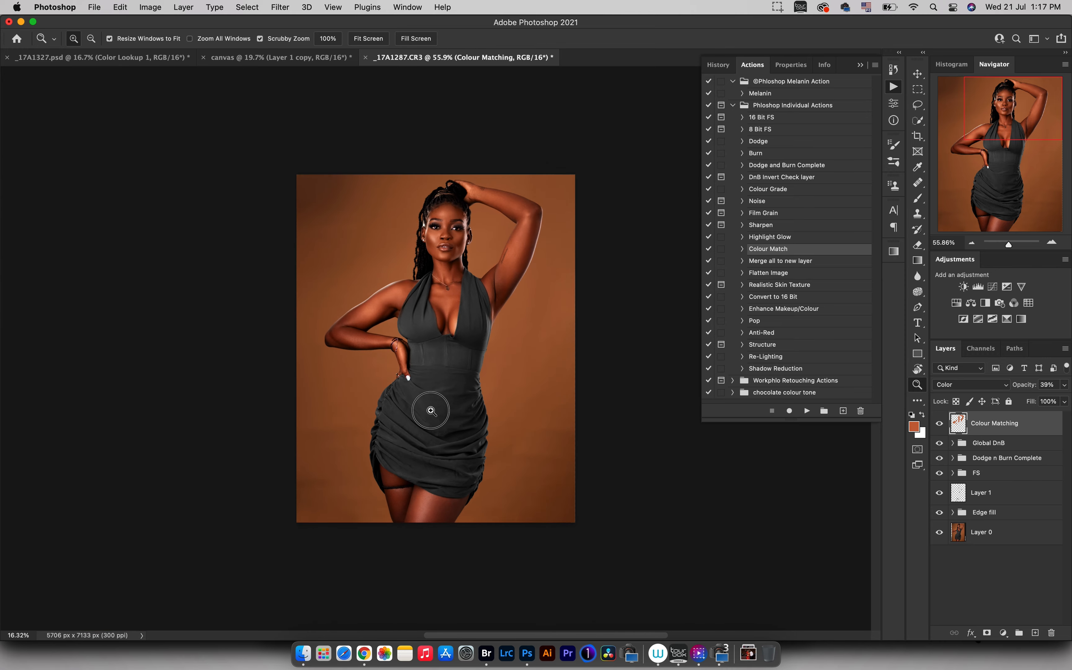
{"action": "mouse_move", "coordinate": [431, 509]}
{"action": "left_mouse_down"}
{"action": "mouse_move", "coordinate": [467, 509]}
{"action": "mouse_move", "coordinate": [443, 505]}
{"action": "left_mouse_up"}
{"action": "key", "text": "b"}
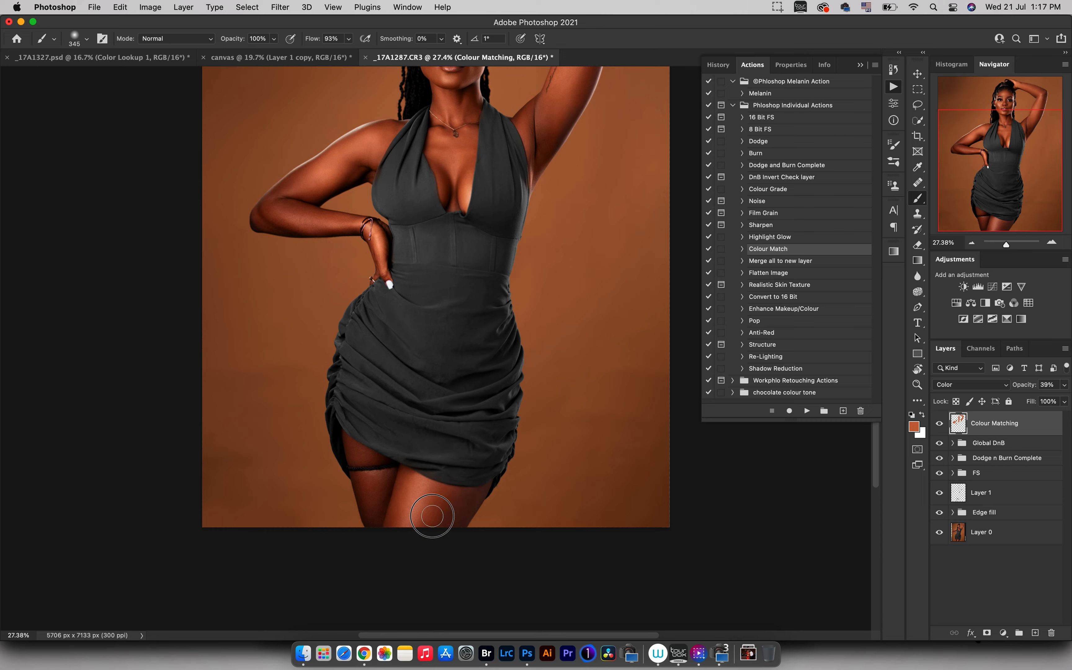
{"action": "left_click_drag", "start_coordinate": [468, 496], "coordinate": [423, 512]}
{"action": "mouse_move", "coordinate": [361, 487]}
{"action": "left_mouse_down"}
{"action": "mouse_move", "coordinate": [375, 506]}
{"action": "mouse_move", "coordinate": [375, 488]}
{"action": "mouse_move", "coordinate": [388, 480]}
{"action": "mouse_move", "coordinate": [387, 493]}
{"action": "mouse_move", "coordinate": [394, 479]}
{"action": "mouse_move", "coordinate": [367, 479]}
{"action": "mouse_move", "coordinate": [398, 471]}
{"action": "mouse_move", "coordinate": [354, 461]}
{"action": "mouse_move", "coordinate": [348, 441]}
{"action": "mouse_move", "coordinate": [377, 456]}
{"action": "left_mouse_up"}
- Compare the Colour Matching layer on and off, and lower its opacity to 22%
{"action": "key", "text": "z"}
{"action": "left_click_drag", "start_coordinate": [426, 394], "coordinate": [410, 379]}
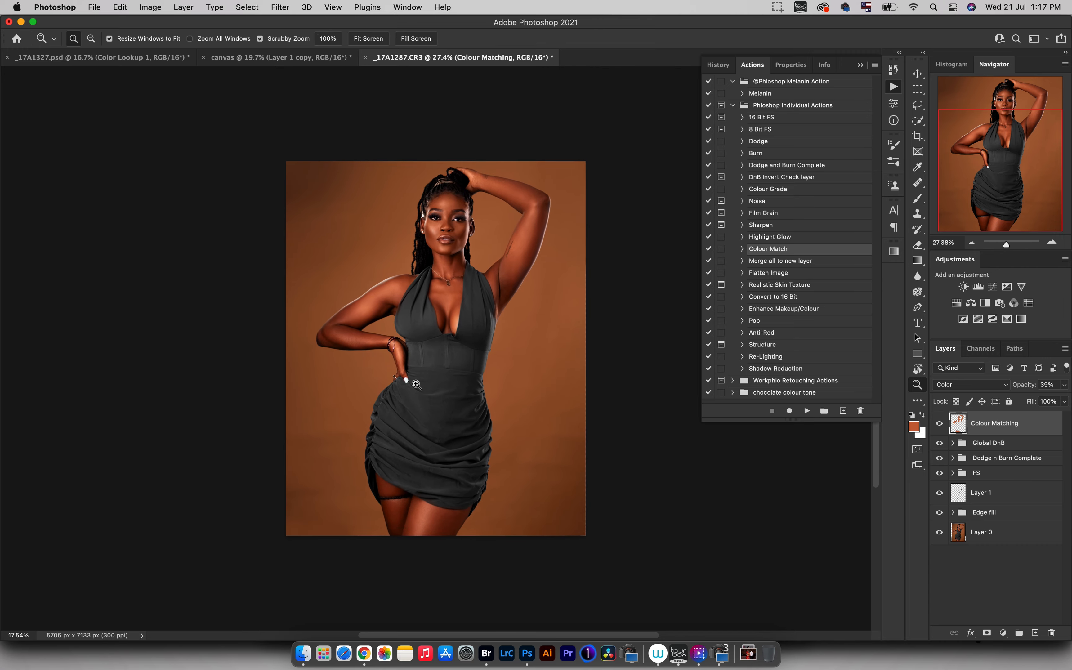
{"action": "left_click", "coordinate": [939, 425]}
{"action": "left_click", "coordinate": [938, 425]}
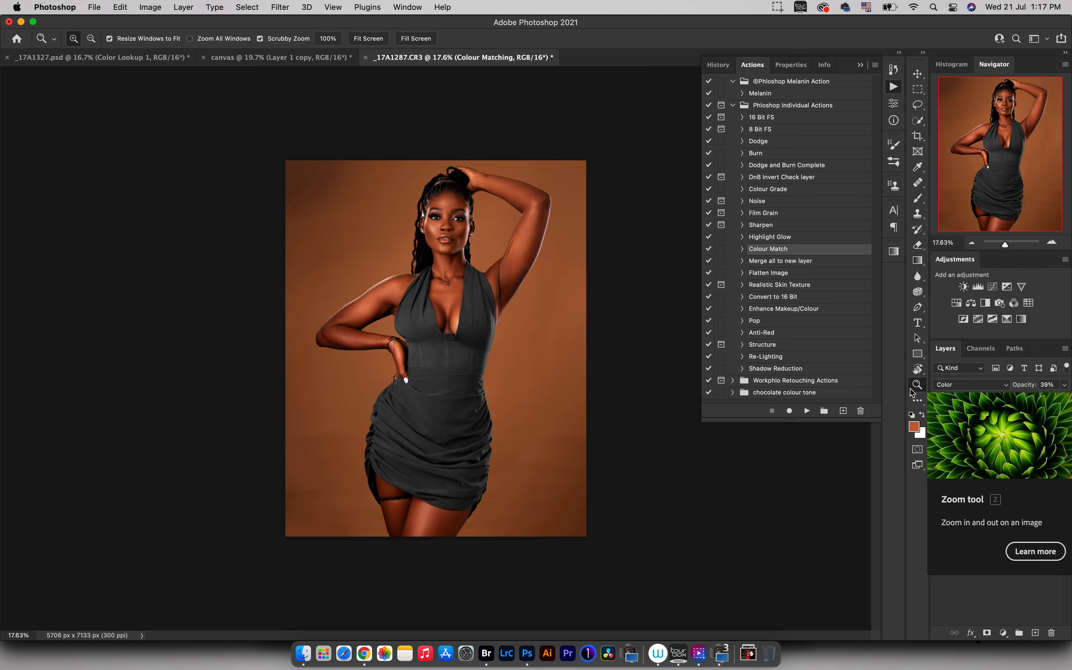
{"action": "mouse_move", "coordinate": [1025, 388]}
{"action": "left_mouse_down"}
{"action": "mouse_move", "coordinate": [1014, 387]}
{"action": "mouse_move", "coordinate": [1027, 383]}
{"action": "left_mouse_up"}
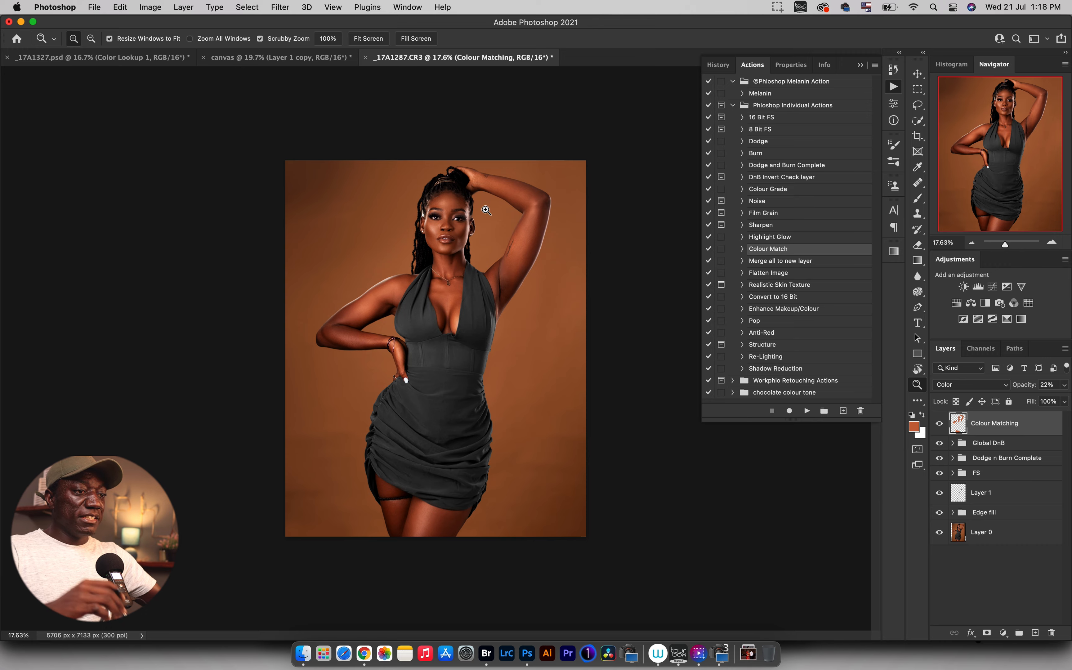
- Collapse the Actions panel, view the dark textured canvas document and return to the portrait
{"action": "left_click", "coordinate": [861, 65]}
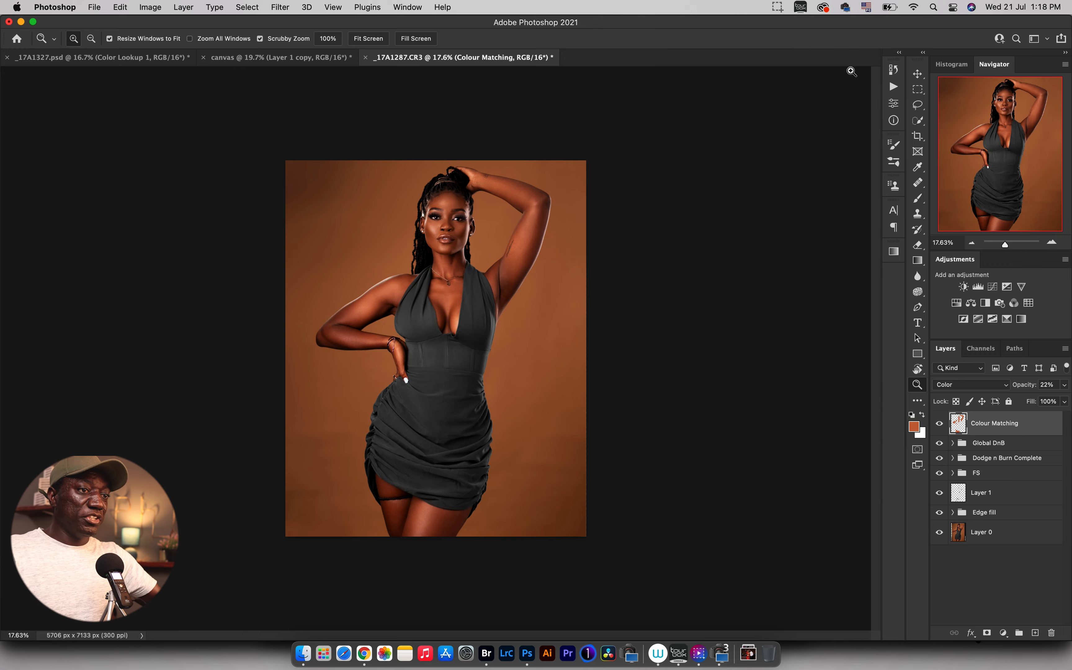
{"action": "left_click", "coordinate": [287, 59]}
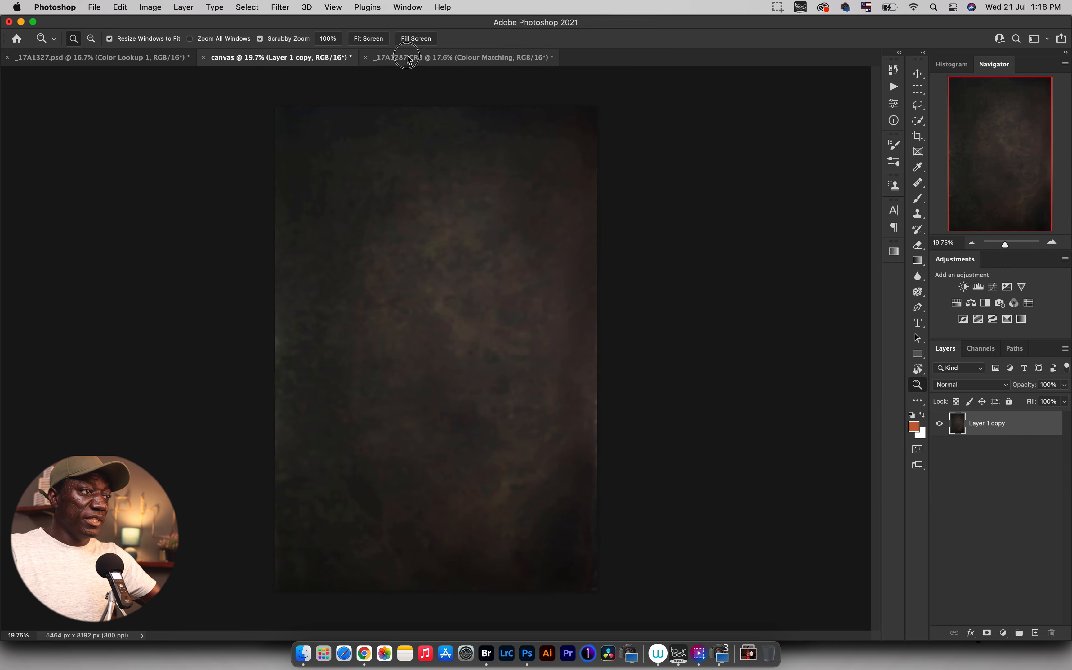
{"action": "left_click", "coordinate": [381, 56]}
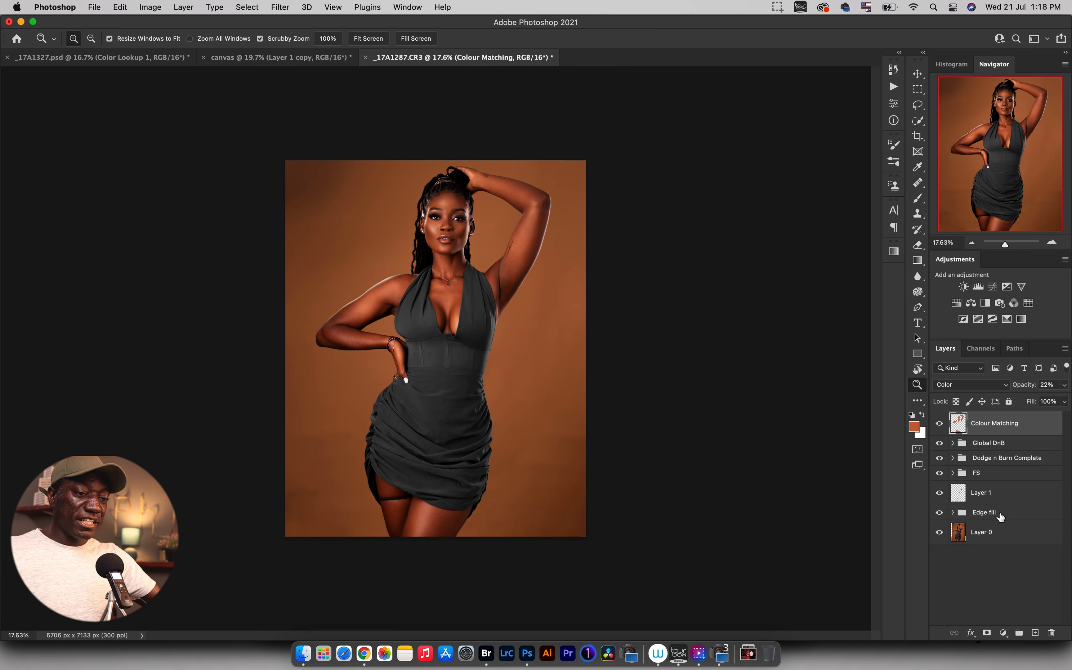
- Convert the layers from Edge fill to Colour Matching into one smart object, and compare it on and off
{"action": "left_click", "coordinate": [988, 513], "text": "shift"}
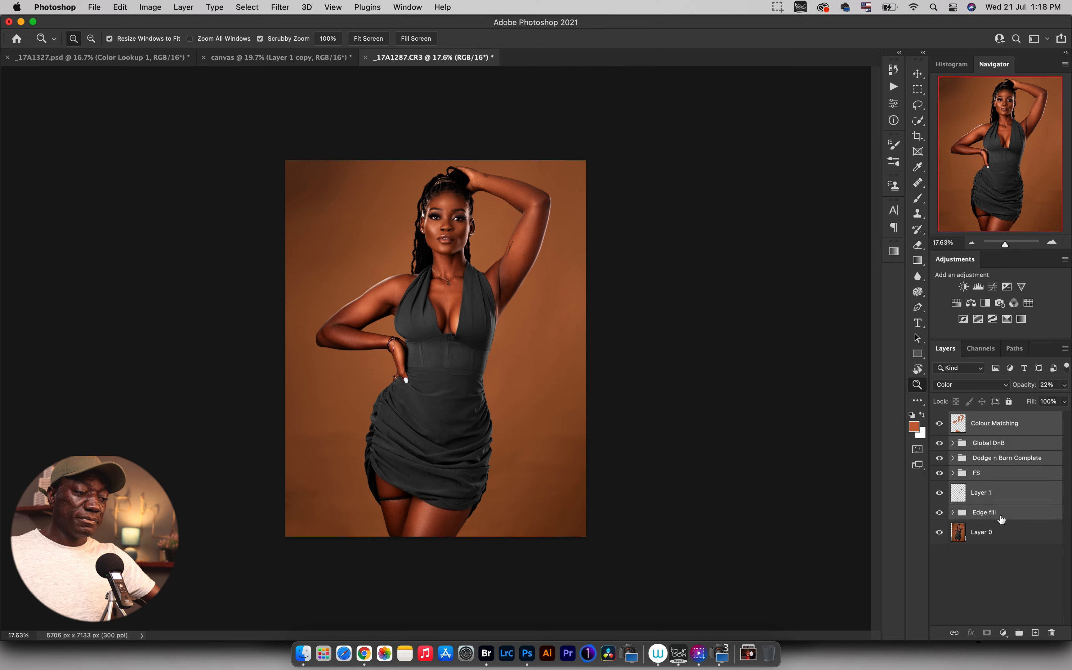
{"action": "right_click", "coordinate": [1002, 519]}
{"action": "left_click", "coordinate": [913, 241]}
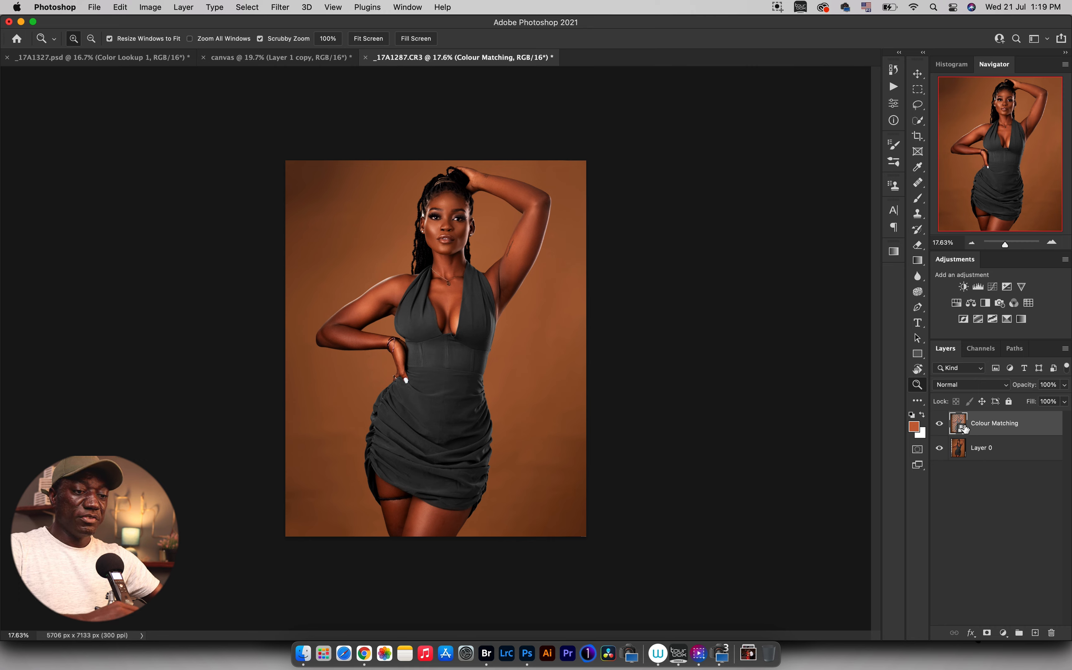
{"action": "left_click", "coordinate": [940, 425]}
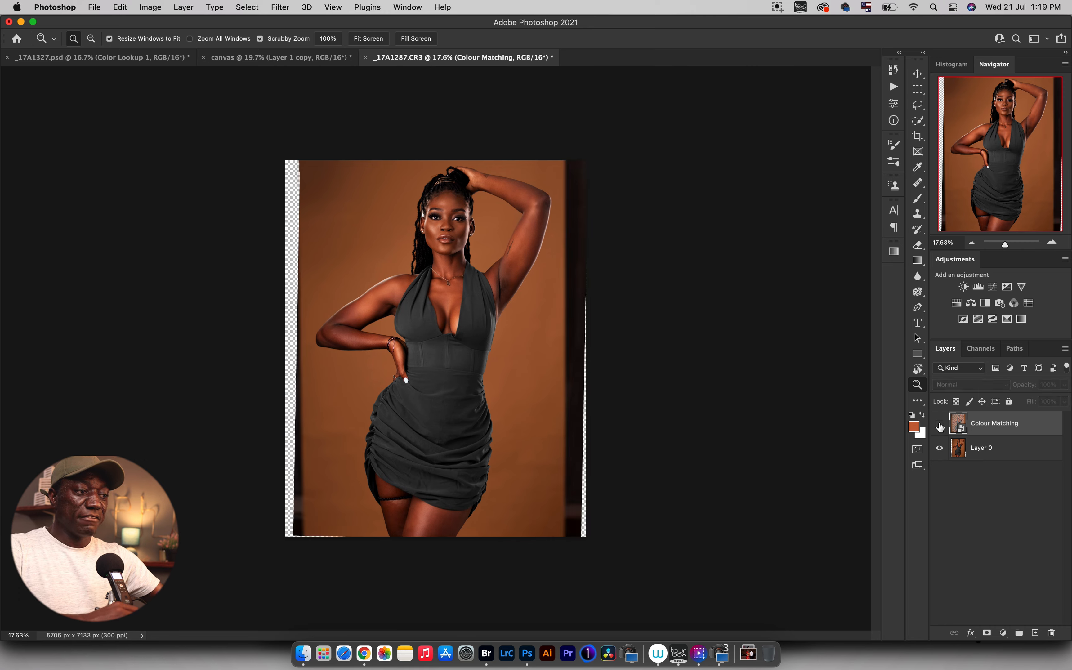
{"action": "left_click", "coordinate": [940, 425]}
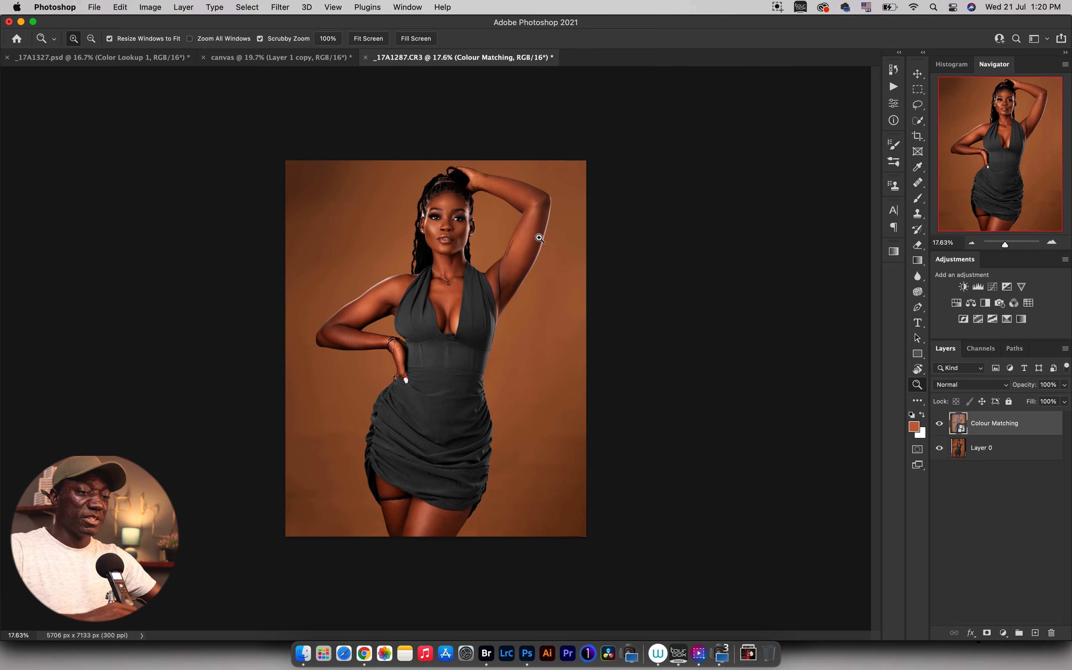
- Stamp all visible layers into a new top layer and select the subject on it with Select Subject
{"action": "key", "text": "alt"}
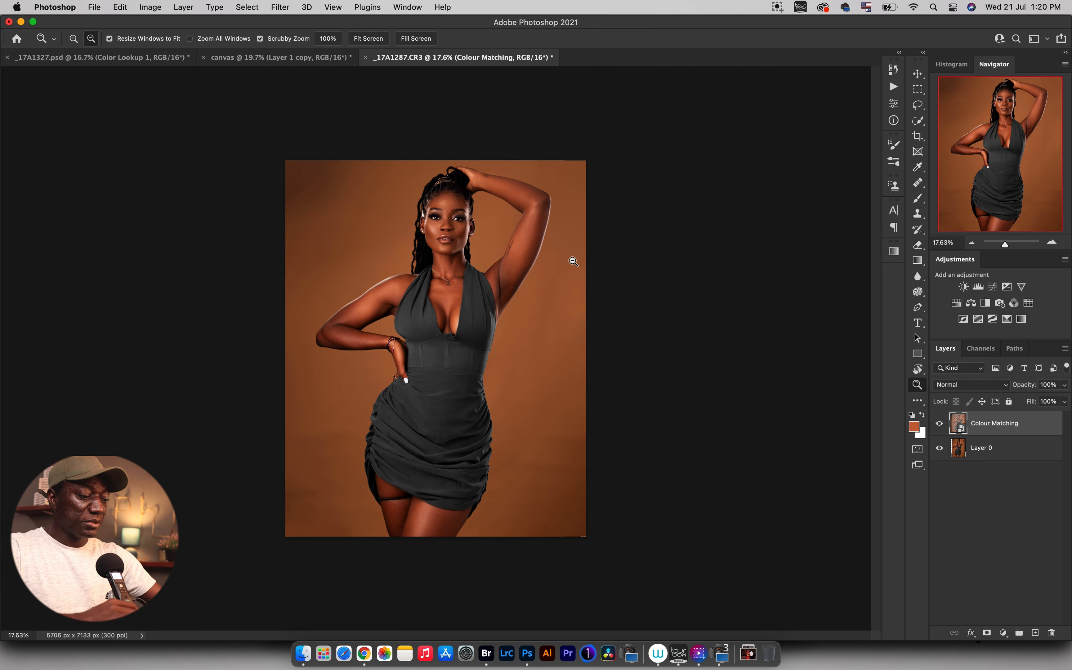
{"action": "key", "text": "super+alt+shift+e"}
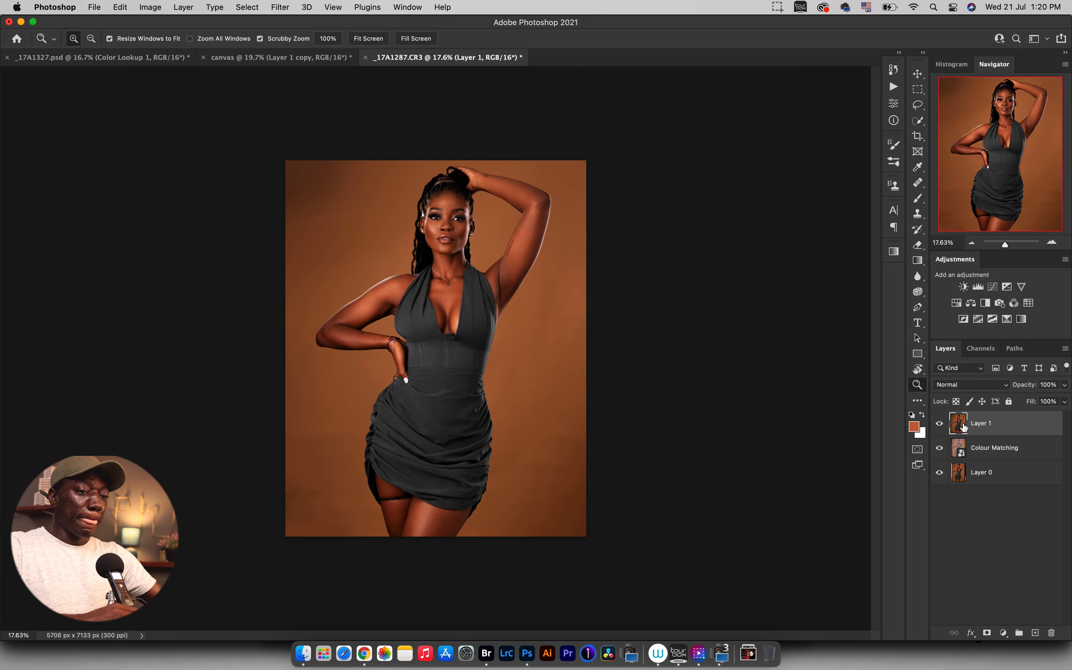
{"action": "key", "text": "w"}
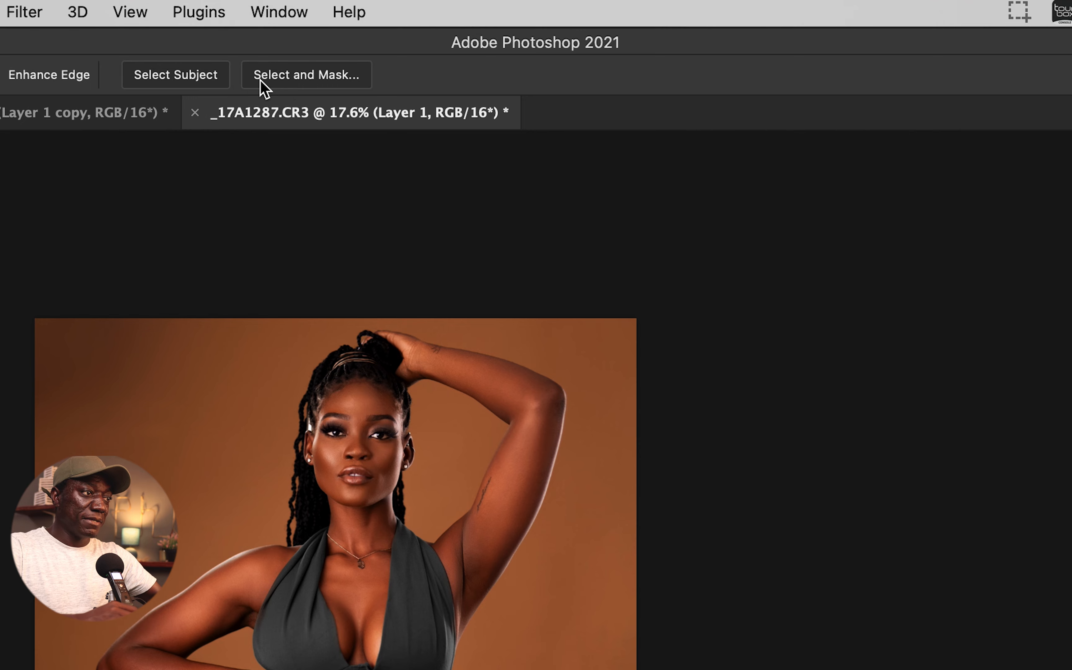
{"action": "left_click", "coordinate": [181, 75]}
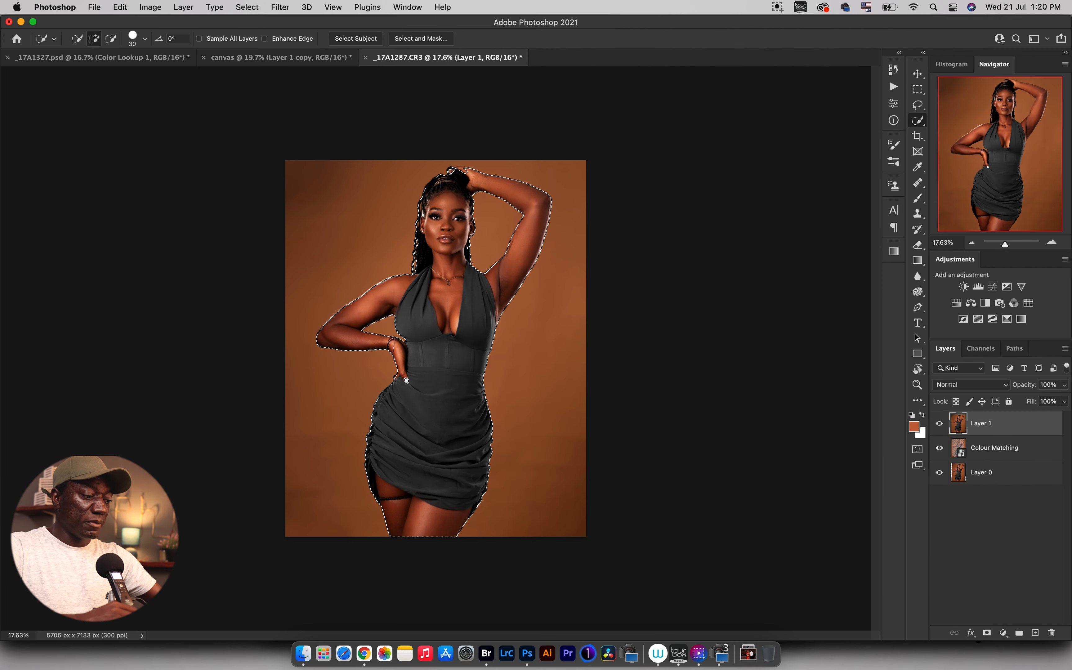
- Show the selection as a Quick Mask, check its edges, and paint the missed thumbnail at the waist into it in white
{"action": "key", "text": "q"}
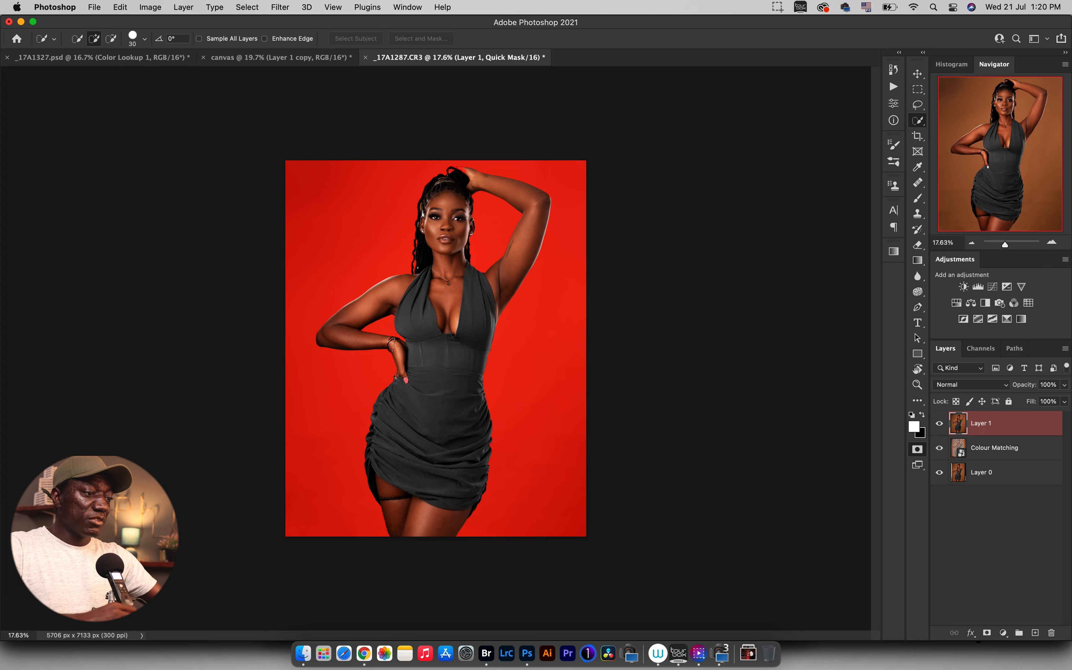
{"action": "key", "text": "z"}
{"action": "left_click_drag", "start_coordinate": [438, 181], "coordinate": [510, 179]}
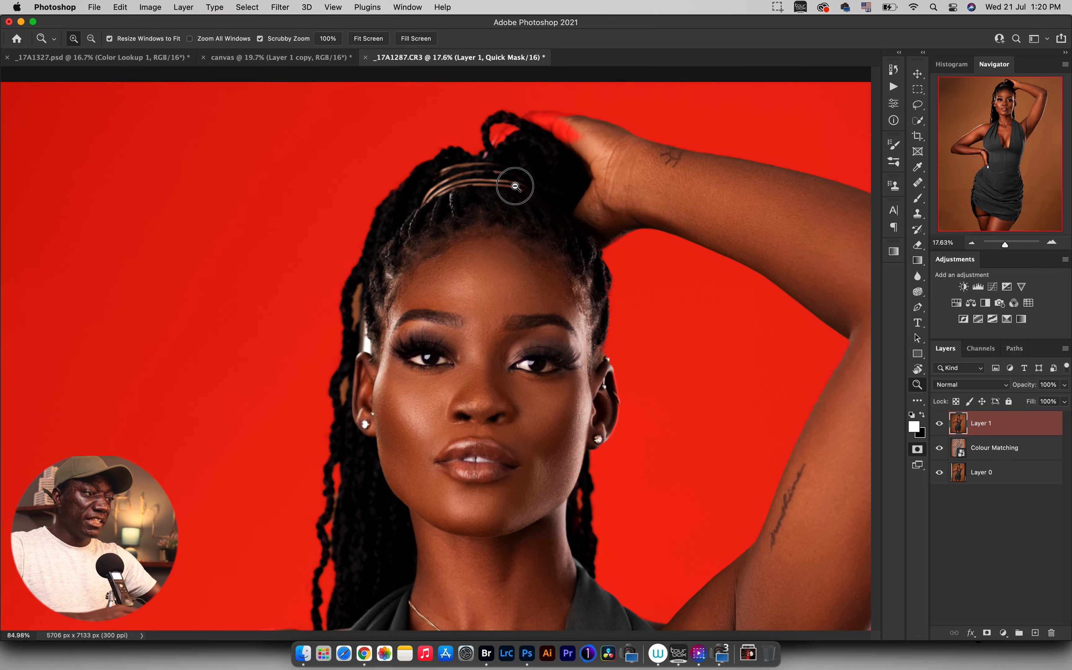
{"action": "scroll", "coordinate": [549, 340], "scroll_direction": "down", "scroll_amount": 15}
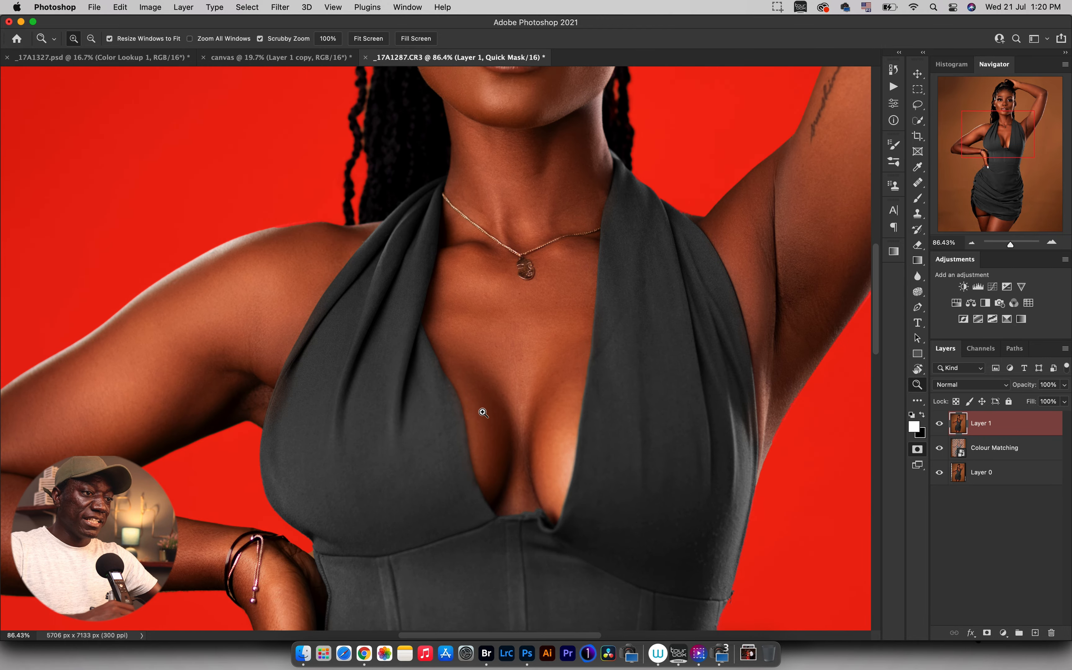
{"action": "scroll", "coordinate": [484, 412], "scroll_direction": "down", "scroll_amount": 15}
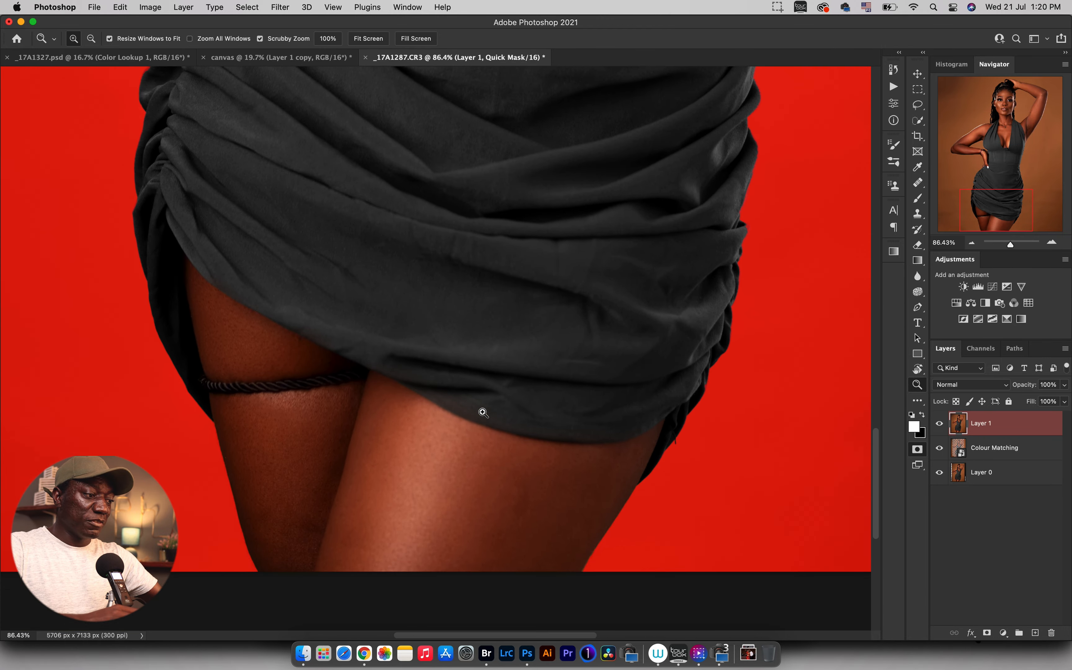
{"action": "scroll", "coordinate": [483, 413], "scroll_direction": "up", "scroll_amount": 12}
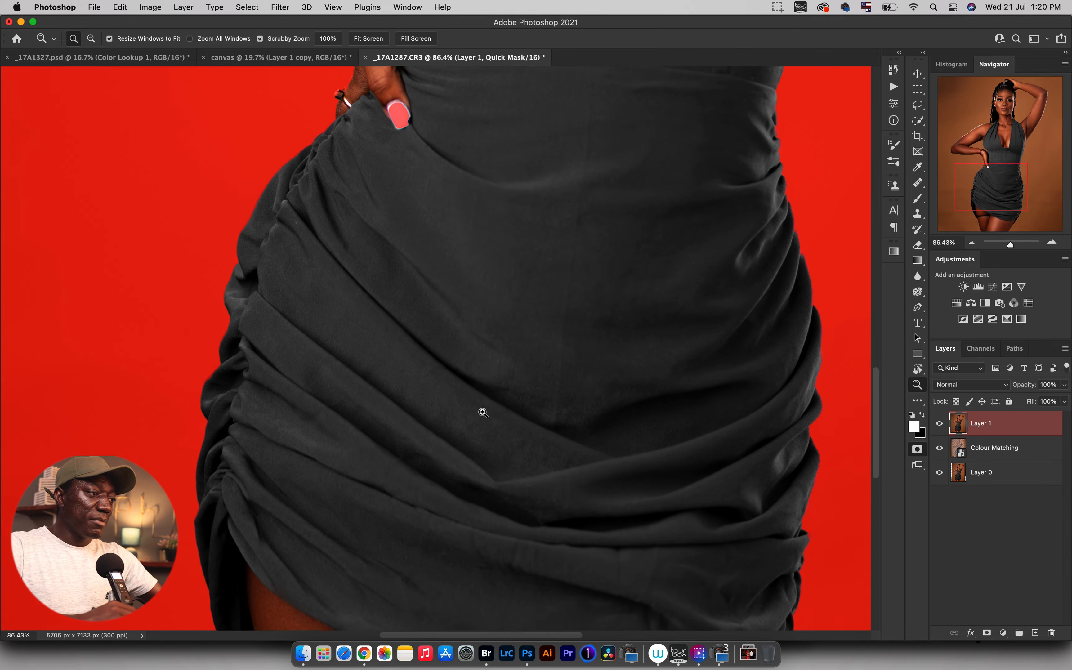
{"action": "scroll", "coordinate": [404, 187], "scroll_direction": "up", "scroll_amount": 4}
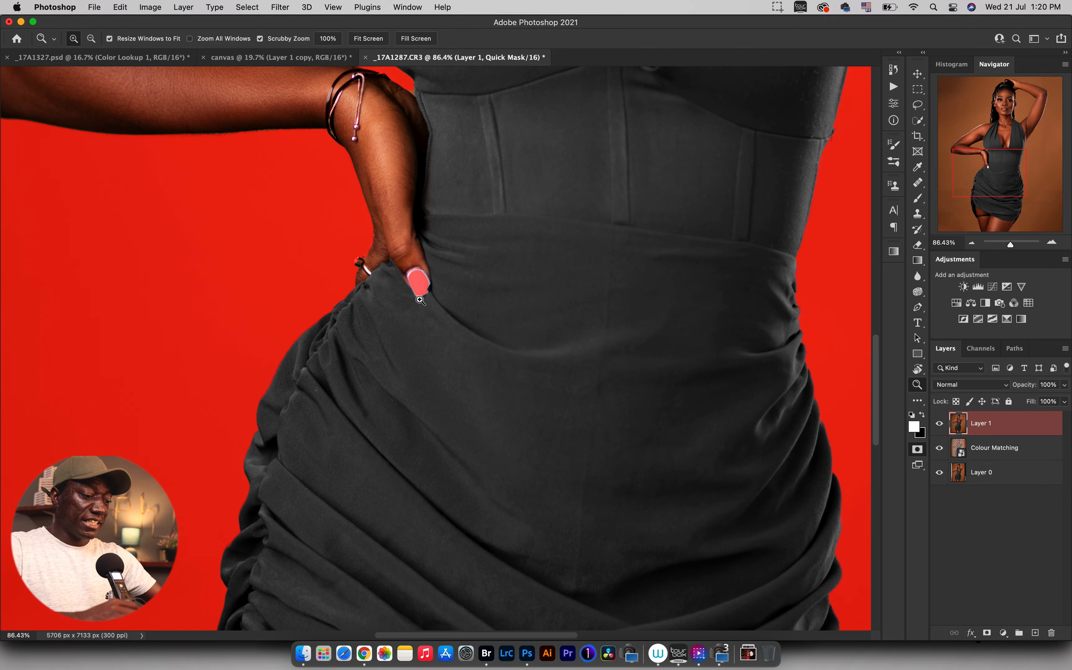
{"action": "key", "text": "b"}
{"action": "left_click_drag", "start_coordinate": [414, 286], "coordinate": [421, 289]}
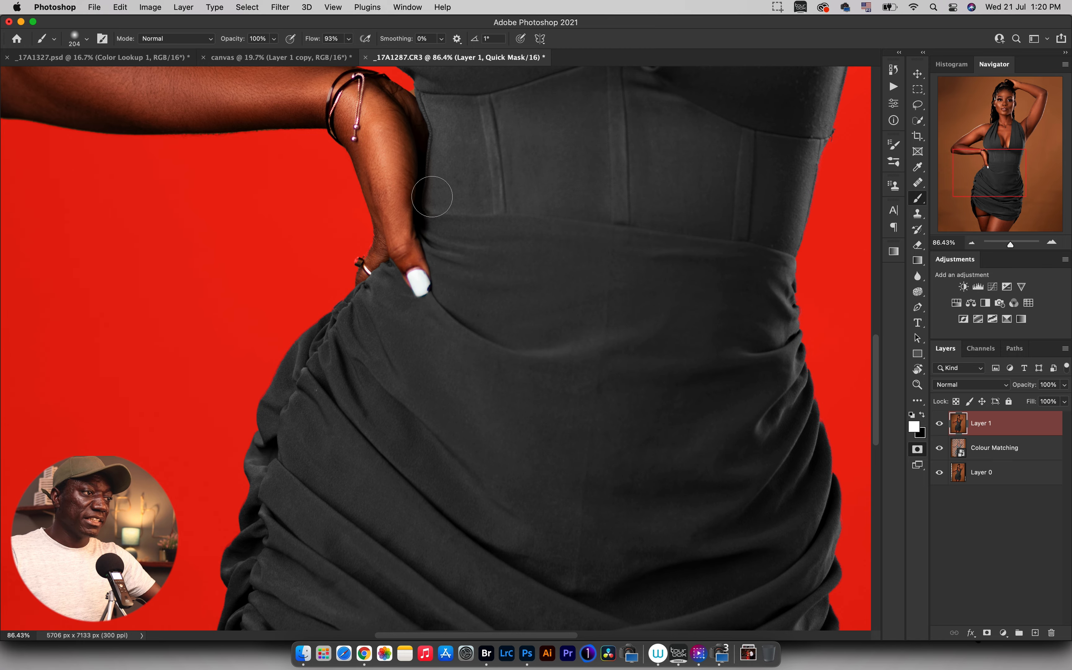
- Paint the missed part of the raised hand beside the top of the hair into the Quick Mask in white
{"action": "left_click_drag", "start_coordinate": [443, 196], "coordinate": [416, 361]}
{"action": "left_click_drag", "start_coordinate": [433, 217], "coordinate": [422, 382]}
{"action": "left_click_drag", "start_coordinate": [435, 122], "coordinate": [424, 285]}
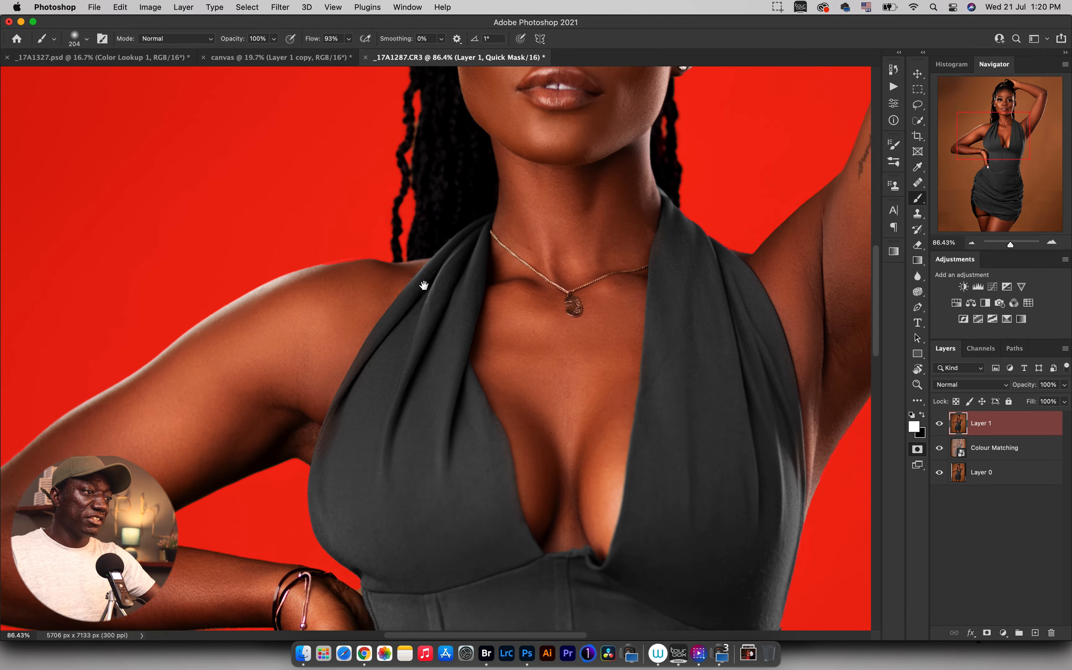
{"action": "left_click_drag", "start_coordinate": [432, 221], "coordinate": [417, 359]}
{"action": "left_click_drag", "start_coordinate": [444, 140], "coordinate": [419, 325]}
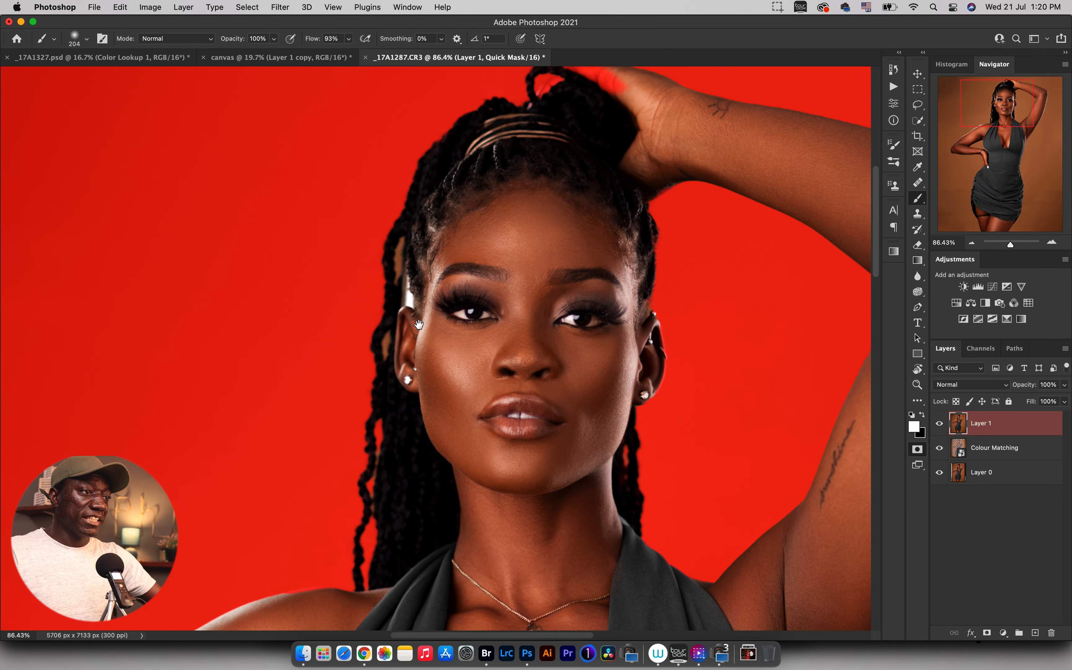
{"action": "scroll", "coordinate": [435, 269], "scroll_direction": "up", "scroll_amount": 5}
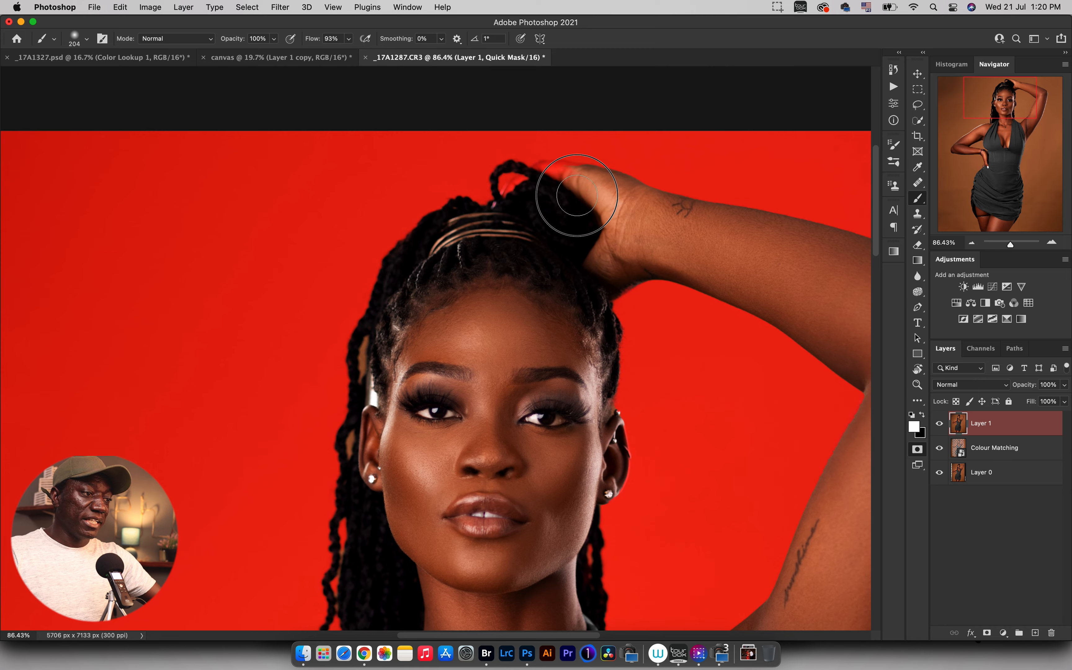
{"action": "mouse_move", "coordinate": [568, 198]}
{"action": "left_mouse_down"}
{"action": "mouse_move", "coordinate": [530, 192]}
{"action": "mouse_move", "coordinate": [525, 242]}
{"action": "mouse_move", "coordinate": [547, 232]}
{"action": "mouse_move", "coordinate": [564, 169]}
{"action": "mouse_move", "coordinate": [581, 172]}
{"action": "mouse_move", "coordinate": [538, 169]}
{"action": "mouse_move", "coordinate": [566, 169]}
{"action": "mouse_move", "coordinate": [516, 183]}
{"action": "mouse_move", "coordinate": [491, 217]}
{"action": "mouse_move", "coordinate": [526, 188]}
{"action": "mouse_move", "coordinate": [510, 226]}
{"action": "left_mouse_up"}
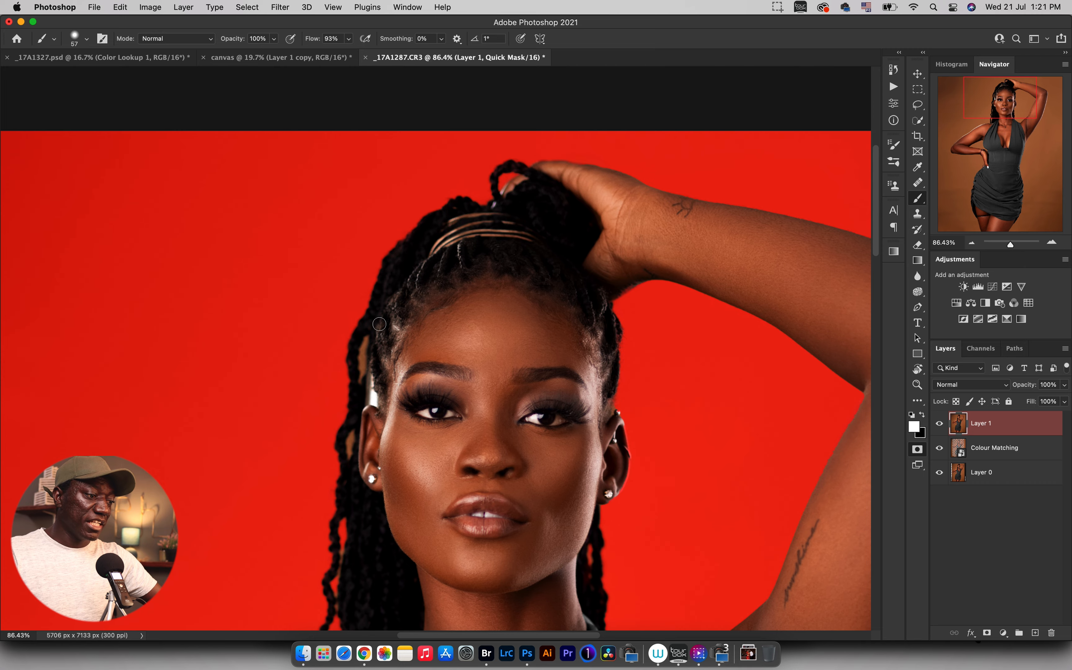
- Paint the brown background gaps between the braids beside the ear out of the Quick Mask in black, using a small brush
{"action": "scroll", "coordinate": [386, 315], "scroll_direction": "down", "scroll_amount": 5}
{"action": "scroll", "coordinate": [385, 314], "scroll_direction": "left", "scroll_amount": 3}
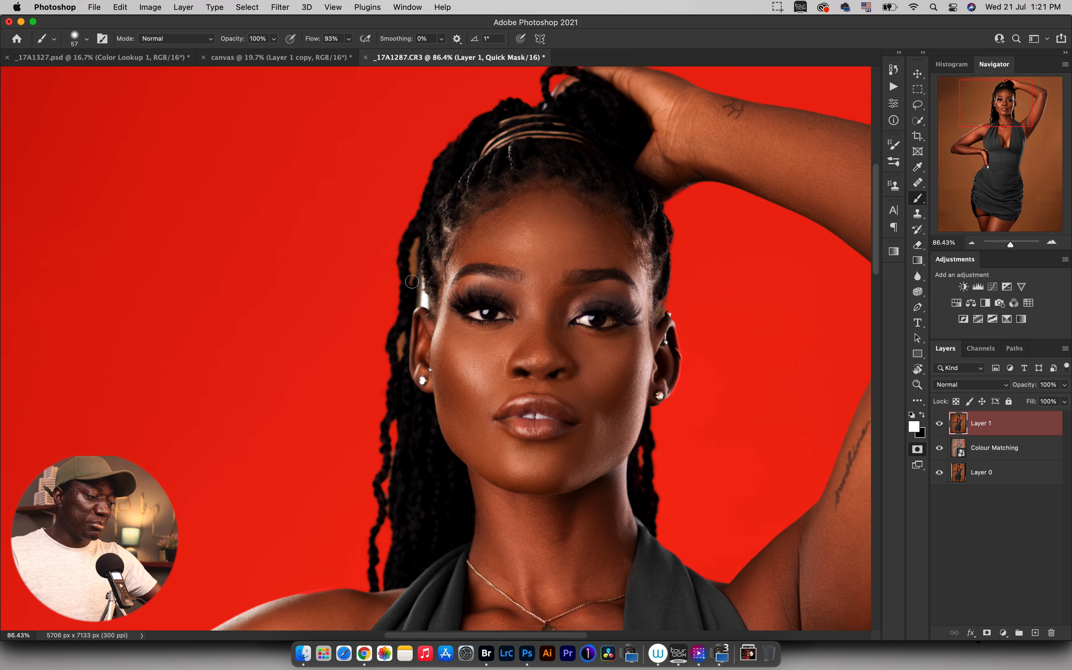
{"action": "left_click_drag", "start_coordinate": [394, 257], "coordinate": [390, 258]}
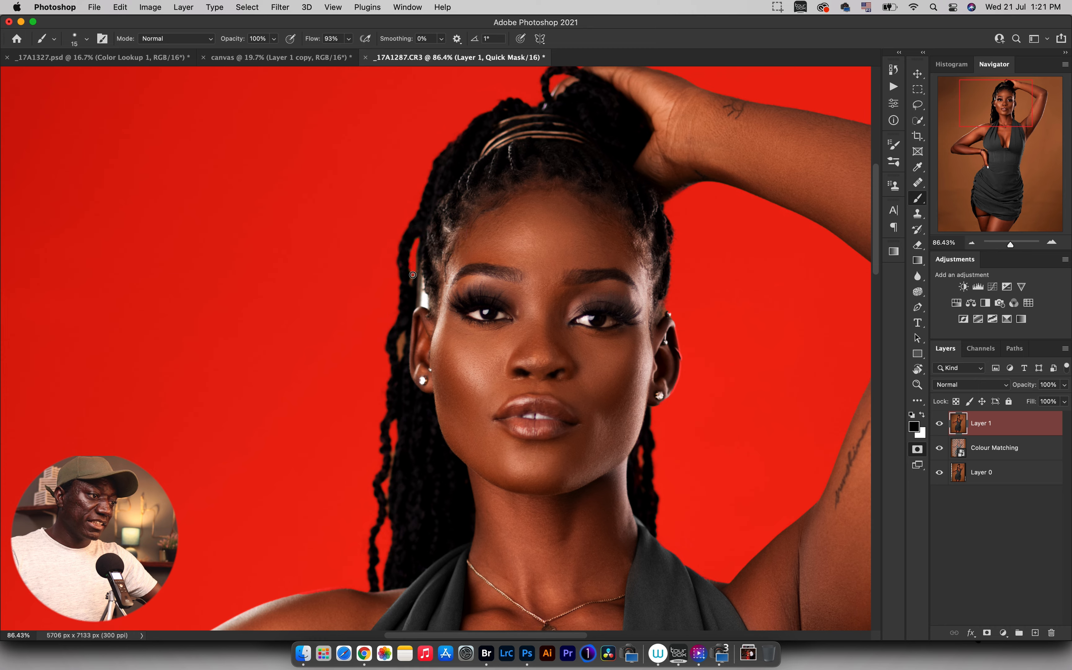
{"action": "left_click_drag", "start_coordinate": [399, 341], "coordinate": [402, 341]}
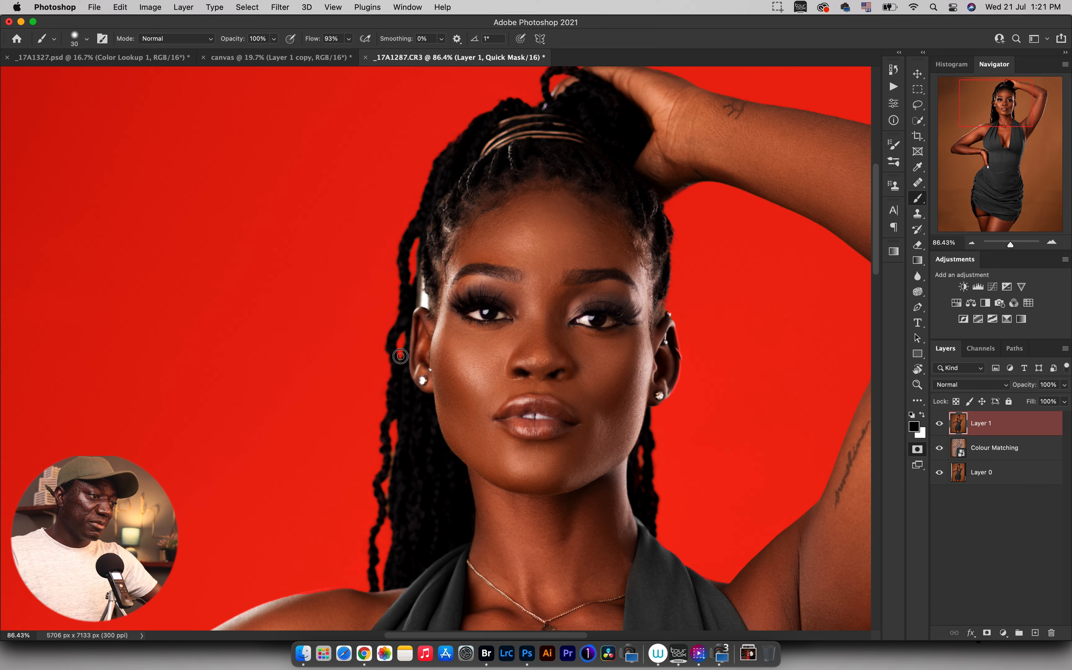
{"action": "key", "text": "z"}
{"action": "left_click_drag", "start_coordinate": [458, 337], "coordinate": [402, 375]}
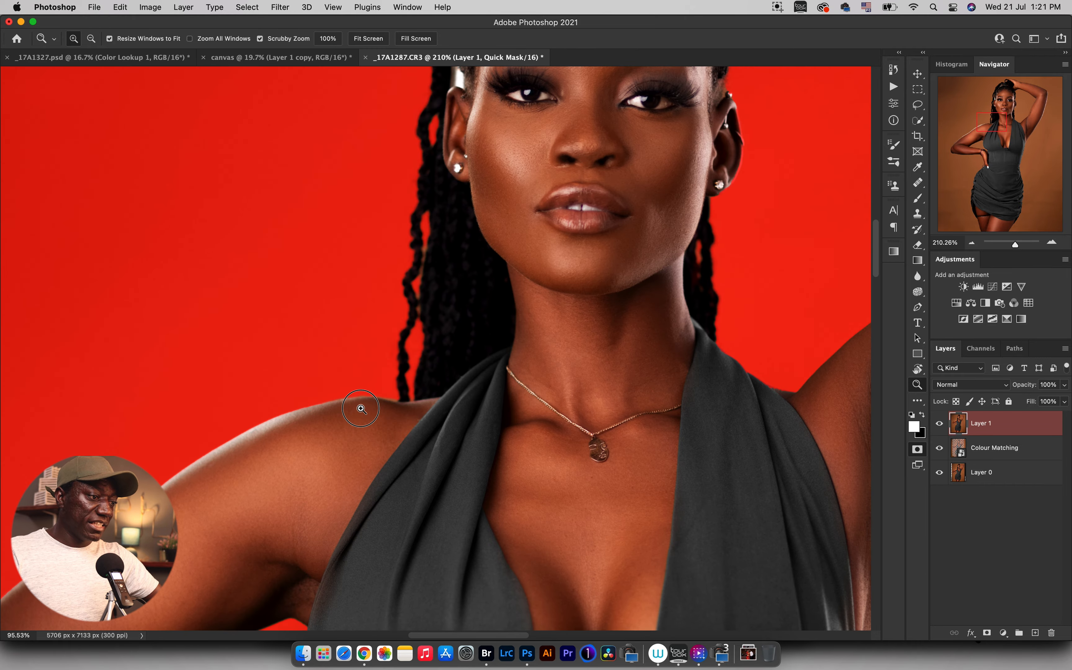
{"action": "left_click_drag", "start_coordinate": [361, 408], "coordinate": [362, 408]}
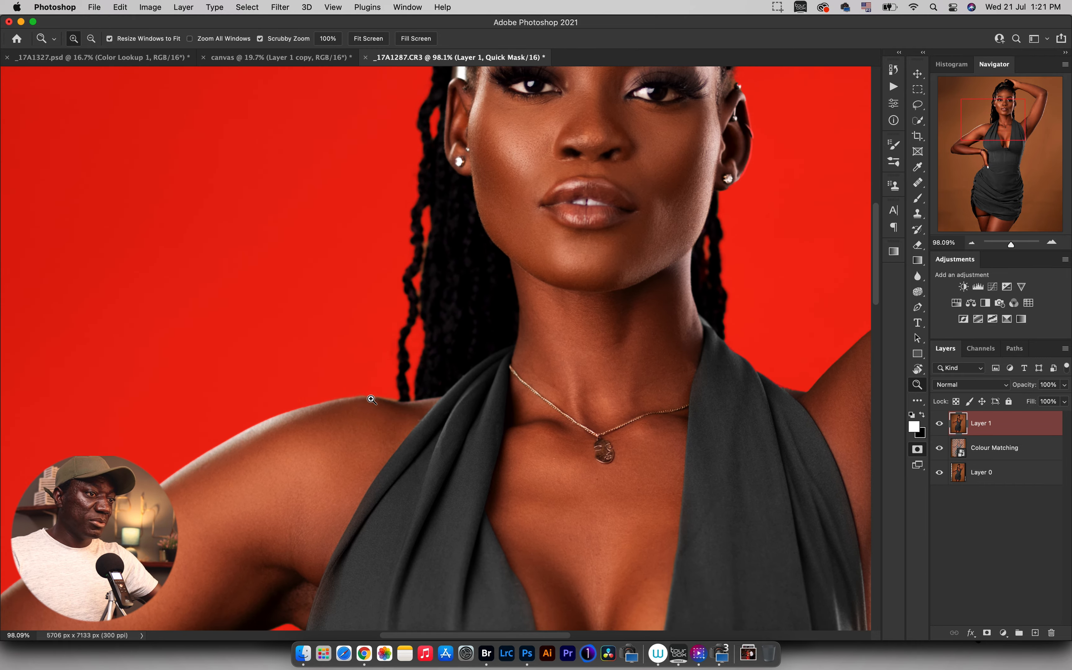
{"action": "key", "text": "b"}
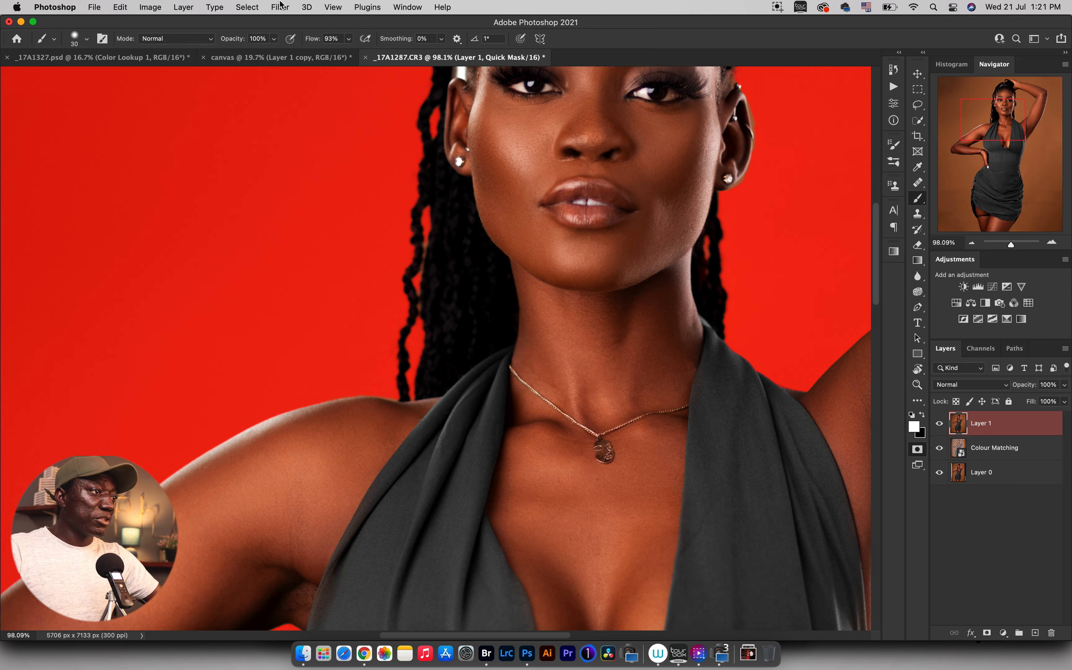
- Soften the Quick Mask with a Gaussian Blur of 4.0 pixels and turn it back into a selection
{"action": "left_click", "coordinate": [281, 8]}
{"action": "mouse_move", "coordinate": [446, 164]}
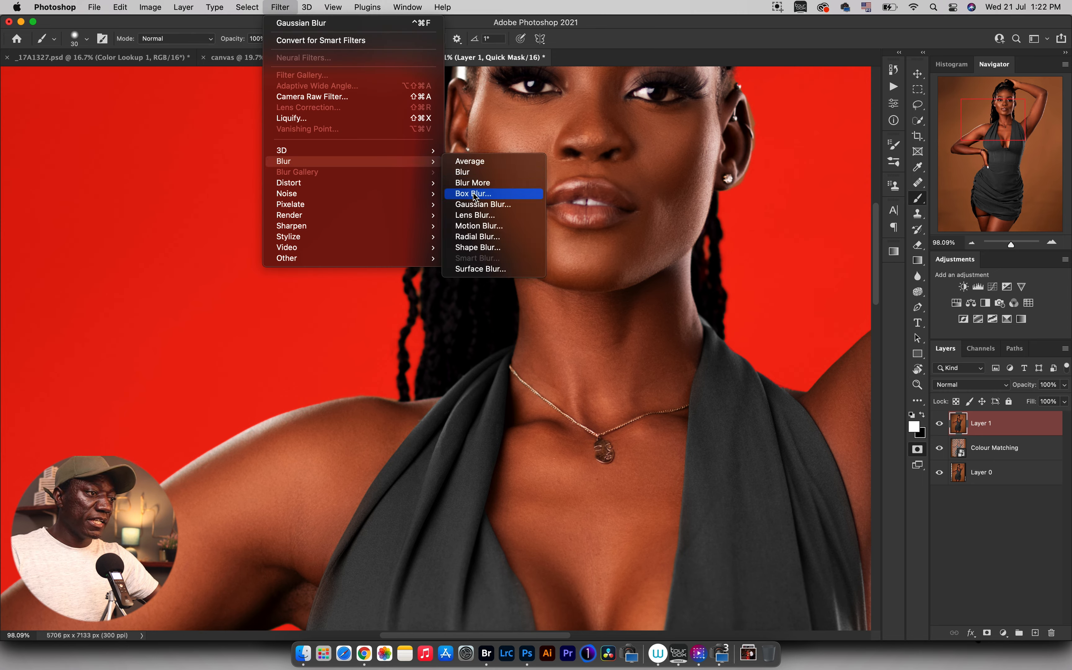
{"action": "left_click", "coordinate": [478, 204]}
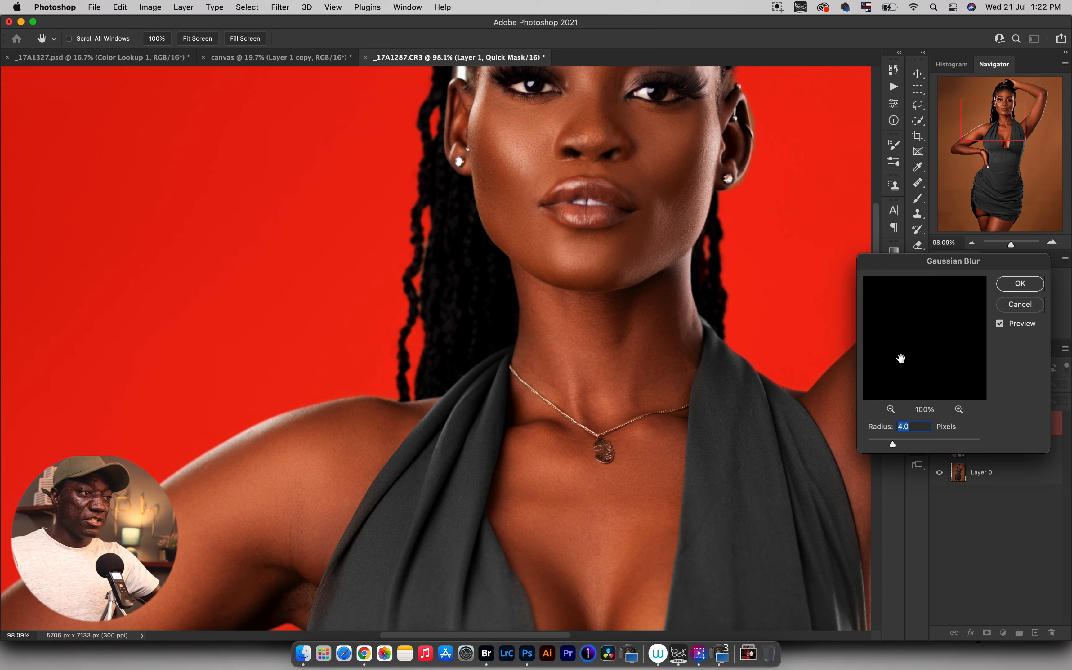
{"action": "left_click", "coordinate": [1007, 287]}
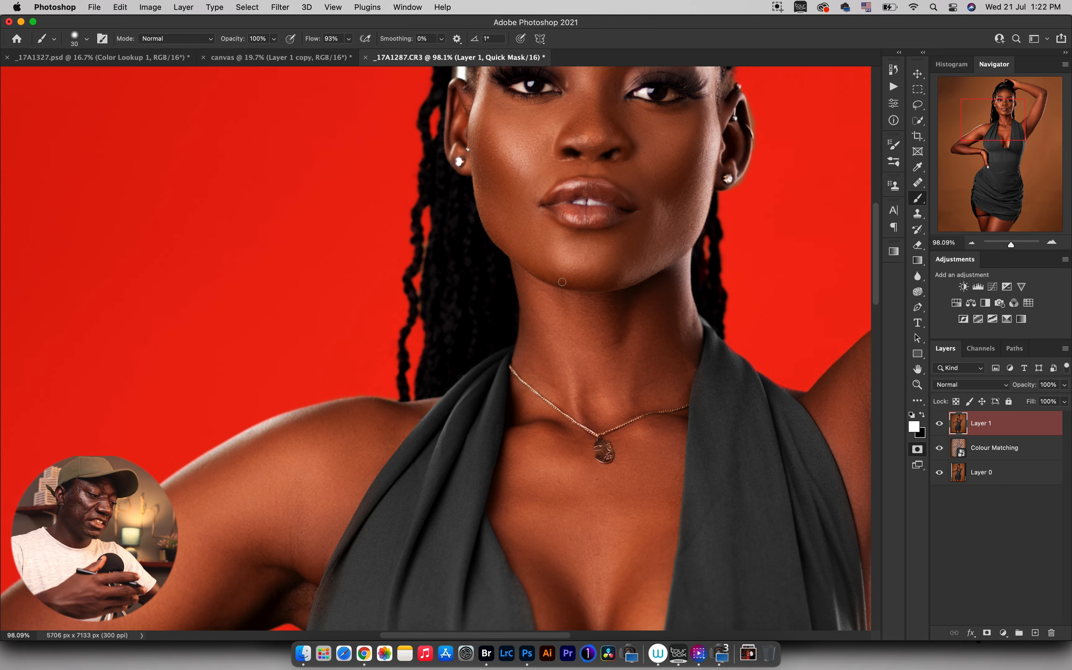
{"action": "key", "text": "q"}
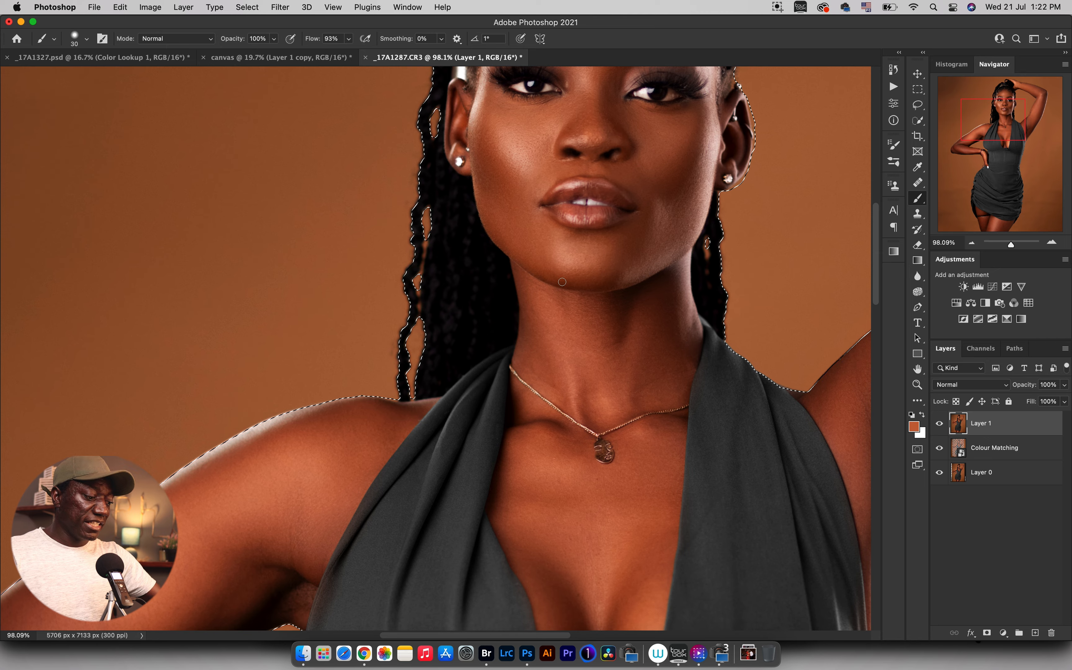
- Add a new empty layer above Layer 1 and give it a layer mask made from the subject selection
{"action": "key", "text": "z"}
{"action": "left_click_drag", "start_coordinate": [513, 379], "coordinate": [435, 405]}
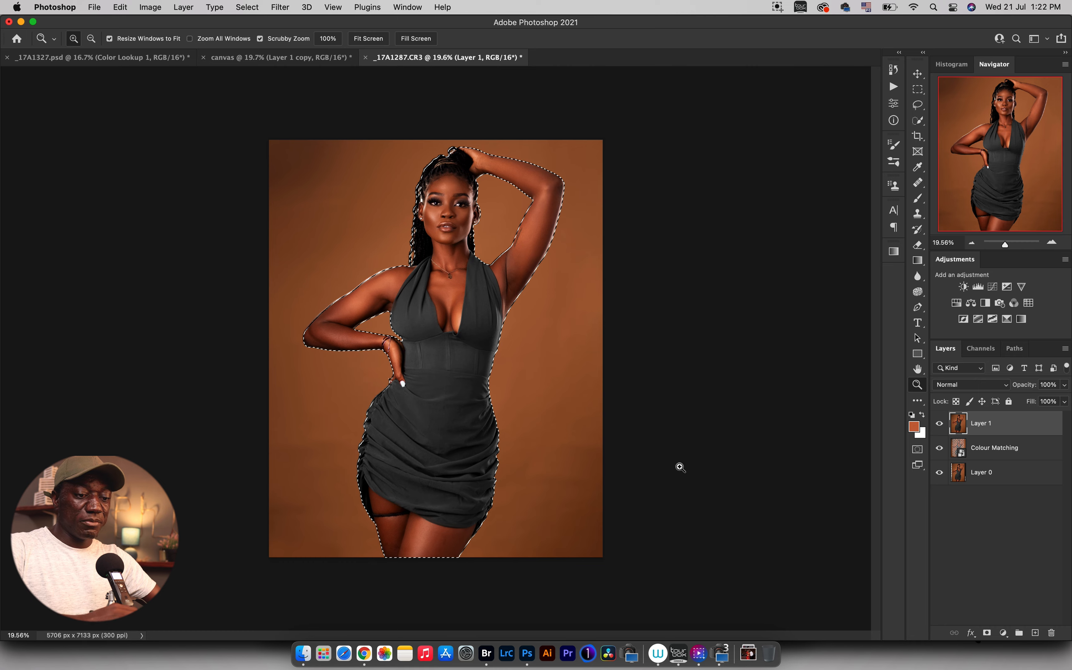
{"action": "left_click", "coordinate": [1035, 632]}
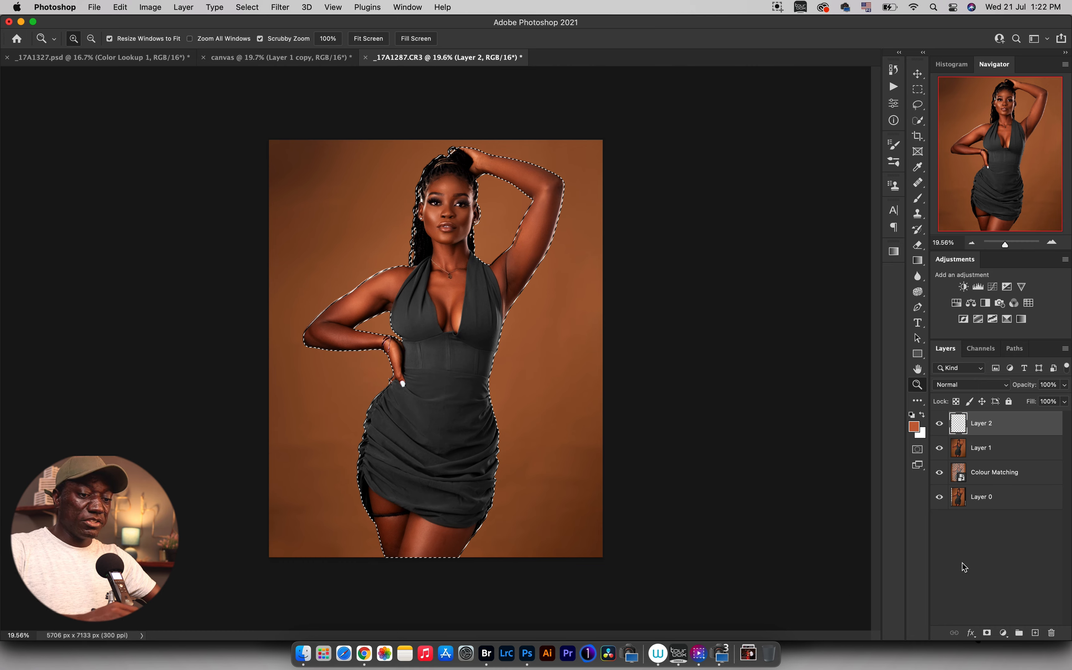
{"action": "left_click", "coordinate": [987, 633]}
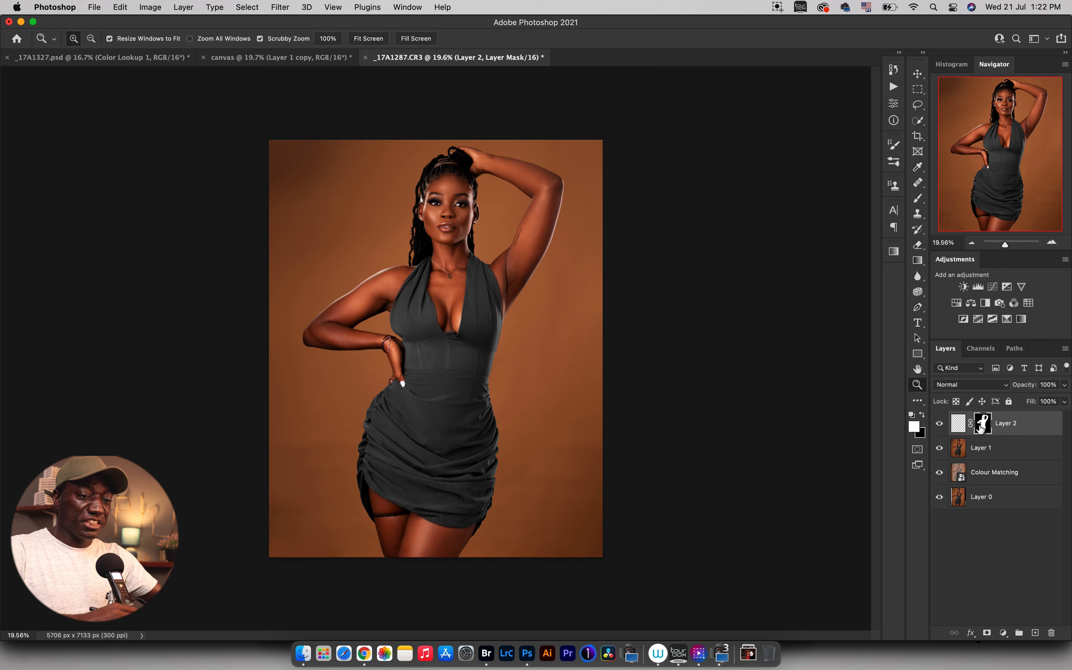
- Fill Layer 2 with the orange foreground colour and invert its mask to limit the fill to the background
{"action": "left_click", "coordinate": [958, 427]}
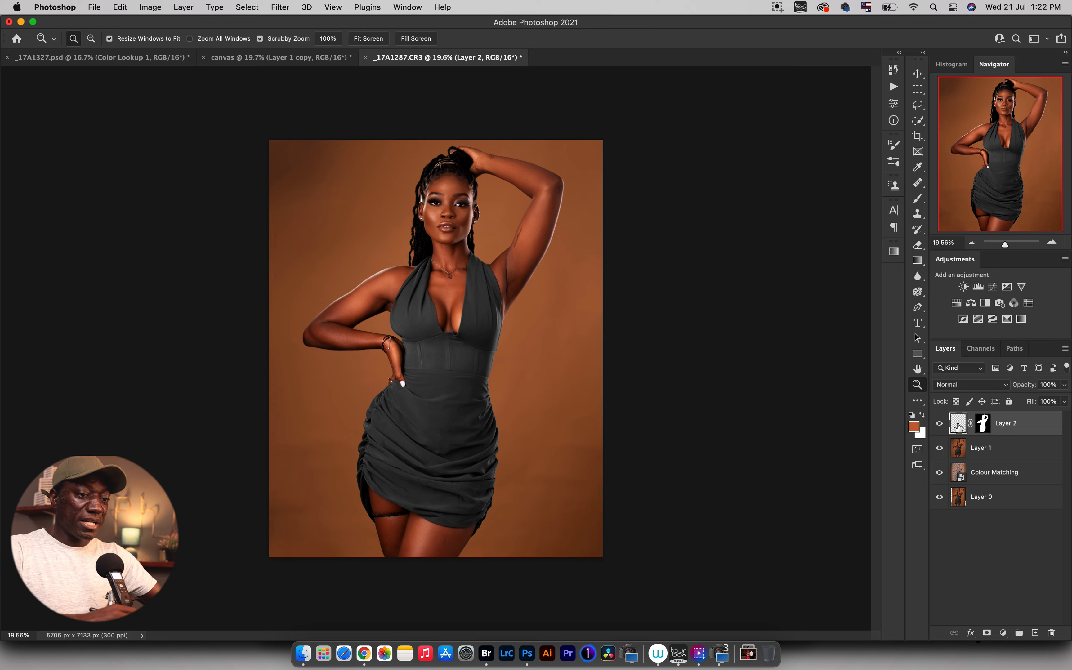
{"action": "key", "text": "alt+BackSpace"}
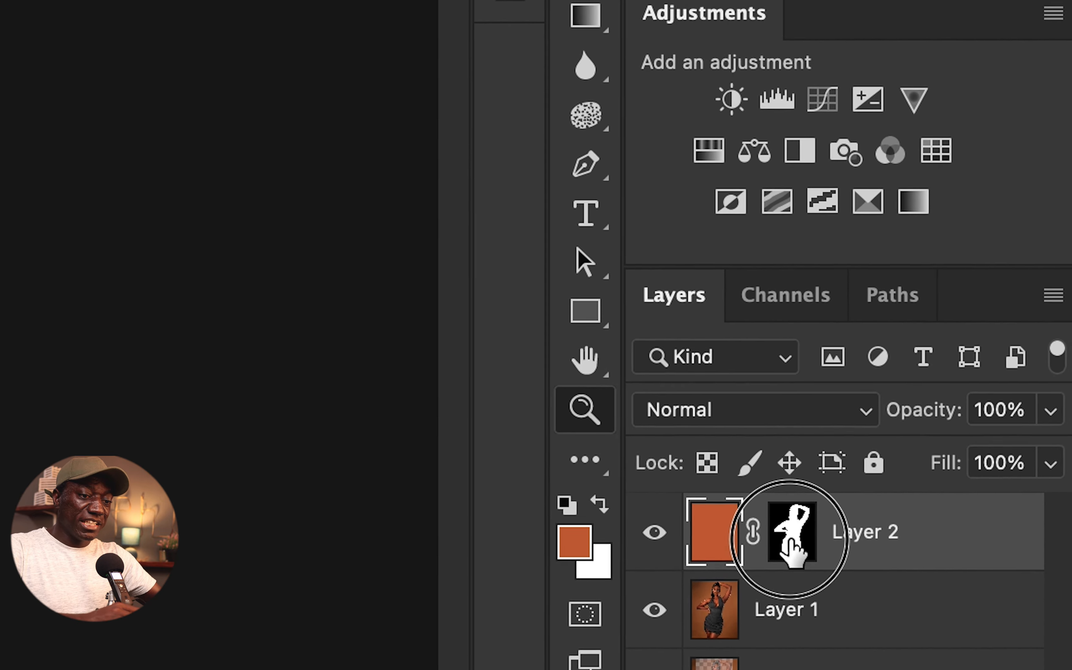
{"action": "left_click", "coordinate": [983, 426]}
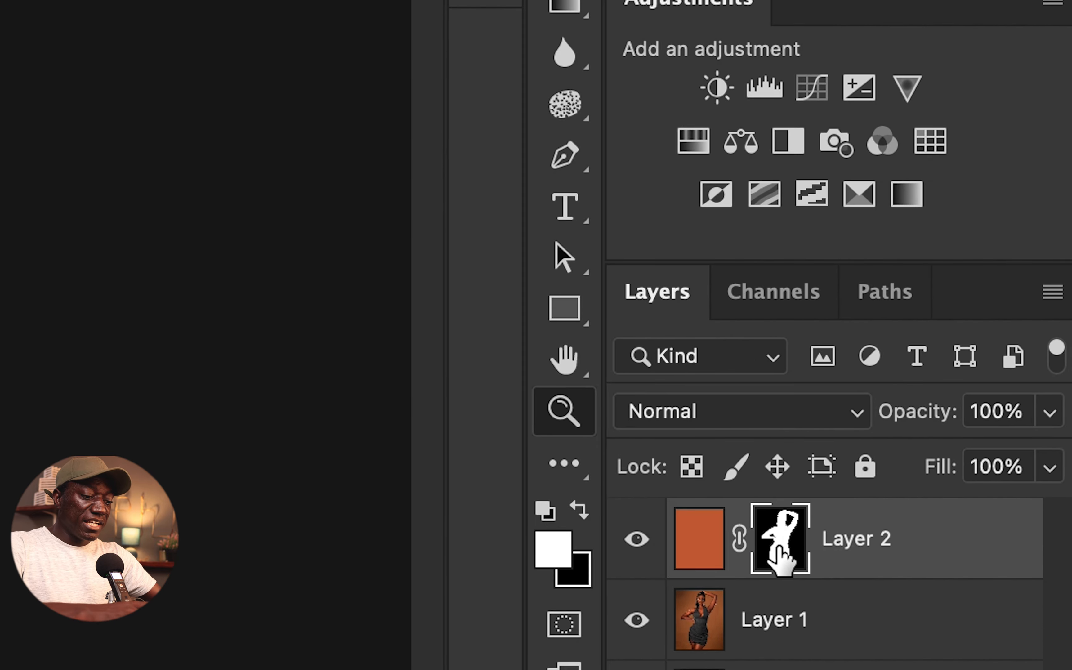
{"action": "key", "text": "super+i"}
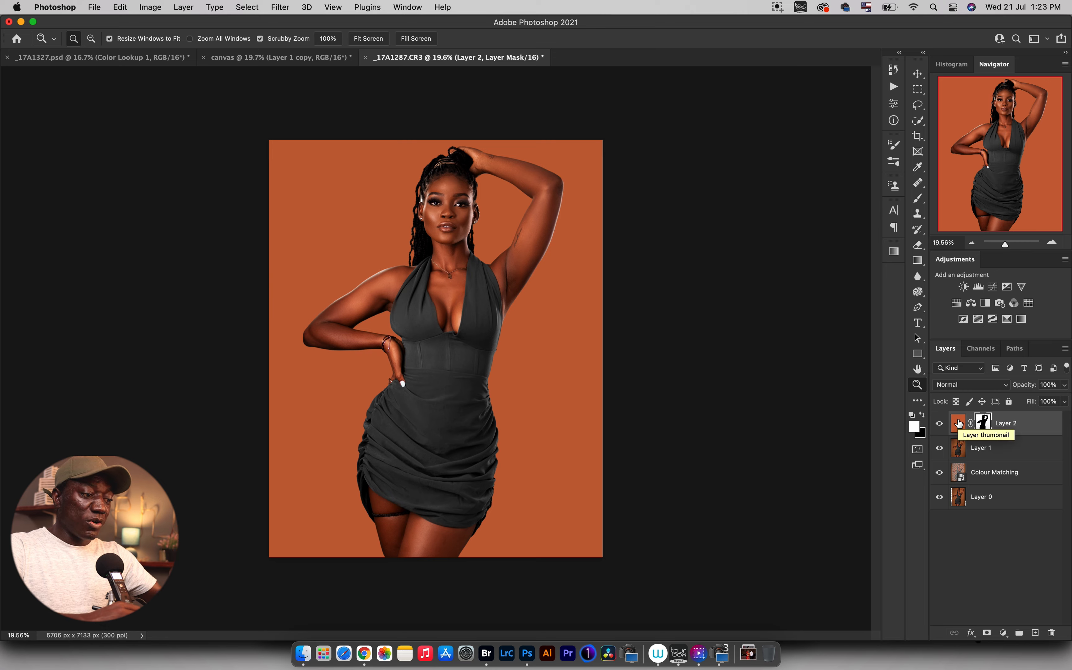
- Paint broad black test strokes across the background on Layer 2's image, using a large brush
{"action": "key", "text": "b"}
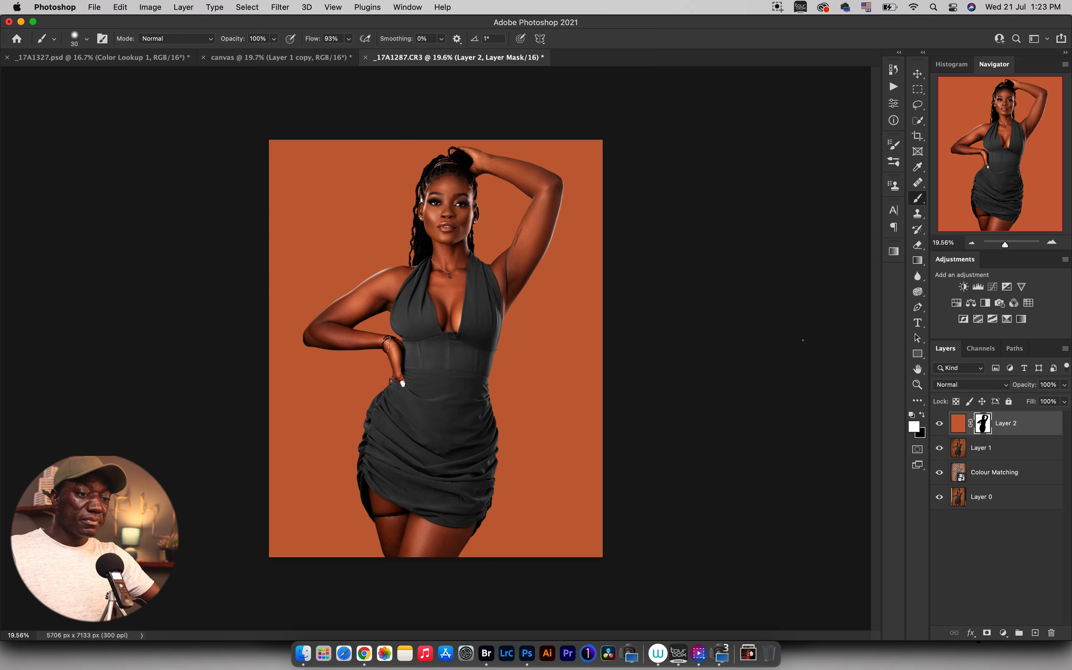
{"action": "left_click", "coordinate": [958, 425]}
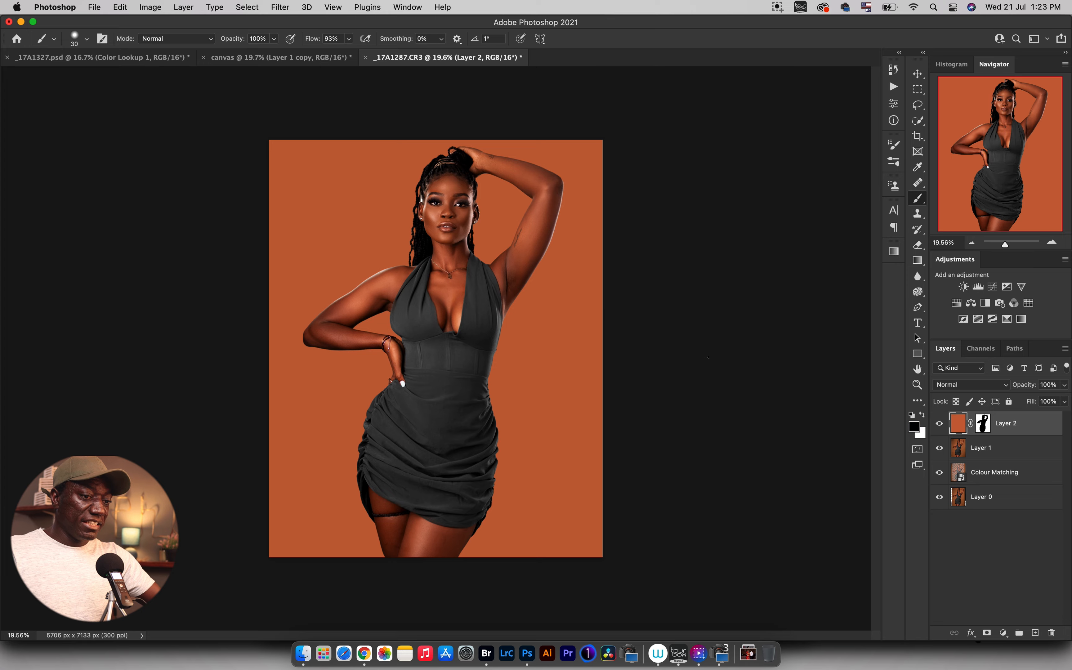
{"action": "mouse_move", "coordinate": [525, 239]}
{"action": "left_mouse_down"}
{"action": "mouse_move", "coordinate": [601, 233]}
{"action": "mouse_move", "coordinate": [591, 233]}
{"action": "left_mouse_up"}
{"action": "left_click_drag", "start_coordinate": [436, 221], "coordinate": [427, 268]}
{"action": "mouse_move", "coordinate": [264, 239]}
{"action": "left_mouse_down"}
{"action": "mouse_move", "coordinate": [384, 185]}
{"action": "mouse_move", "coordinate": [383, 313]}
{"action": "mouse_move", "coordinate": [456, 270]}
{"action": "mouse_move", "coordinate": [415, 427]}
{"action": "mouse_move", "coordinate": [502, 371]}
{"action": "mouse_move", "coordinate": [508, 522]}
{"action": "mouse_move", "coordinate": [584, 555]}
{"action": "left_mouse_up"}
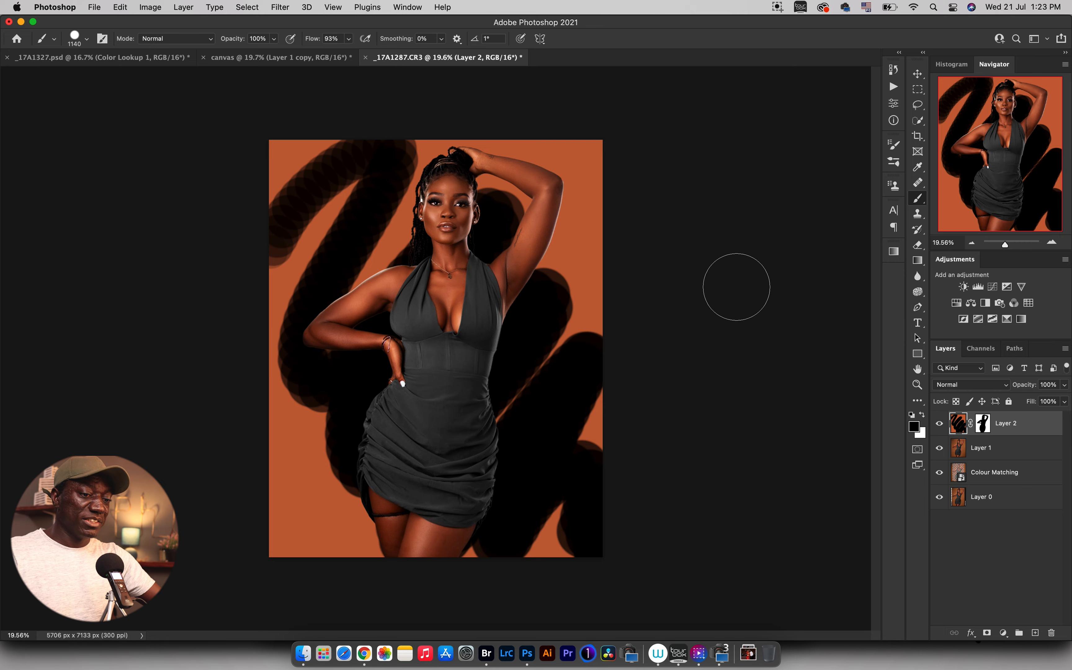
- Clear the entire image content of Layer 2, keeping its mask, and deselect
{"action": "key", "text": "super+a"}
{"action": "key", "text": "BackSpace"}
{"action": "key", "text": "super+d"}
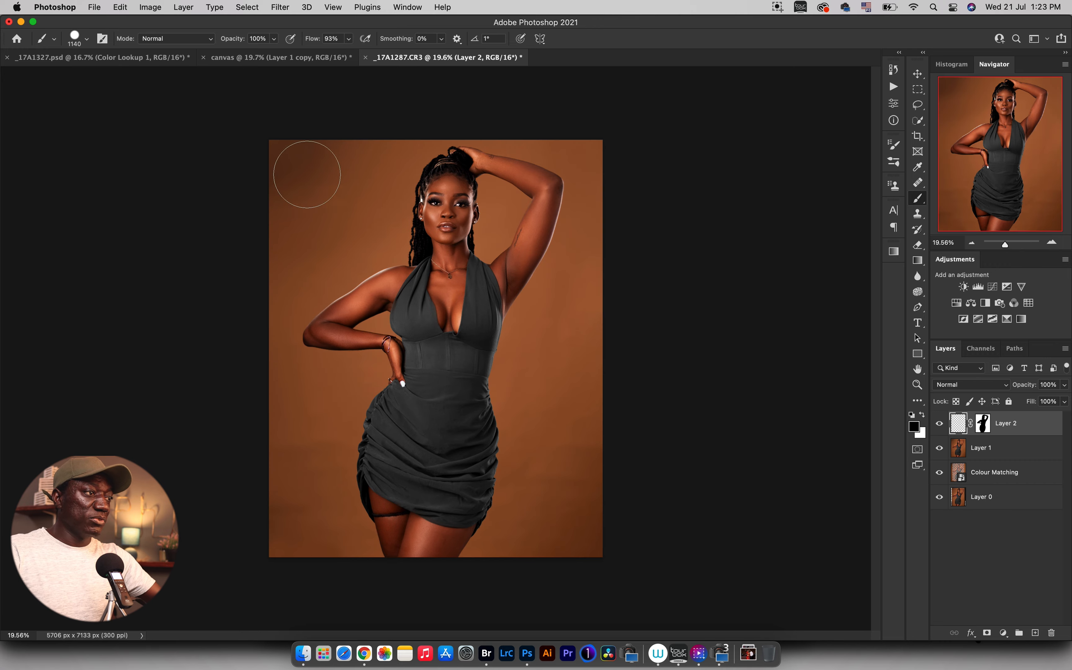
- Duplicate the texture layer from the canvas document into _17A1287.CR3 as Layer 1 copy, and return to the portrait
{"action": "left_click", "coordinate": [251, 58]}
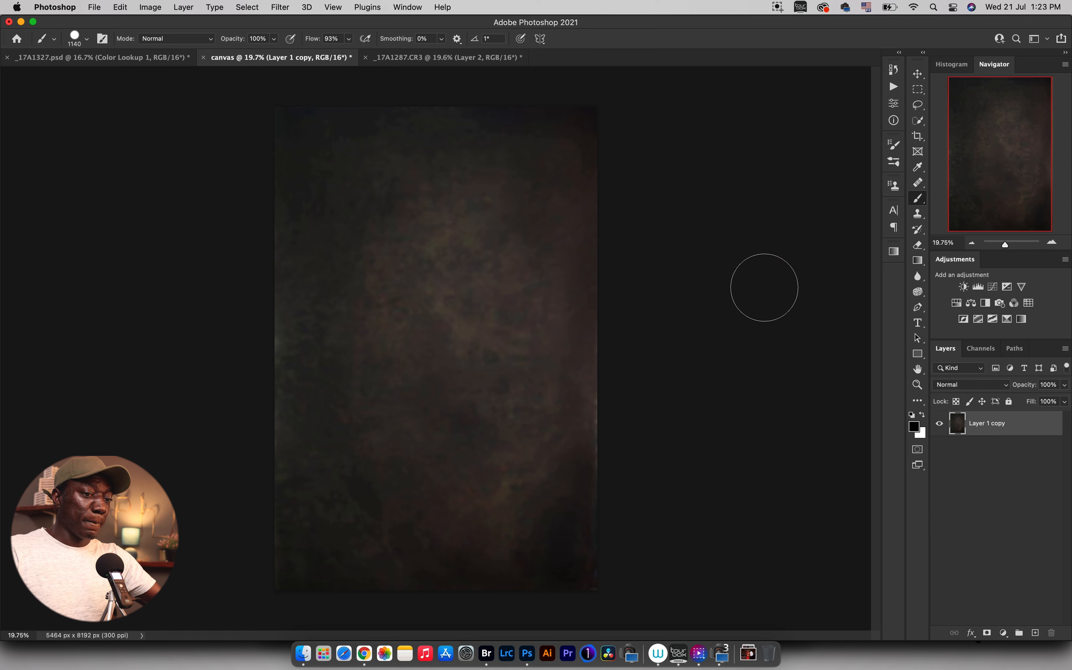
{"action": "left_click", "coordinate": [986, 430], "text": "ctrl"}
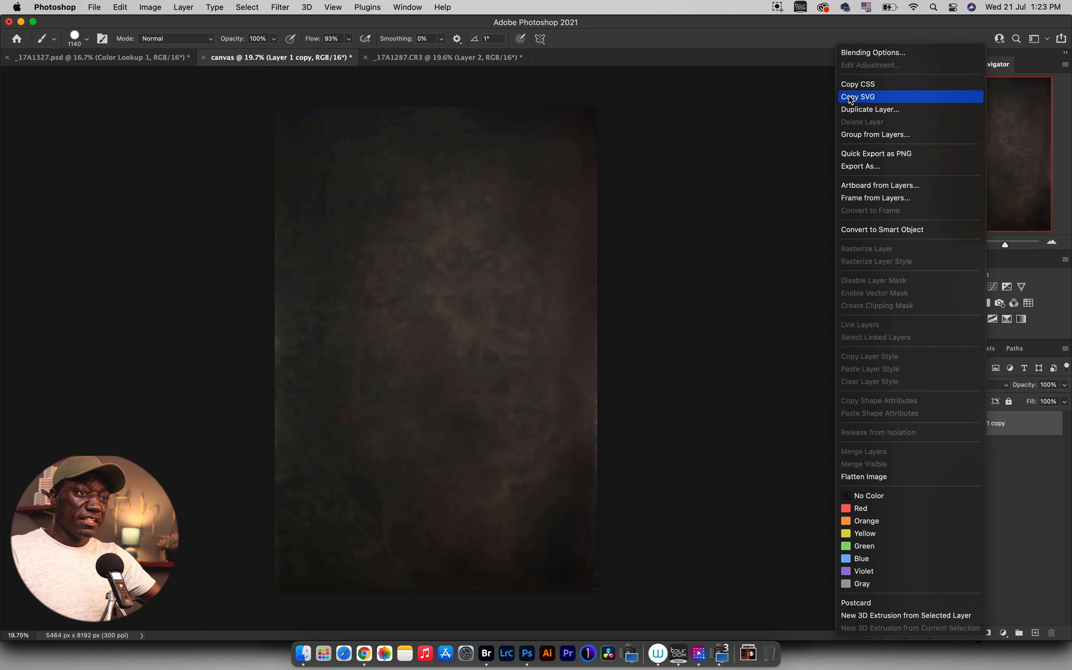
{"action": "left_click", "coordinate": [855, 111]}
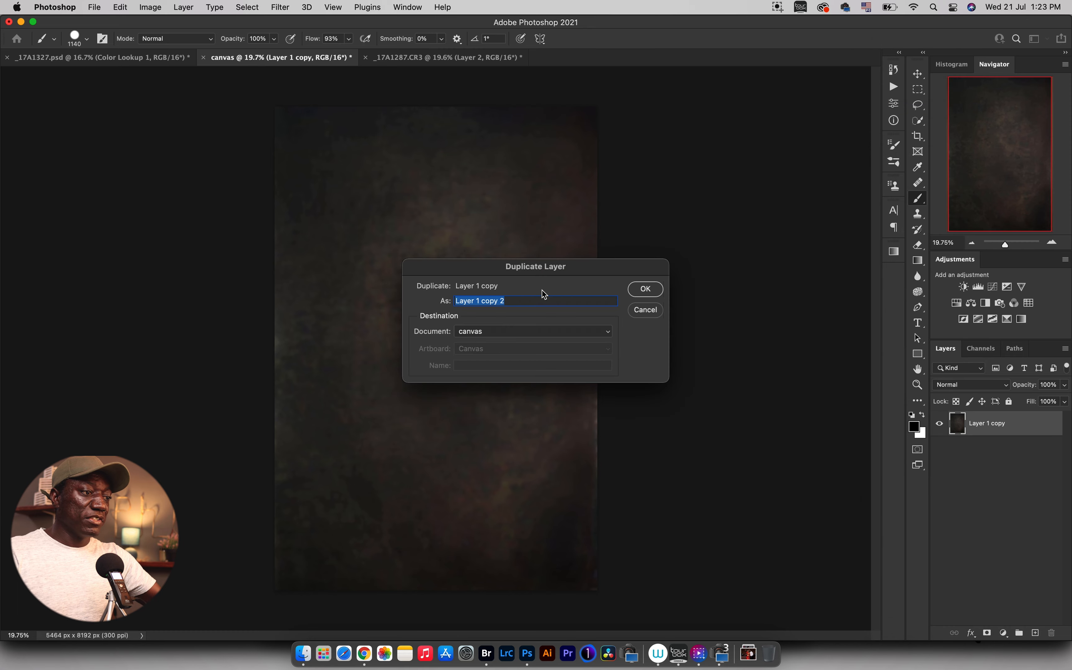
{"action": "left_click", "coordinate": [497, 330]}
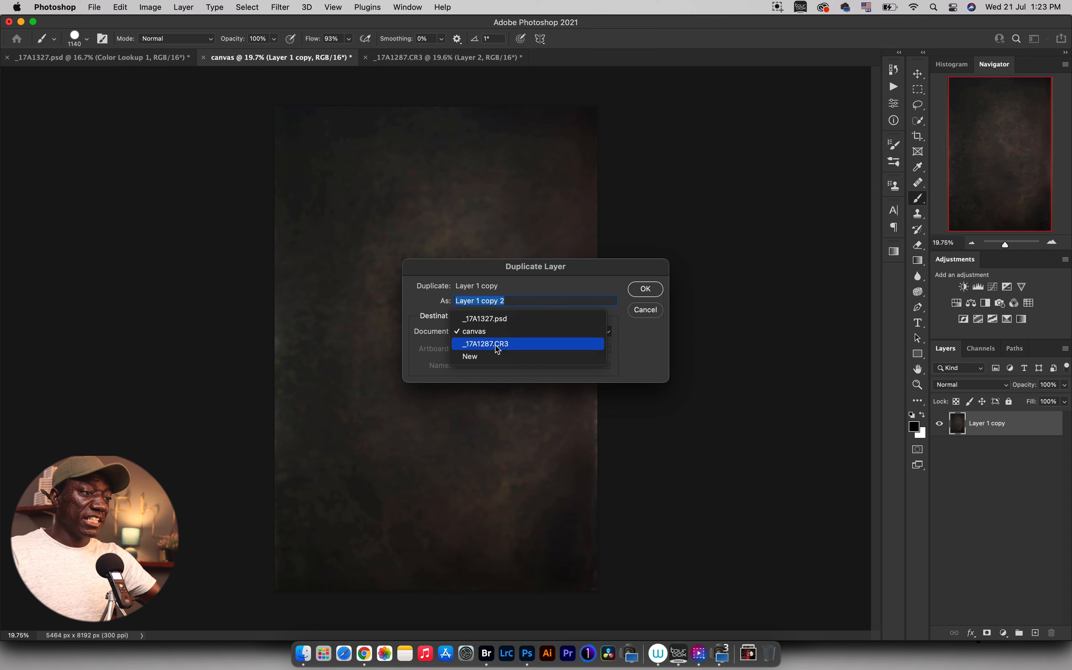
{"action": "left_click", "coordinate": [497, 345]}
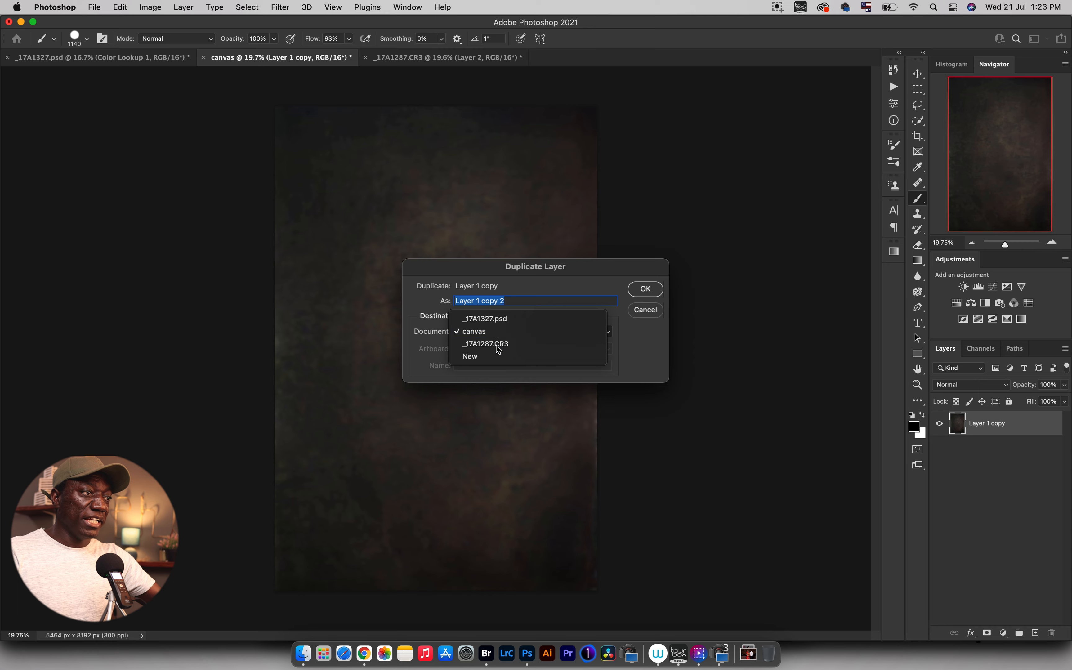
{"action": "left_click", "coordinate": [641, 288]}
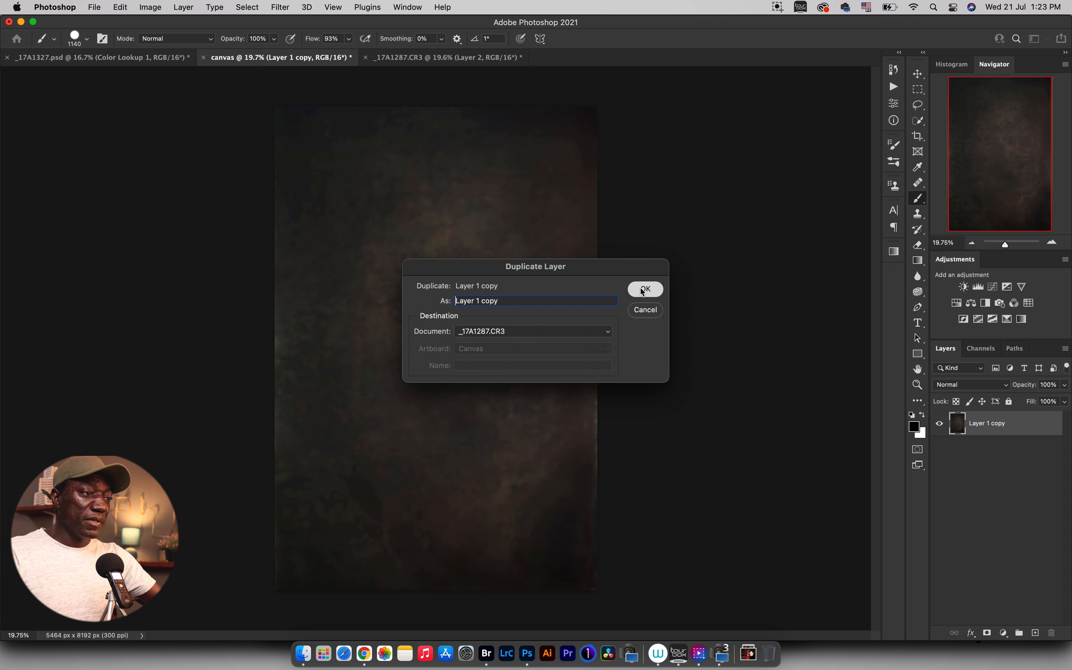
{"action": "left_click", "coordinate": [416, 67]}
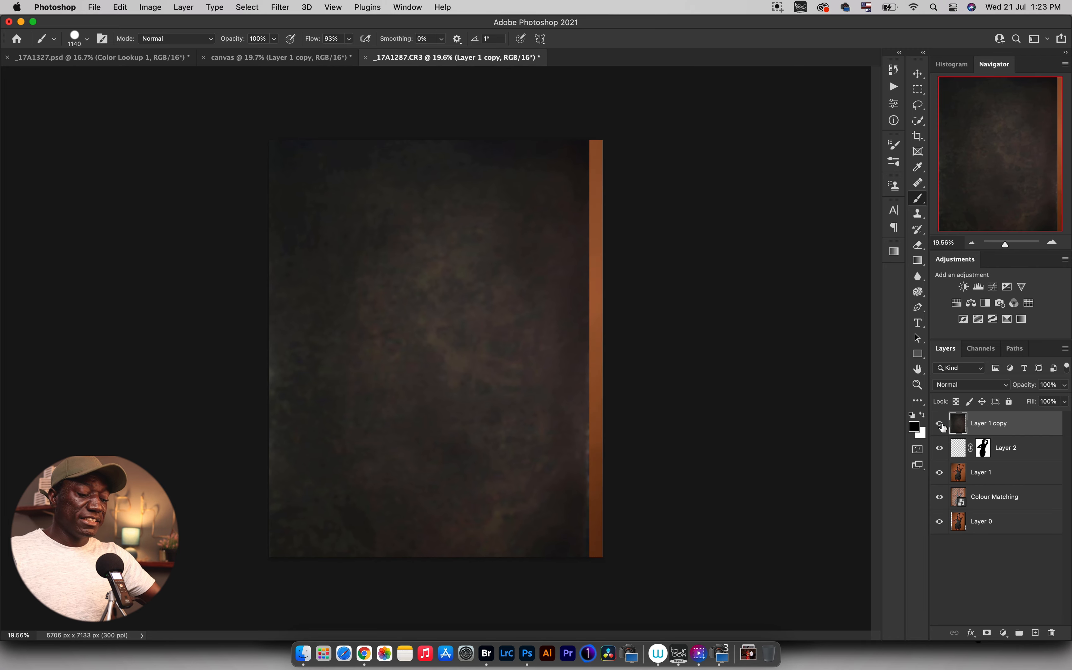
- Reposition the Layer 1 copy texture over the portrait, and cancel the scaling that also transforms its linked mask
{"action": "key", "text": "ctrl+t"}
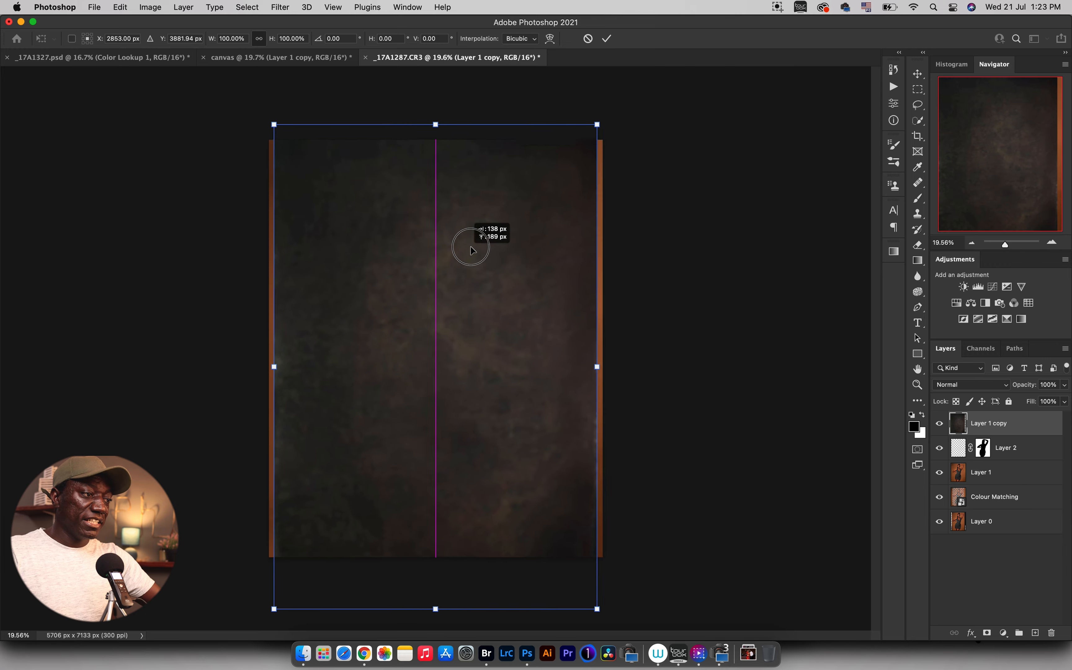
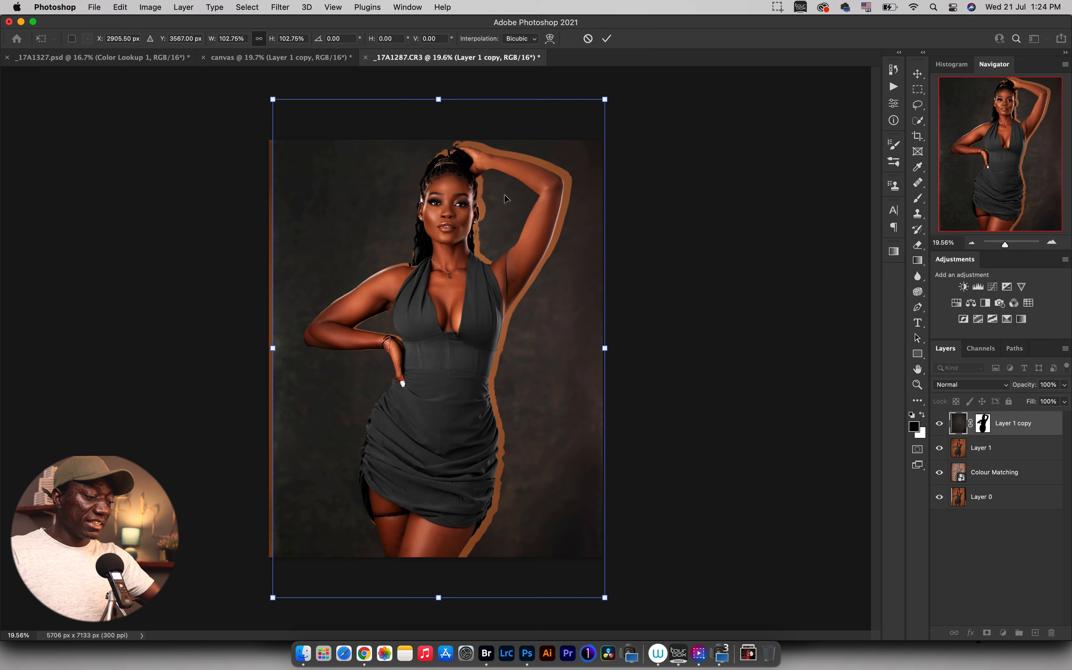
{"action": "key", "text": "super+z"}
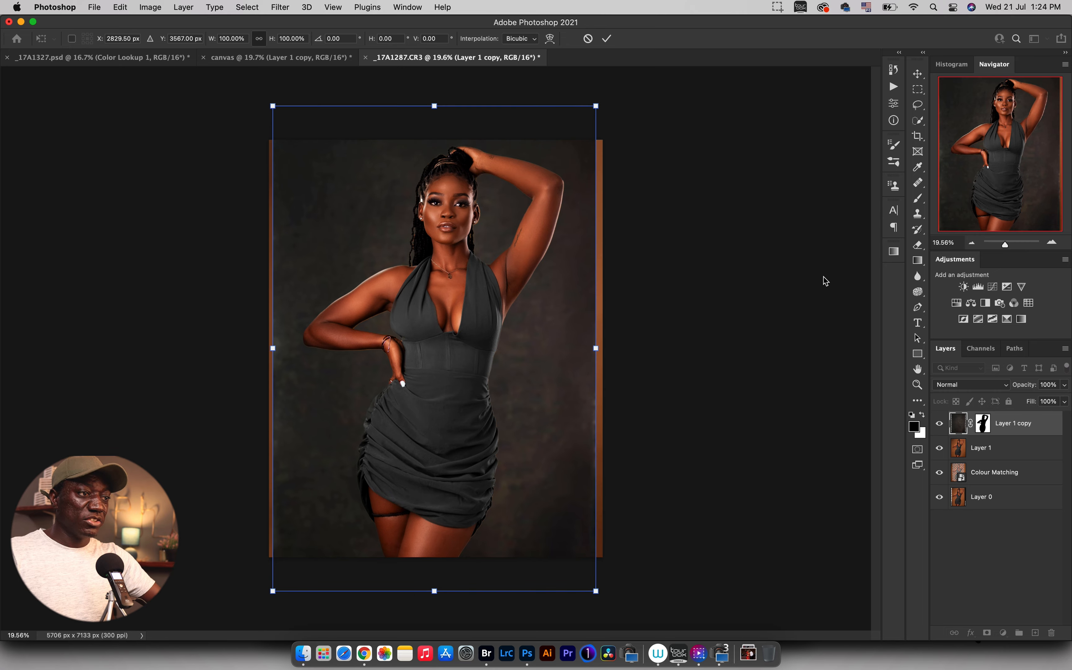
{"action": "key", "text": "Escape"}
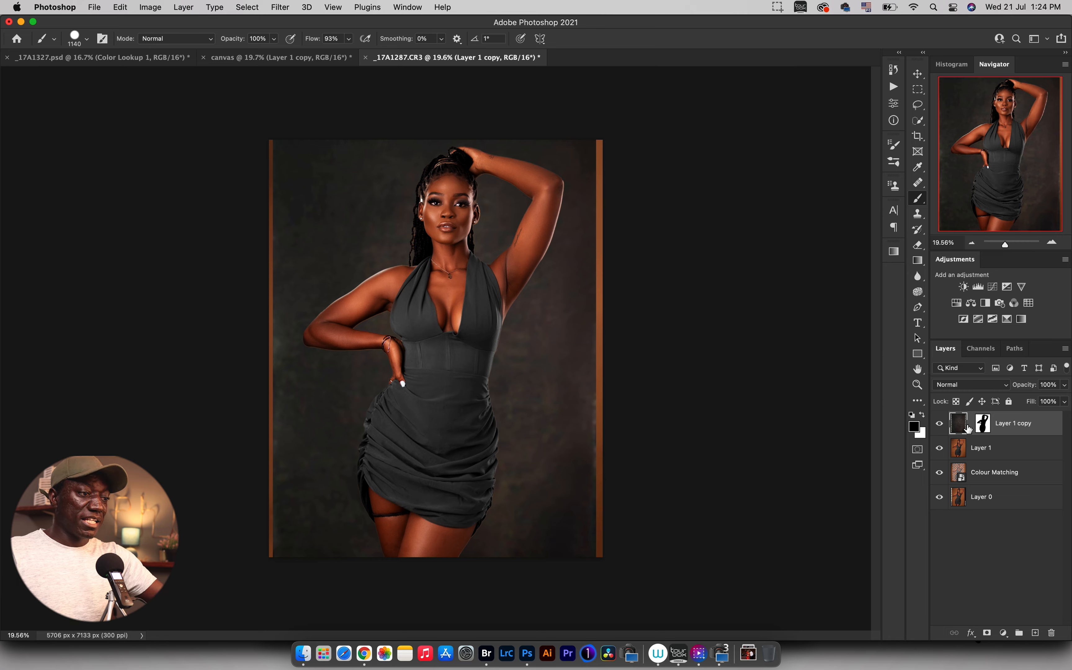
- Unlink Layer 1 copy from its mask and stretch the texture to 103.24% width to cover both side edges of the canvas
{"action": "key", "text": "super+t"}
{"action": "left_click_drag", "start_coordinate": [596, 348], "coordinate": [603, 350]}
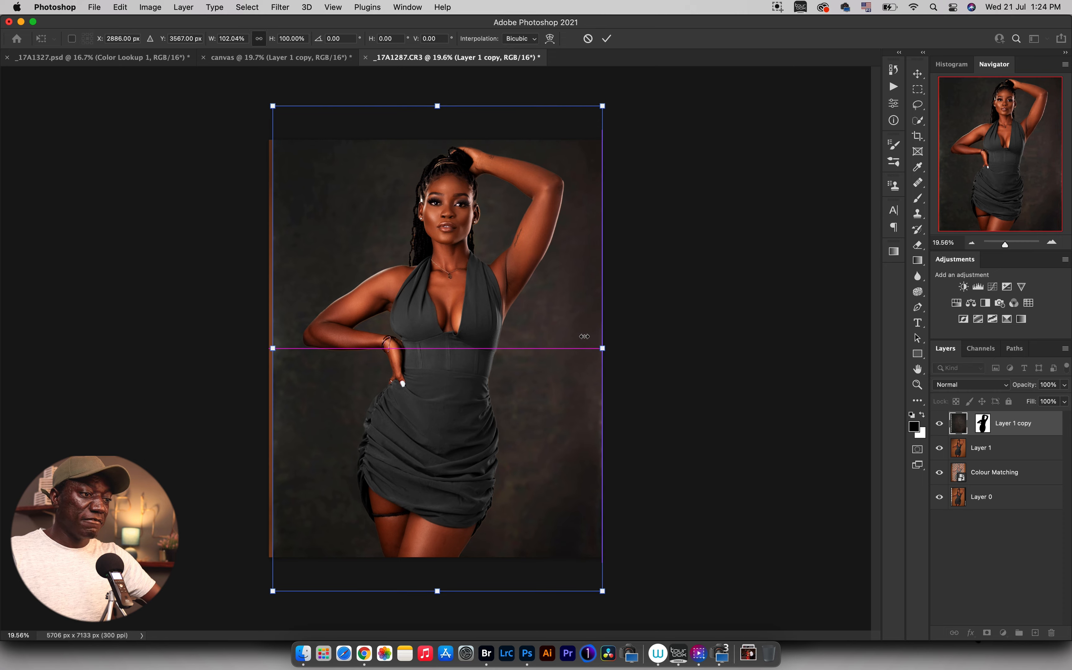
{"action": "left_click_drag", "start_coordinate": [274, 348], "coordinate": [269, 349]}
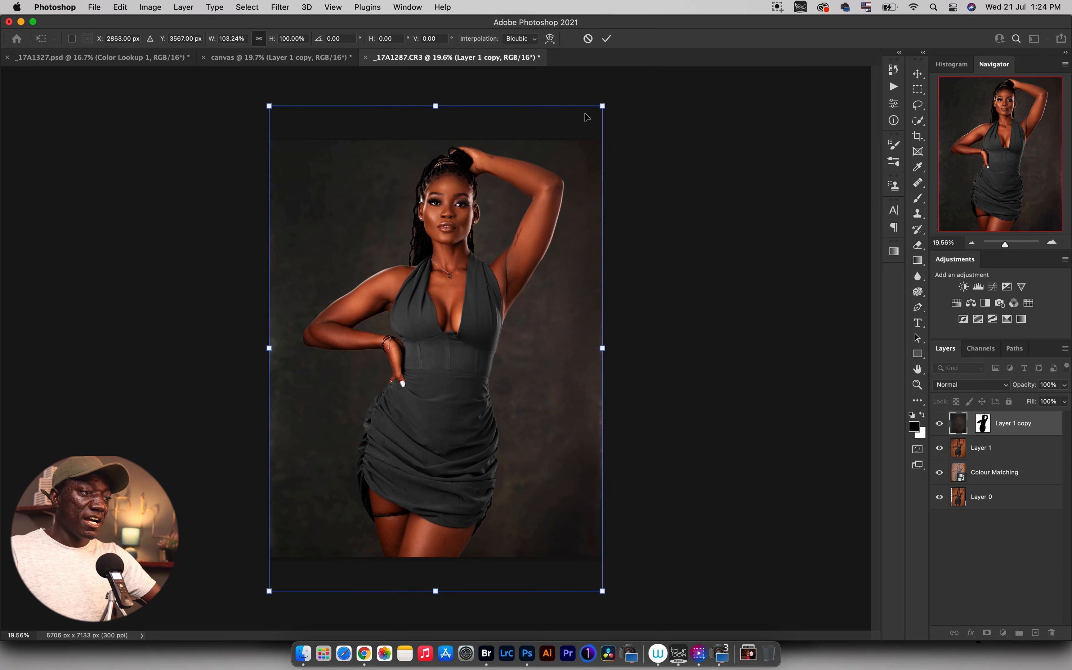
{"action": "left_click", "coordinate": [606, 38]}
{"action": "key", "text": "b"}
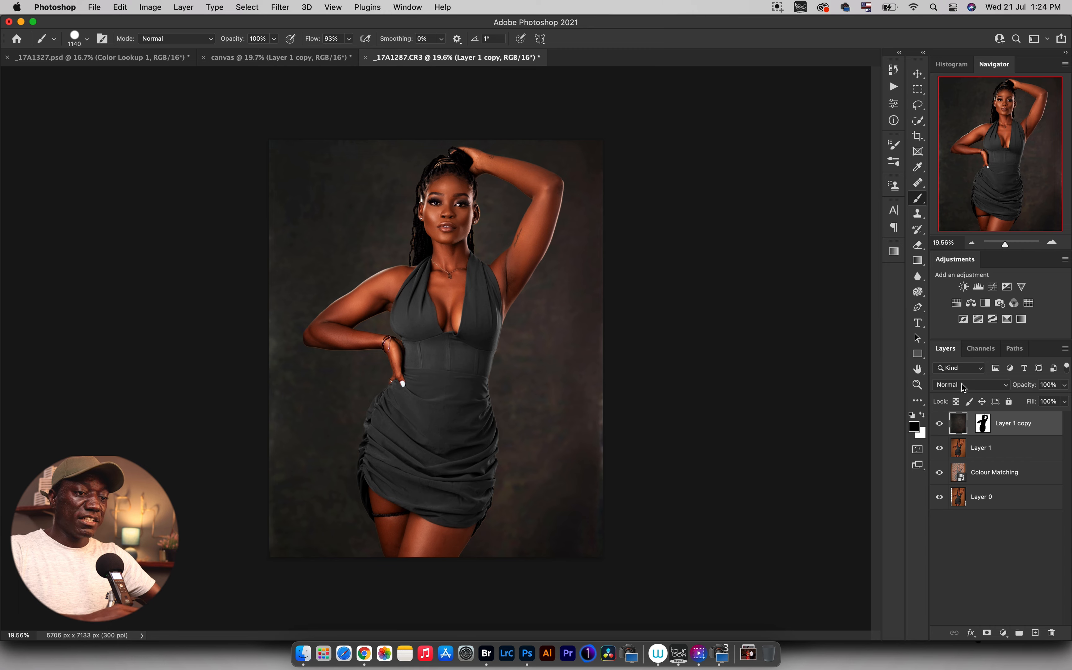
- Set Layer 1 copy to Soft Light blending at 69% opacity and compare the background with and without it
{"action": "left_click", "coordinate": [962, 384]}
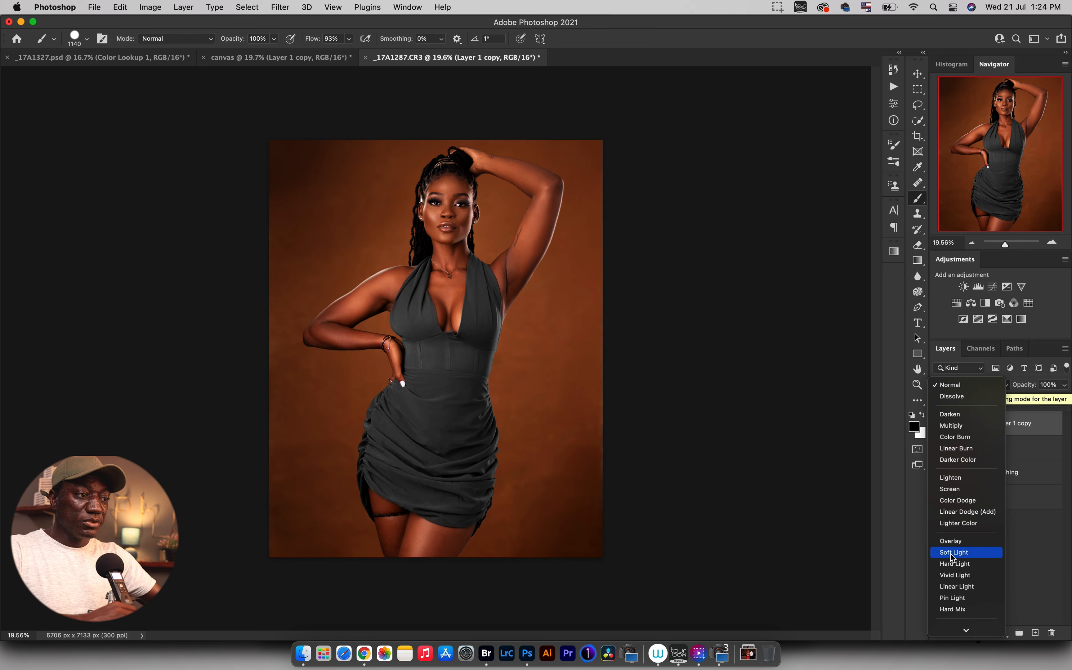
{"action": "left_click", "coordinate": [951, 554]}
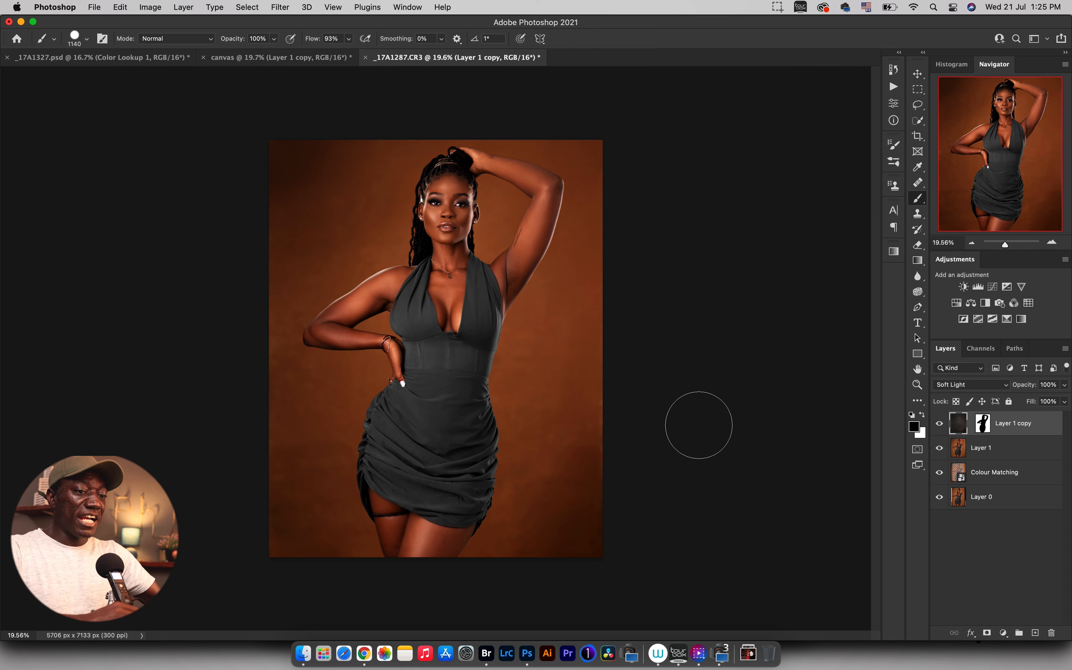
{"action": "left_click", "coordinate": [940, 425]}
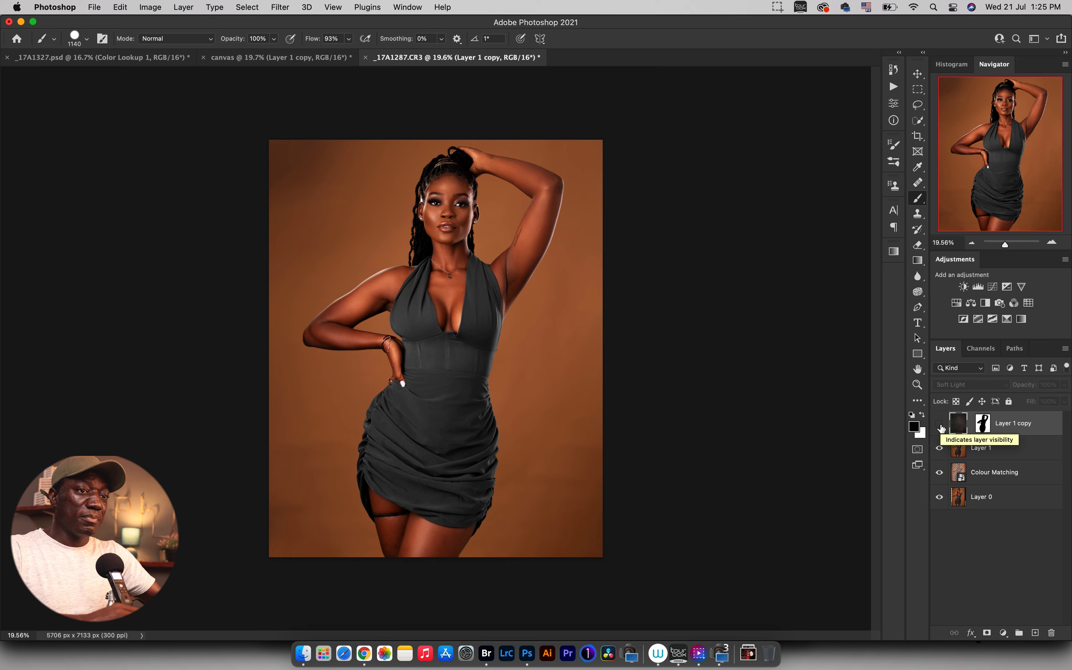
{"action": "left_click", "coordinate": [940, 425]}
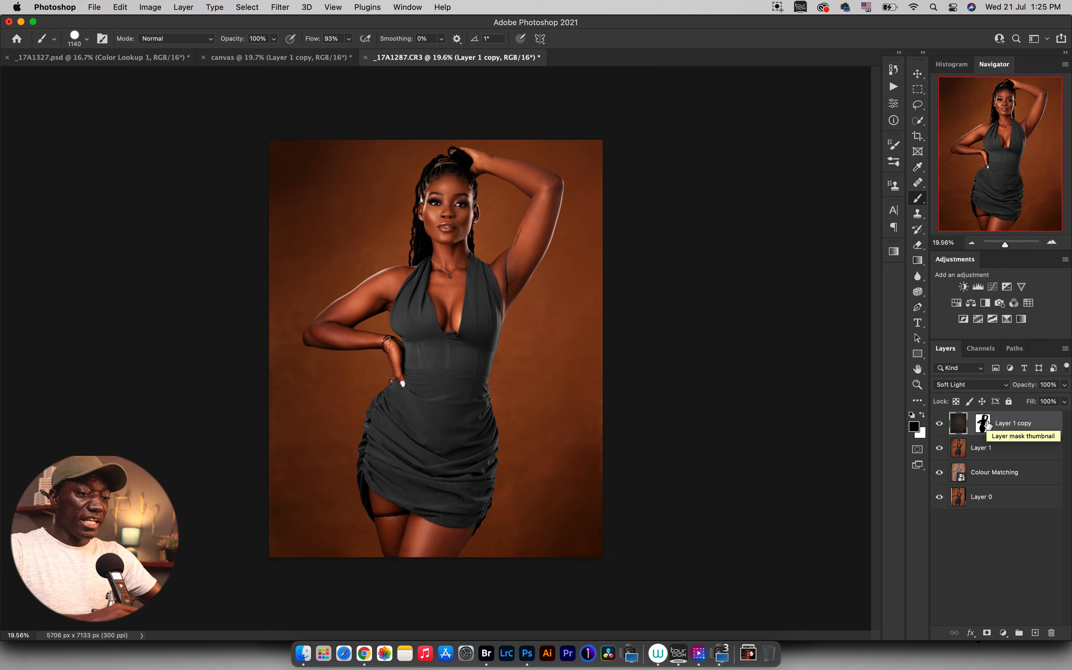
{"action": "mouse_move", "coordinate": [1027, 390]}
{"action": "left_mouse_down"}
{"action": "mouse_move", "coordinate": [997, 388]}
{"action": "mouse_move", "coordinate": [1007, 388]}
{"action": "left_mouse_up"}
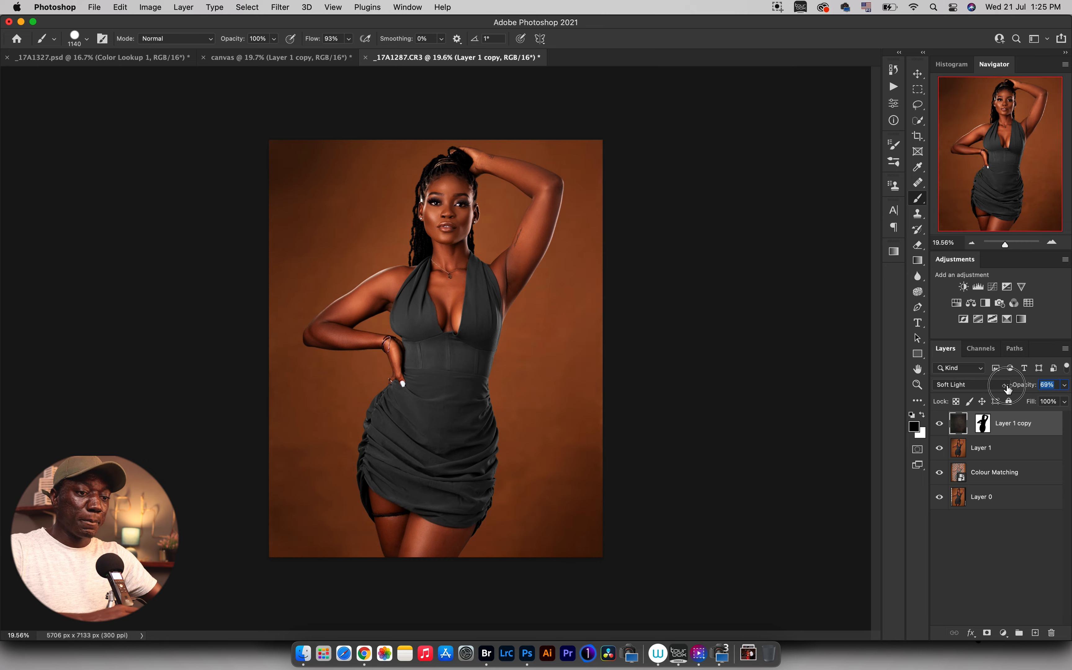
{"action": "left_click", "coordinate": [939, 426]}
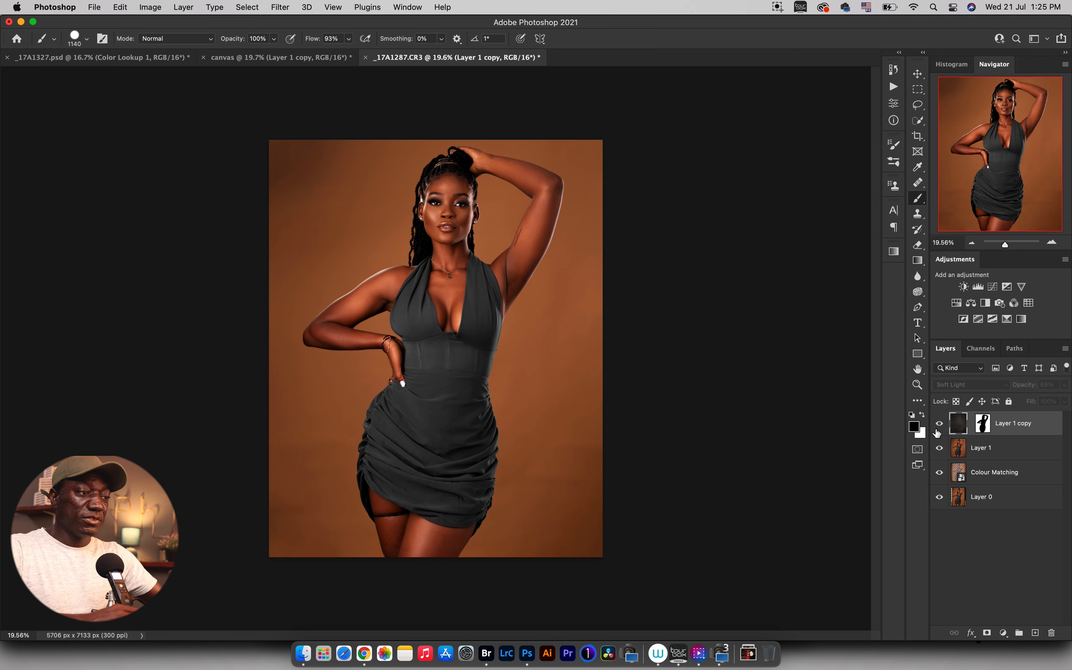
{"action": "left_click", "coordinate": [938, 431]}
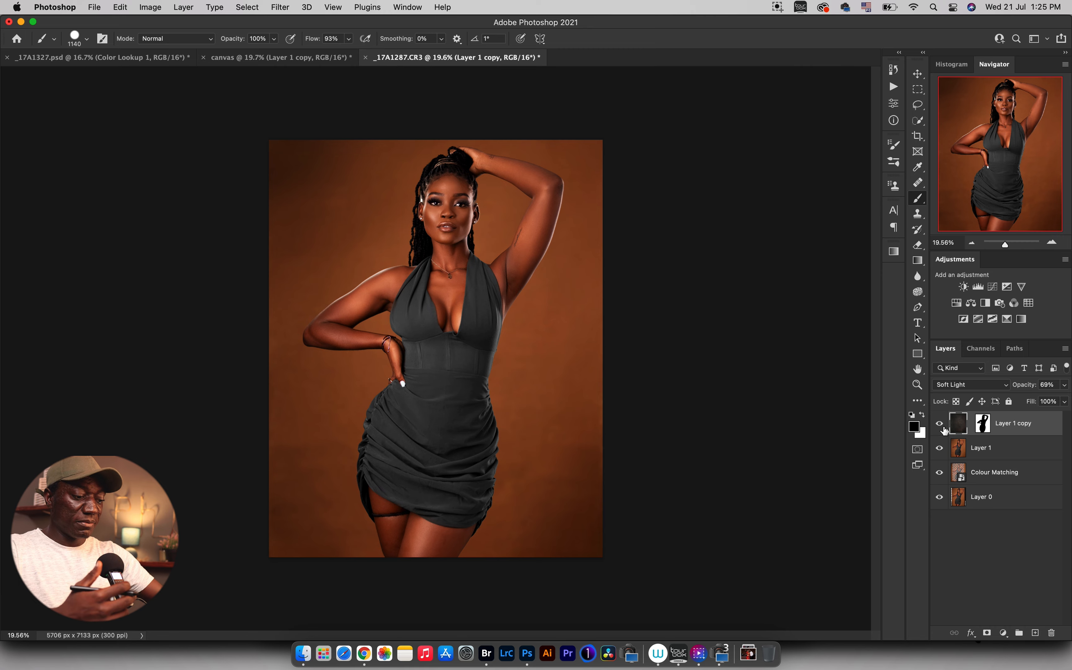
- Group Layer 1 copy and mask the group with a black radial gradient centred on the subject, comparing the image with it off and on
{"action": "key", "text": "super+g"}
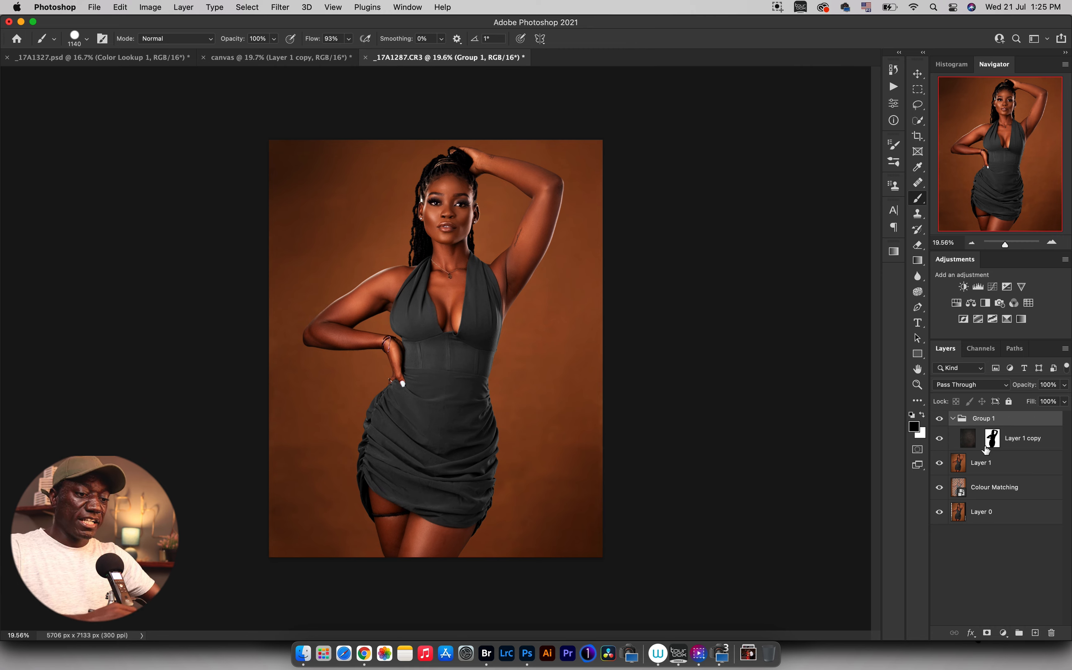
{"action": "left_click", "coordinate": [988, 633]}
{"action": "key", "text": "g"}
{"action": "key", "text": "x"}
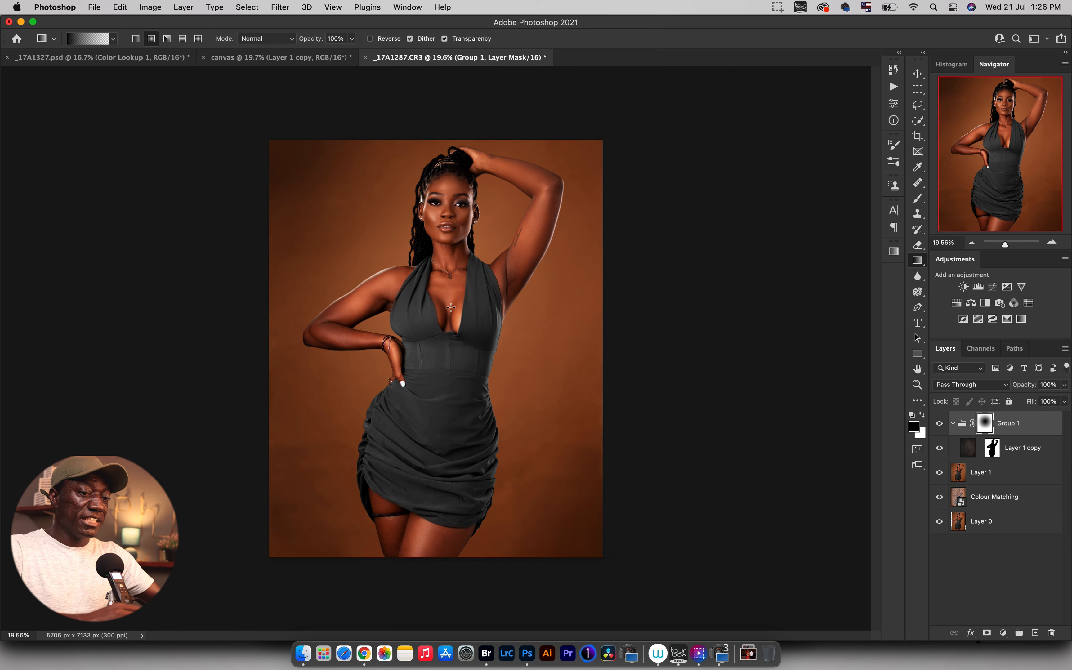
{"action": "mouse_move", "coordinate": [467, 327]}
{"action": "left_mouse_down"}
{"action": "mouse_move", "coordinate": [270, 189]}
{"action": "mouse_move", "coordinate": [244, 147]}
{"action": "left_mouse_up"}
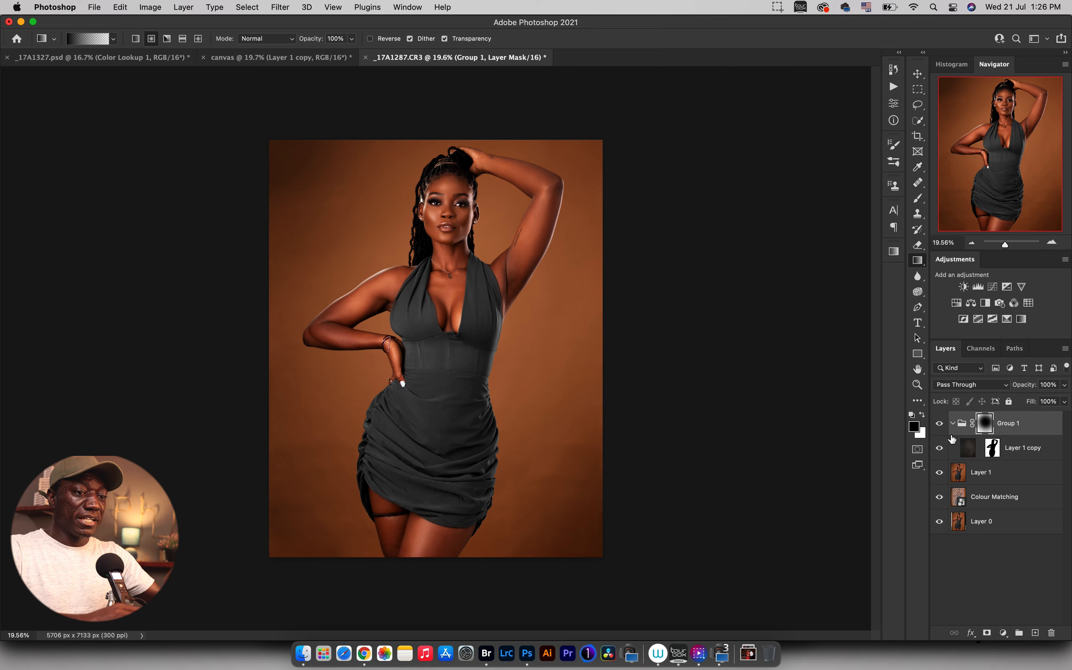
{"action": "left_click", "coordinate": [940, 425]}
{"action": "left_click", "coordinate": [939, 425]}
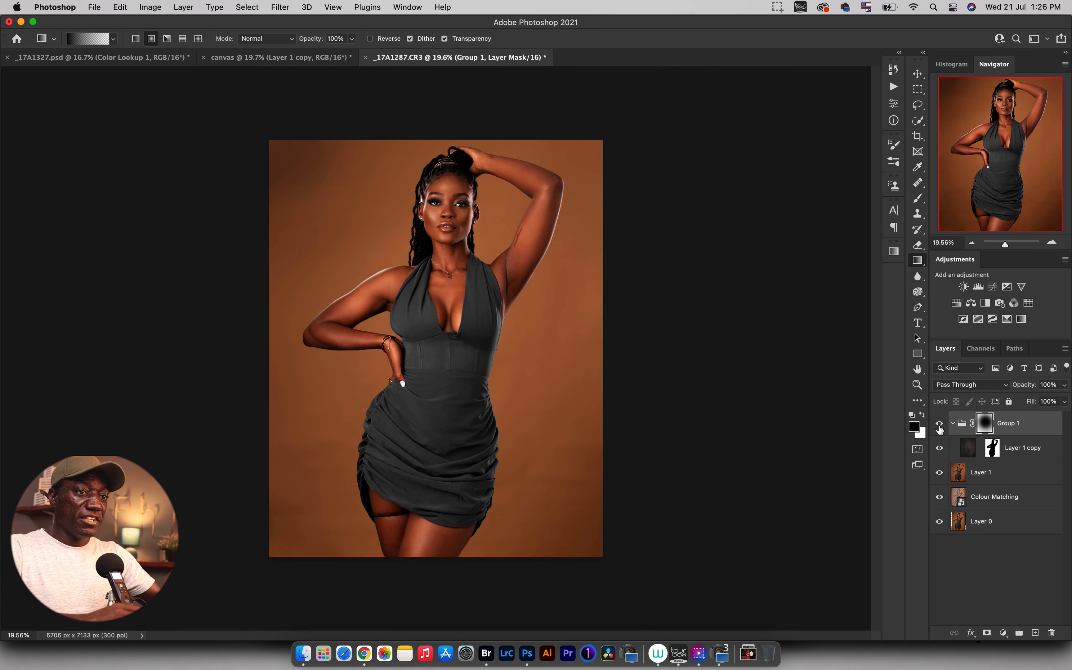
{"action": "left_click", "coordinate": [940, 425]}
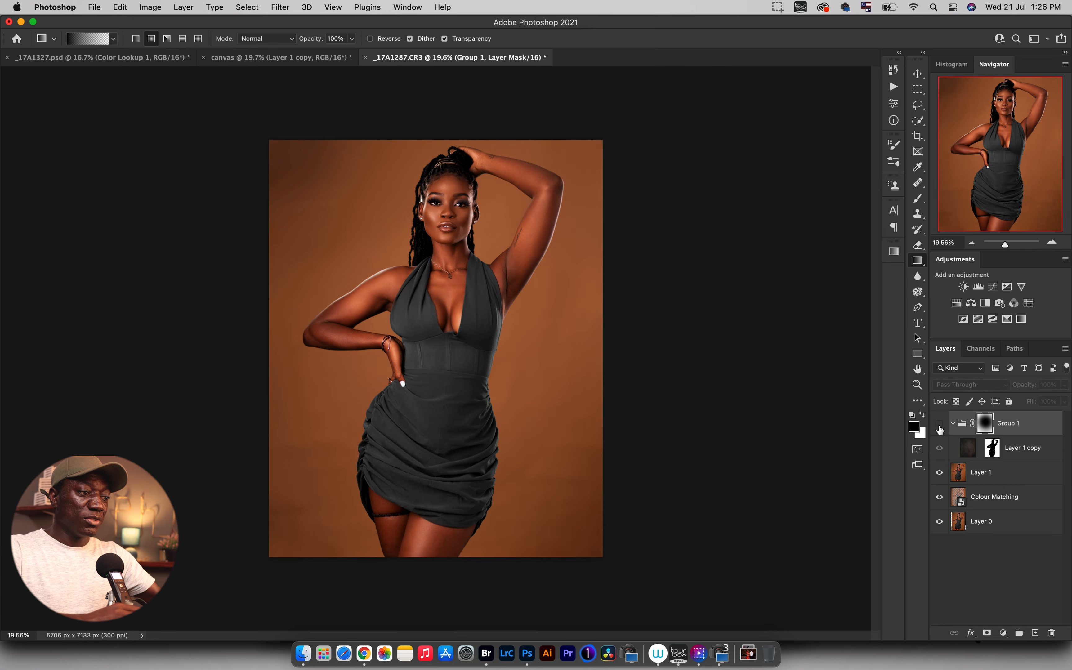
{"action": "left_click", "coordinate": [939, 424]}
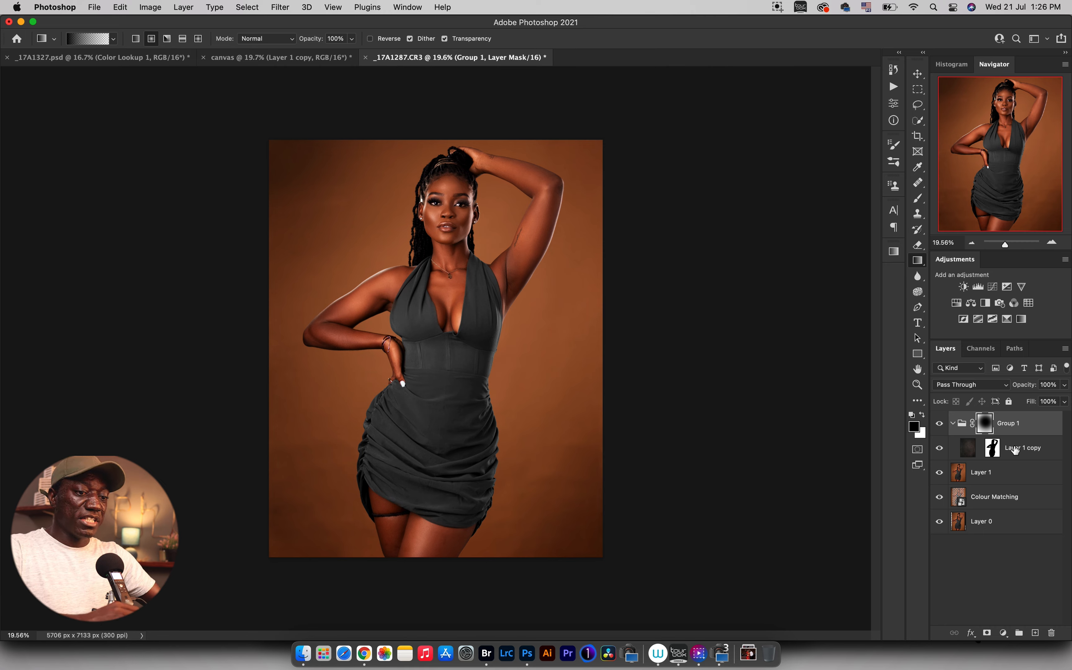
- Run the Re-Lighting action and move the resulting Re-Light group out of Group 1 to the top of the layer stack
{"action": "left_click", "coordinate": [894, 88]}
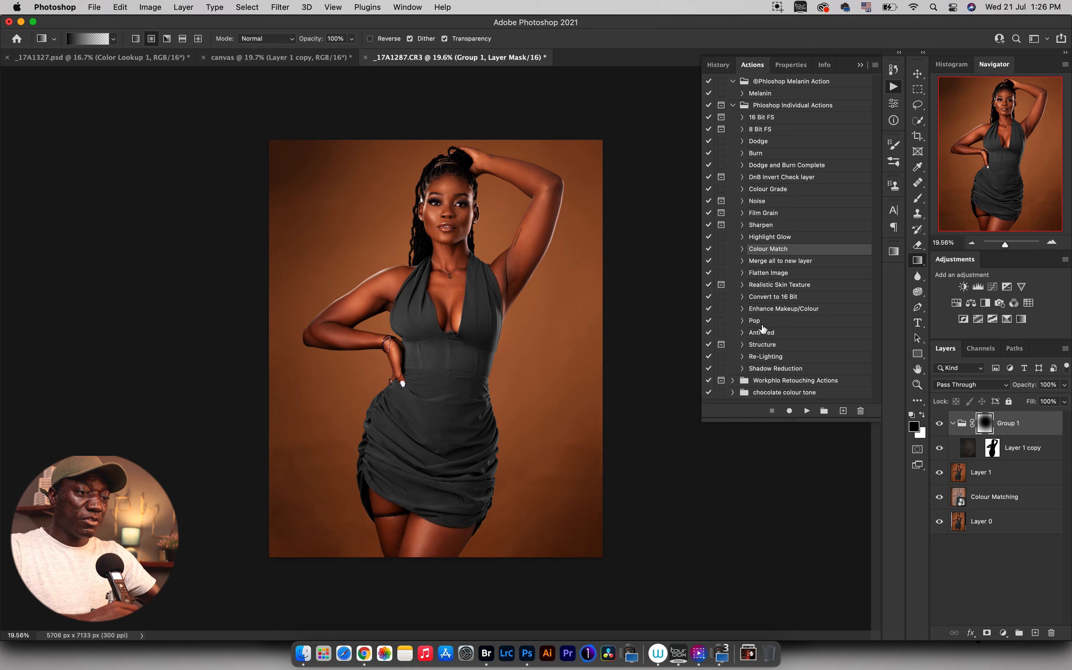
{"action": "left_click", "coordinate": [762, 357]}
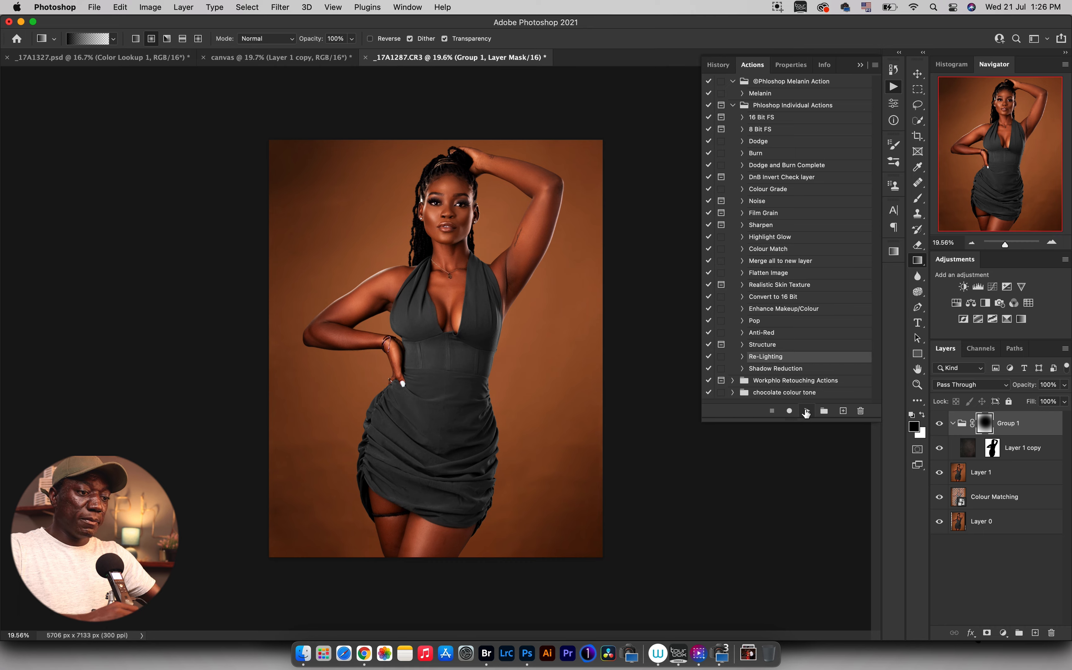
{"action": "left_click", "coordinate": [807, 410]}
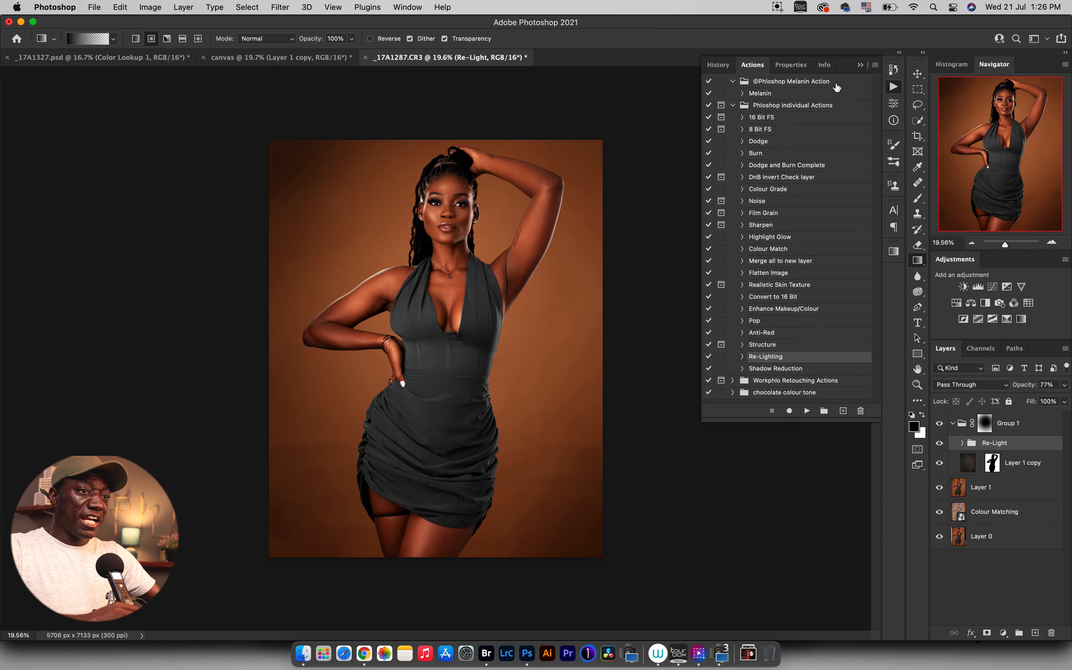
{"action": "left_click", "coordinate": [860, 66]}
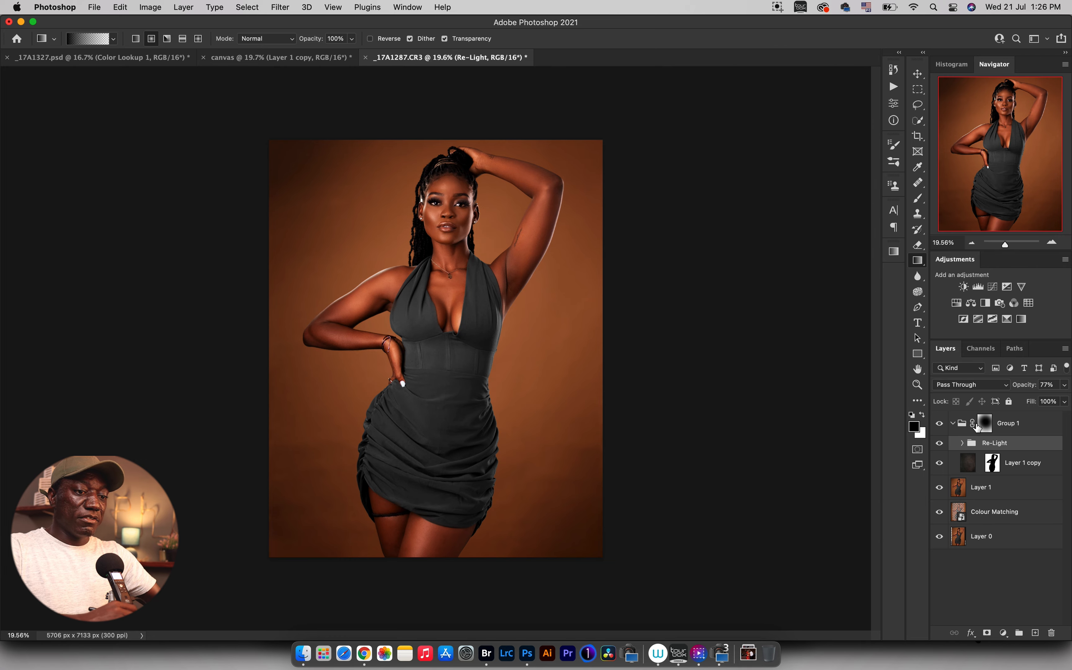
{"action": "left_click_drag", "start_coordinate": [998, 443], "coordinate": [1000, 415]}
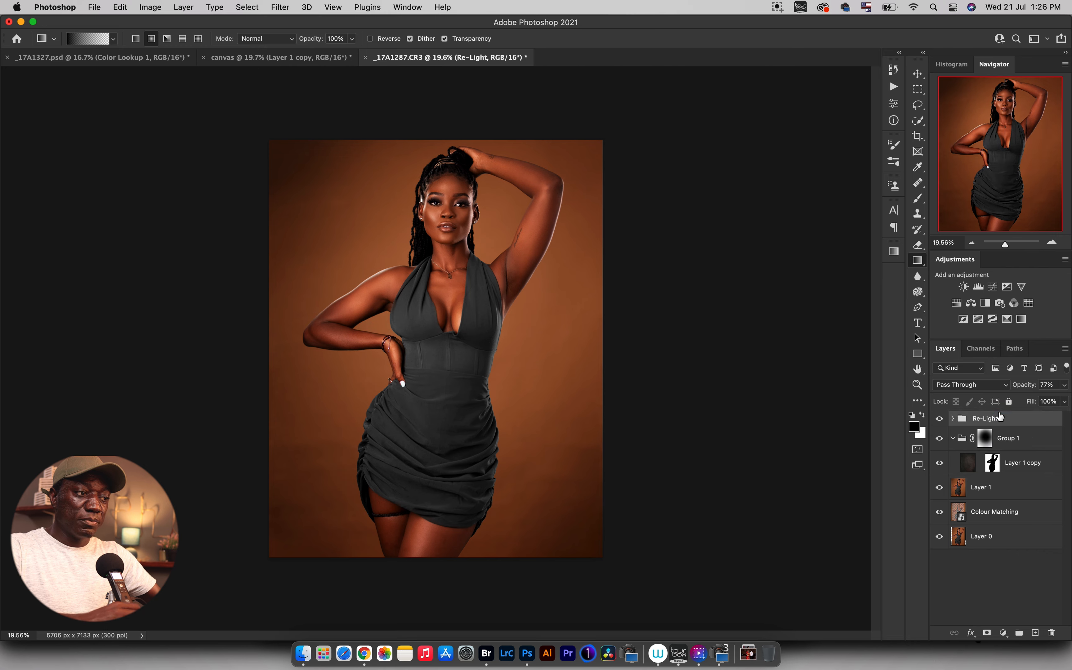
- Collapse Group 1, expand the Re-Light group, and shift and enlarge the Brighten mask's light spot over the subject's face and upper body
{"action": "left_click", "coordinate": [953, 438]}
{"action": "left_click", "coordinate": [953, 419]}
{"action": "left_click", "coordinate": [993, 443]}
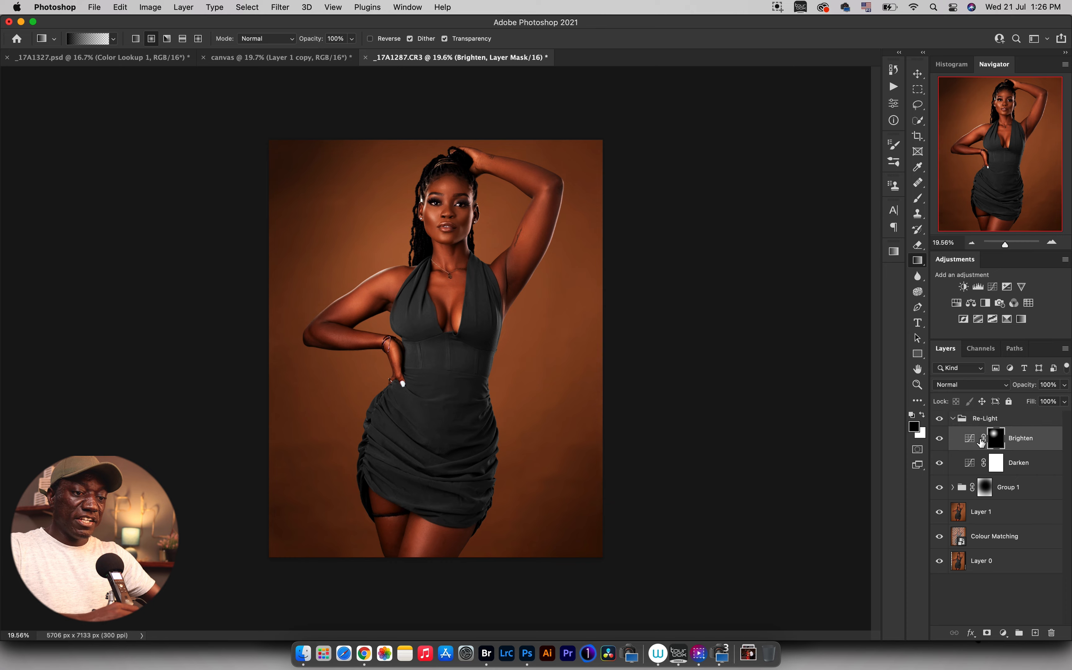
{"action": "key", "text": "super+t"}
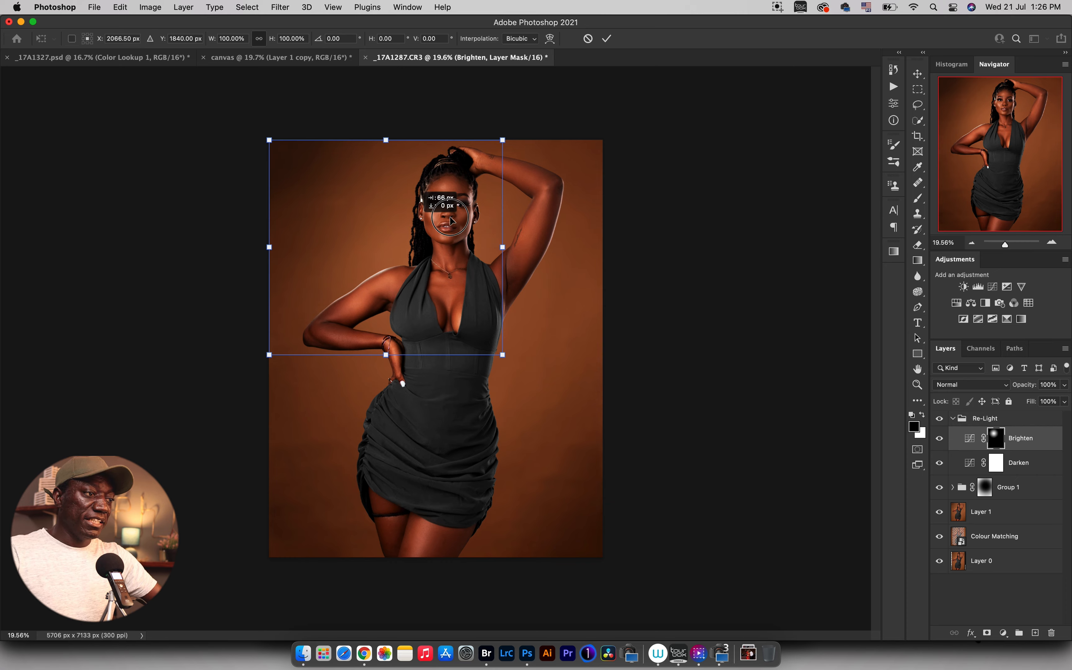
{"action": "left_click_drag", "start_coordinate": [453, 221], "coordinate": [464, 218]}
{"action": "left_click_drag", "start_coordinate": [439, 348], "coordinate": [439, 425]}
{"action": "left_click_drag", "start_coordinate": [448, 306], "coordinate": [448, 295]}
{"action": "left_click", "coordinate": [607, 39]}
{"action": "key", "text": "g"}
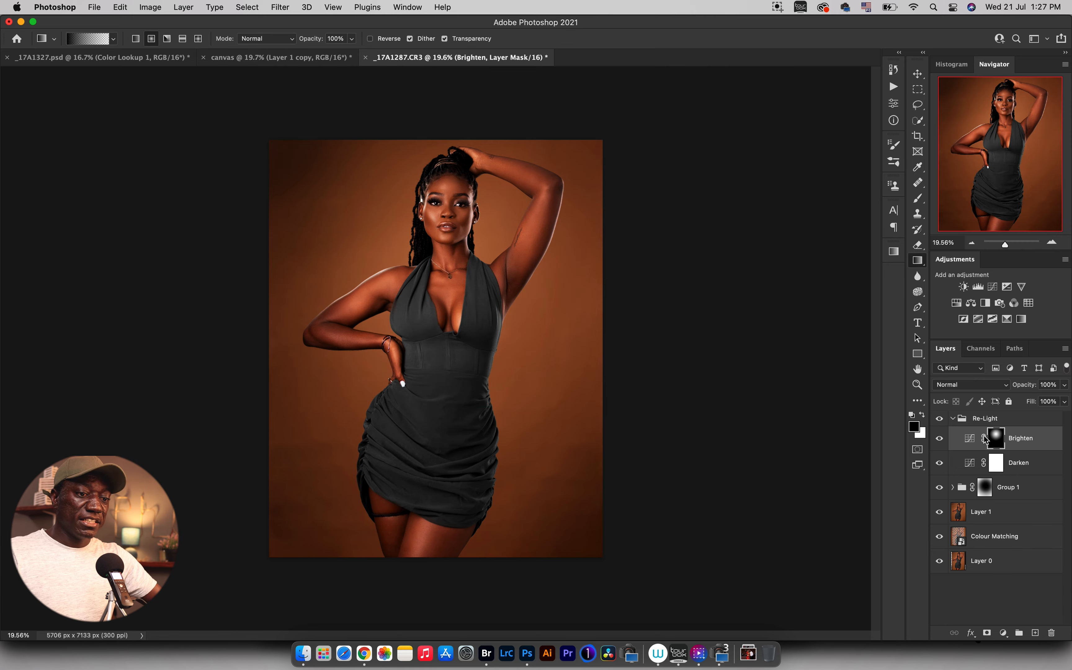
- Draw a radial gradient on the Darken layer's mask and invert the mask to keep the darkening off the centre
{"action": "left_click", "coordinate": [999, 466]}
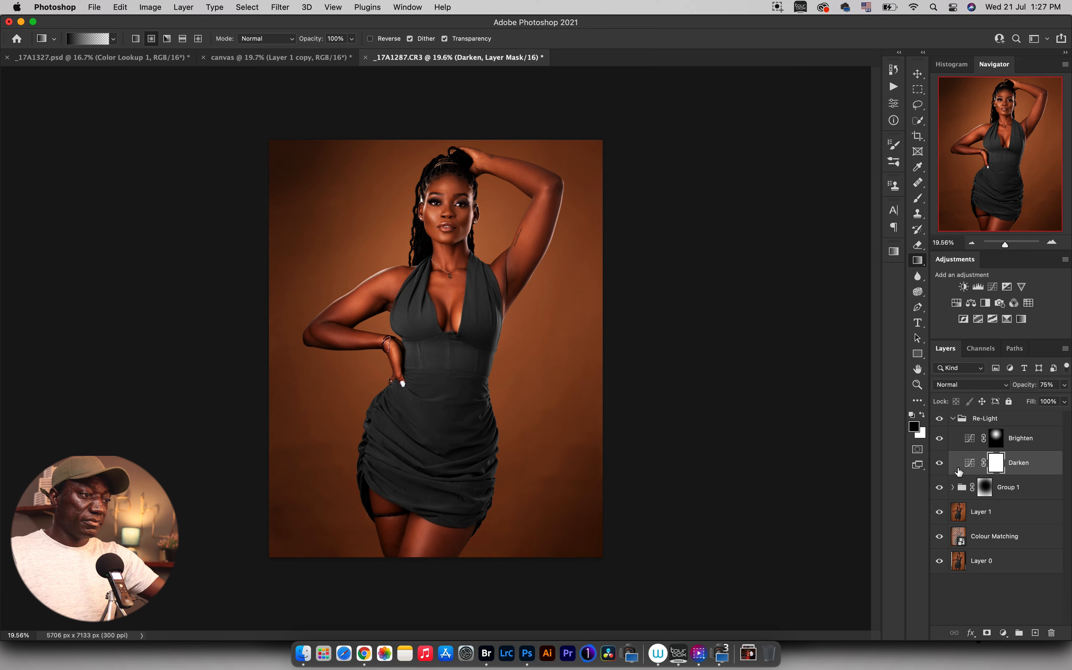
{"action": "key", "text": "ctrl+t"}
{"action": "left_click", "coordinate": [526, 249]}
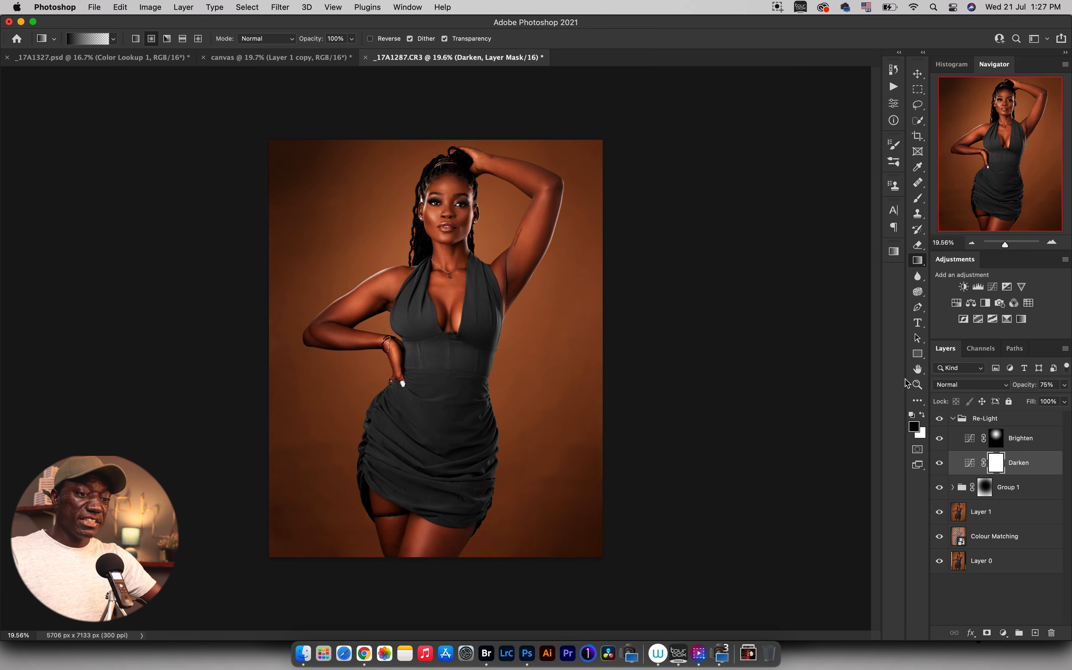
{"action": "left_click", "coordinate": [940, 463]}
{"action": "left_click", "coordinate": [940, 463]}
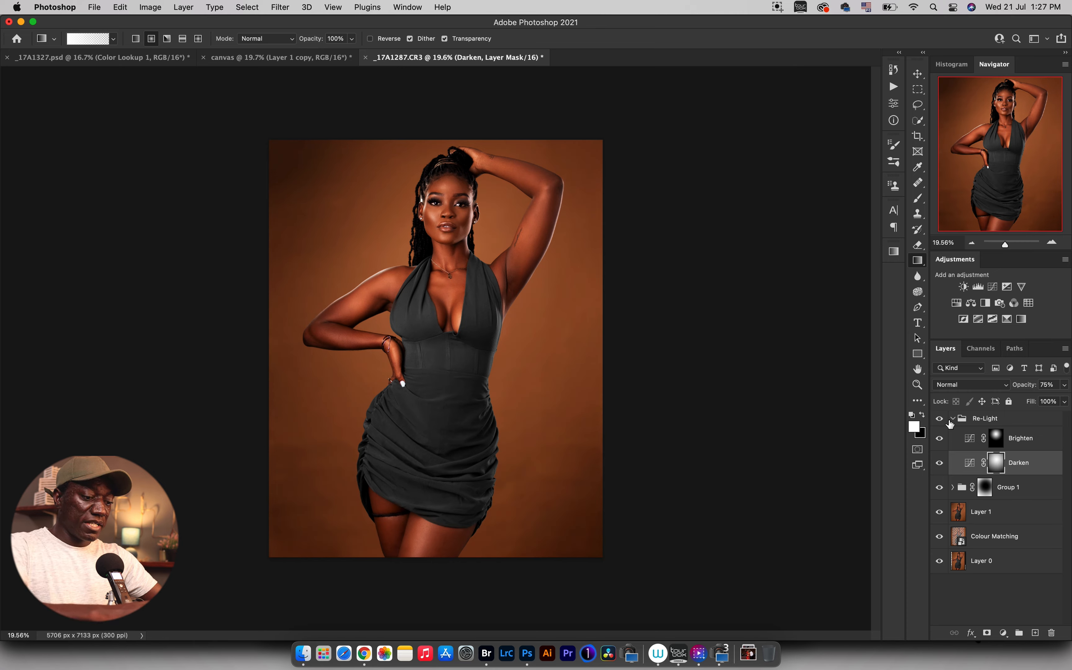
{"action": "key", "text": "ctrl+i"}
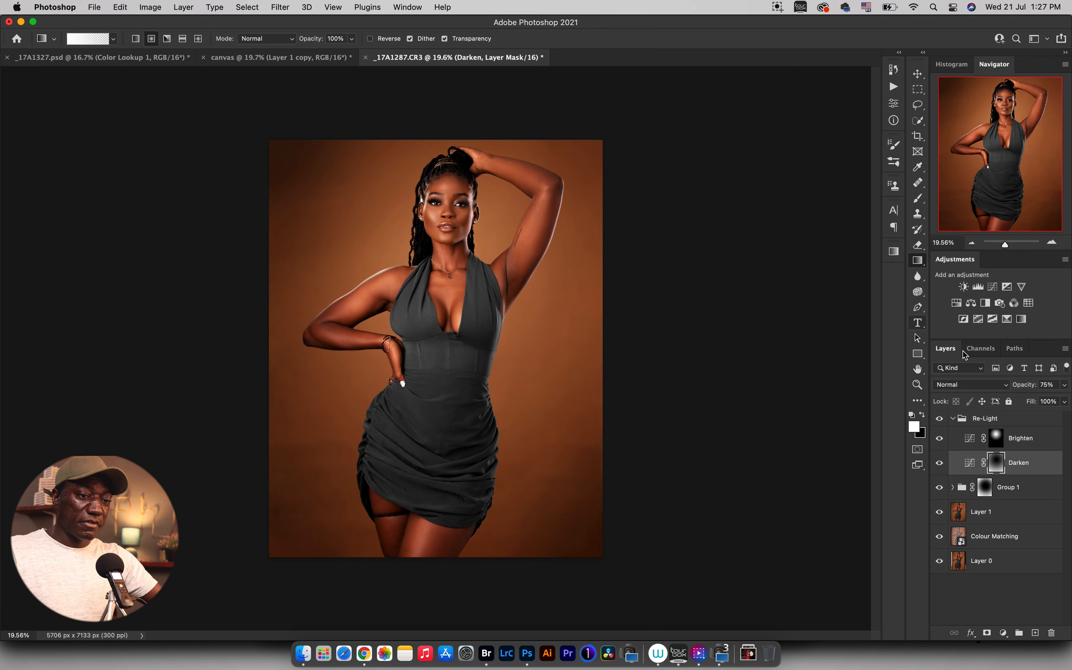
- Compare the image with and without the Brighten layer and reduce that layer's opacity to 37%
{"action": "left_click", "coordinate": [1018, 438]}
{"action": "left_click", "coordinate": [940, 438]}
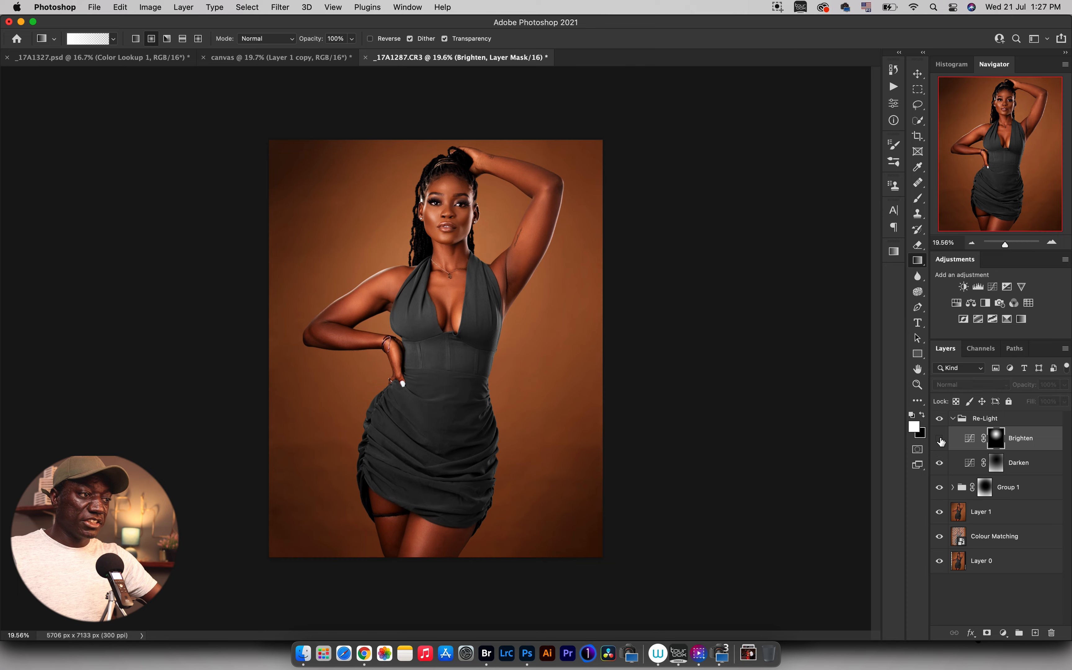
{"action": "left_click", "coordinate": [940, 440]}
{"action": "double_click", "coordinate": [1018, 429]}
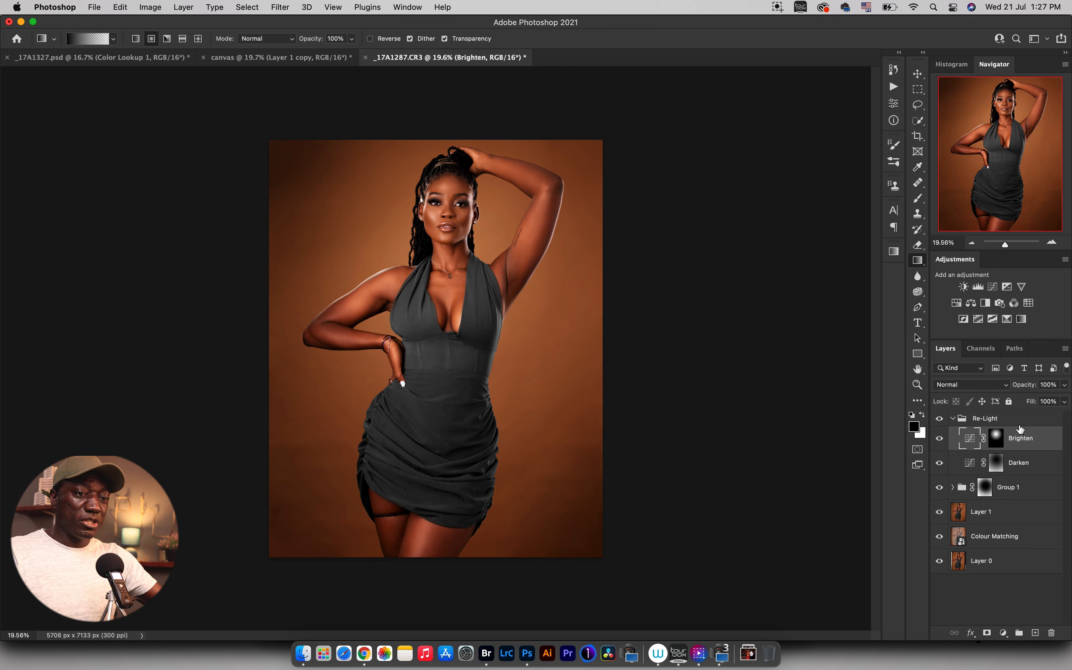
{"action": "left_click_drag", "start_coordinate": [1026, 389], "coordinate": [992, 390]}
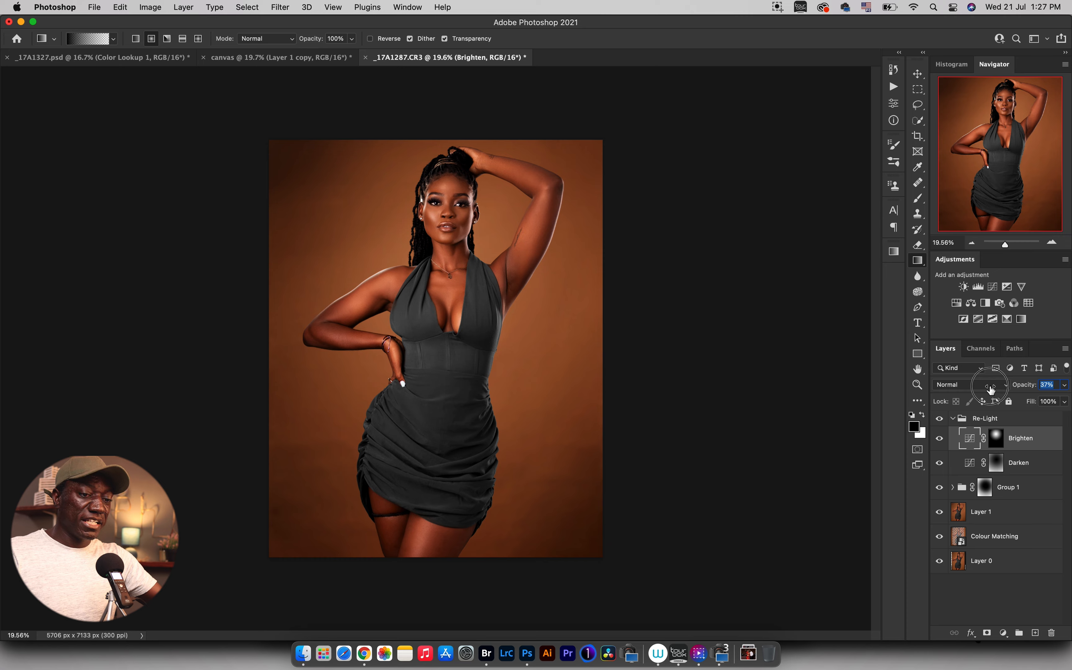
- Pull the midpoint of the Darken layer's curve down to about input 121, output 73
{"action": "double_click", "coordinate": [969, 464]}
{"action": "left_click_drag", "start_coordinate": [821, 183], "coordinate": [818, 196]}
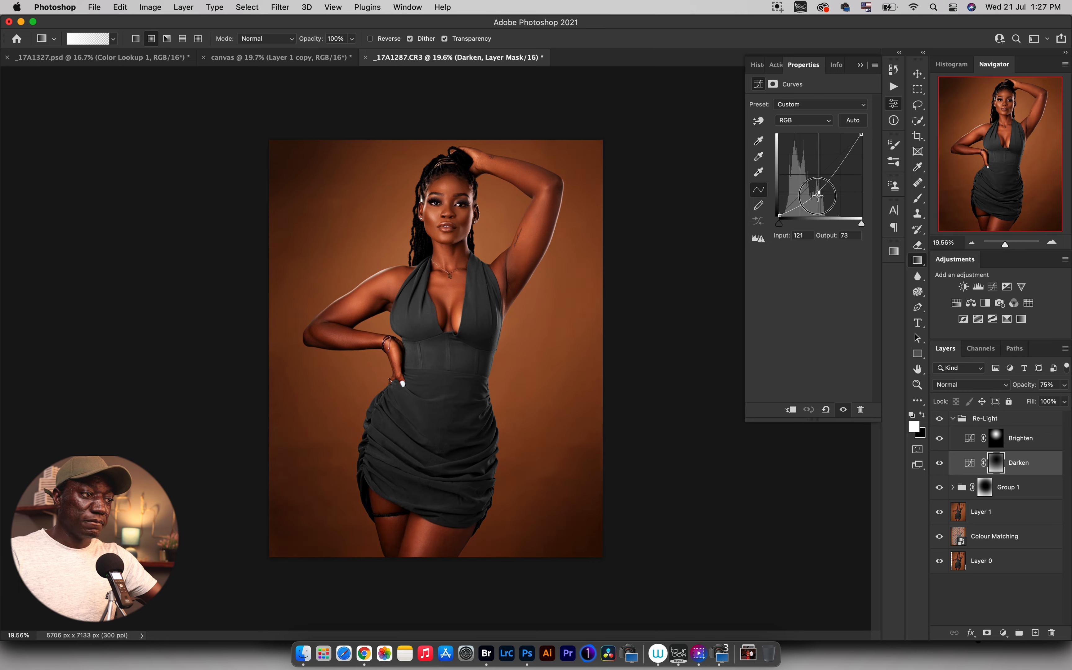
{"action": "left_click", "coordinate": [863, 67]}
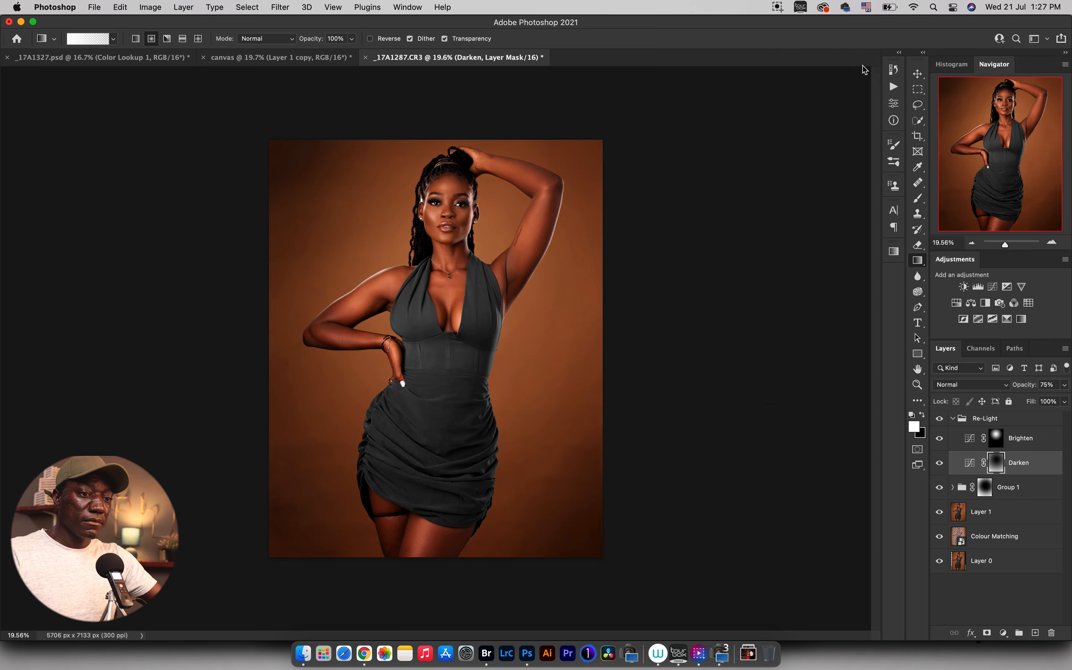
- Collapse the Re-Light group and compare the portrait with and without its relighting effect
{"action": "left_click", "coordinate": [951, 419]}
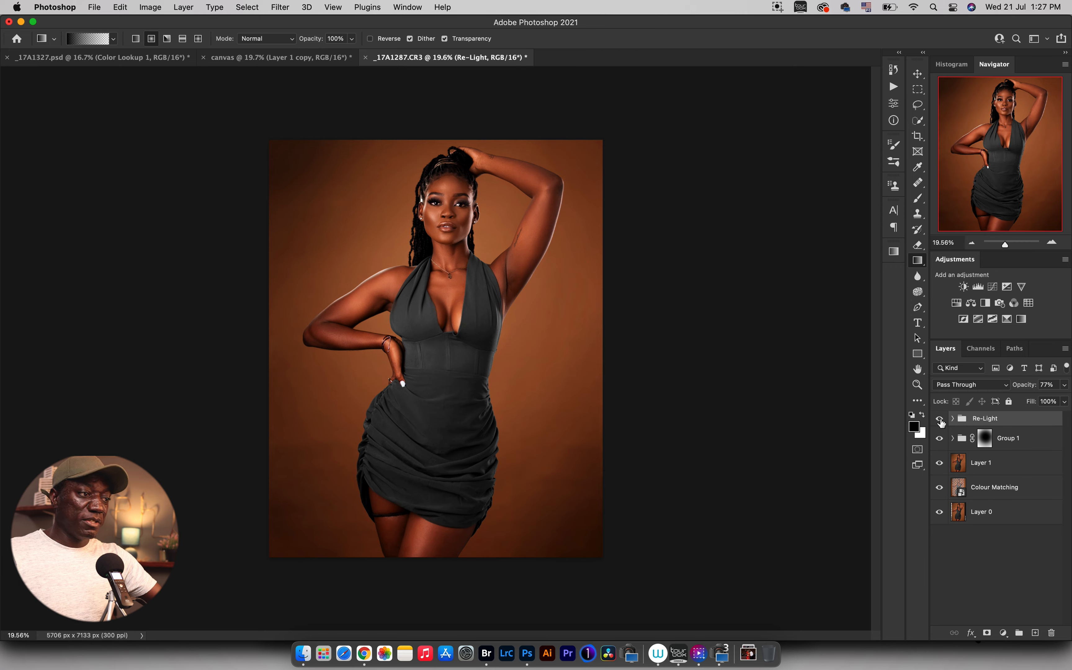
{"action": "left_click", "coordinate": [940, 418]}
{"action": "left_click", "coordinate": [939, 419]}
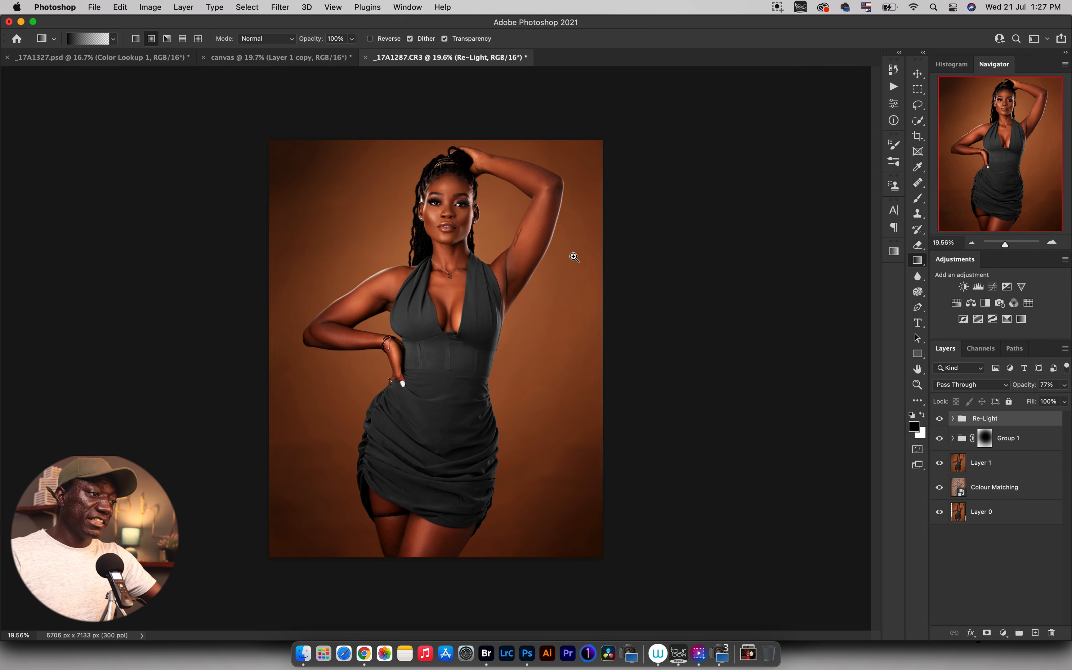
{"action": "key", "text": "z"}
{"action": "left_click_drag", "start_coordinate": [423, 208], "coordinate": [406, 247]}
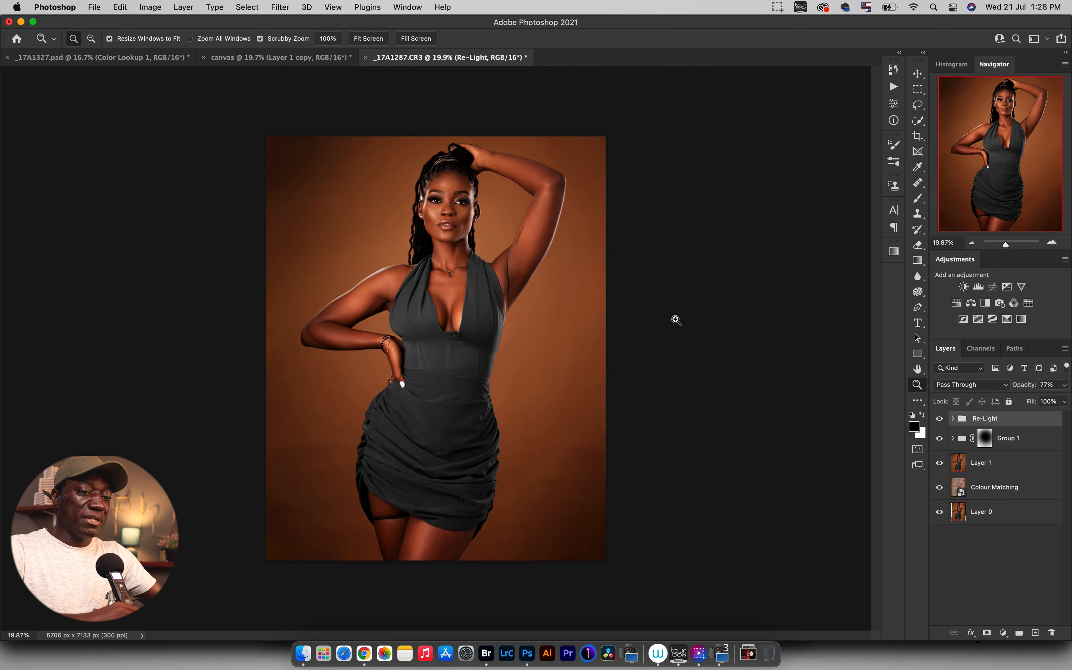
{"action": "left_click", "coordinate": [894, 86]}
{"action": "left_click", "coordinate": [894, 86]}
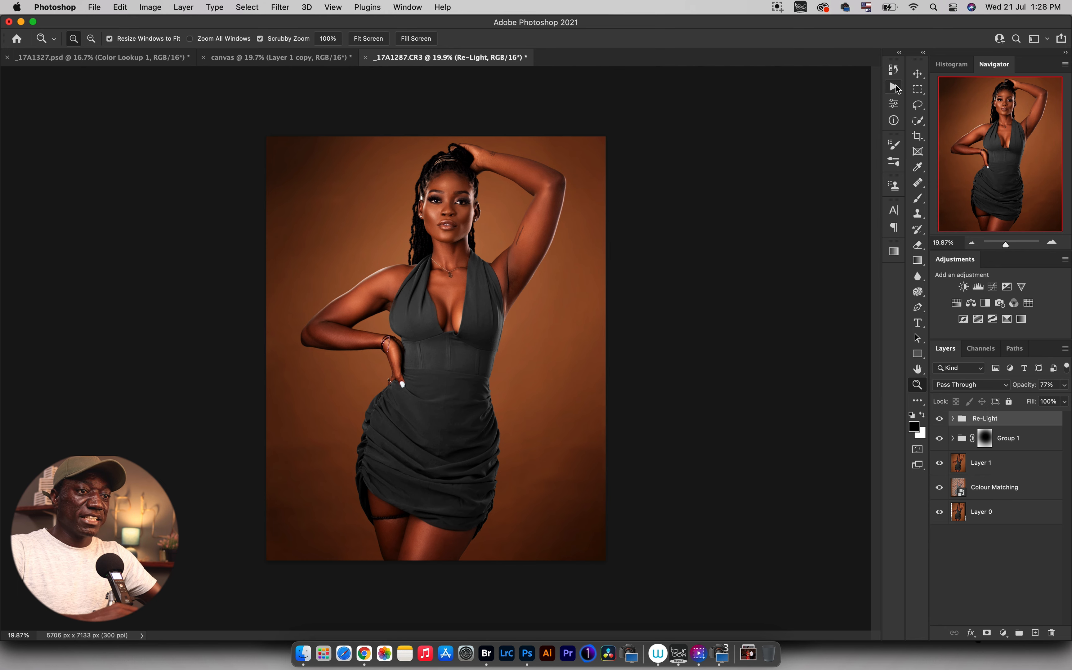
- Add a Color Lookup adjustment layer above the Re-Light group using the Phire Gold.CUBE 3D LUT
{"action": "left_click", "coordinate": [1029, 304]}
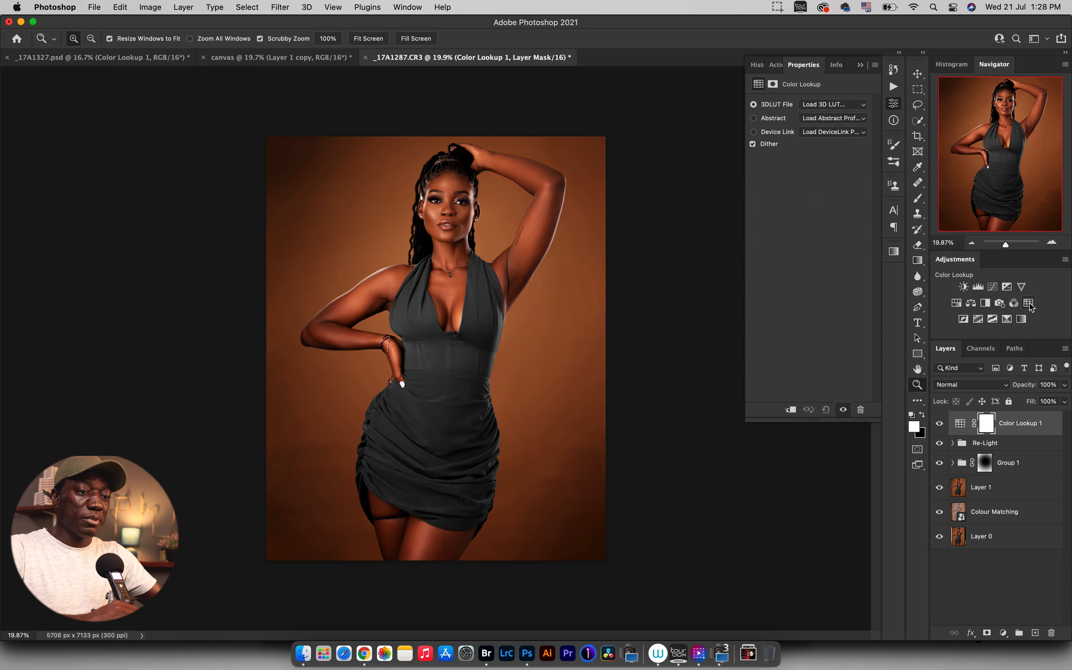
{"action": "left_click", "coordinate": [825, 107]}
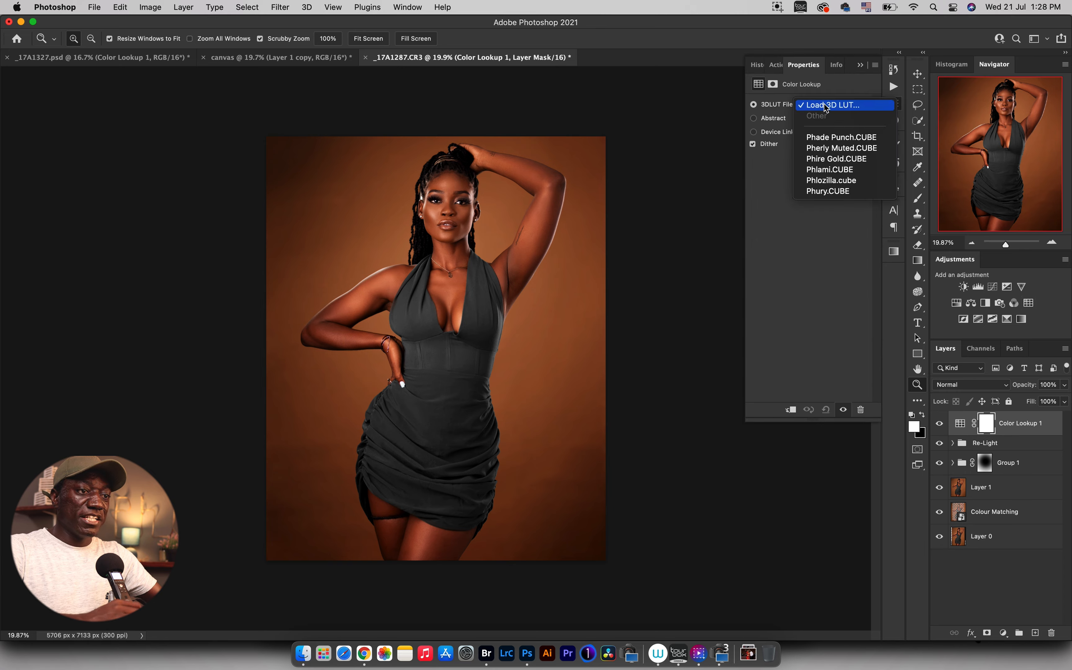
{"action": "left_click", "coordinate": [821, 162]}
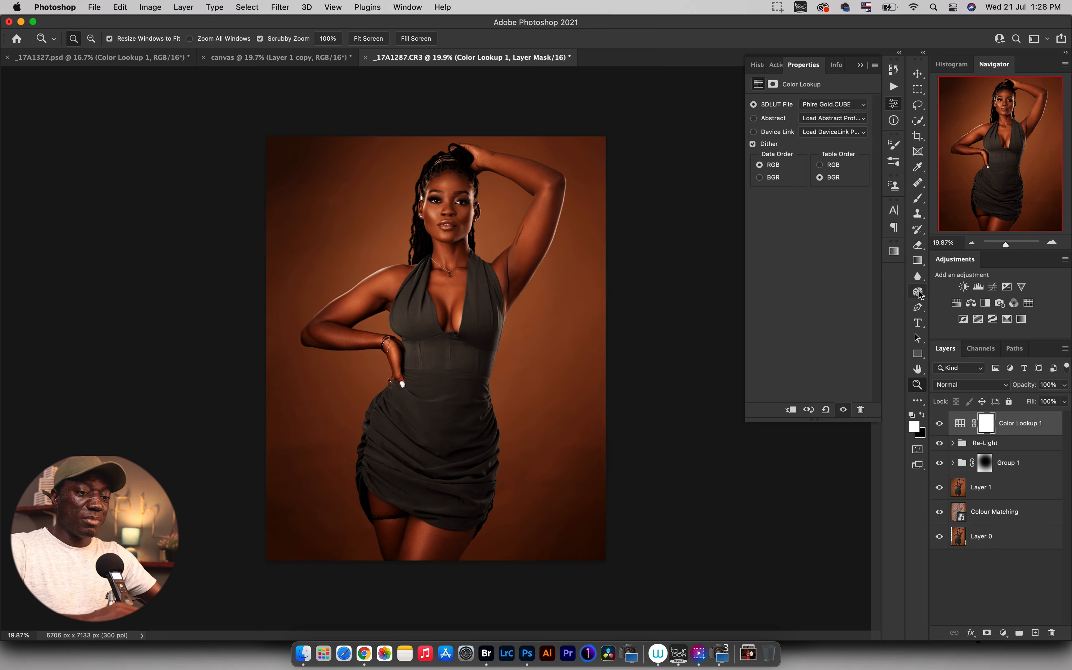
- Reduce the Color Lookup layer's opacity to 42%, comparing the image with and without the colour grade
{"action": "left_click_drag", "start_coordinate": [1027, 384], "coordinate": [990, 389]}
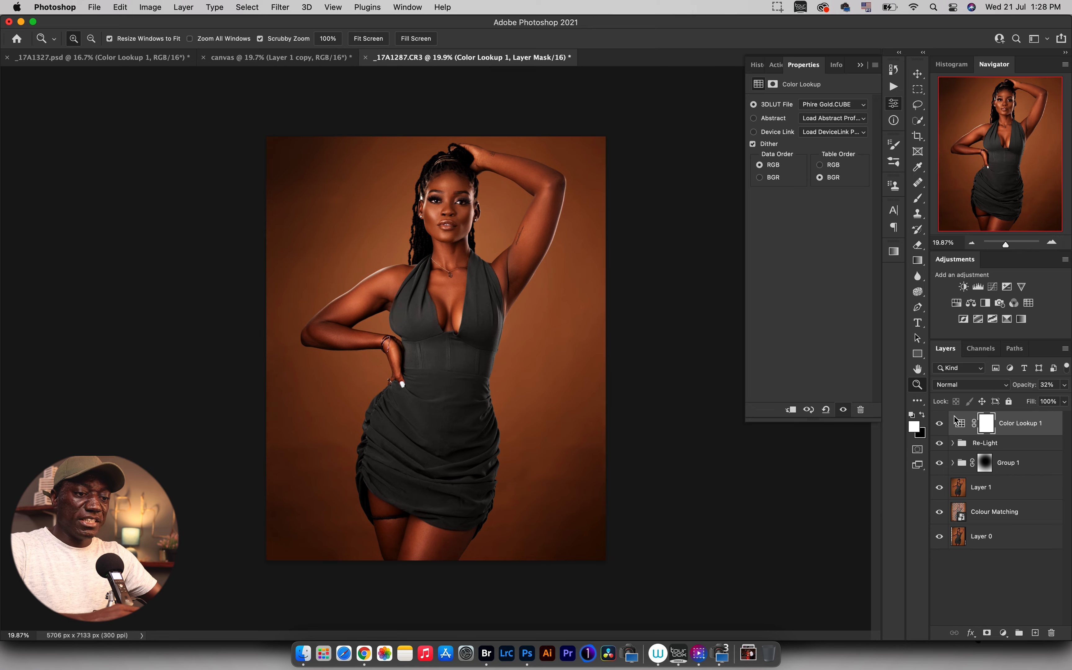
{"action": "left_click", "coordinate": [940, 423]}
{"action": "left_click", "coordinate": [939, 424]}
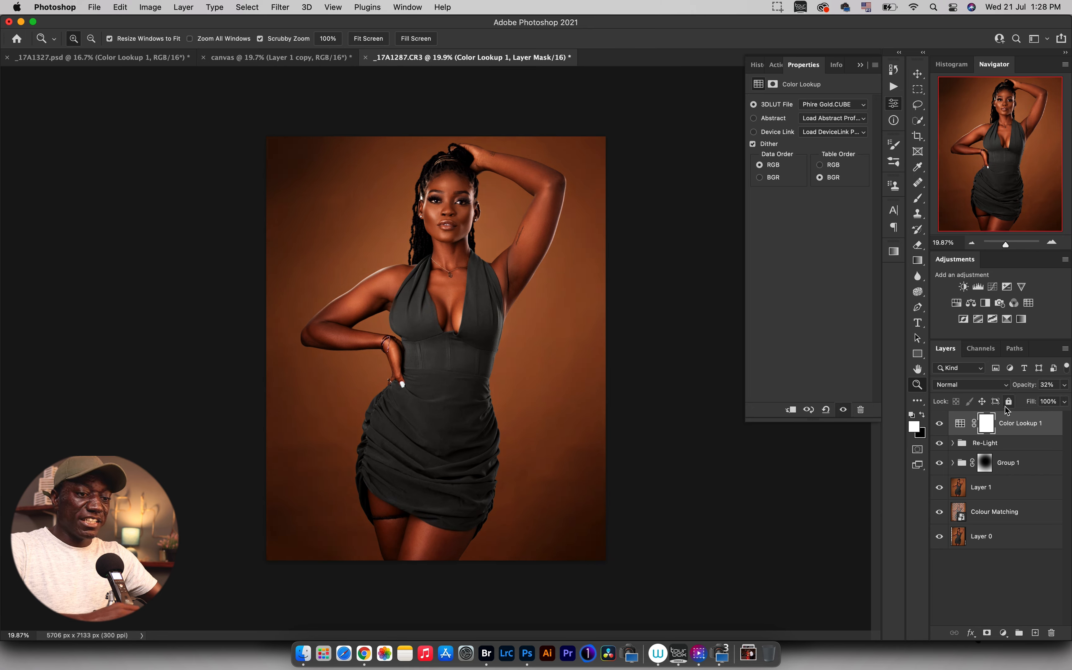
{"action": "left_click_drag", "start_coordinate": [1027, 387], "coordinate": [1033, 388]}
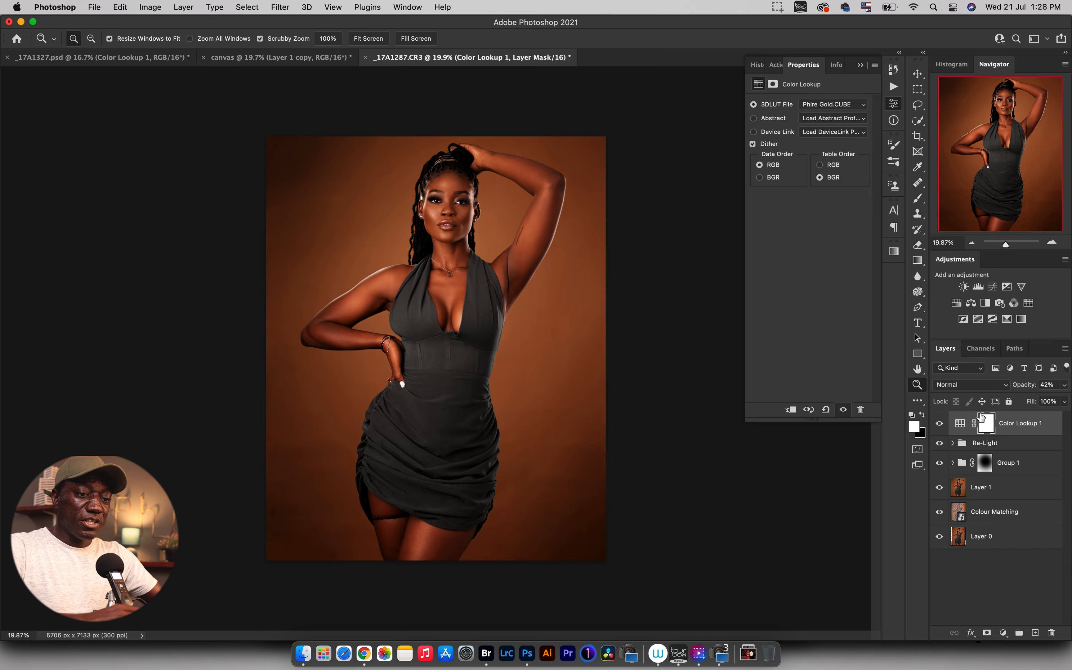
{"action": "left_click", "coordinate": [939, 425]}
{"action": "left_click", "coordinate": [940, 425]}
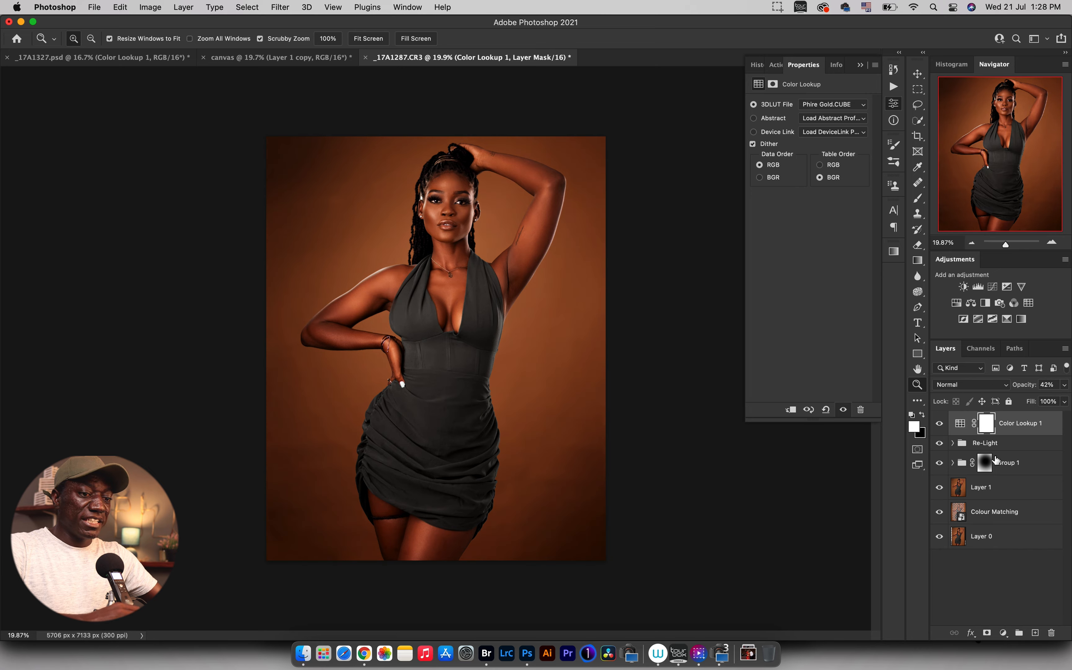
- Check the Re-Light group's effect under the colour grade and set its Brighten layer's opacity to 47%
{"action": "left_click", "coordinate": [940, 444]}
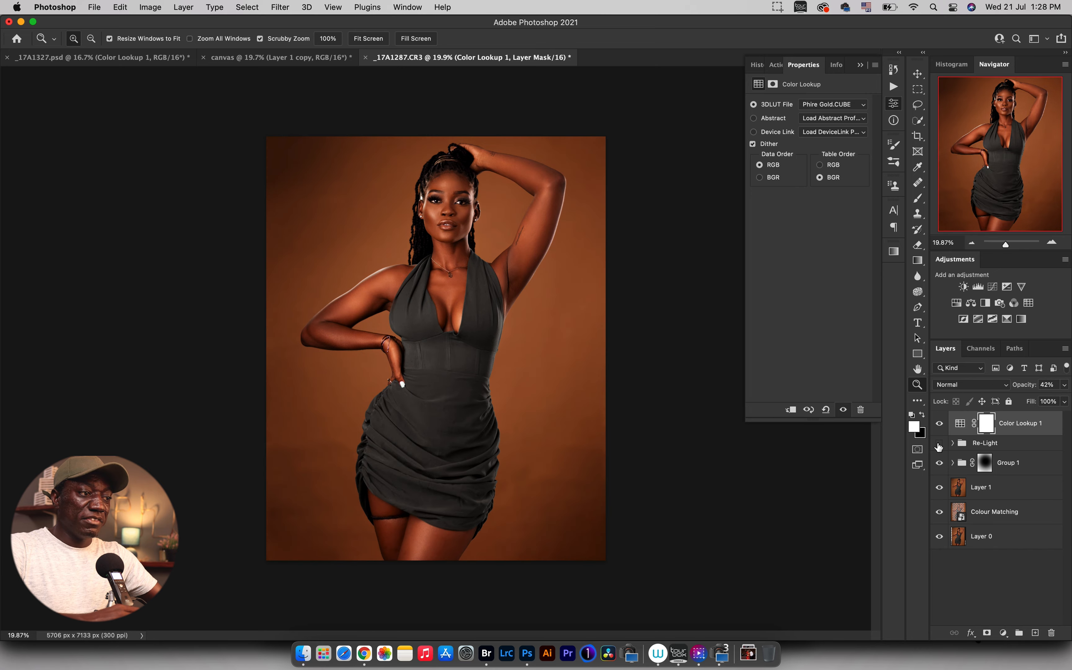
{"action": "left_click", "coordinate": [939, 444]}
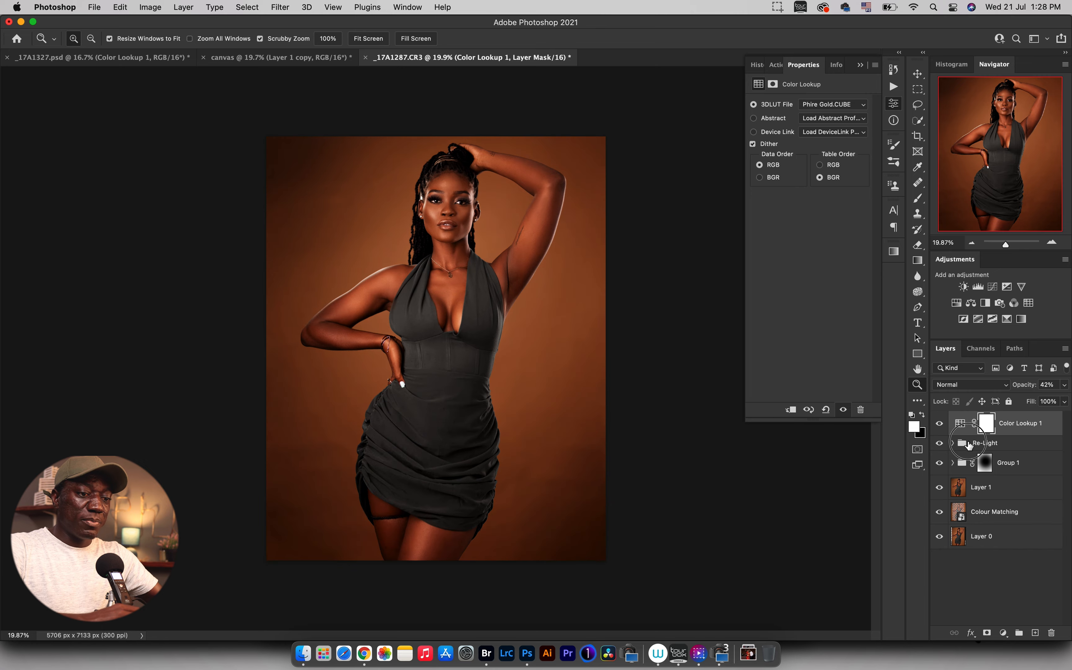
{"action": "left_click", "coordinate": [954, 442]}
{"action": "left_click", "coordinate": [997, 463]}
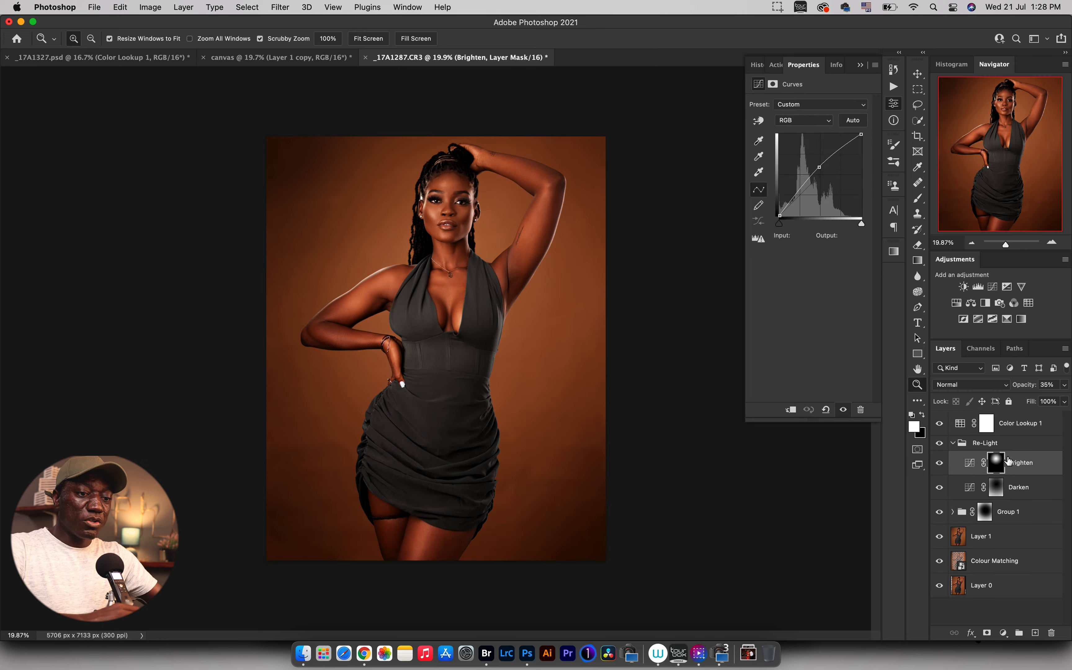
{"action": "left_click_drag", "start_coordinate": [1023, 387], "coordinate": [1028, 386]}
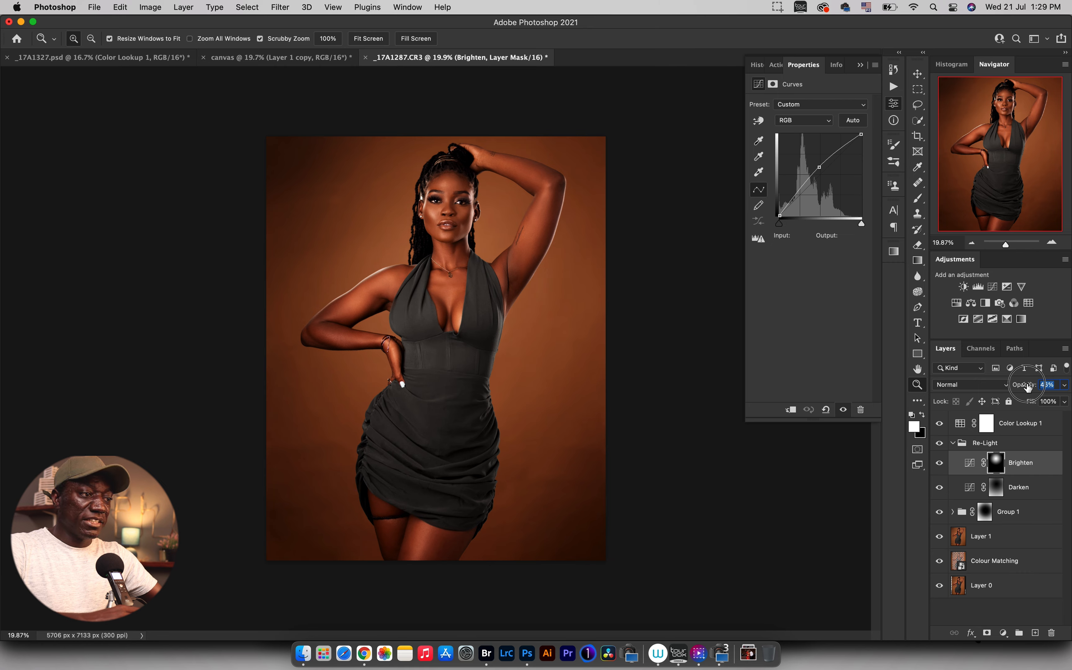
{"action": "left_click_drag", "start_coordinate": [1028, 387], "coordinate": [1030, 387]}
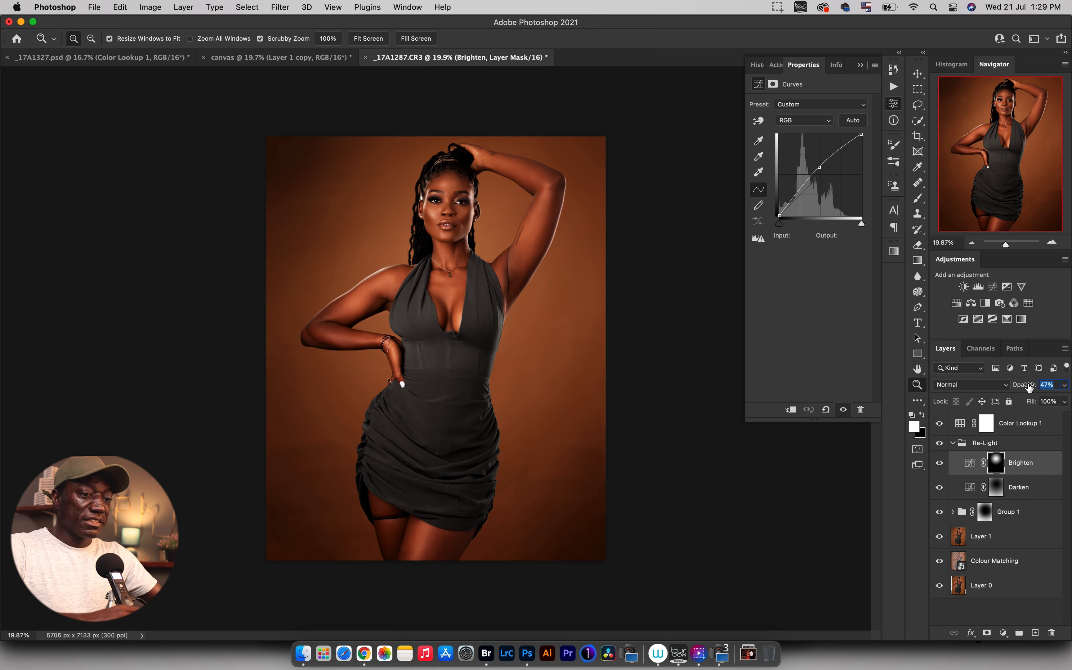
- Collapse the Re-Light group and compare the graded image with and without the group
{"action": "left_click", "coordinate": [952, 443]}
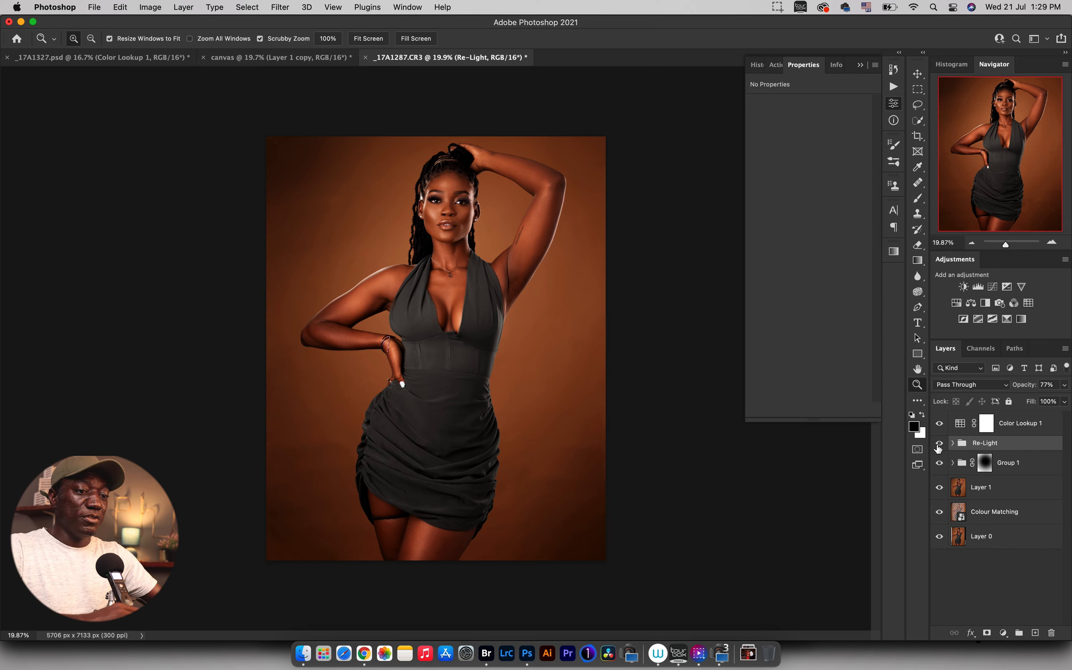
{"action": "left_click", "coordinate": [940, 445]}
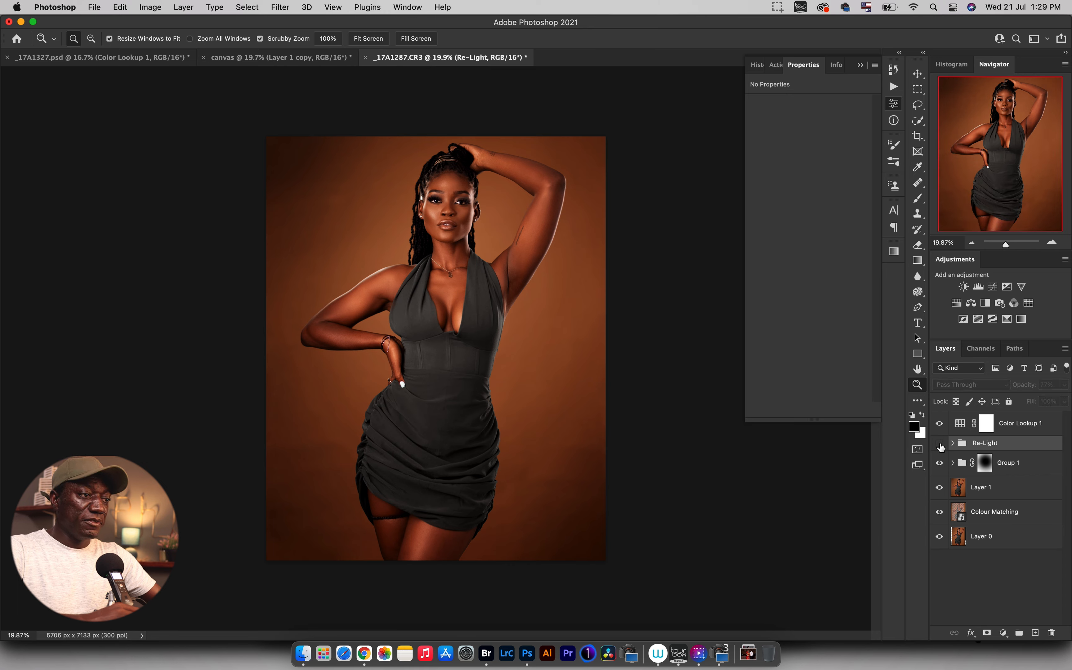
{"action": "left_click", "coordinate": [941, 445]}
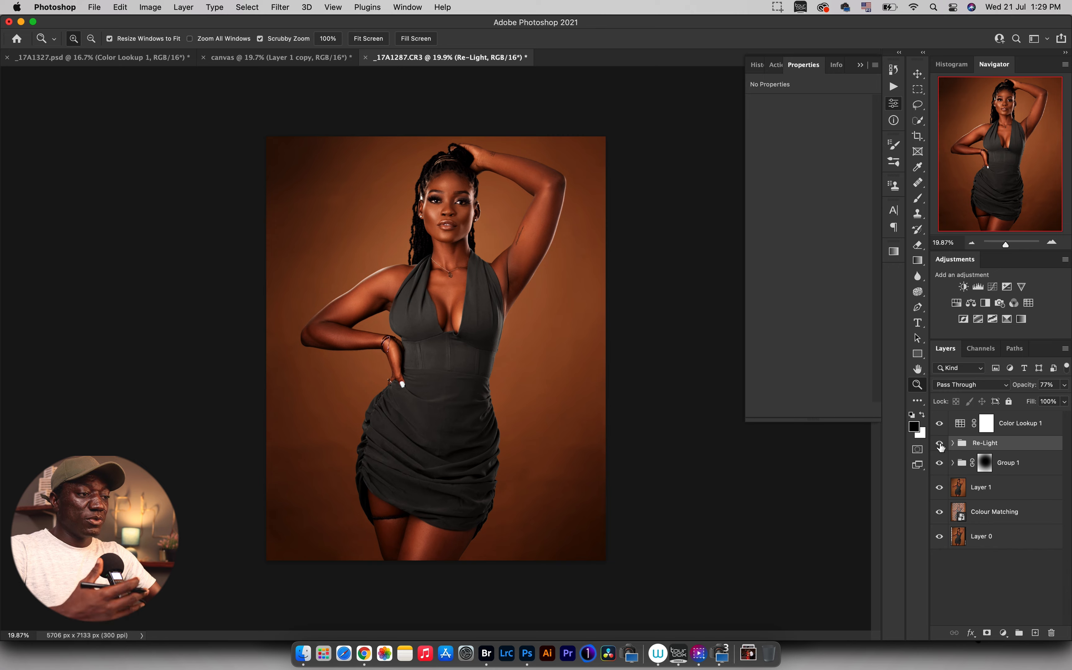
- Add a Selective Color adjustment above Color Lookup 1 and set its Blacks to Cyan +1, Magenta +1 and Yellow -4
{"action": "left_click", "coordinate": [1033, 425]}
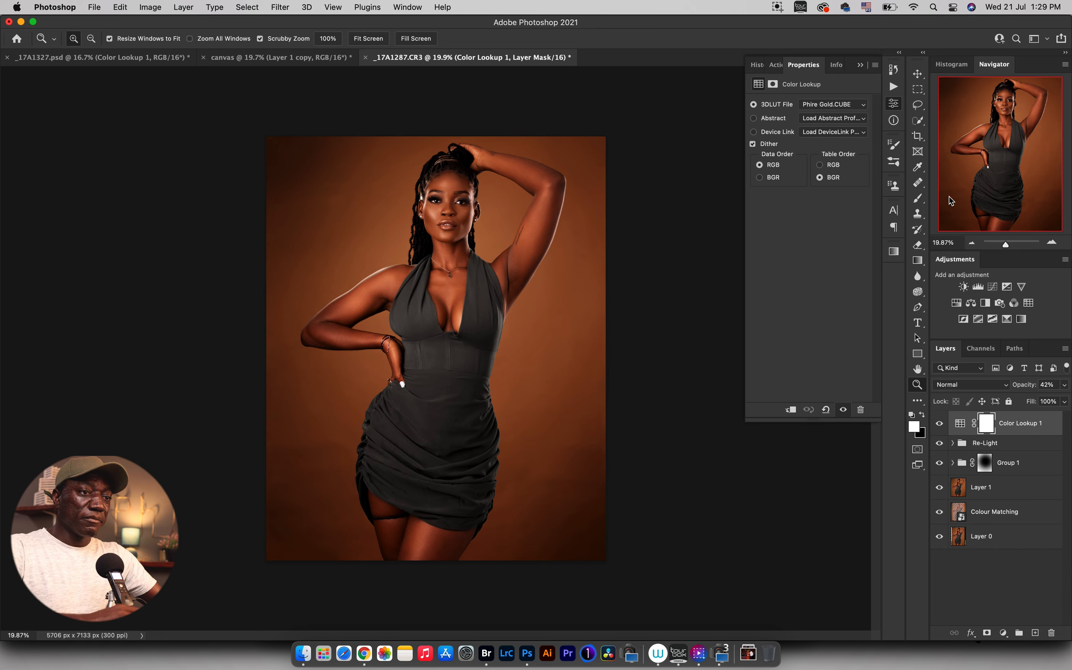
{"action": "left_click", "coordinate": [895, 102]}
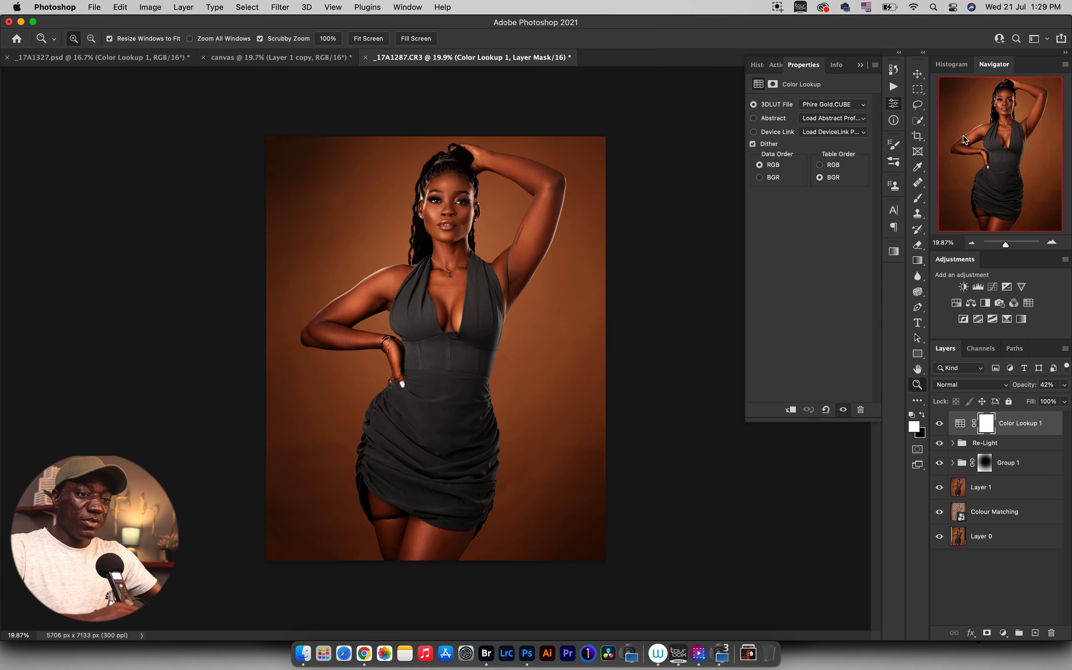
{"action": "left_click", "coordinate": [1007, 320]}
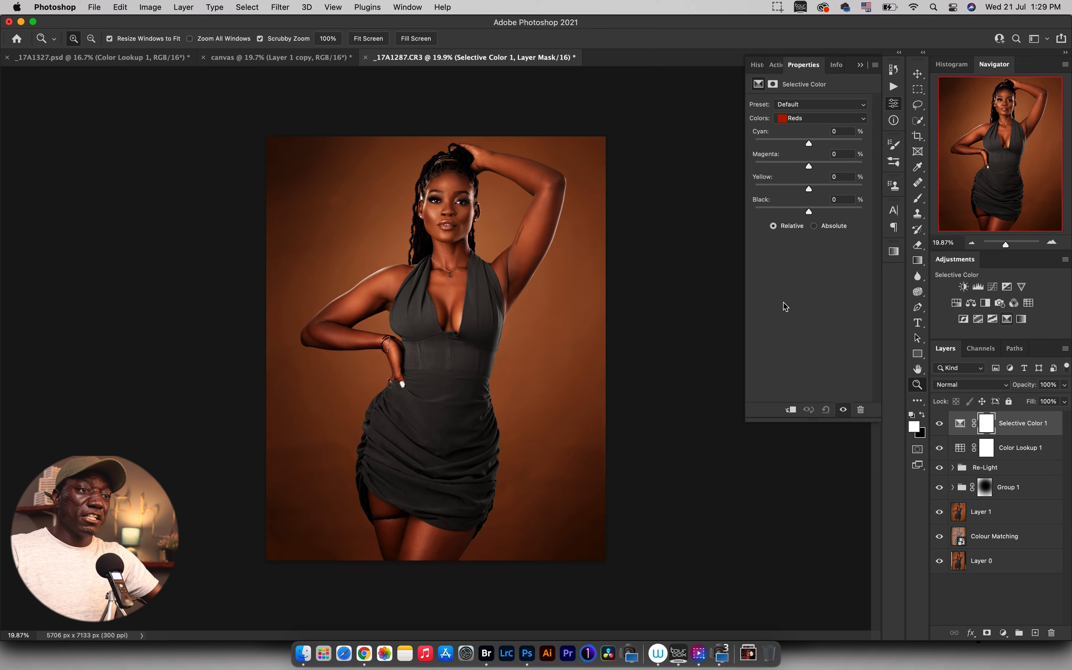
{"action": "left_click", "coordinate": [798, 124]}
{"action": "left_click", "coordinate": [798, 119]}
{"action": "left_click", "coordinate": [798, 119]}
{"action": "left_click", "coordinate": [802, 190]}
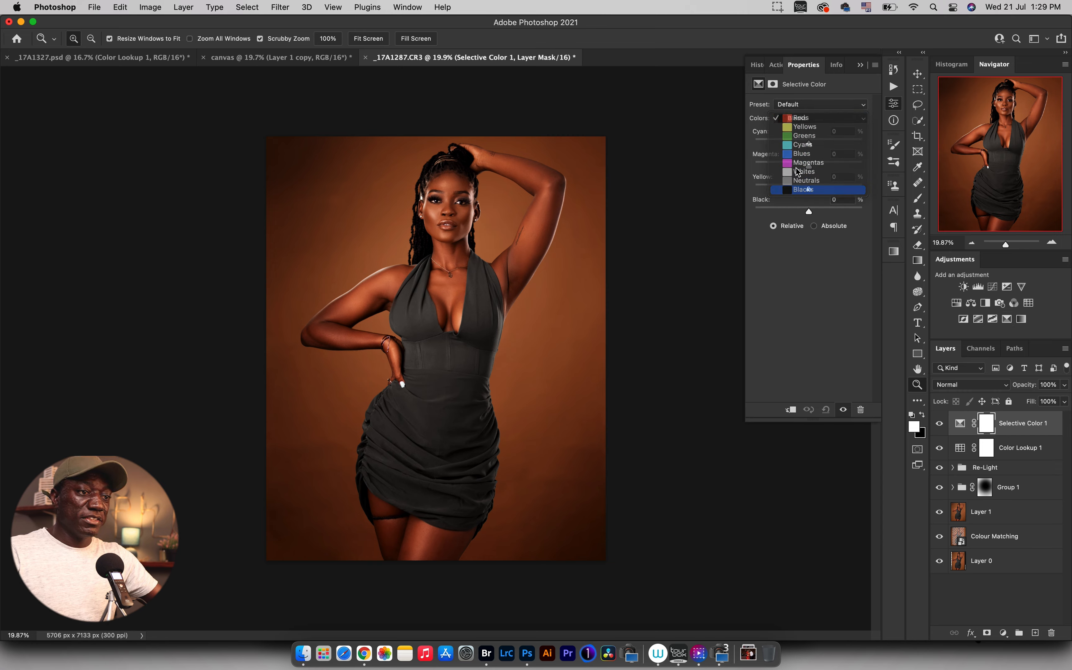
{"action": "left_click_drag", "start_coordinate": [809, 143], "coordinate": [811, 145]}
{"action": "mouse_move", "coordinate": [809, 189]}
{"action": "left_mouse_down"}
{"action": "mouse_move", "coordinate": [798, 189]}
{"action": "mouse_move", "coordinate": [809, 190]}
{"action": "mouse_move", "coordinate": [811, 169]}
{"action": "left_mouse_up"}
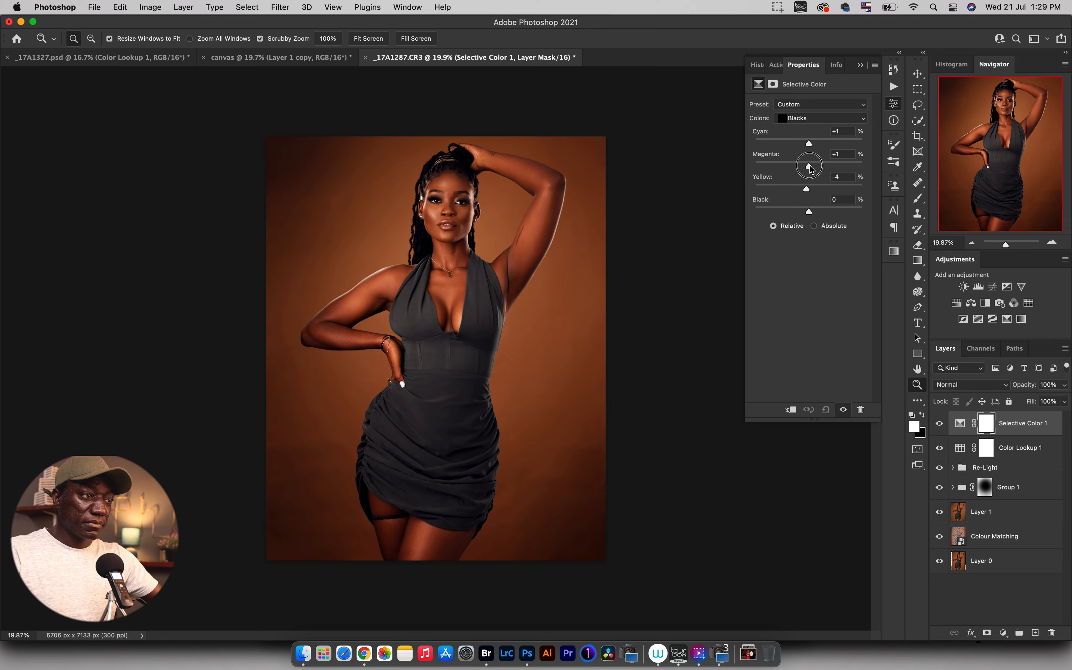
- Set the Selective Color adjustment's Neutrals to Cyan -1, Magenta +1 and Yellow -3
{"action": "left_click", "coordinate": [802, 118]}
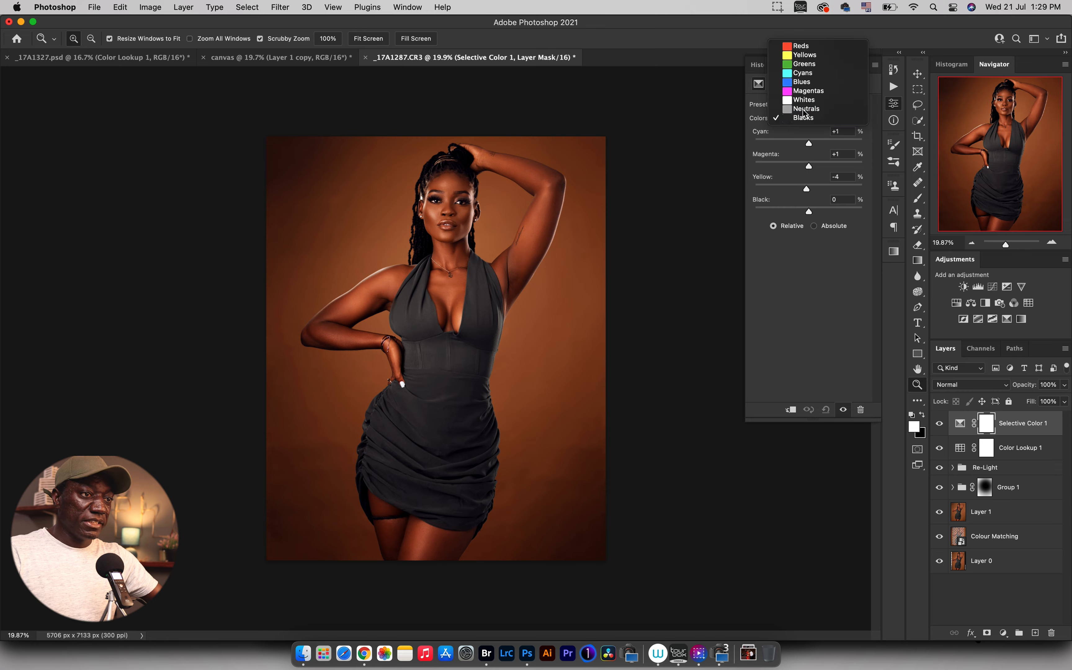
{"action": "left_click", "coordinate": [804, 110]}
{"action": "left_click", "coordinate": [805, 144]}
{"action": "left_click_drag", "start_coordinate": [805, 144], "coordinate": [808, 190]}
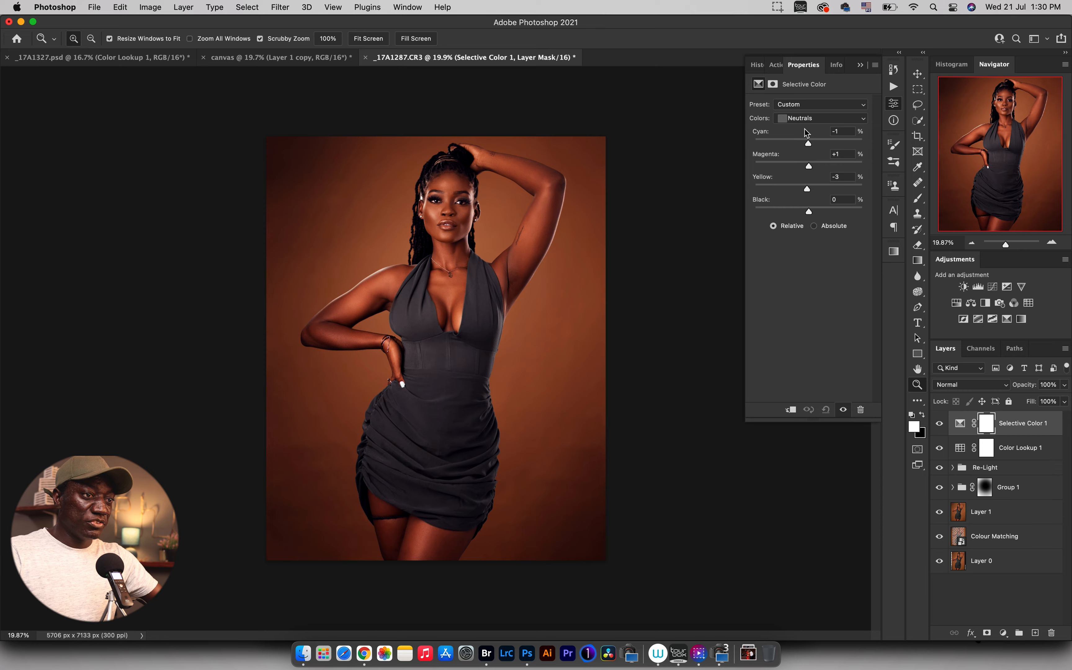
- Set the Selective Color adjustment's Whites to Cyan -3, Magenta +12 and Yellow +4
{"action": "left_click", "coordinate": [804, 119]}
{"action": "left_click", "coordinate": [804, 109]}
{"action": "left_click_drag", "start_coordinate": [810, 145], "coordinate": [811, 189]}
{"action": "left_click", "coordinate": [809, 189]}
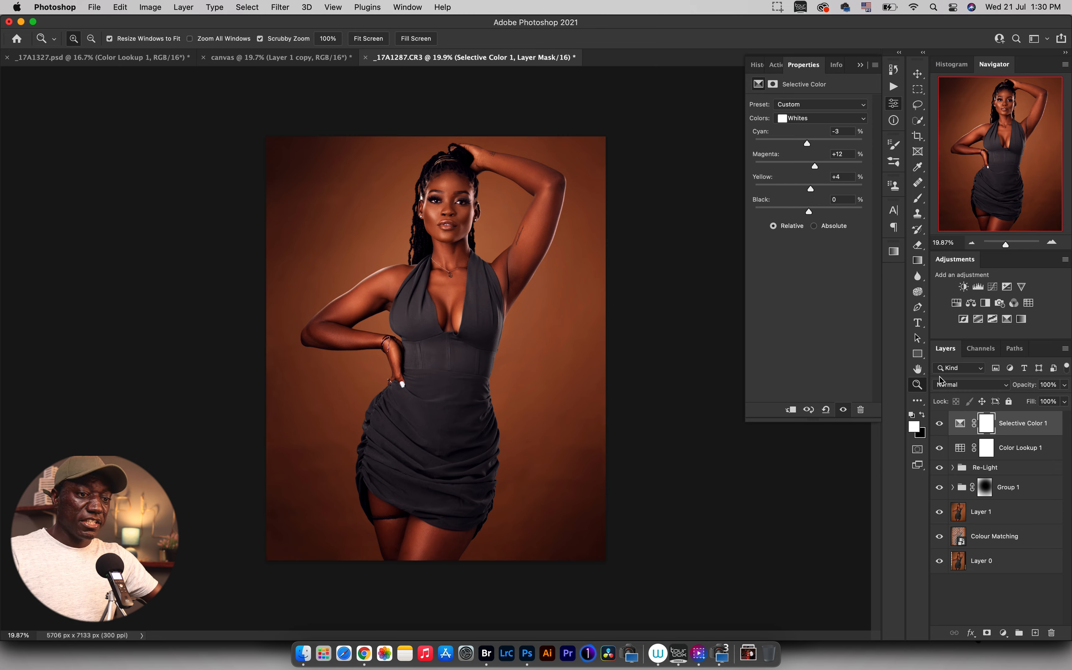
- Compare the image with and without the Selective Color layer and reduce that layer's opacity to 40%
{"action": "left_click", "coordinate": [940, 425]}
{"action": "left_click", "coordinate": [940, 426]}
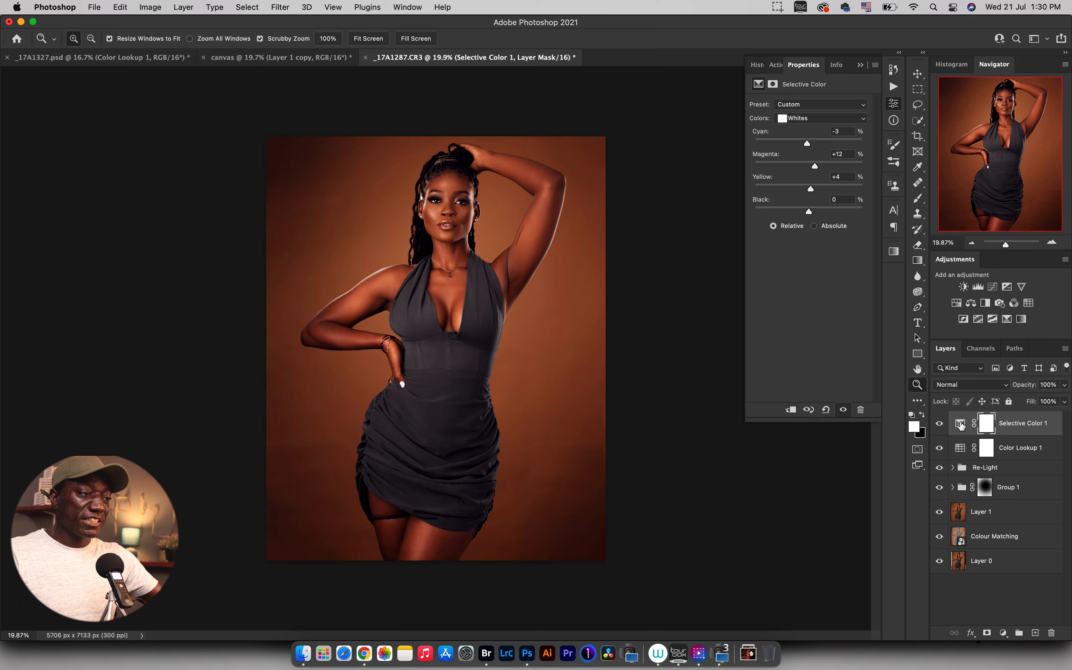
{"action": "left_click_drag", "start_coordinate": [1023, 385], "coordinate": [994, 390]}
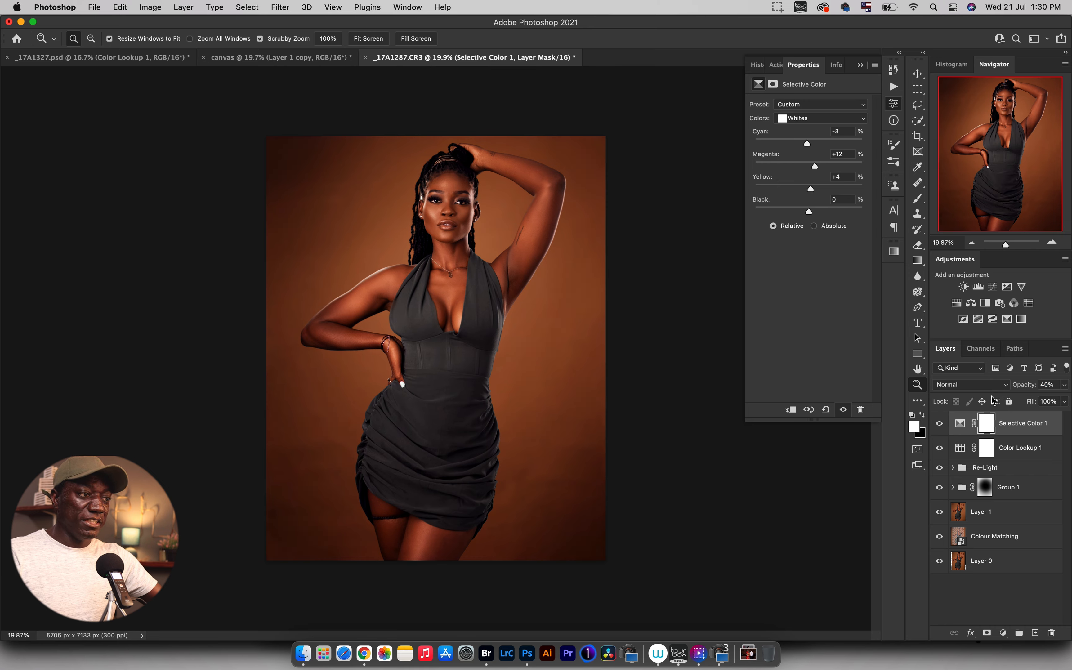
{"action": "left_click", "coordinate": [941, 426]}
{"action": "left_click", "coordinate": [940, 427]}
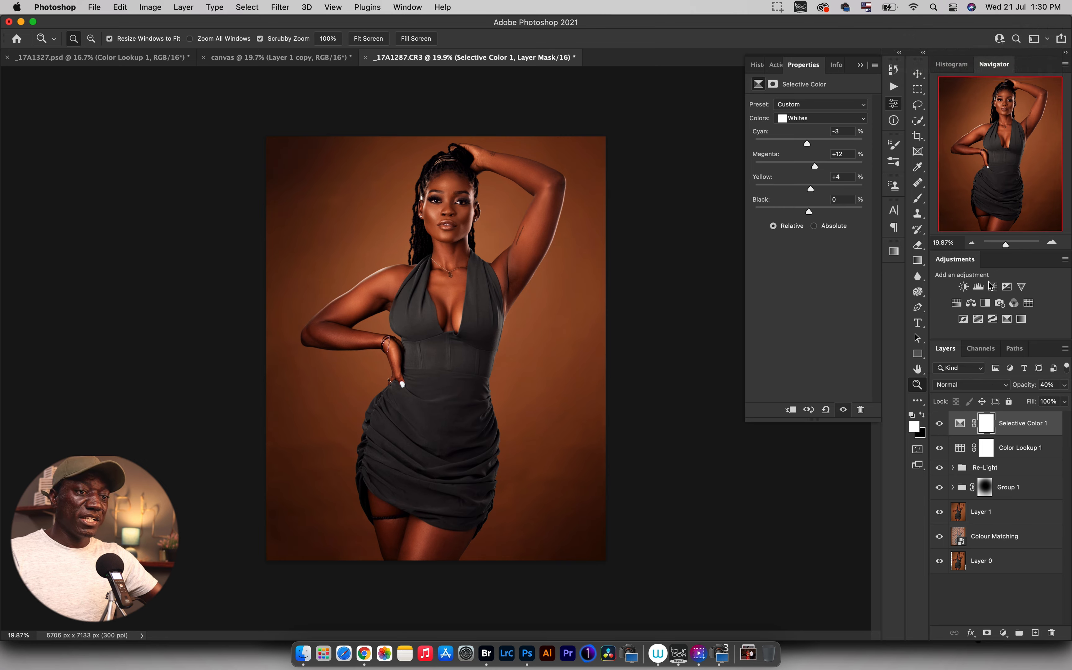
- Add a Levels adjustment layer on top with the black input at 6 and the white input at 223
{"action": "left_click", "coordinate": [978, 286]}
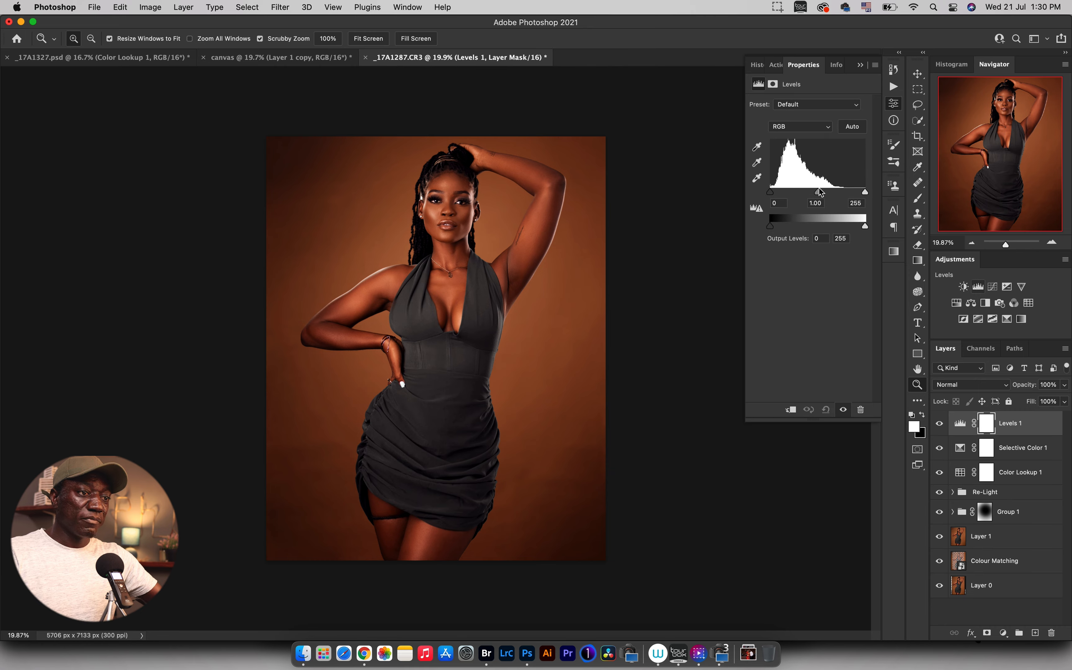
{"action": "left_click_drag", "start_coordinate": [770, 194], "coordinate": [773, 194]}
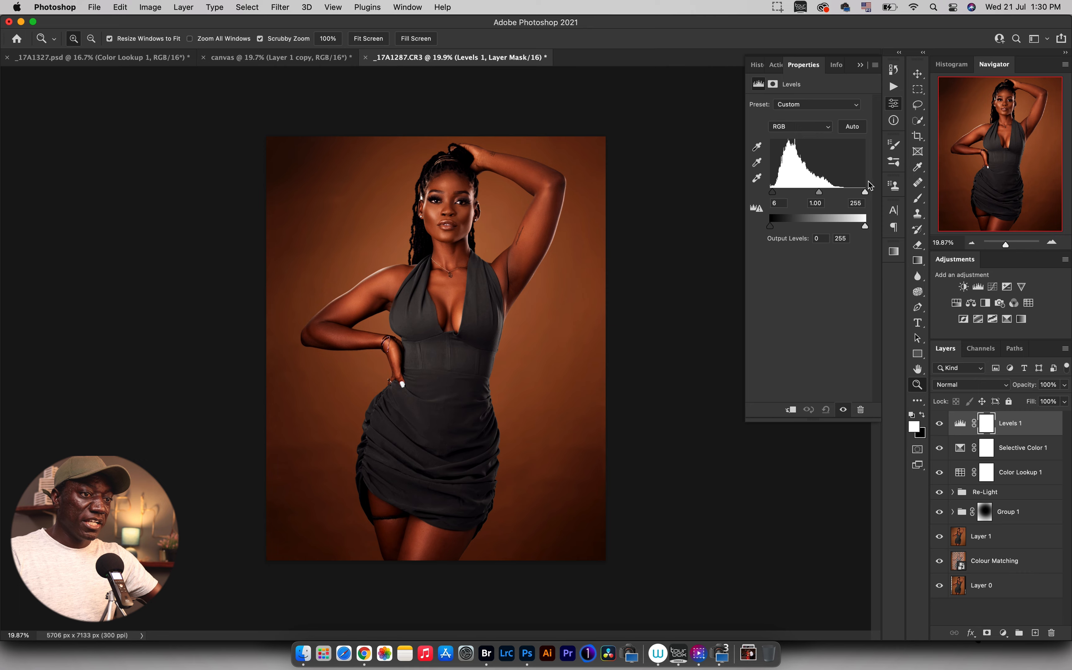
{"action": "left_click_drag", "start_coordinate": [866, 194], "coordinate": [853, 197]}
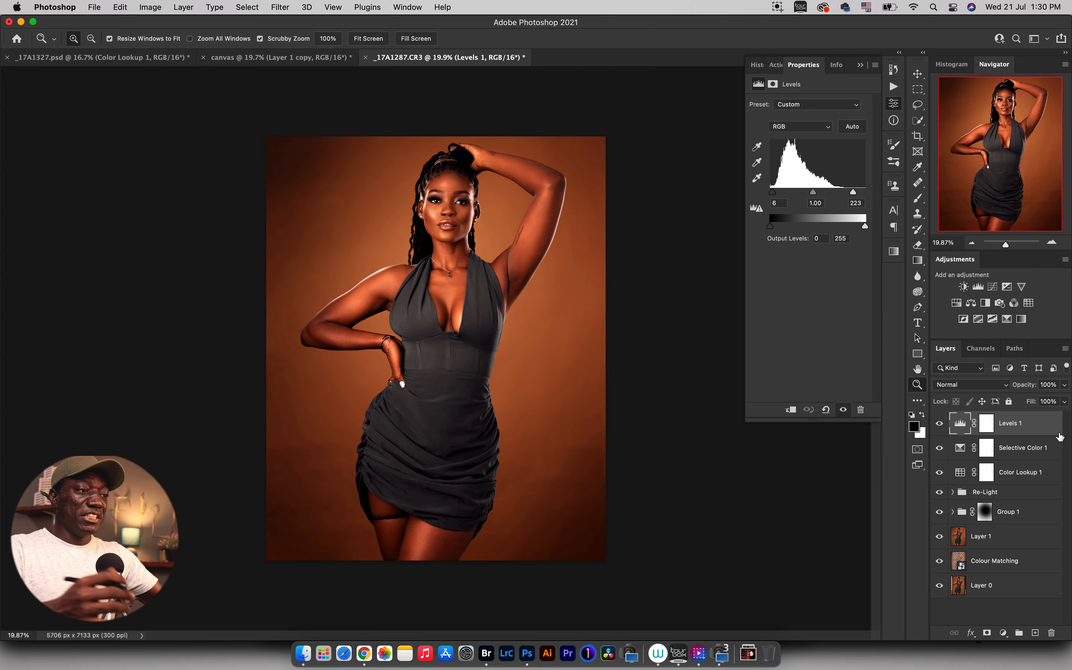
- Run the Sharpen action from the Phloshop Individual Actions set above the Levels 1 layer
{"action": "mouse_move", "coordinate": [443, 200]}
{"action": "left_mouse_down"}
{"action": "mouse_move", "coordinate": [542, 205]}
{"action": "mouse_move", "coordinate": [454, 220]}
{"action": "left_mouse_up"}
{"action": "left_click", "coordinate": [776, 66]}
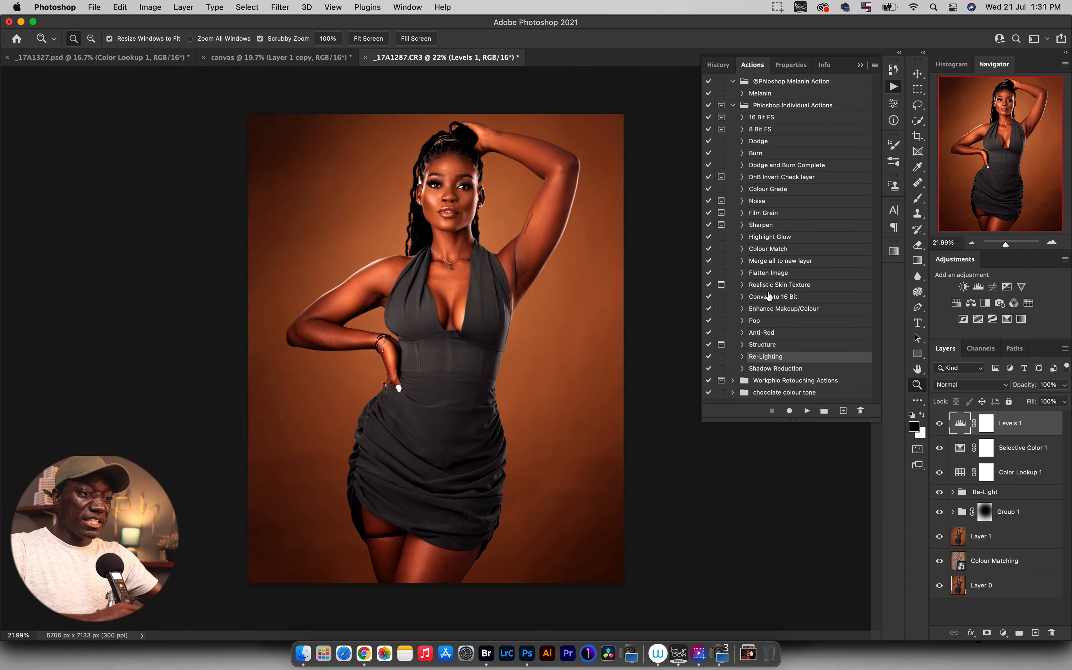
{"action": "left_click", "coordinate": [769, 226]}
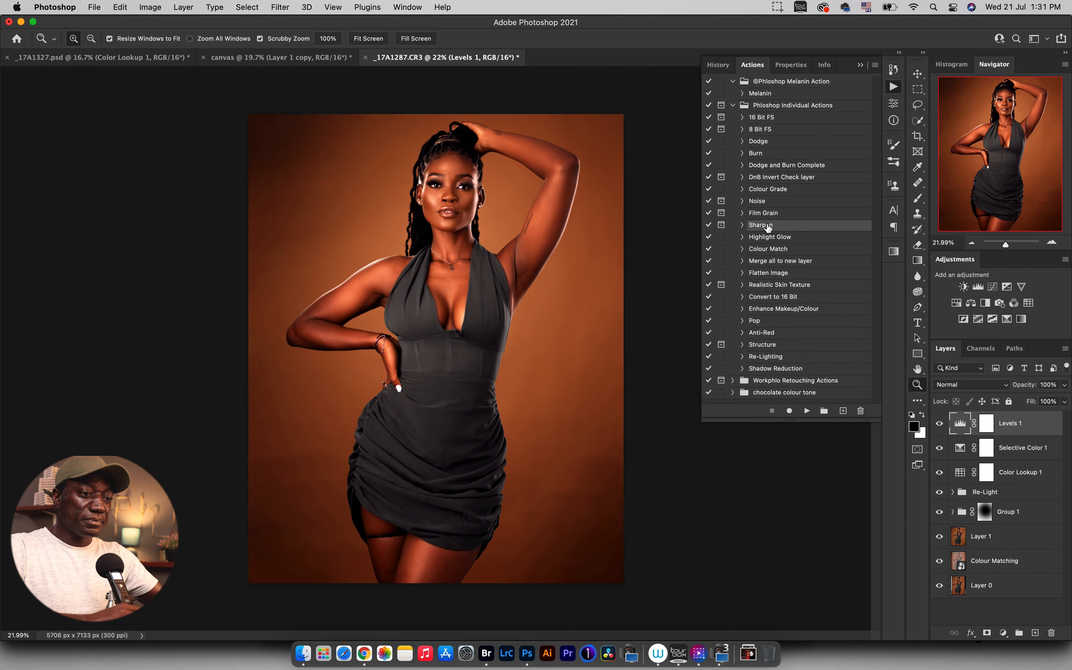
{"action": "left_click", "coordinate": [808, 410]}
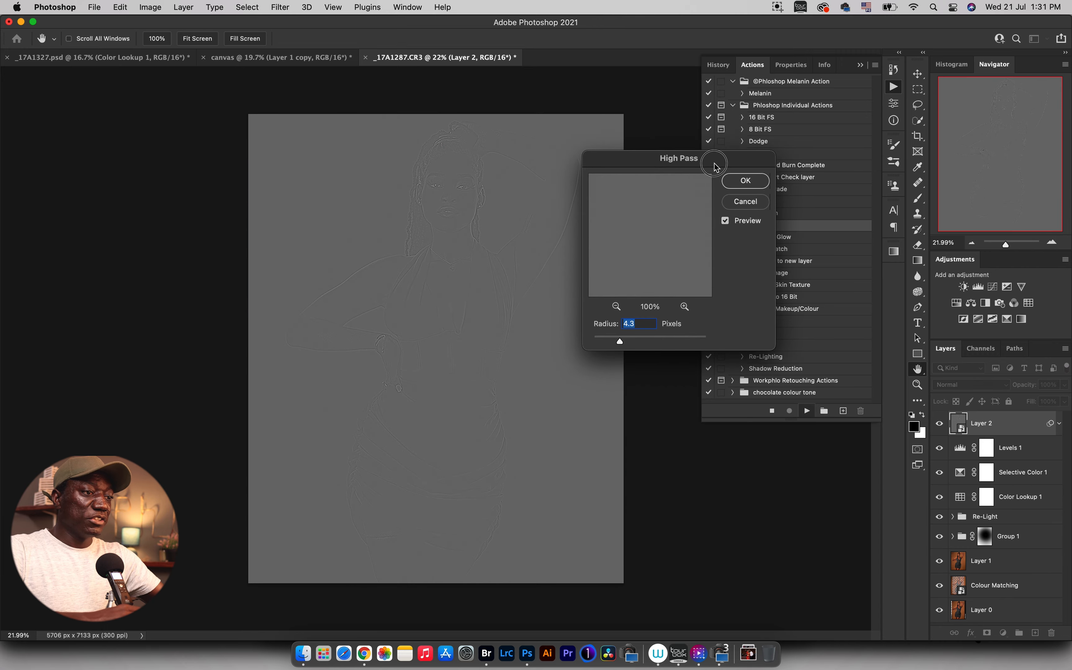
- Preview several High Pass strengths on the facial detail and apply the filter with a radius of 2 pixels
{"action": "left_click", "coordinate": [667, 339]}
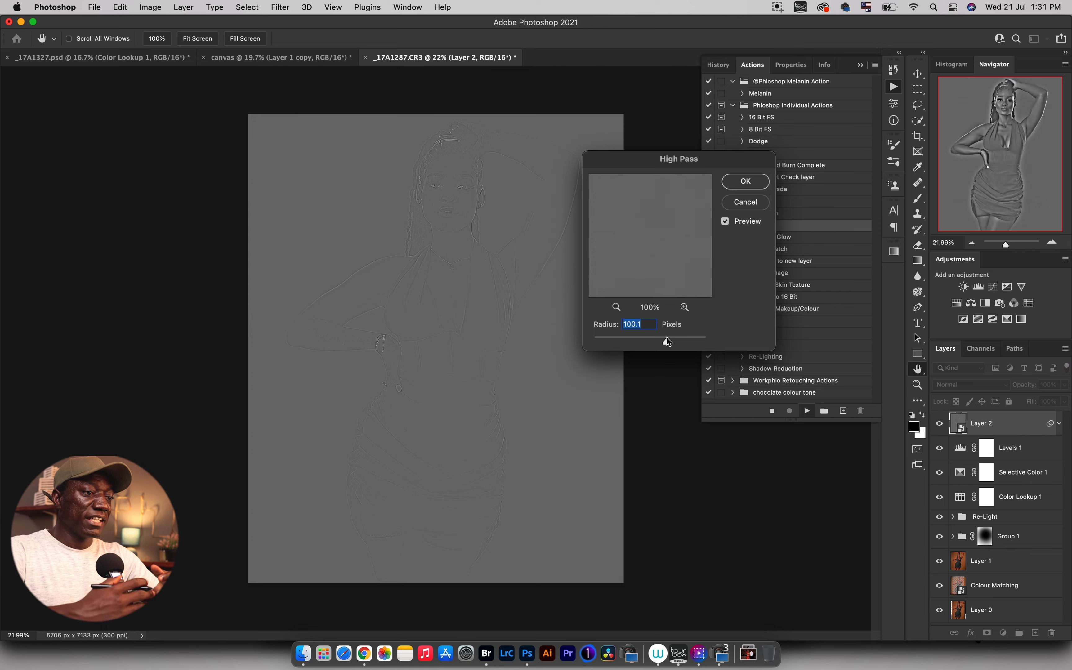
{"action": "left_click", "coordinate": [604, 337]}
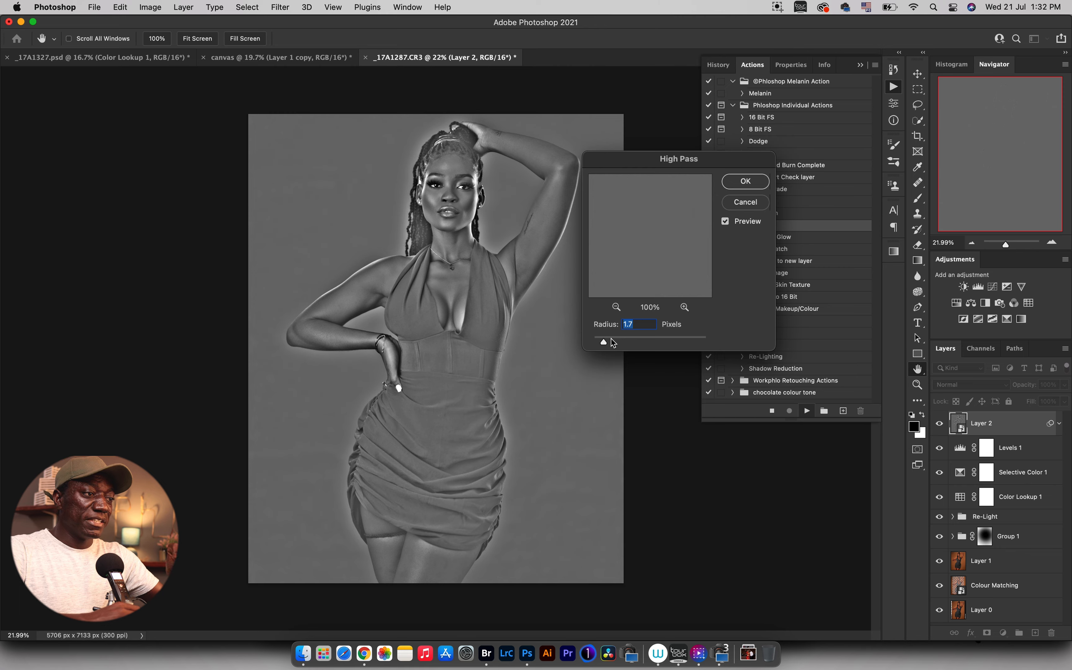
{"action": "left_click", "coordinate": [456, 203]}
{"action": "left_click_drag", "start_coordinate": [634, 245], "coordinate": [658, 270]}
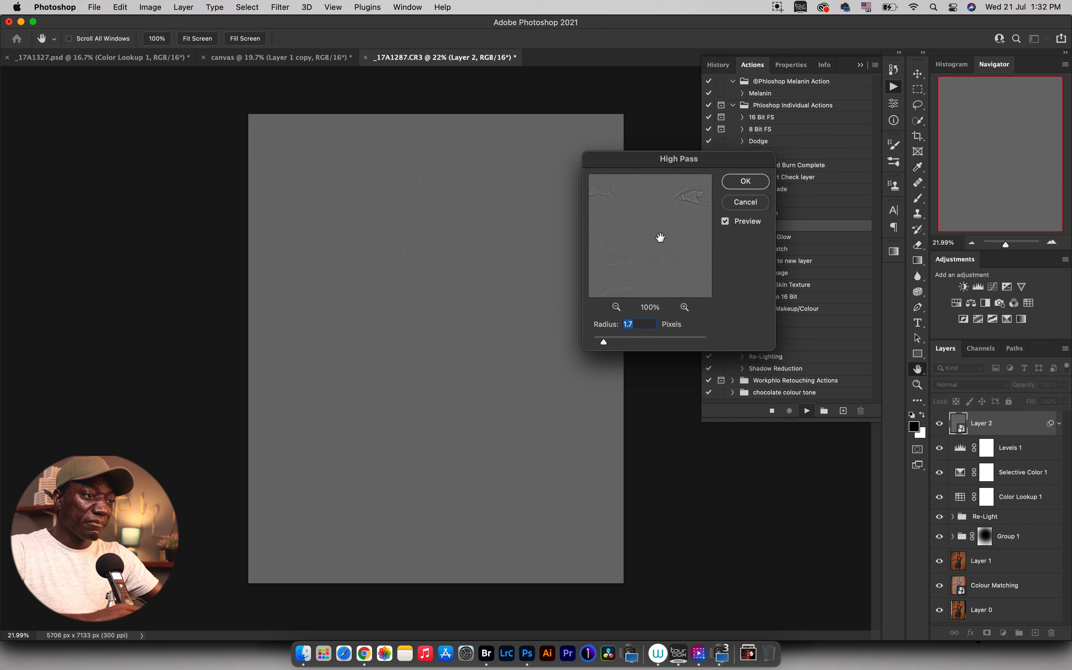
{"action": "left_click_drag", "start_coordinate": [604, 344], "coordinate": [610, 345]}
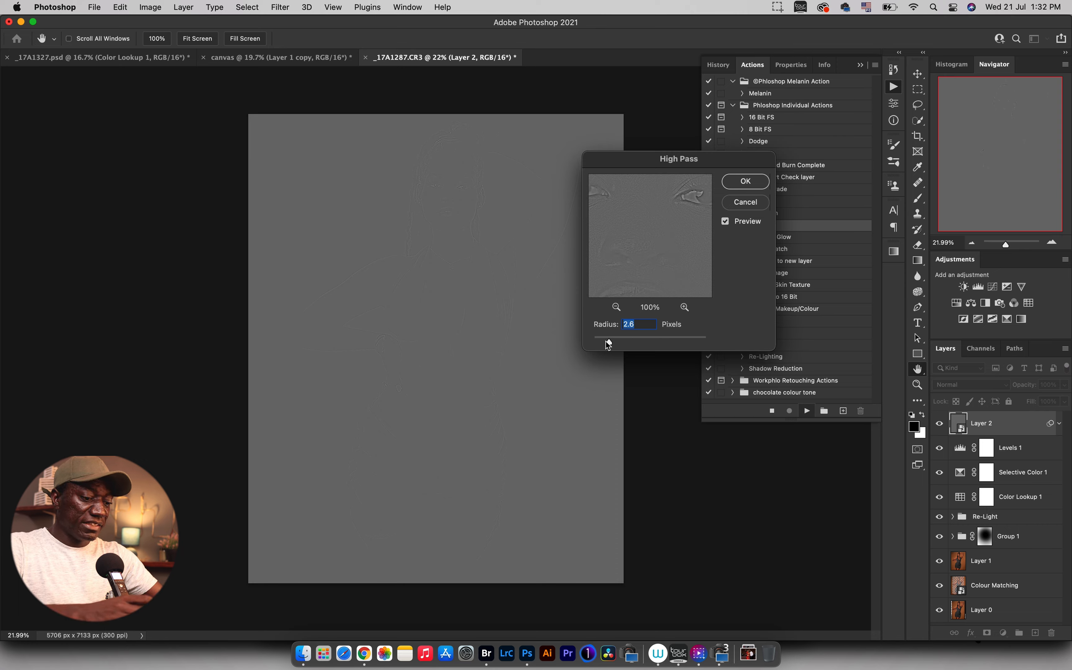
{"action": "type", "text": "2"}
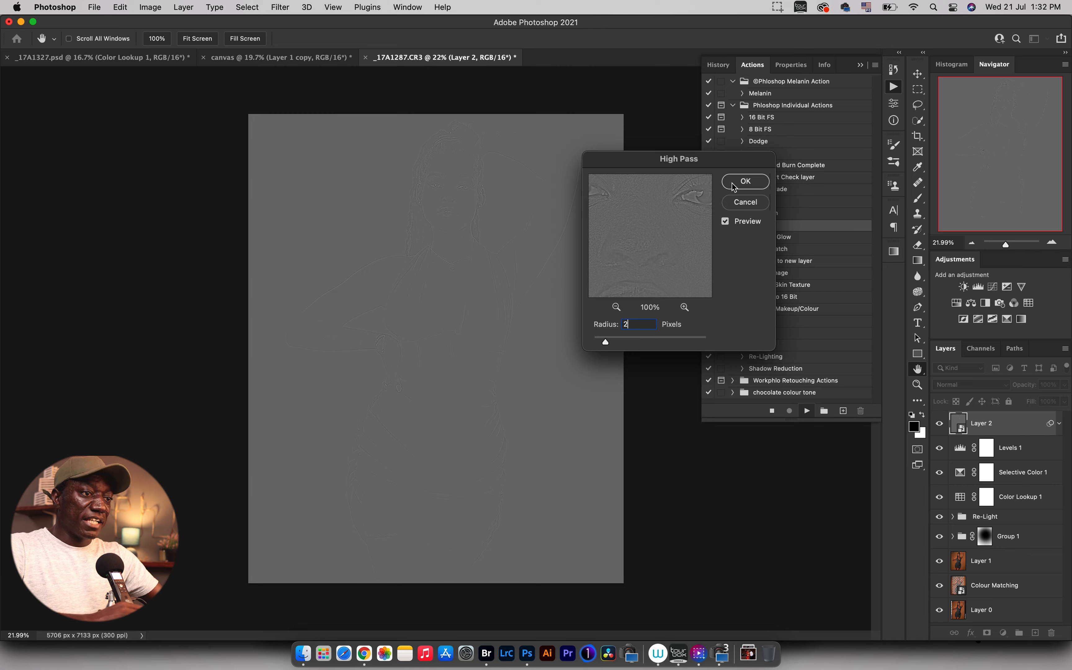
{"action": "left_click", "coordinate": [746, 182]}
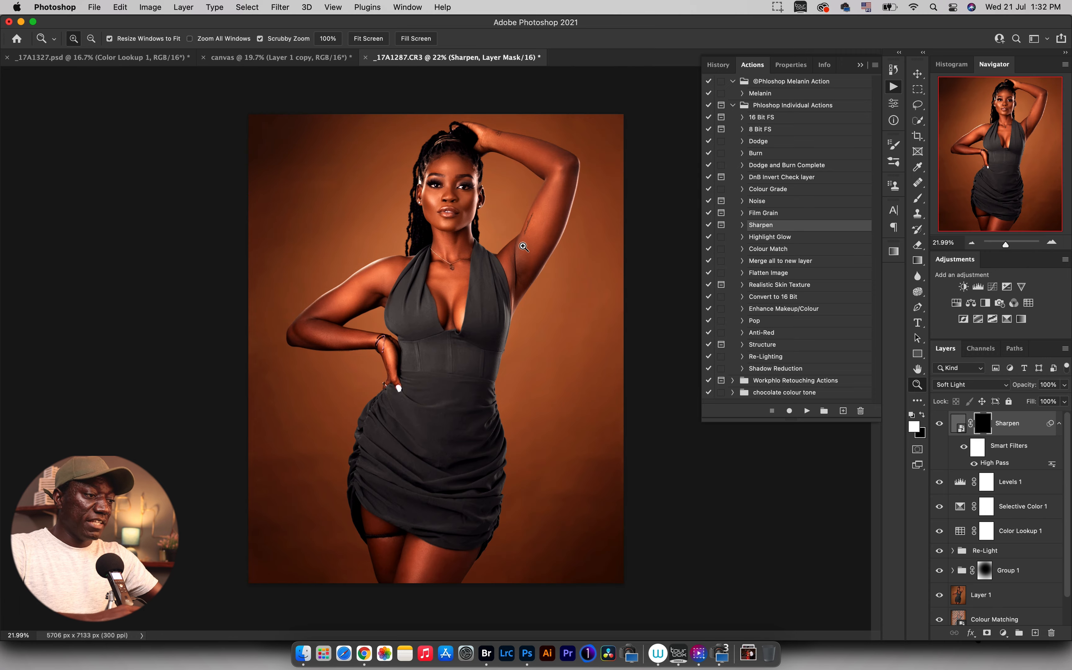
- Paint white on the Sharpen layer's mask over both eyes using a brush of about 277 px
{"action": "left_click_drag", "start_coordinate": [446, 165], "coordinate": [514, 183]}
{"action": "scroll", "coordinate": [513, 181], "scroll_direction": "up", "scroll_amount": 2}
{"action": "scroll", "coordinate": [513, 181], "scroll_direction": "right", "scroll_amount": 4}
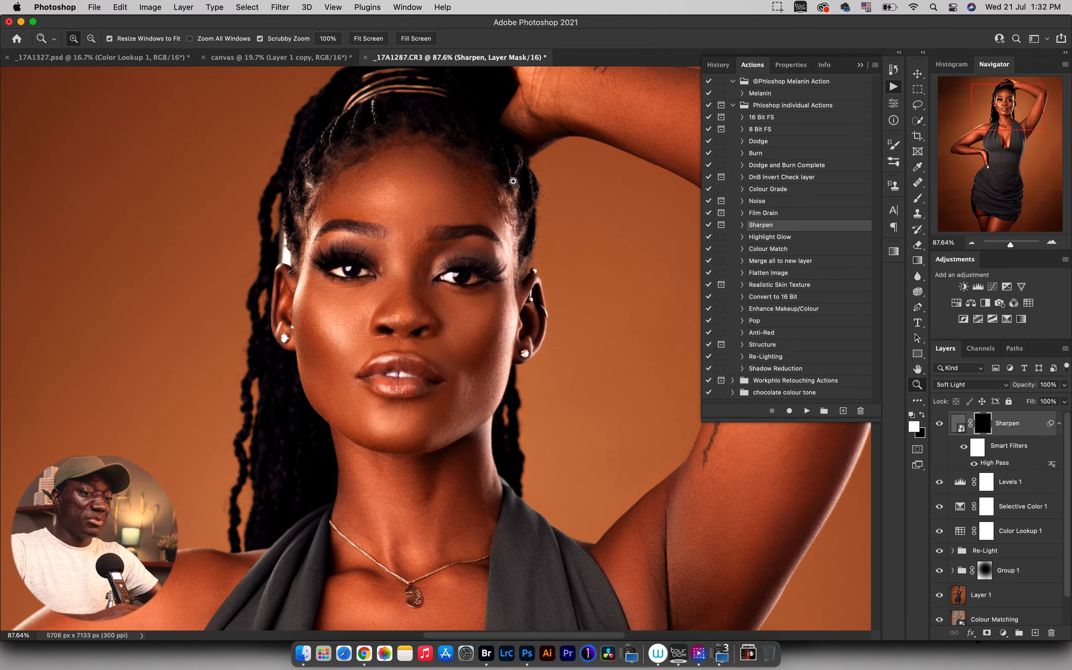
{"action": "key", "text": "b"}
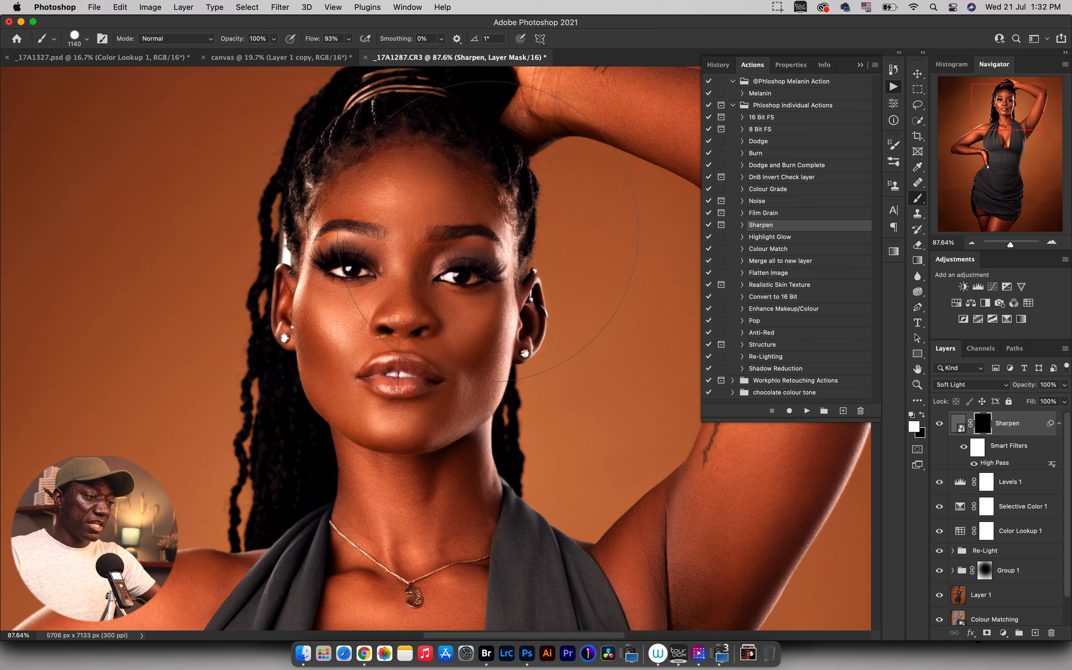
{"action": "left_click_drag", "start_coordinate": [465, 242], "coordinate": [197, 238], "text": "ctrl+alt"}
{"action": "left_click_drag", "start_coordinate": [327, 247], "coordinate": [323, 230], "text": "ctrl+alt"}
{"action": "left_click_drag", "start_coordinate": [349, 292], "coordinate": [356, 235], "text": "ctrl+alt"}
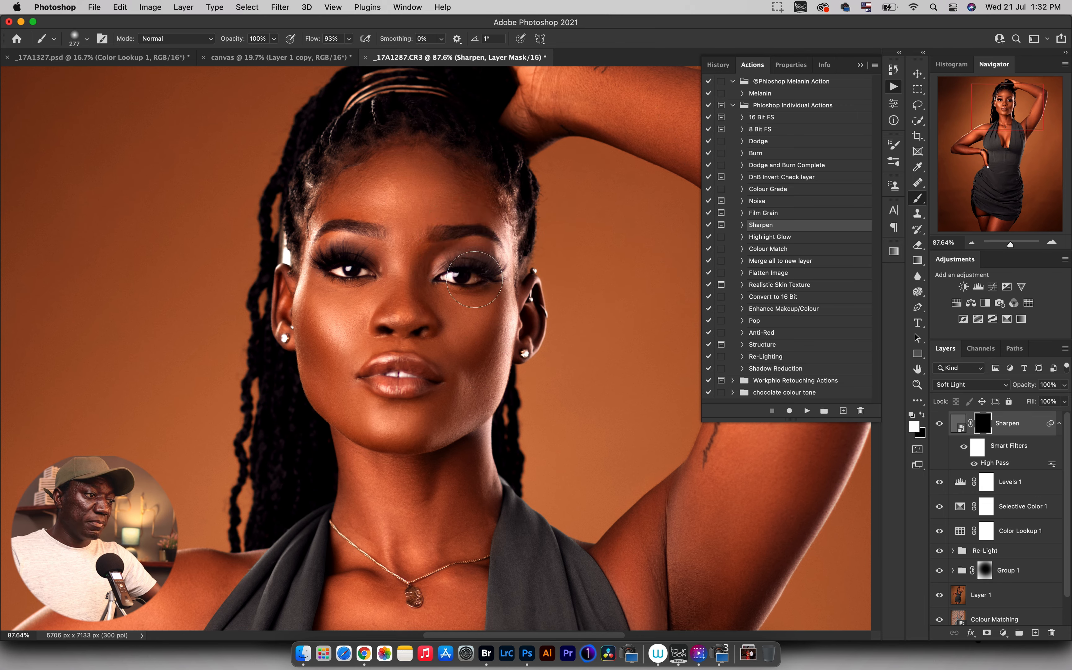
{"action": "left_click_drag", "start_coordinate": [466, 271], "coordinate": [498, 257]}
{"action": "mouse_move", "coordinate": [329, 262]}
{"action": "left_mouse_down"}
{"action": "mouse_move", "coordinate": [345, 261]}
{"action": "mouse_move", "coordinate": [355, 231]}
{"action": "mouse_move", "coordinate": [348, 251]}
{"action": "left_mouse_up"}
{"action": "left_click_drag", "start_coordinate": [460, 241], "coordinate": [481, 260]}
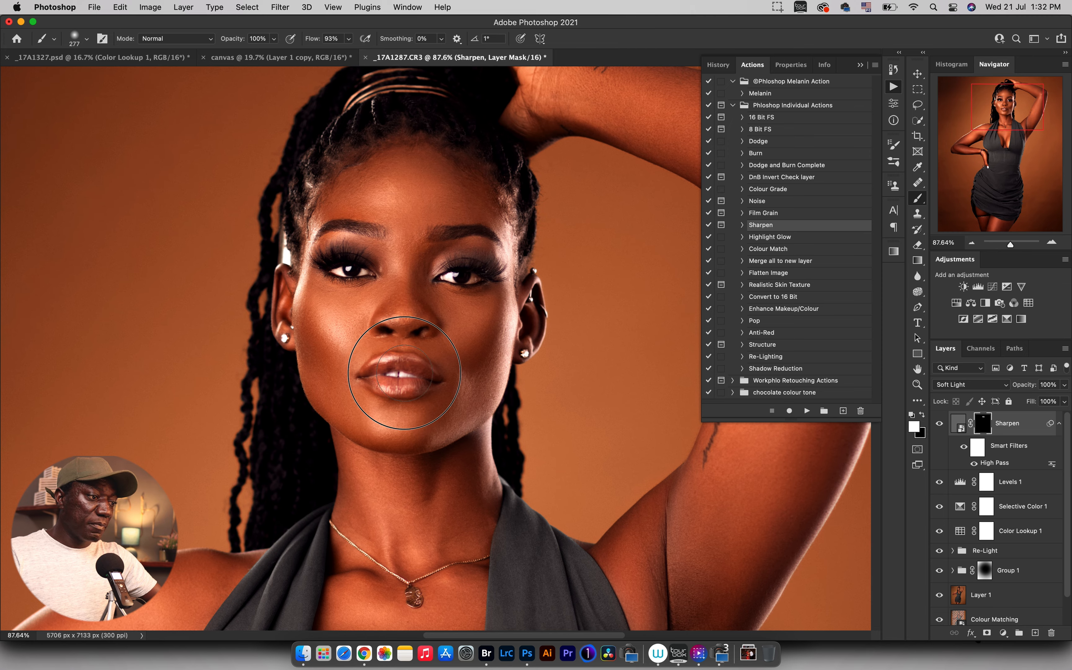
- Paint white on the Sharpen mask over the earring, necklace and the gold bands and hair at the crown
{"action": "left_click_drag", "start_coordinate": [295, 341], "coordinate": [258, 342]}
{"action": "mouse_move", "coordinate": [340, 531]}
{"action": "left_mouse_down"}
{"action": "mouse_move", "coordinate": [357, 546]}
{"action": "mouse_move", "coordinate": [339, 534]}
{"action": "mouse_move", "coordinate": [416, 600]}
{"action": "mouse_move", "coordinate": [411, 584]}
{"action": "mouse_move", "coordinate": [481, 568]}
{"action": "mouse_move", "coordinate": [490, 553]}
{"action": "mouse_move", "coordinate": [444, 555]}
{"action": "left_mouse_up"}
{"action": "mouse_move", "coordinate": [381, 91]}
{"action": "left_mouse_down"}
{"action": "mouse_move", "coordinate": [359, 97]}
{"action": "mouse_move", "coordinate": [426, 92]}
{"action": "left_mouse_up"}
{"action": "left_click_drag", "start_coordinate": [440, 102], "coordinate": [439, 111]}
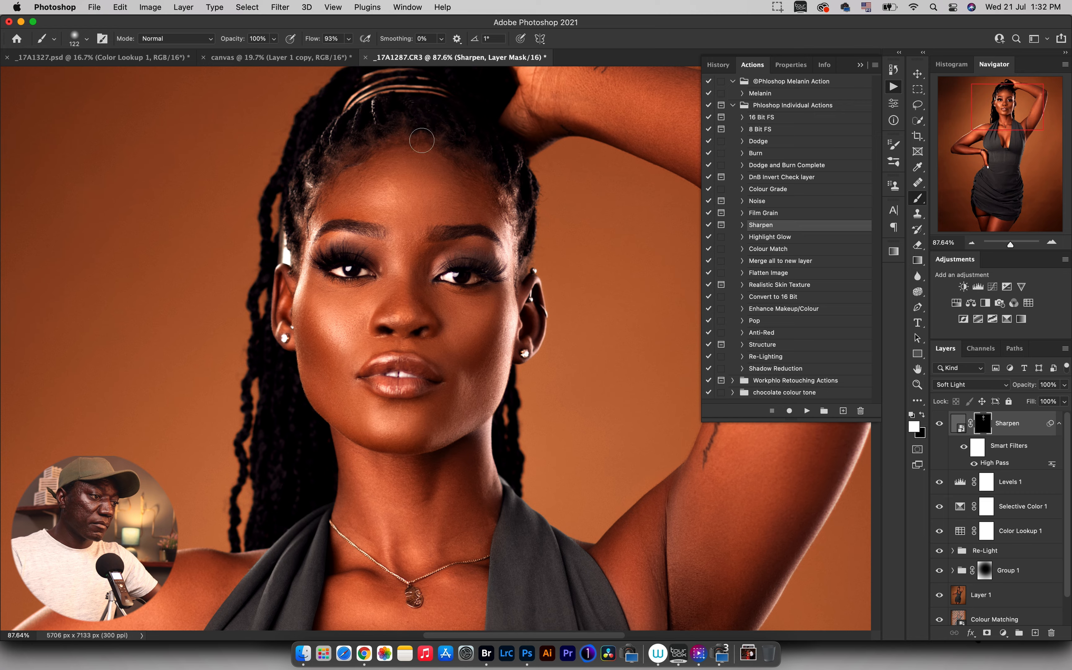
- Paint white on the Sharpen mask over the thumbnail of the hand resting on the hip
{"action": "key", "text": "z"}
{"action": "left_click_drag", "start_coordinate": [443, 293], "coordinate": [395, 357]}
{"action": "left_click_drag", "start_coordinate": [381, 445], "coordinate": [390, 153]}
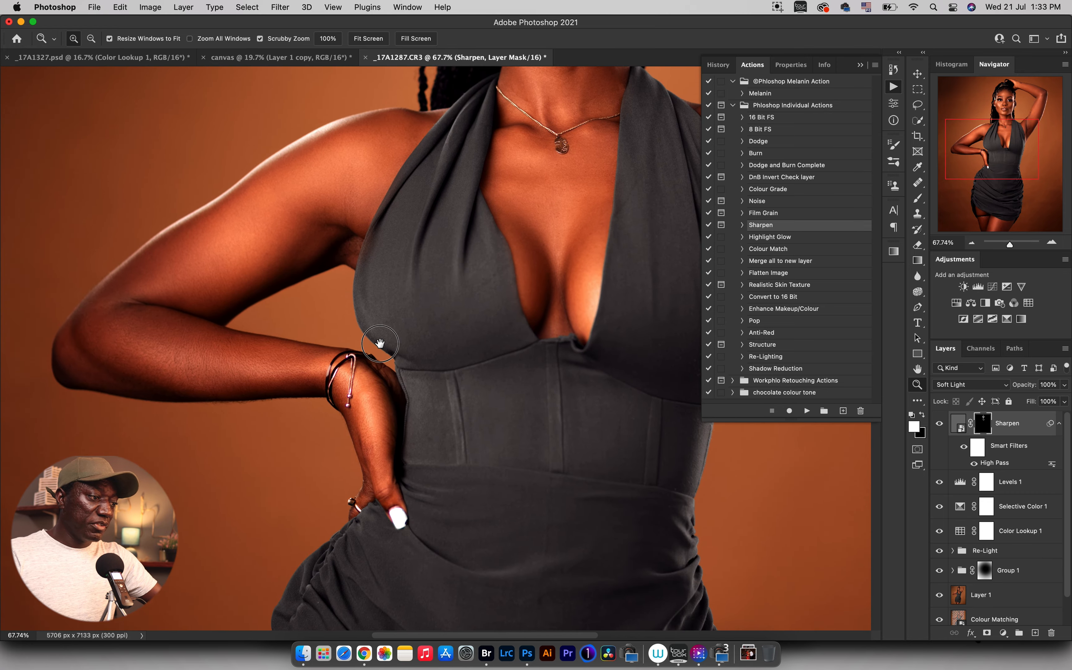
{"action": "key", "text": "b"}
{"action": "left_click_drag", "start_coordinate": [403, 517], "coordinate": [410, 518]}
{"action": "key", "text": "z"}
{"action": "mouse_move", "coordinate": [459, 481]}
{"action": "left_mouse_down"}
{"action": "mouse_move", "coordinate": [393, 491]}
{"action": "mouse_move", "coordinate": [406, 489]}
{"action": "left_mouse_up"}
- Run the Film Grain action and accept its Gaussian Blur with a radius of 2.1 pixels
{"action": "left_click", "coordinate": [767, 212]}
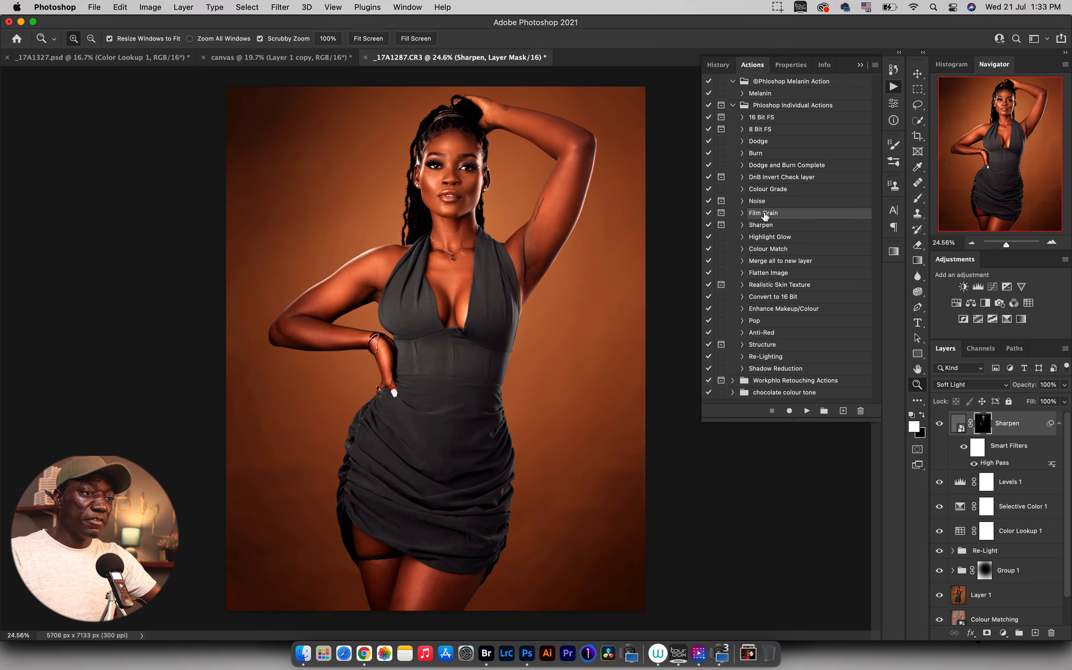
{"action": "left_click", "coordinate": [807, 411]}
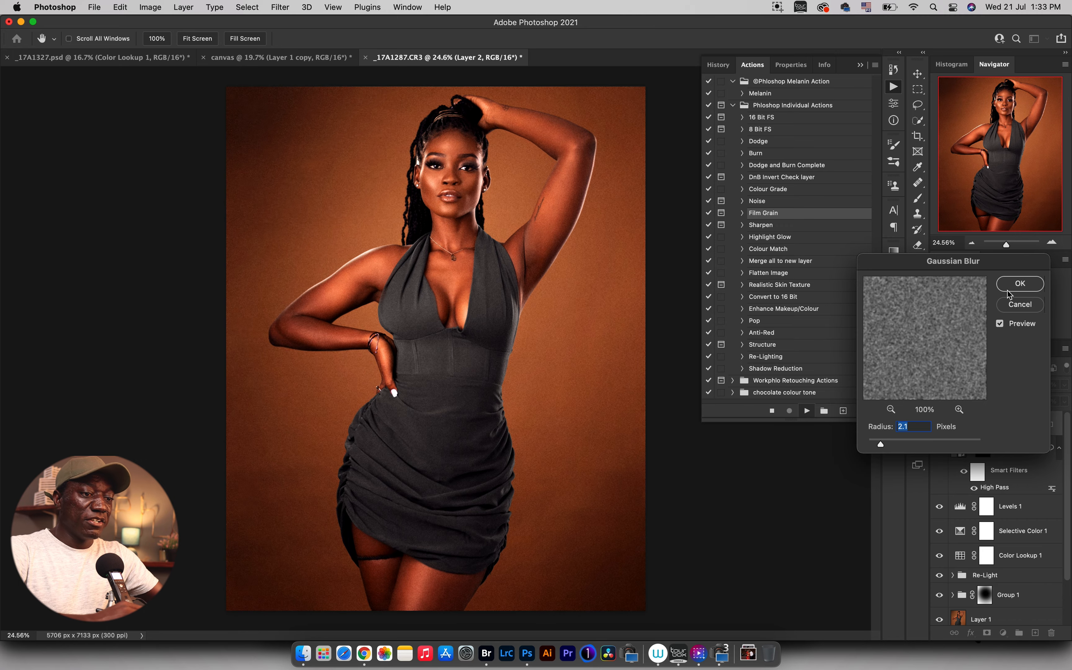
{"action": "left_click", "coordinate": [1019, 286]}
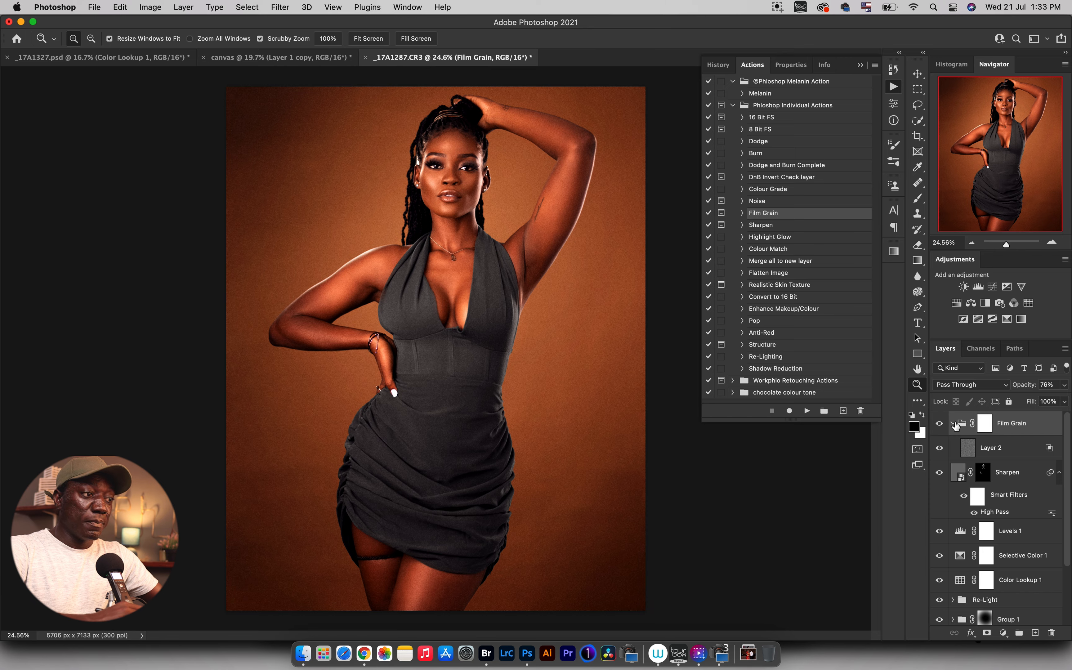
- Collapse the Film Grain group, reduce its opacity to 10% and compare the face with and without the grain
{"action": "left_click", "coordinate": [953, 423]}
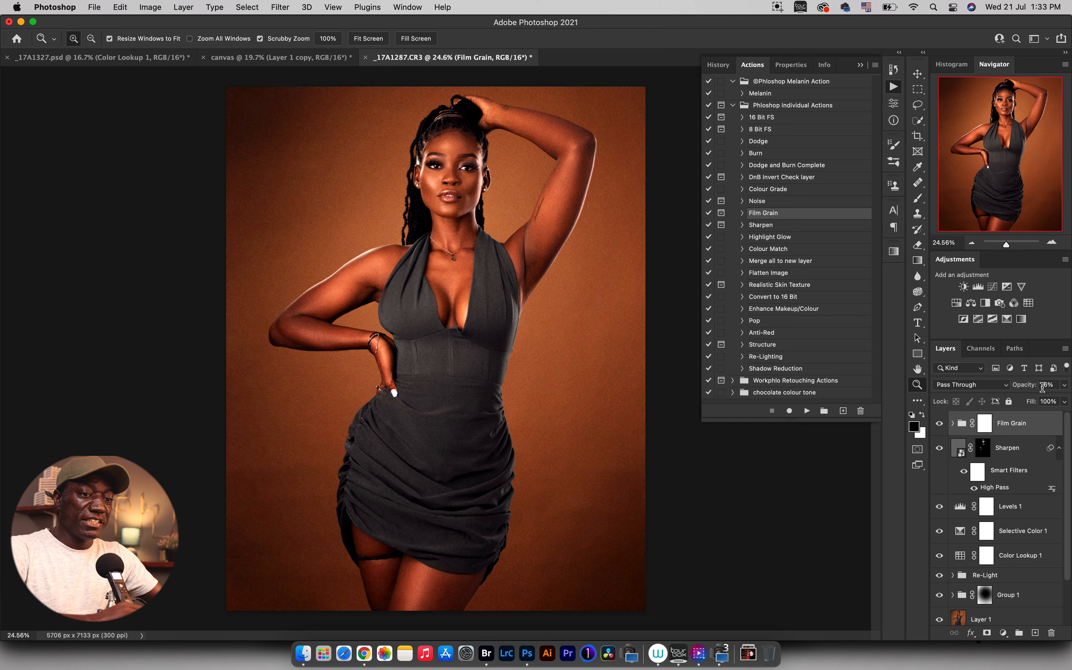
{"action": "left_click_drag", "start_coordinate": [1020, 386], "coordinate": [1001, 392]}
{"action": "left_click_drag", "start_coordinate": [463, 189], "coordinate": [547, 206]}
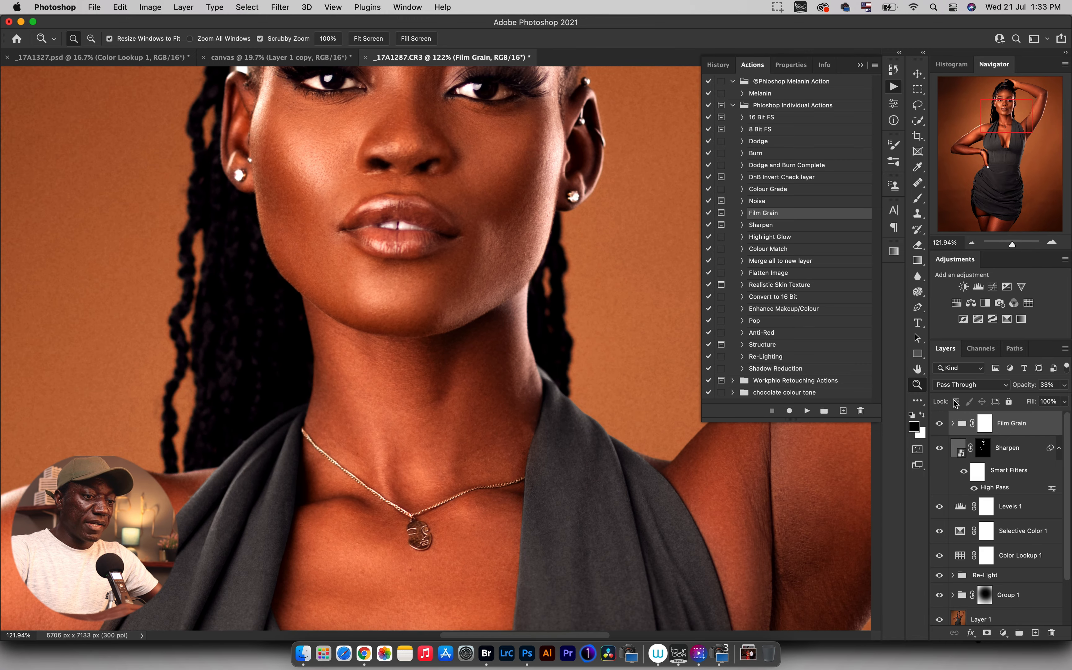
{"action": "left_click", "coordinate": [940, 424]}
{"action": "left_click", "coordinate": [940, 424]}
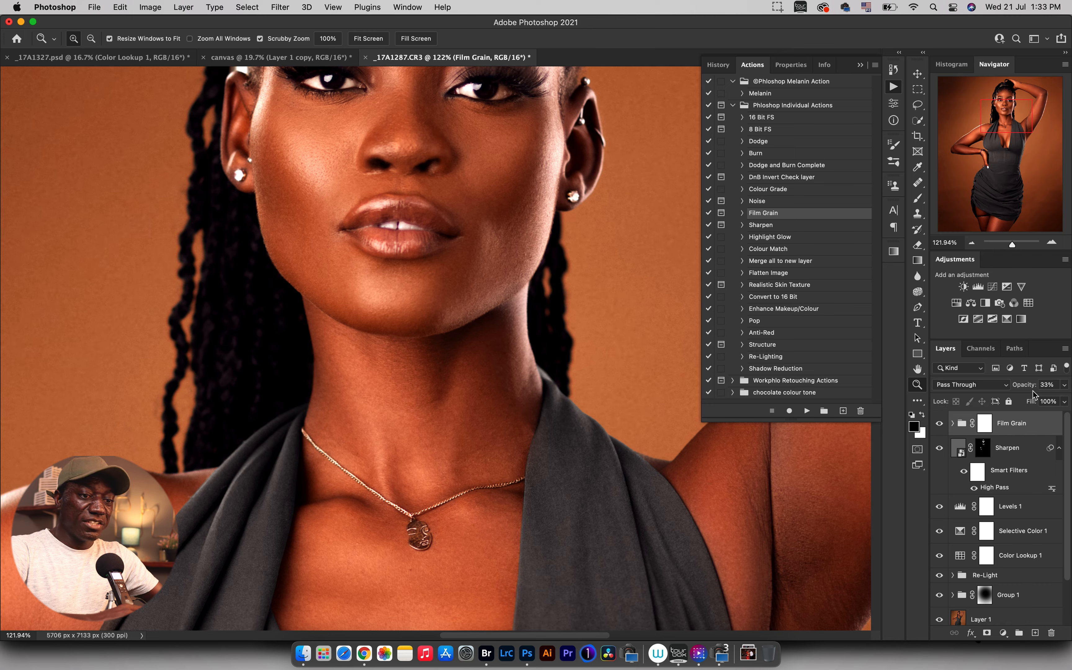
{"action": "left_click_drag", "start_coordinate": [1031, 389], "coordinate": [1017, 390]}
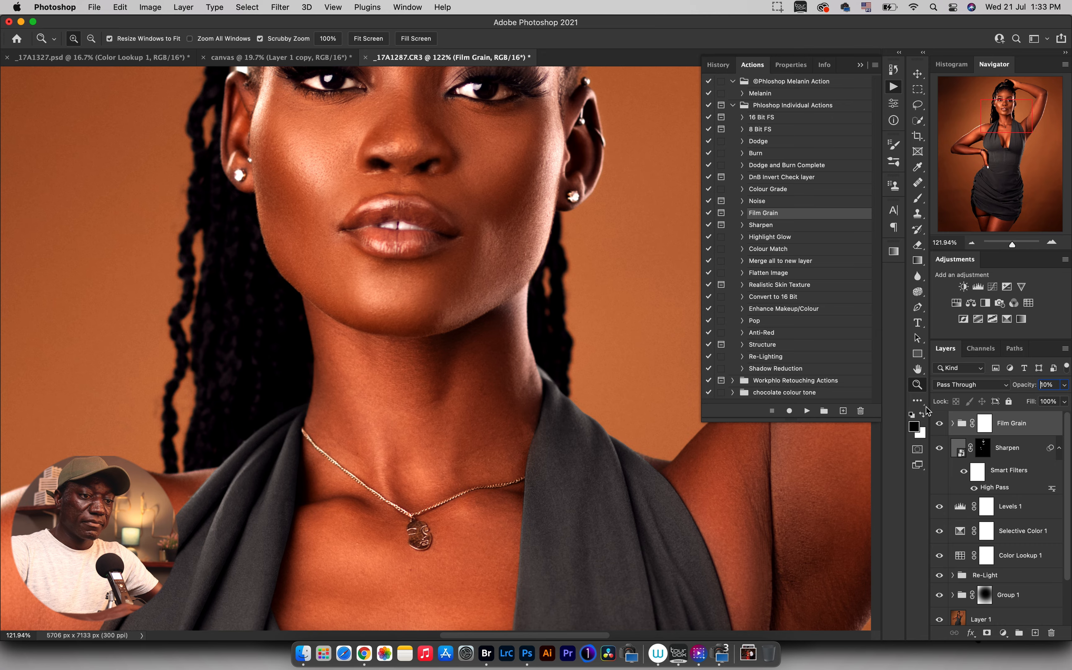
{"action": "left_click", "coordinate": [940, 425]}
{"action": "left_click", "coordinate": [940, 424]}
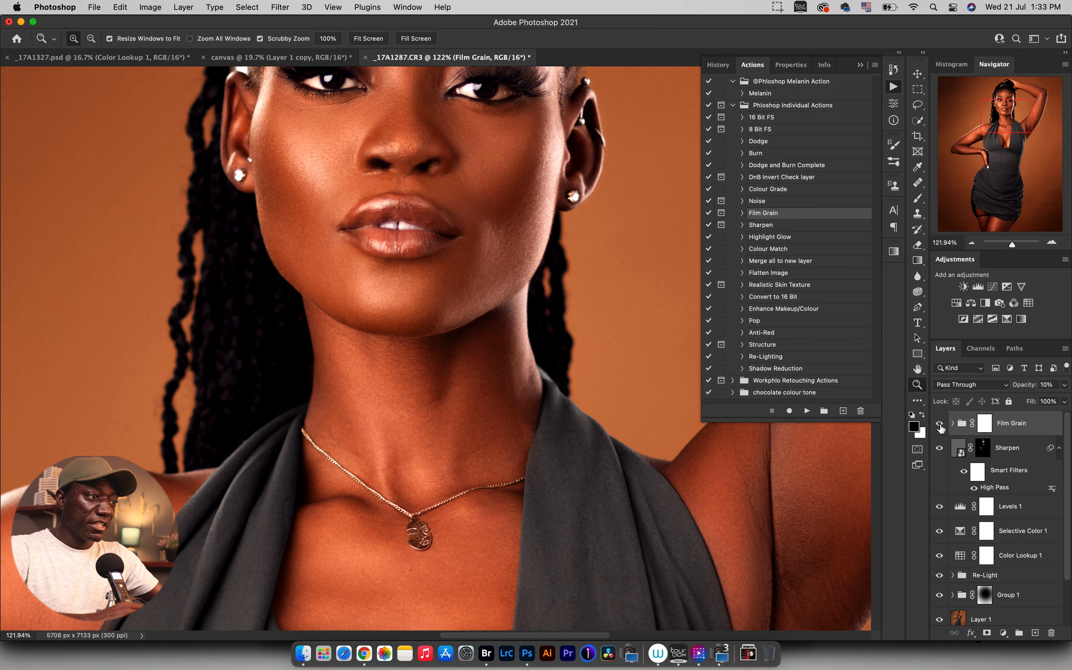
- Hide every layer and group from Film Grain down to Colour Matching to view the original Layer 0
{"action": "left_click_drag", "start_coordinate": [515, 310], "coordinate": [435, 311]}
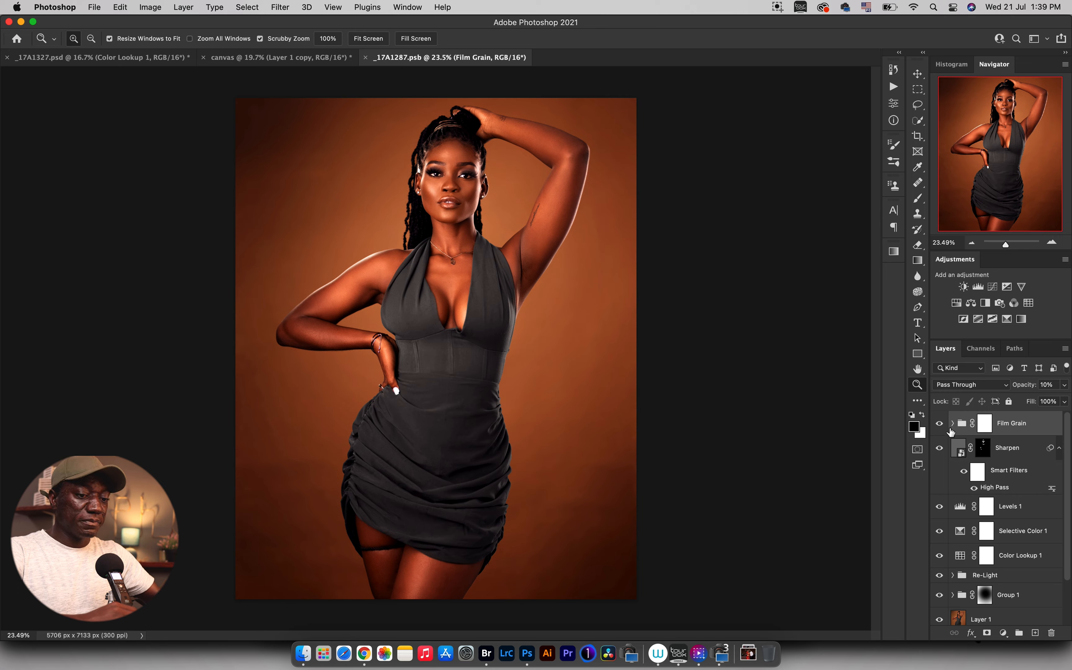
{"action": "left_click_drag", "start_coordinate": [942, 425], "coordinate": [939, 596]}
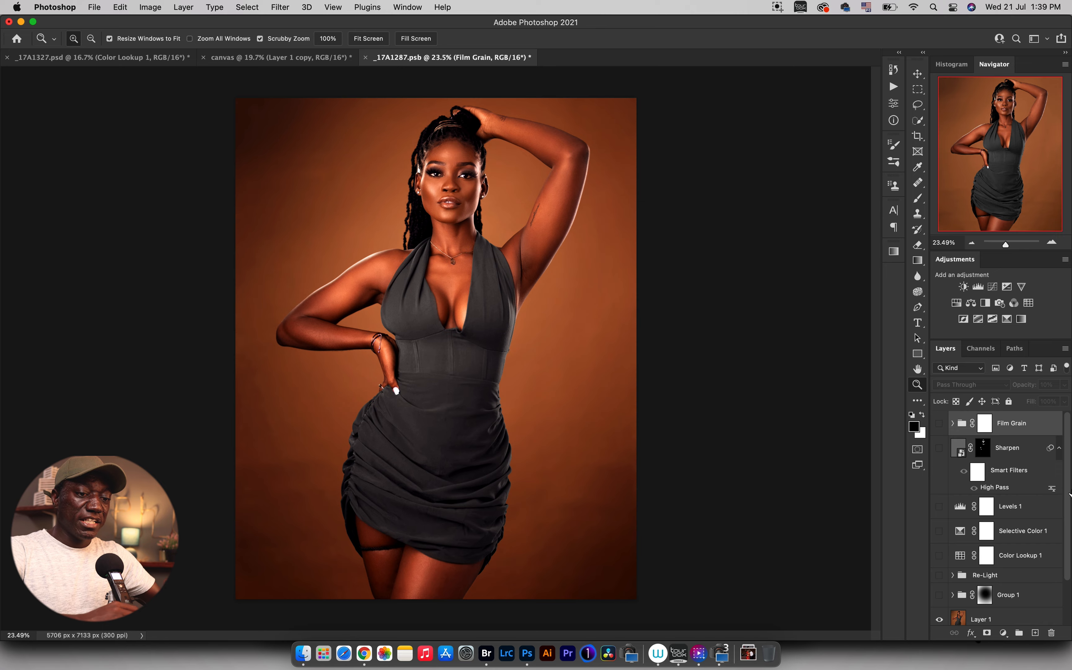
{"action": "scroll", "coordinate": [942, 510], "scroll_direction": "down", "scroll_amount": 3}
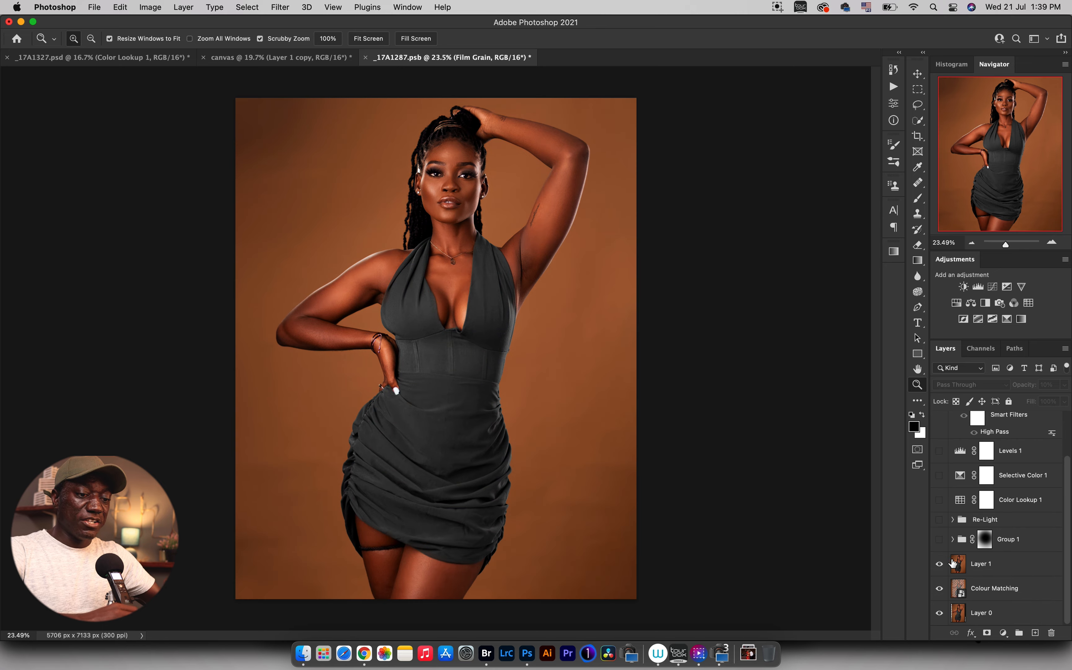
{"action": "left_click", "coordinate": [941, 567]}
{"action": "left_click", "coordinate": [940, 590]}
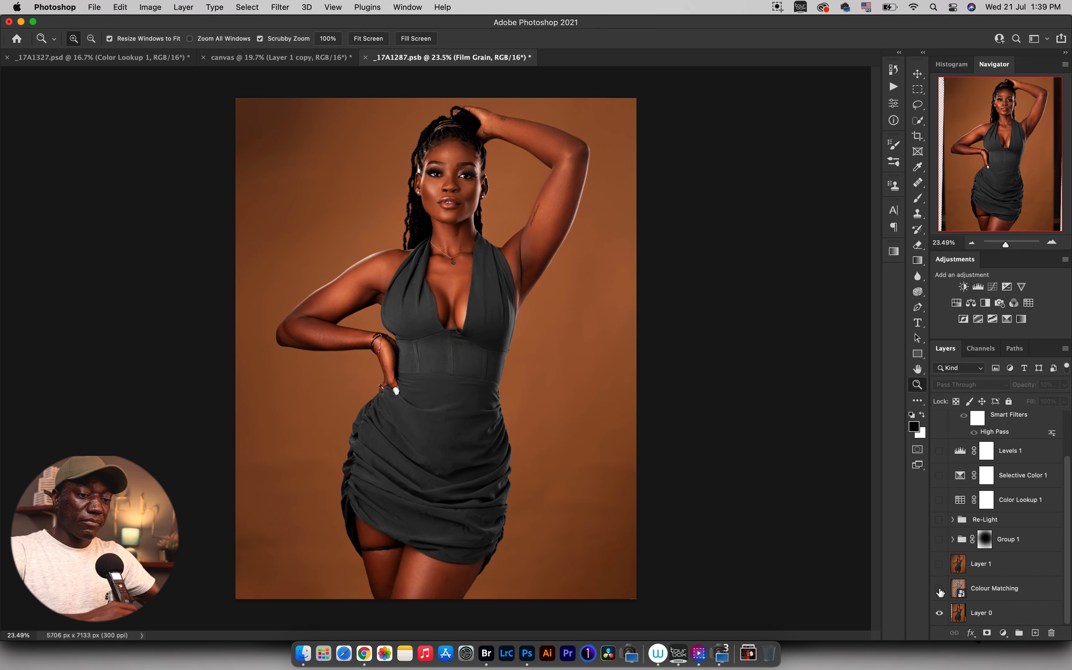